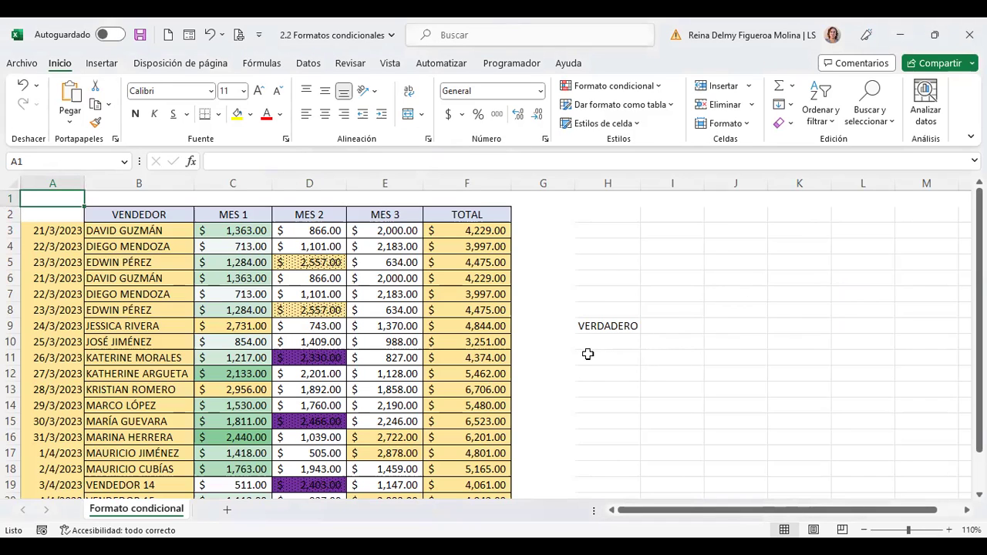
- Select the sales table data from the date in A3 through the totals in F20
click(692, 212)
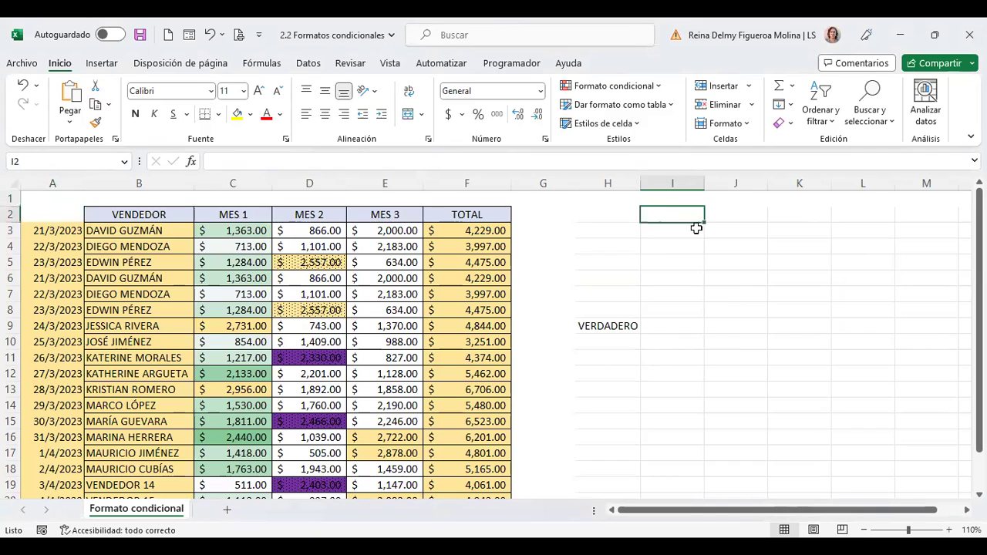
click(48, 197)
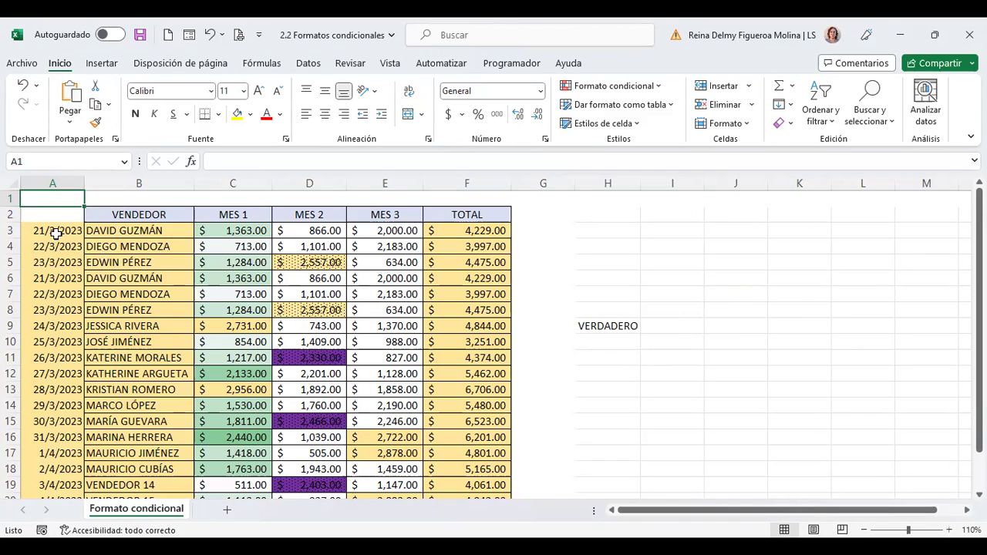
drag(56, 233, 458, 305)
mouse_move(458, 347)
mouse_down()
mouse_move(452, 501)
mouse_move(459, 462)
mouse_up()
scroll(456, 452, up, 1)
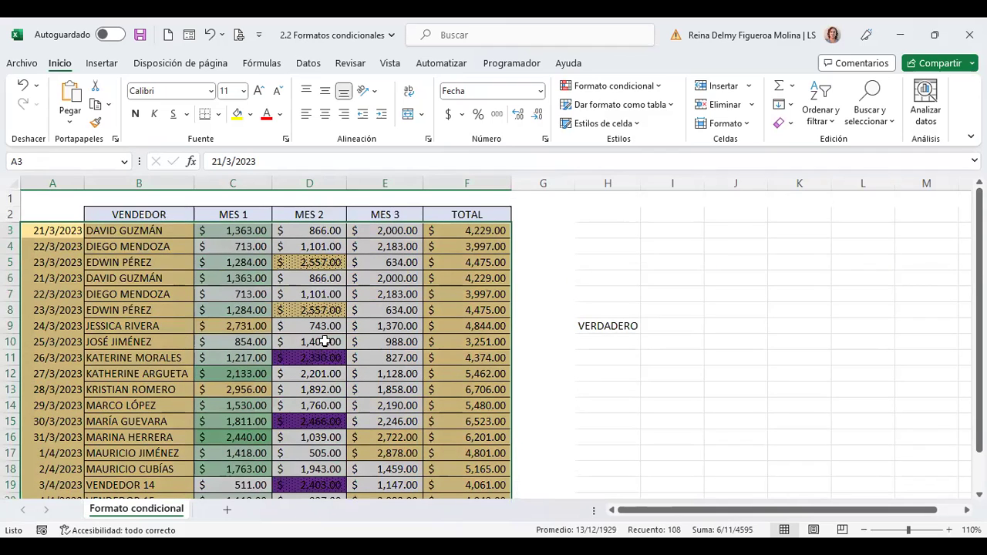
- Clear conditional formatting rules from the entire sheet to remove the green and purple highlights
click(659, 87)
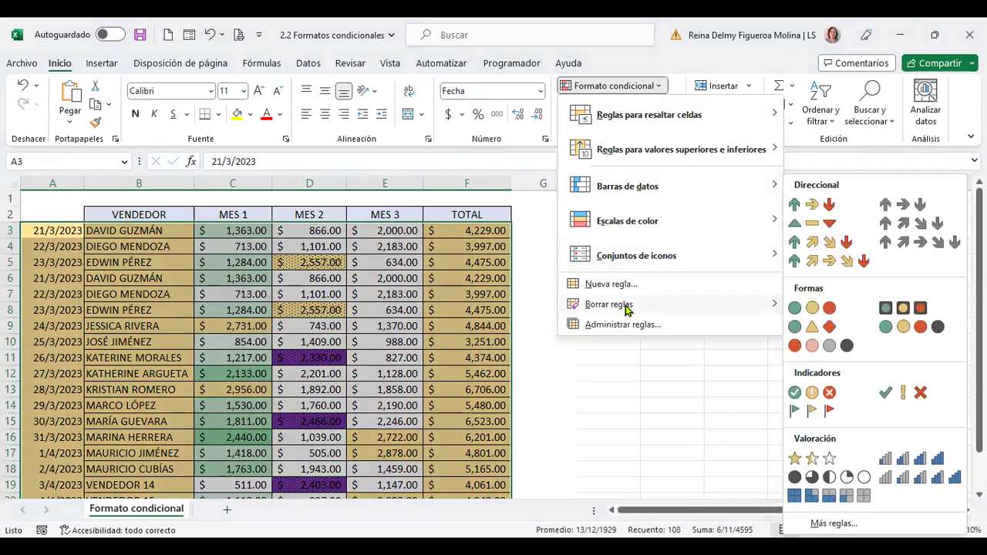
mouse_move(609, 303)
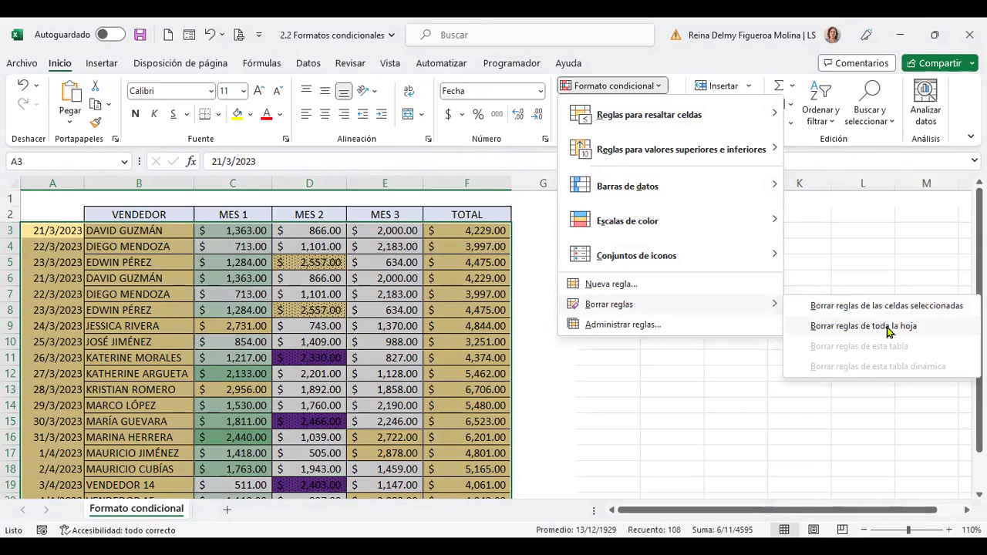
click(888, 331)
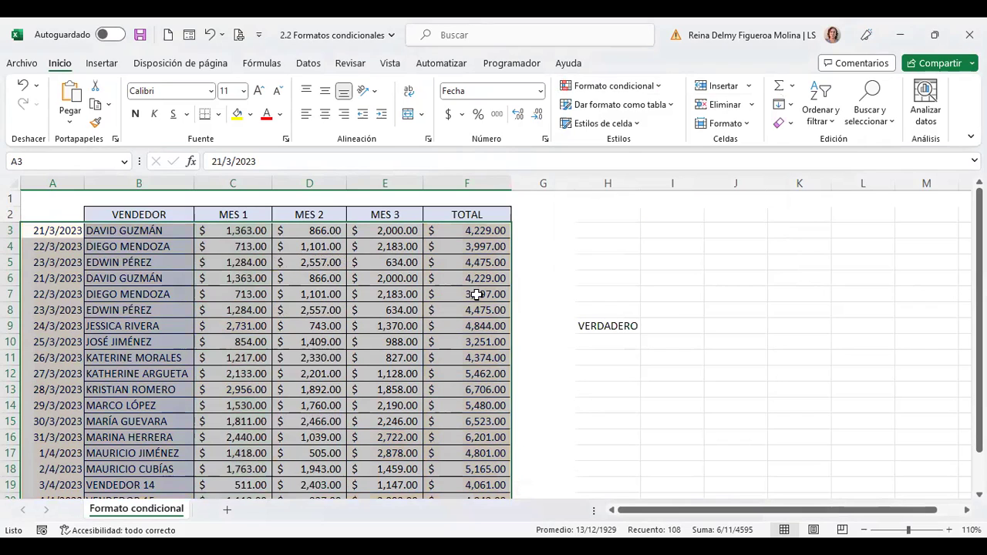
- Reselect the data range A3:F20, then scroll back to the top of the table
click(65, 229)
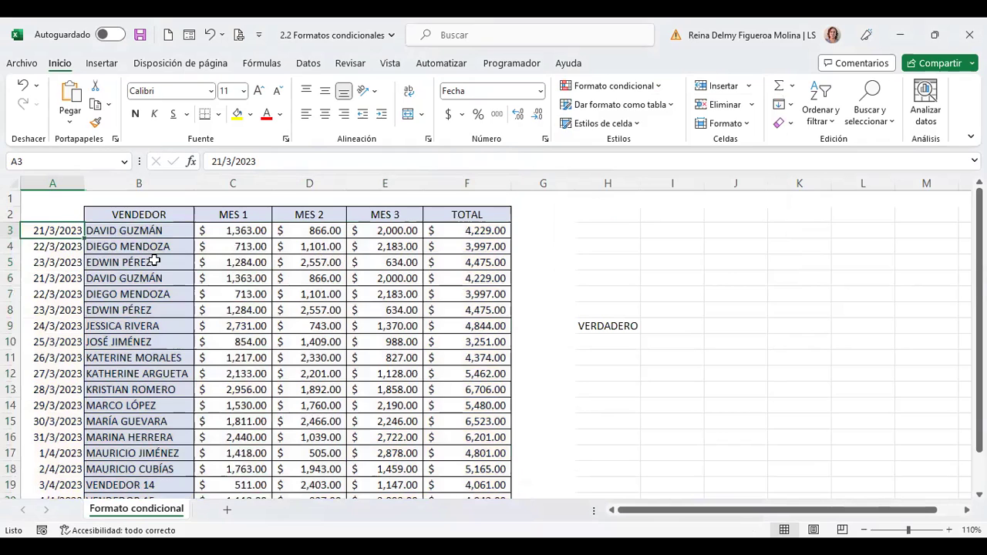
mouse_move(55, 229)
mouse_down()
mouse_move(456, 326)
mouse_move(466, 487)
mouse_up()
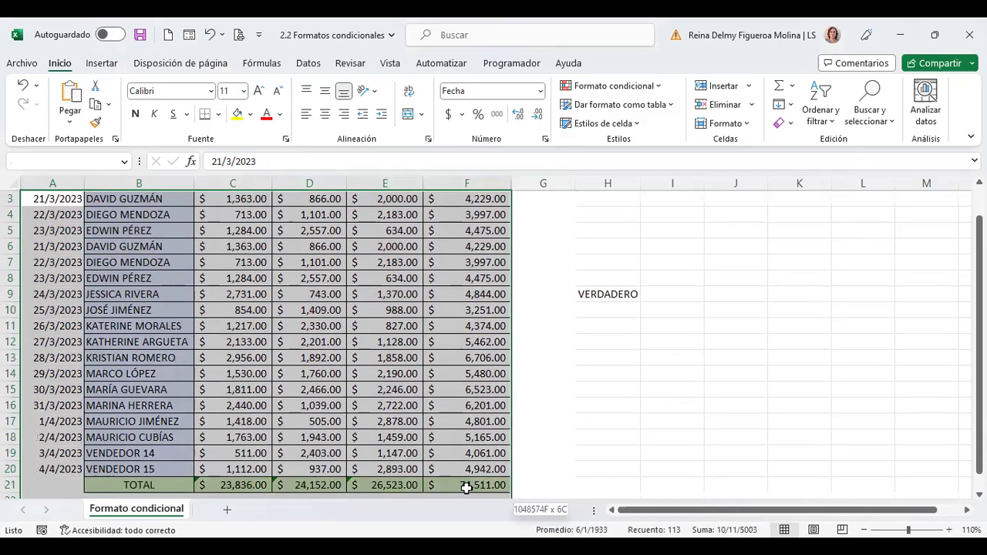
drag(466, 487, 470, 470)
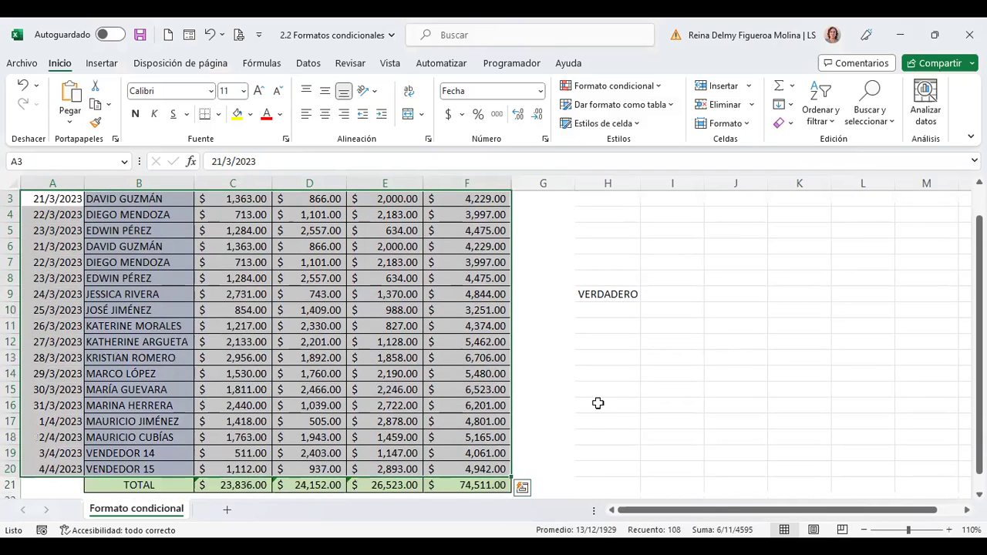
scroll(597, 404, up, 1)
scroll(598, 403, down, 1)
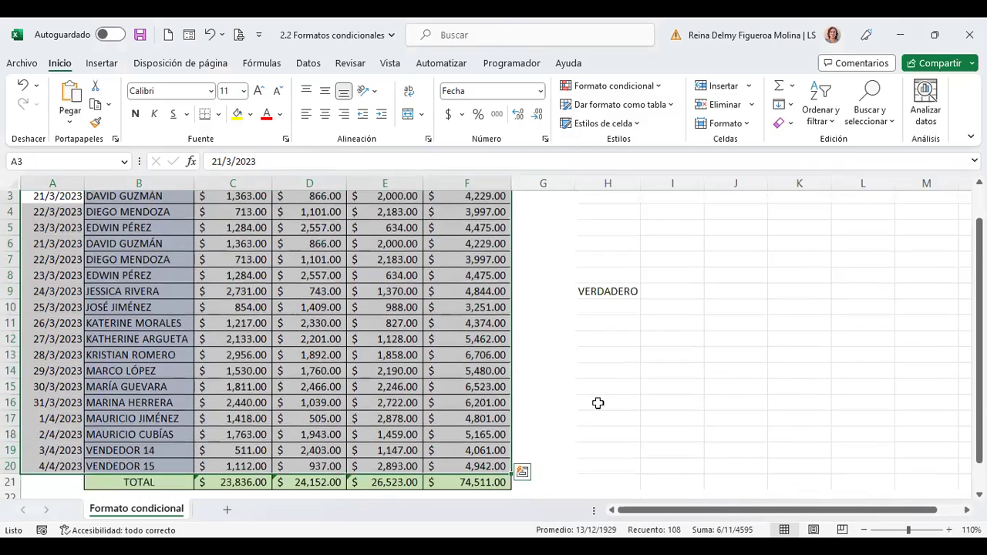
scroll(598, 404, down, 1)
scroll(597, 403, down, 1)
scroll(598, 403, up, 4)
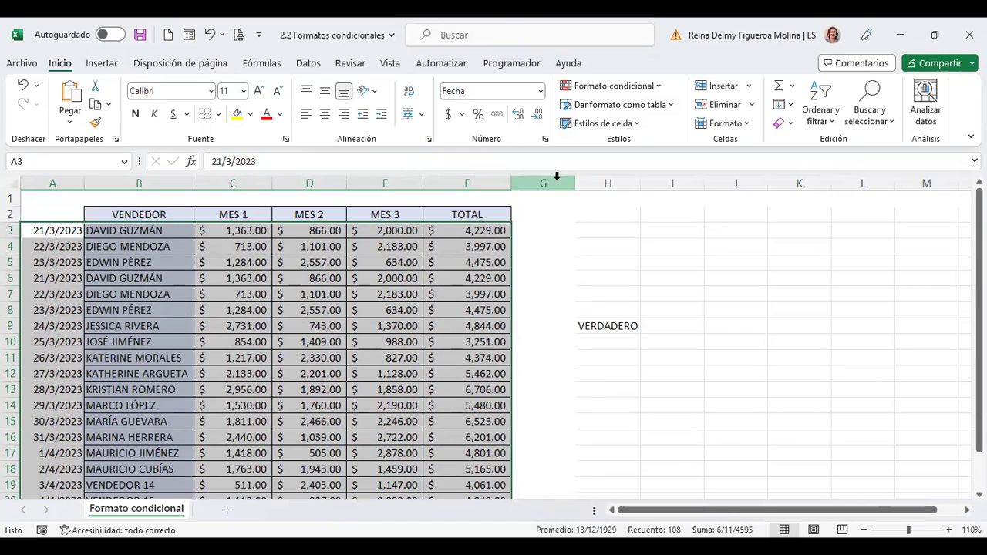
scroll(391, 264, down, 3)
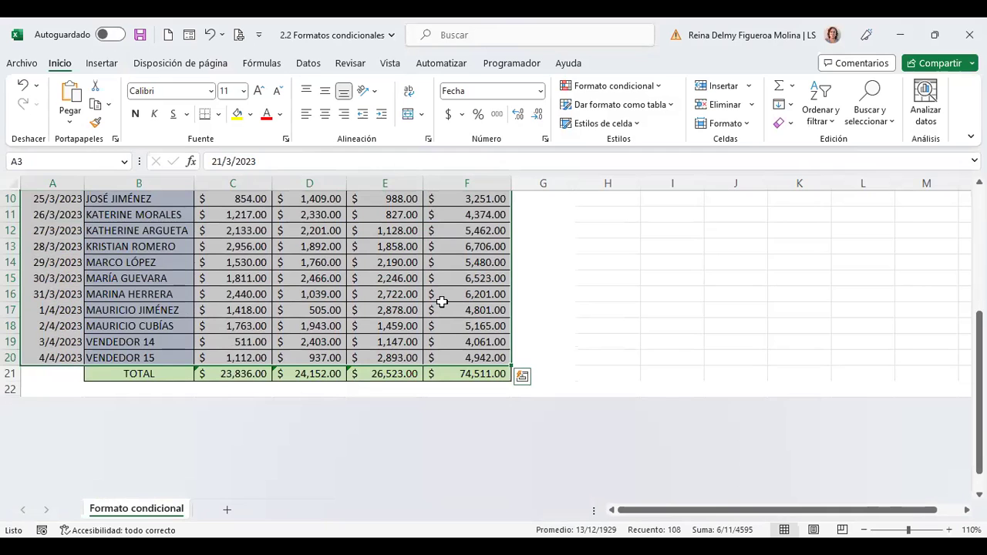
scroll(578, 232, up, 3)
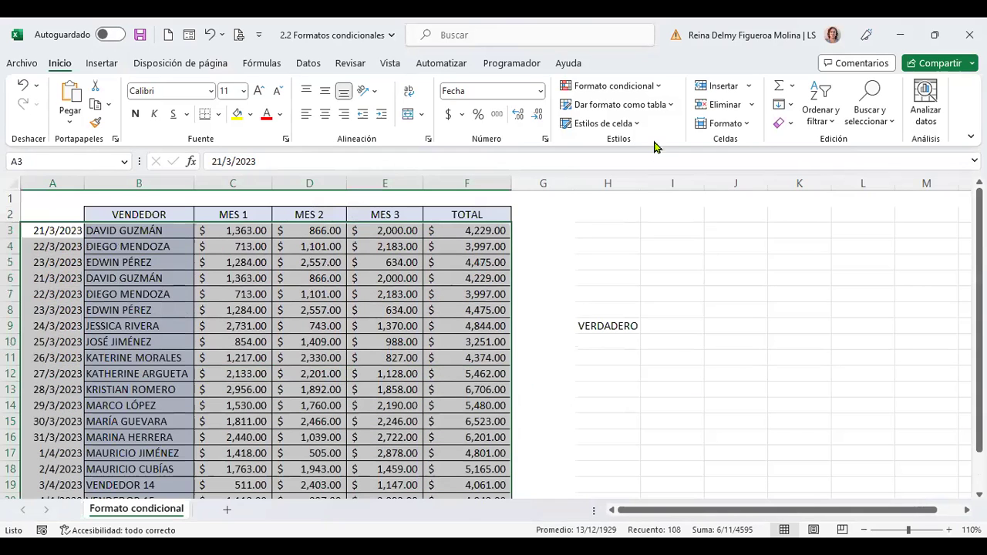
- Start a new conditional formatting rule of type 'Utilice una fórmula que determine las celdas'
click(659, 87)
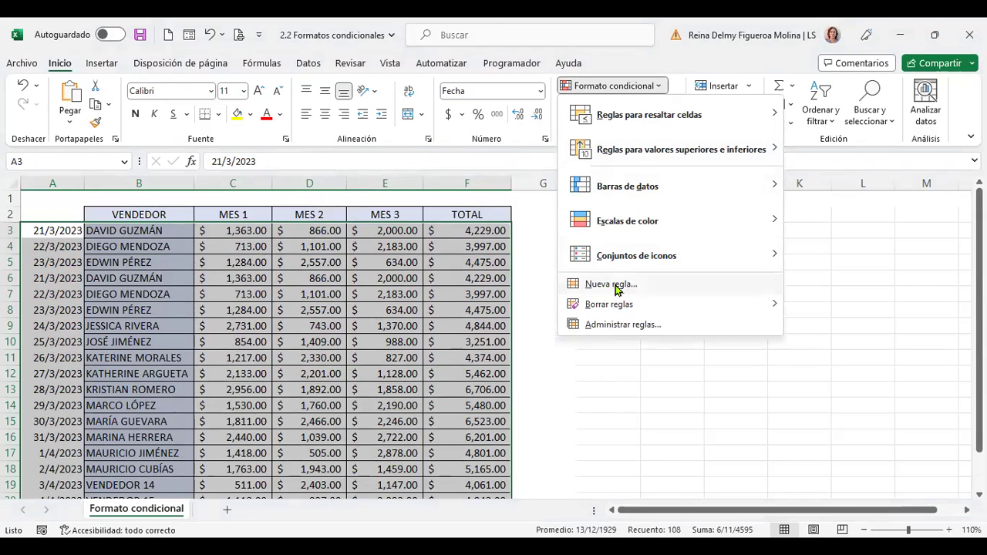
click(613, 284)
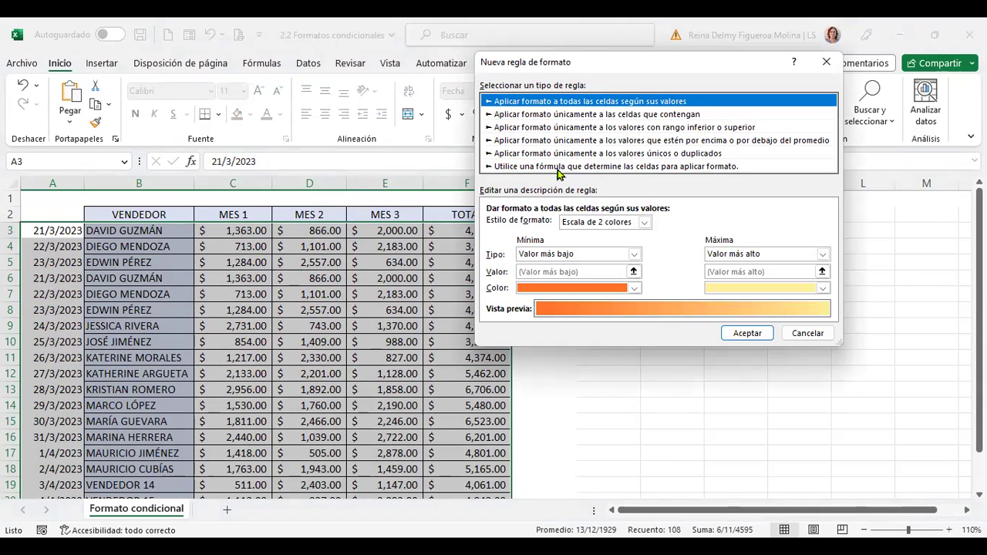
click(613, 167)
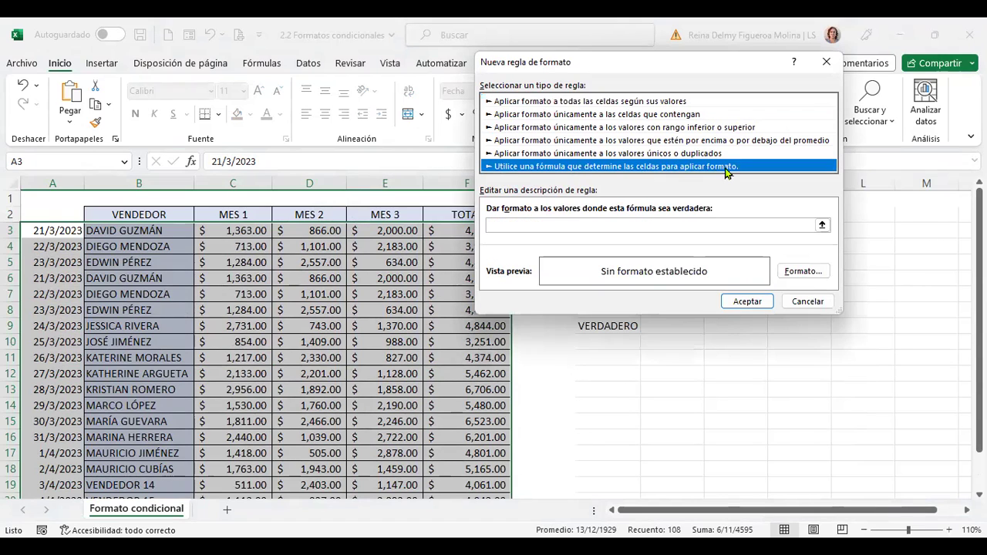
click(626, 225)
text(=)
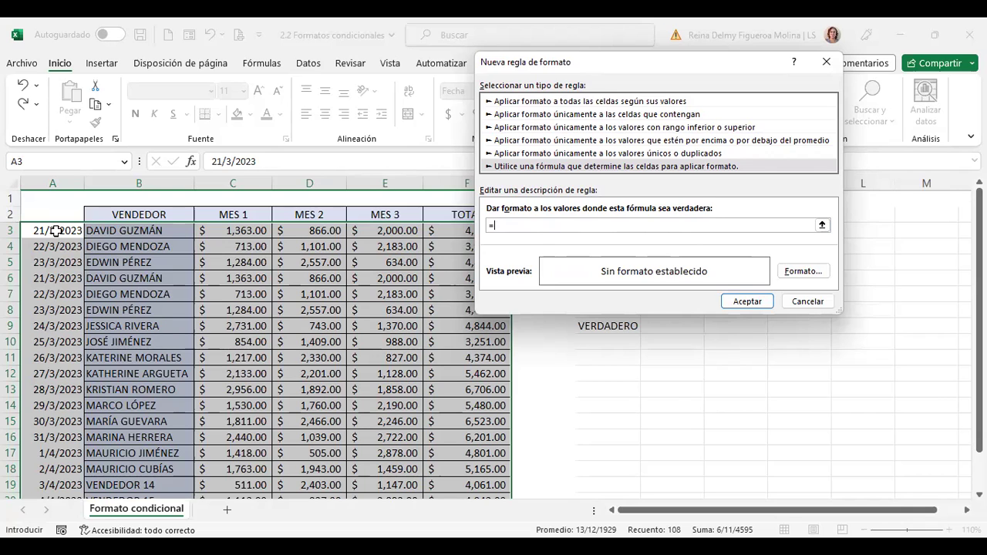
- Enter =$A3 as the rule formula, locking only the column of the A3 reference
click(57, 230)
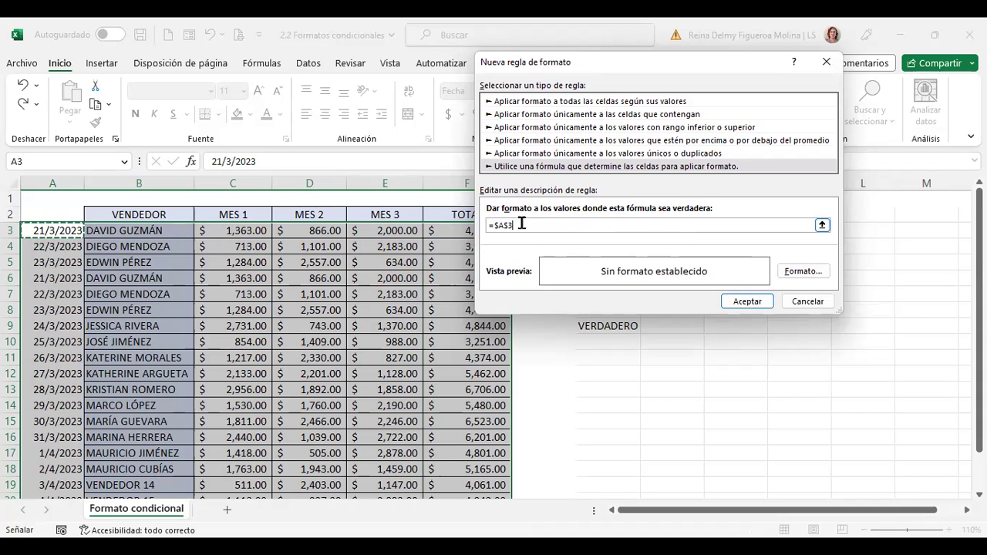
click(540, 229)
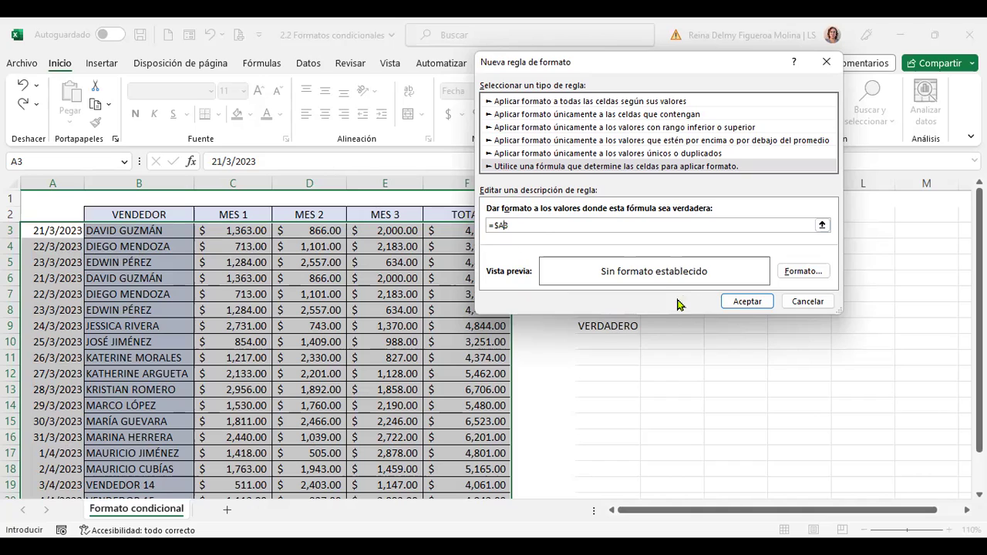
- Extend the rule formula to =$A3>$A$4 to compare each row's date with A4
click(521, 225)
click(50, 246)
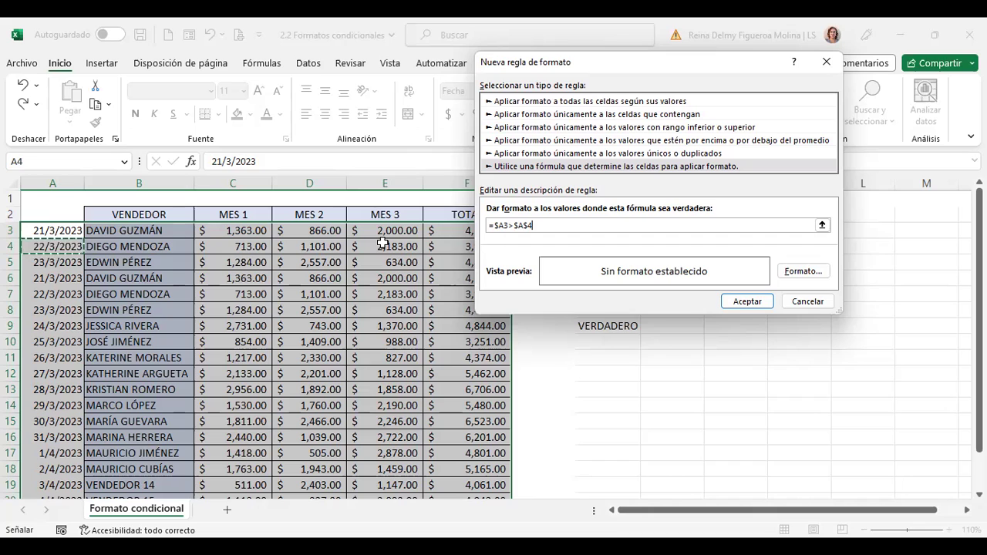
- Set the rule's format to a custom pink fill (224,114,211) and confirm it
click(800, 273)
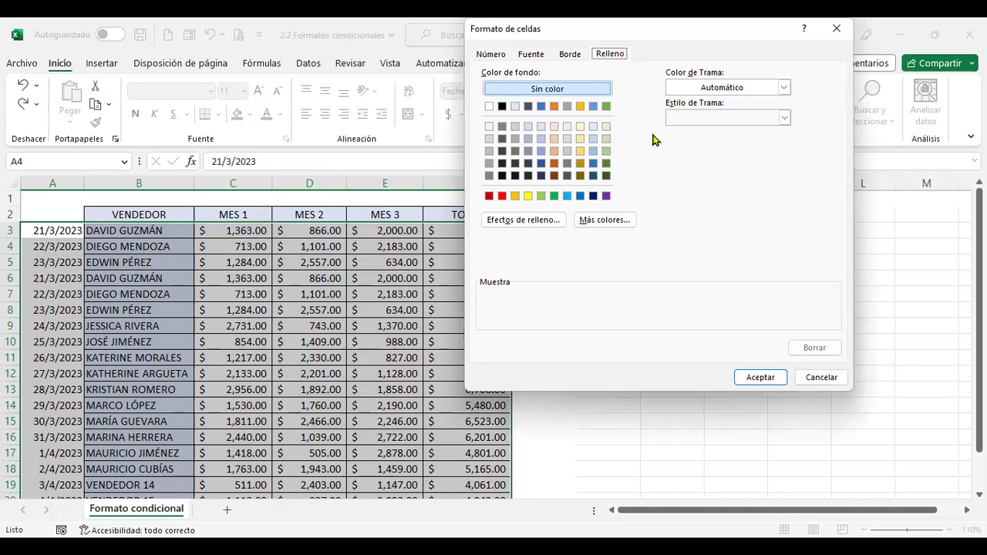
click(681, 91)
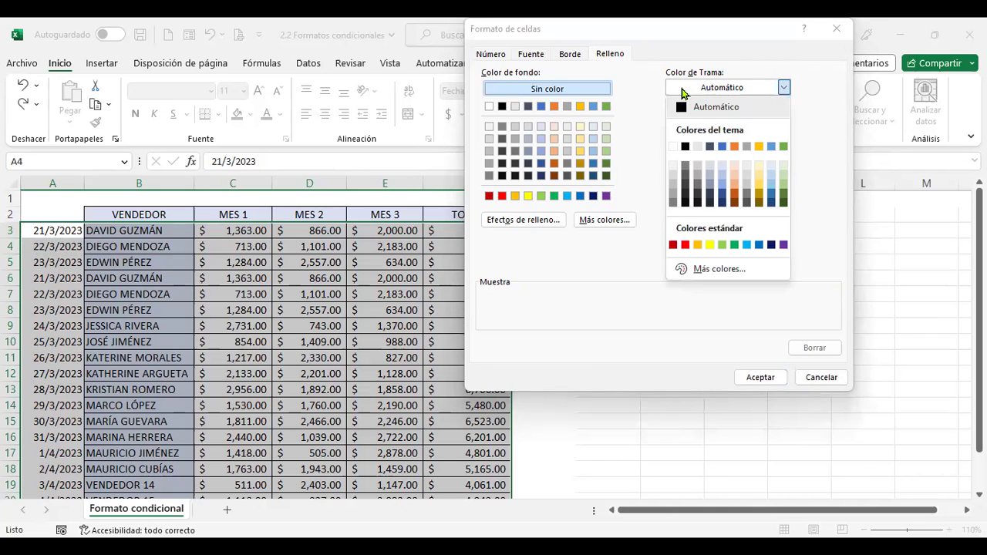
click(681, 91)
click(603, 223)
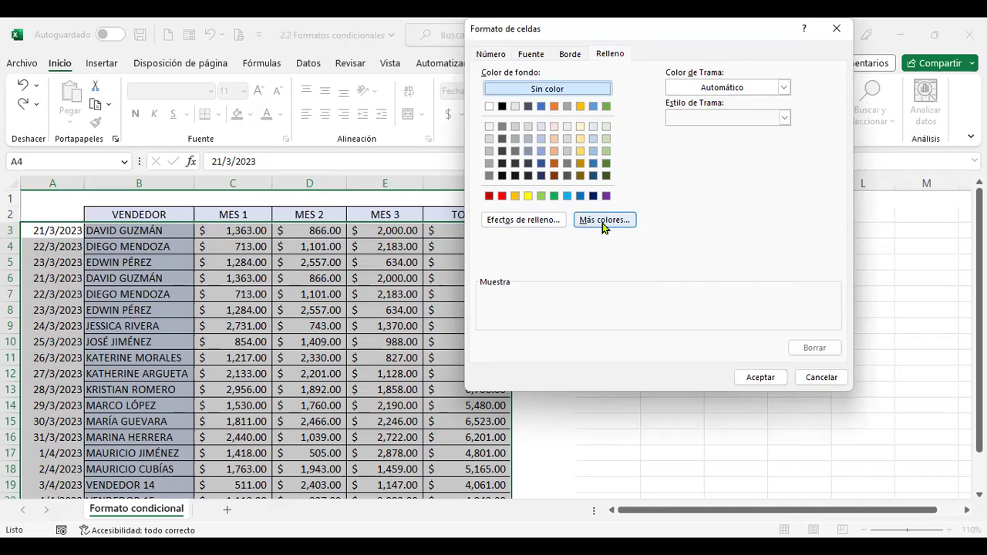
click(625, 81)
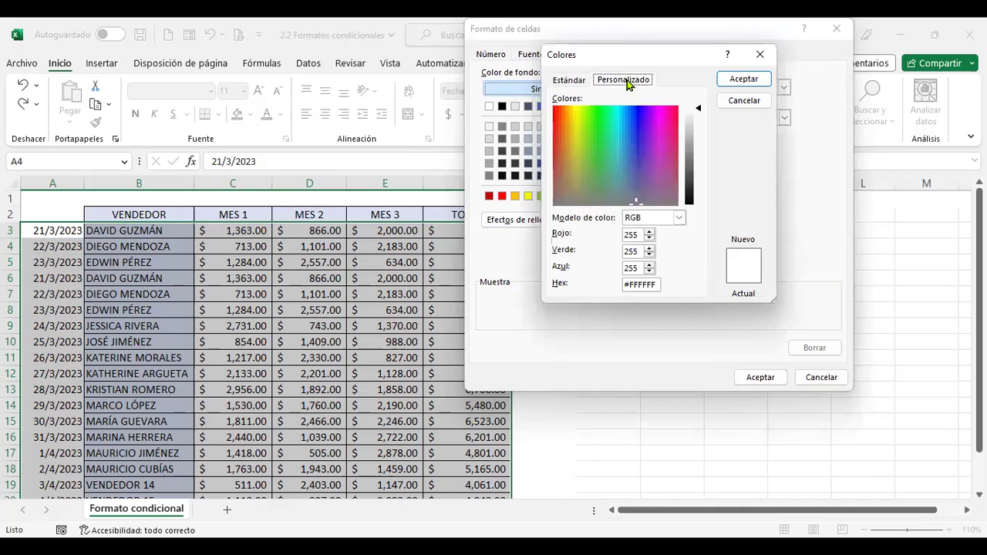
drag(686, 112, 660, 142)
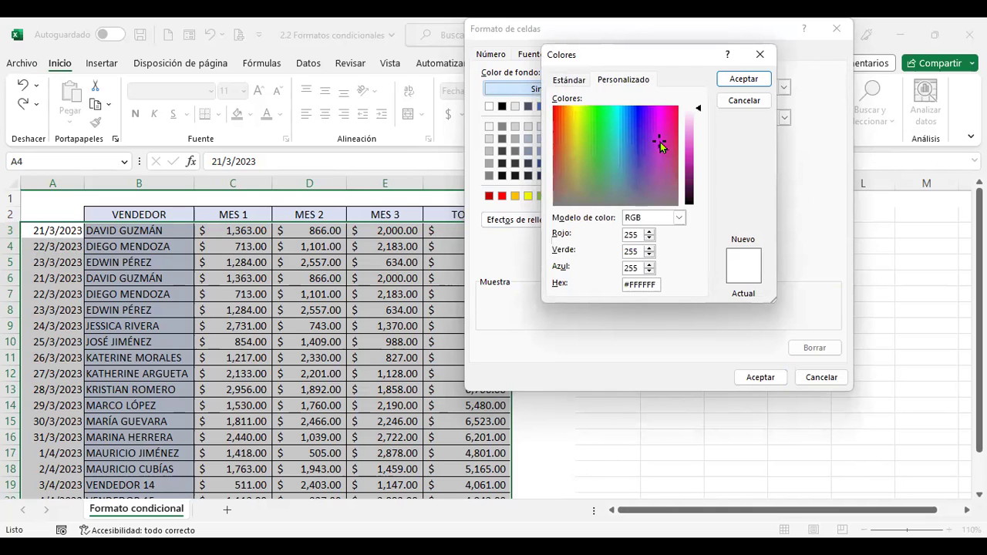
drag(698, 110, 700, 147)
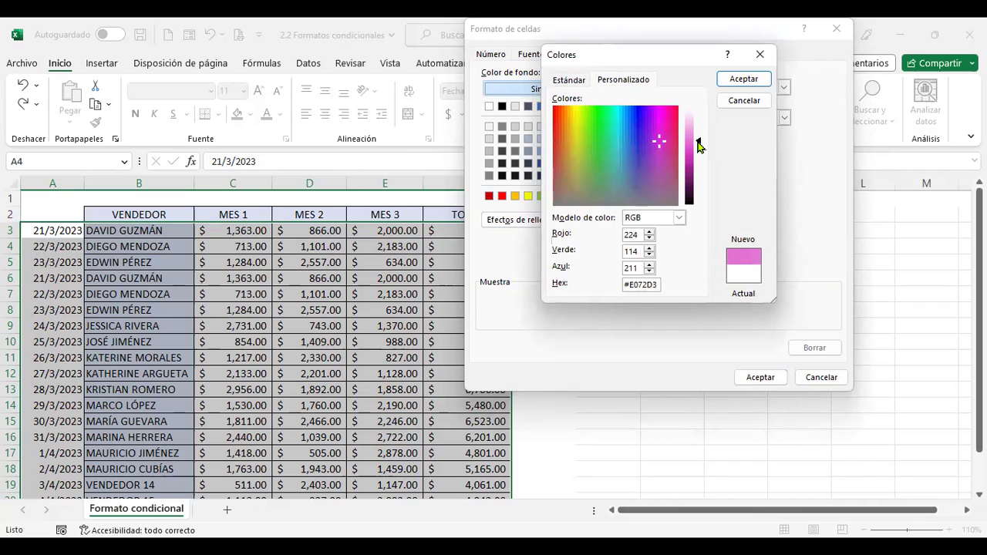
click(752, 80)
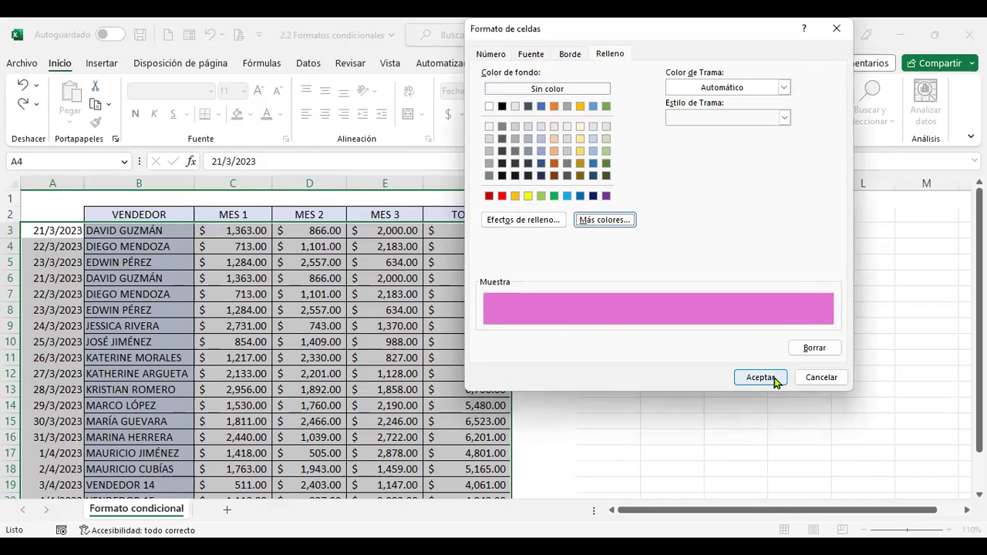
click(774, 381)
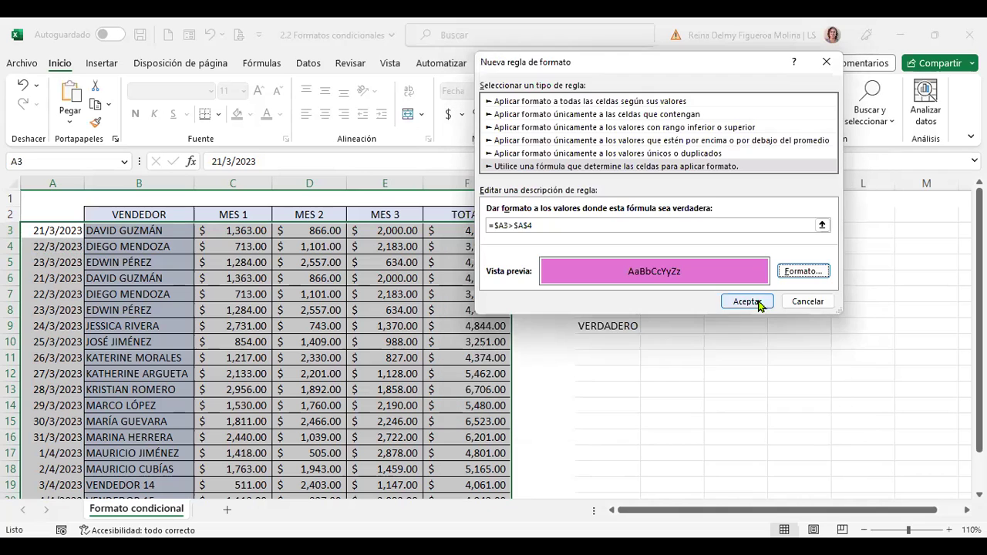
- Apply the =$A3>$A$4 rule so rows dated after A4 turn pink, then review the table
click(747, 301)
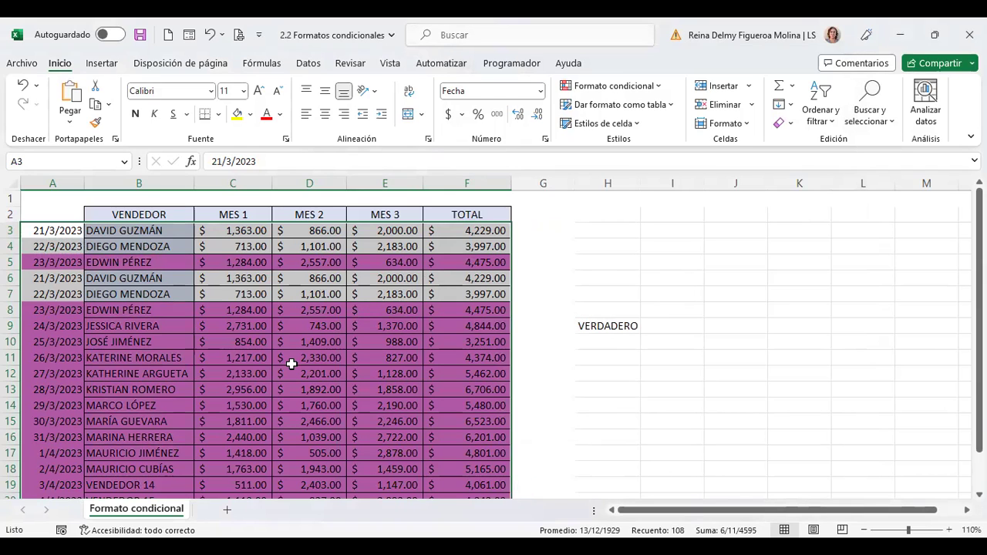
scroll(291, 363, down, 1)
scroll(291, 363, up, 1)
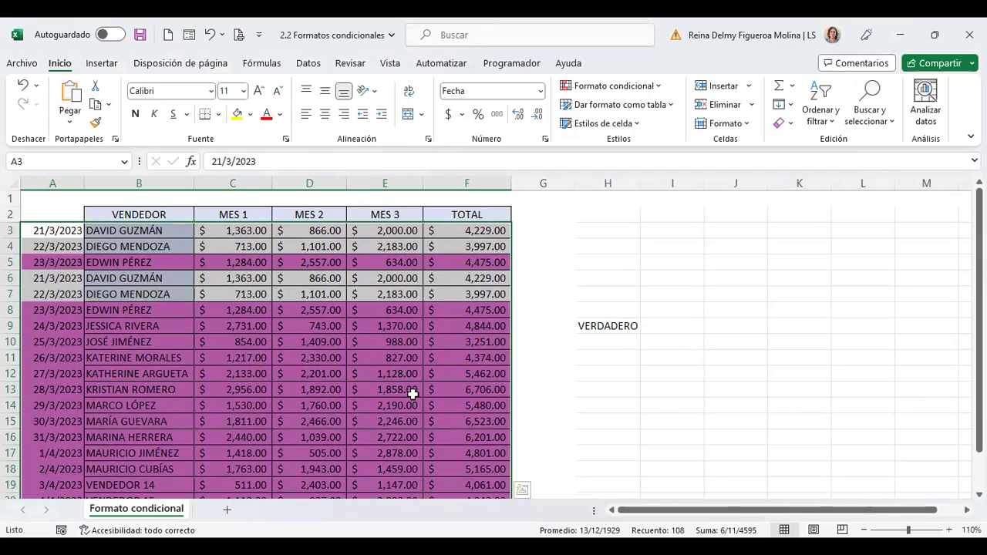
scroll(314, 395, down, 1)
scroll(312, 397, up, 1)
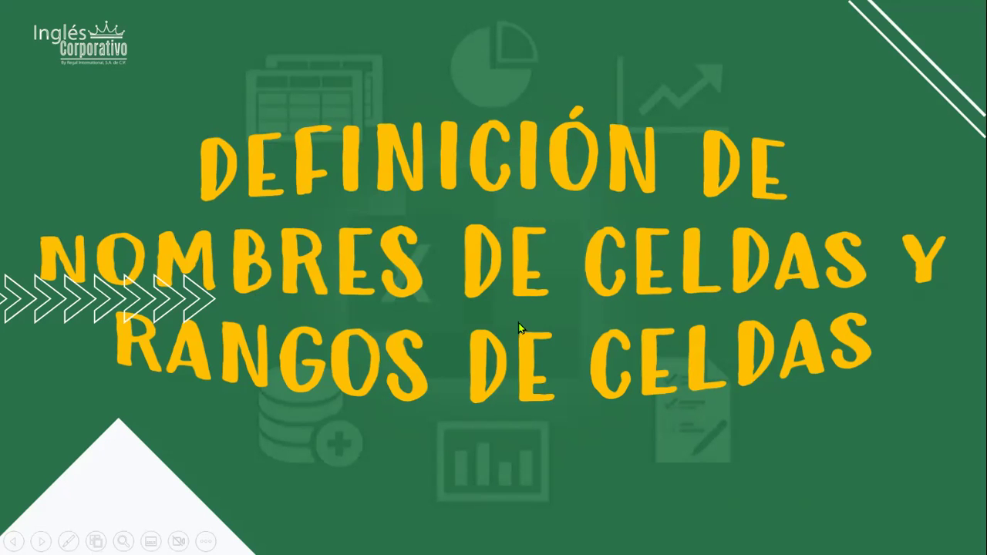
- Advance the slideshow two slides to 'Asignar un nombre a una celda'
click(567, 274)
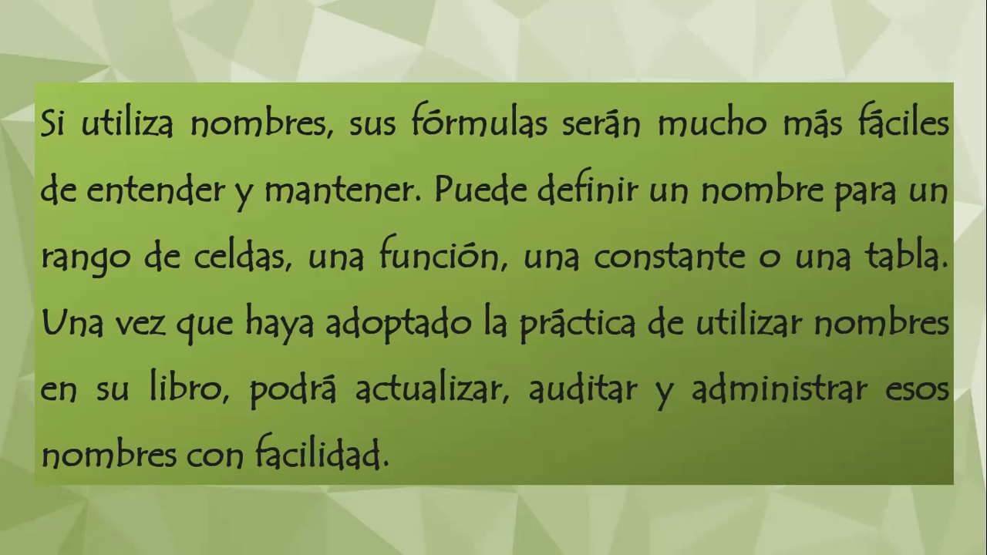
click(603, 271)
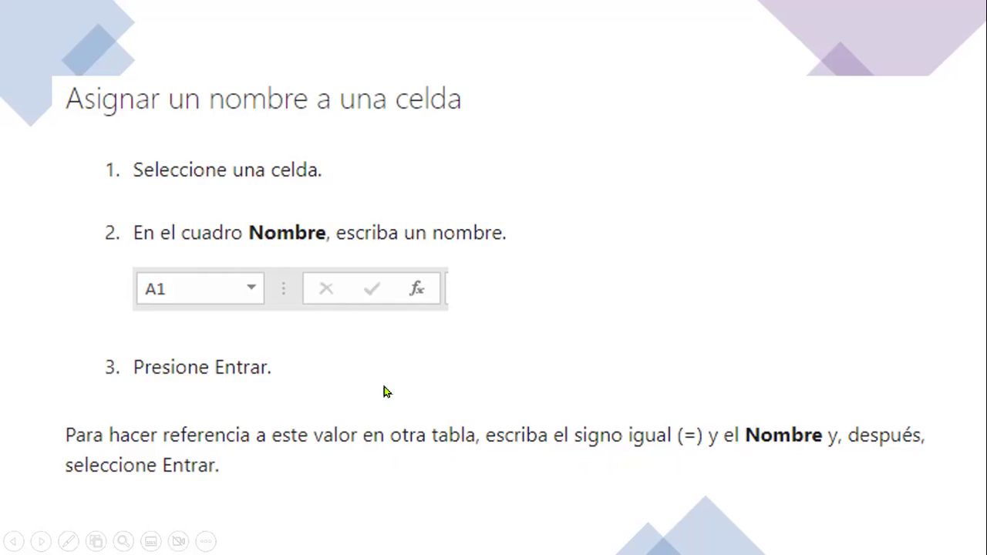
- Advance to the slide 'Definir los nombres de un rango seleccionado'
click(434, 363)
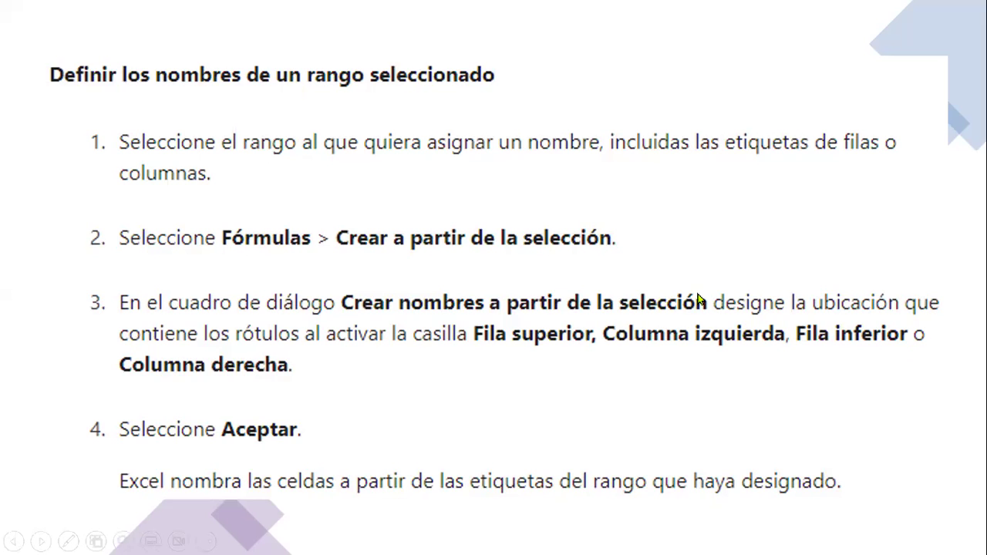
- Advance to the green slide explaining the Administrador de nombres dialog
click(576, 288)
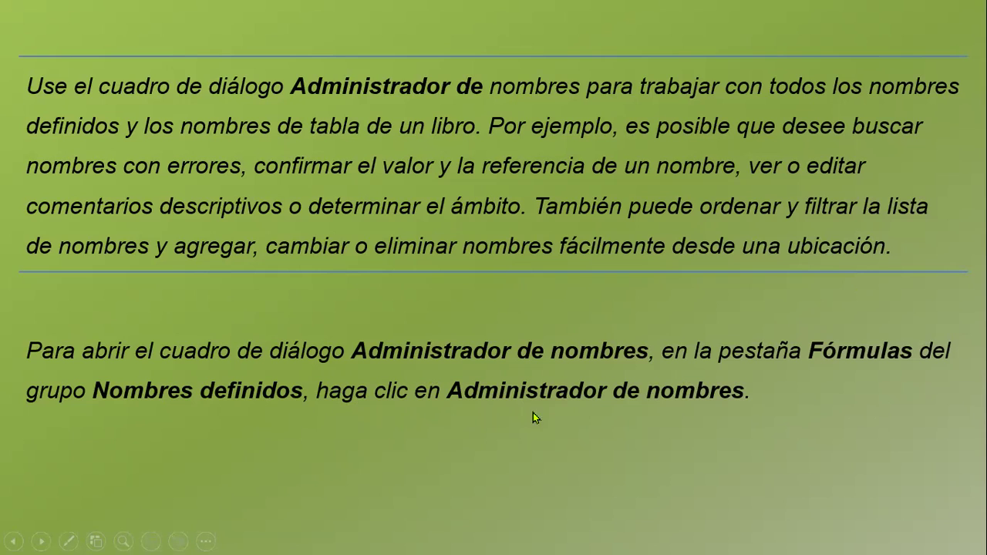
click(790, 377)
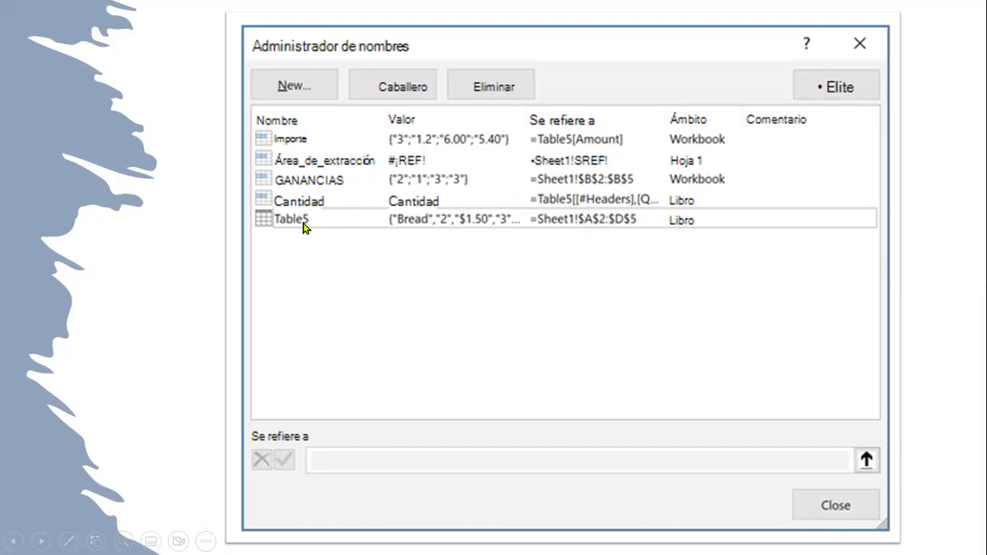
- Advance to the 'Hoja de práctica' slide
click(695, 299)
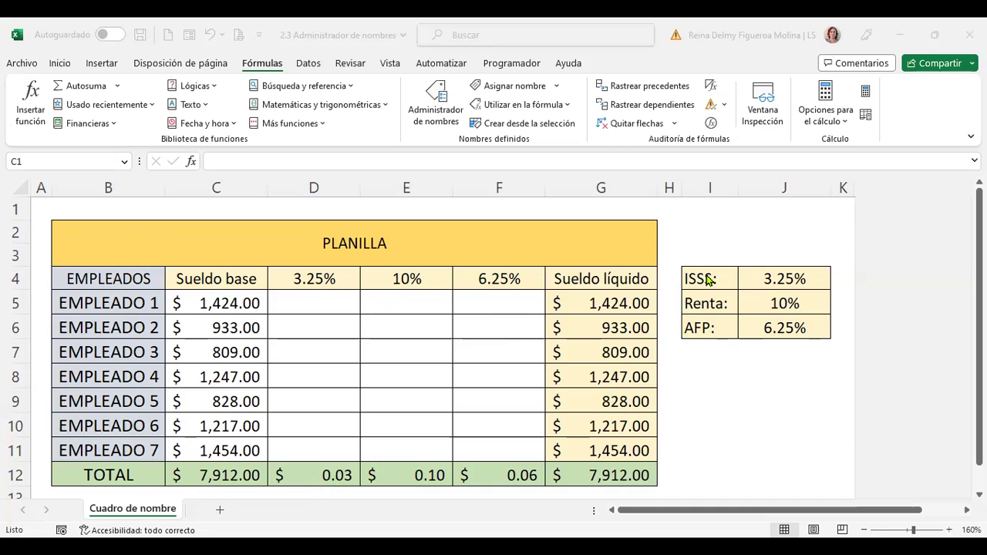
drag(706, 280, 782, 329)
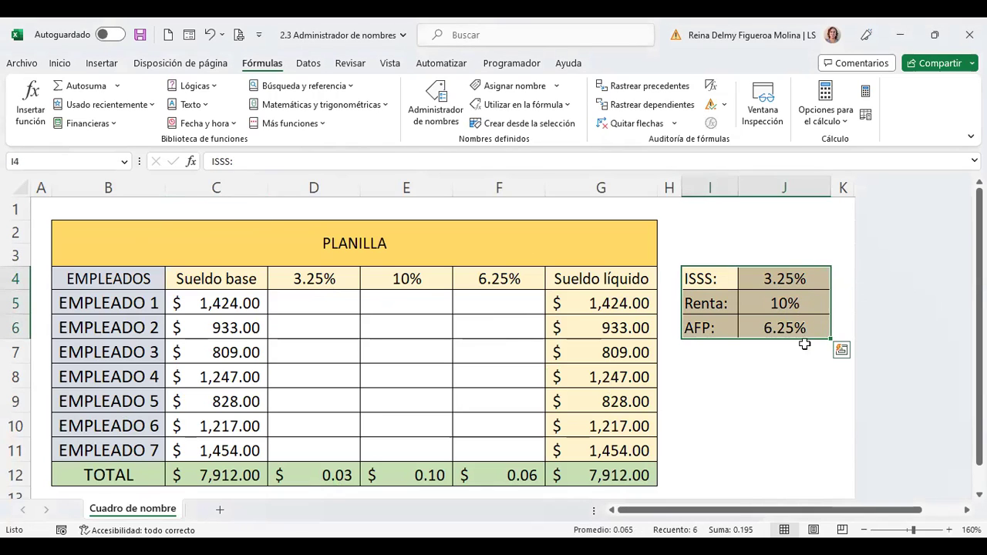
click(632, 305)
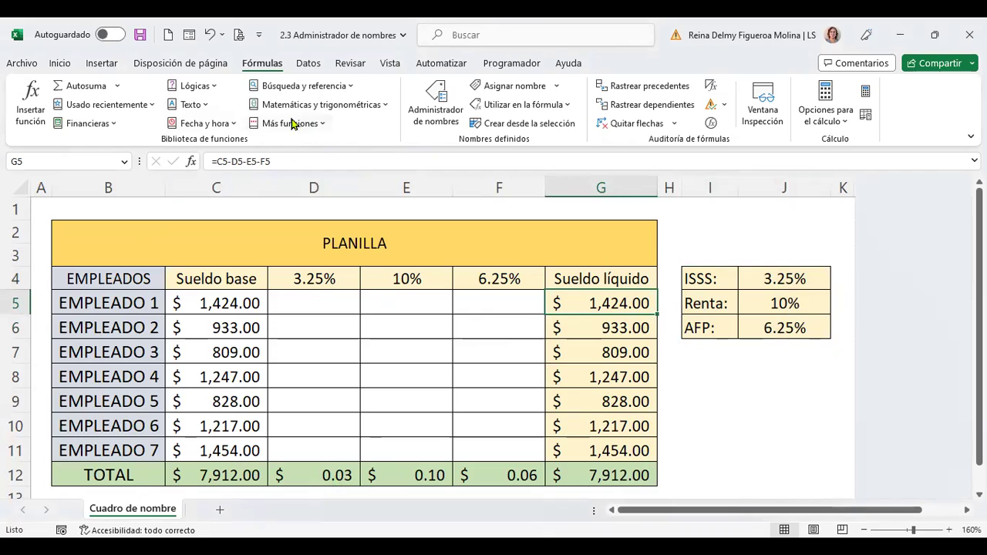
click(217, 471)
click(316, 475)
click(420, 474)
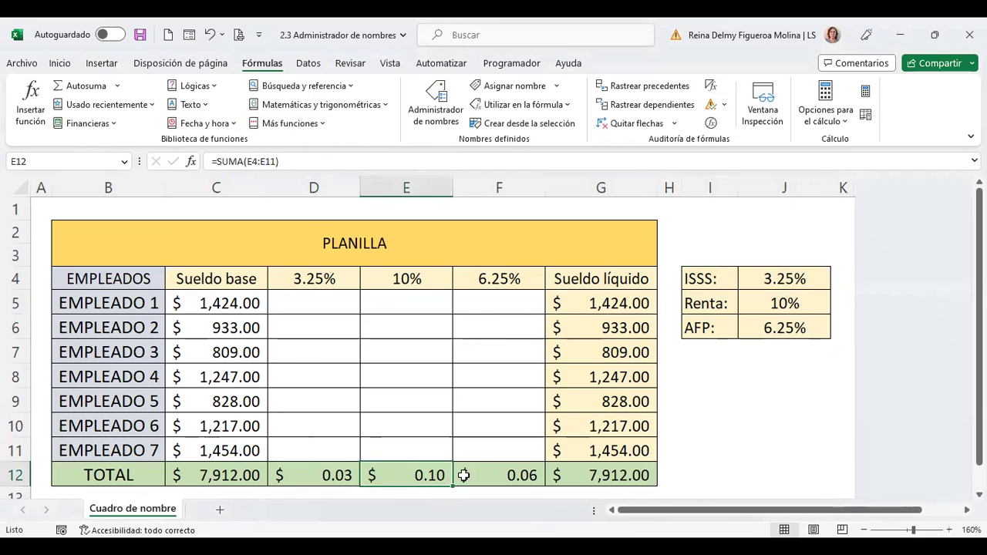
click(624, 476)
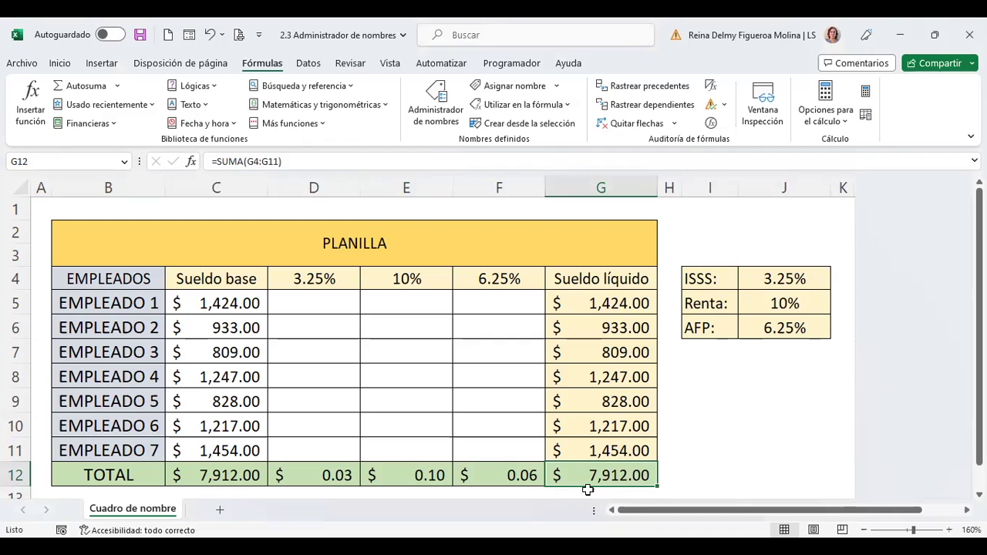
- Jump to the EMPLEADOS and Sueldo_base ranges from the Name Box, then open the Administrador de nombres
click(123, 164)
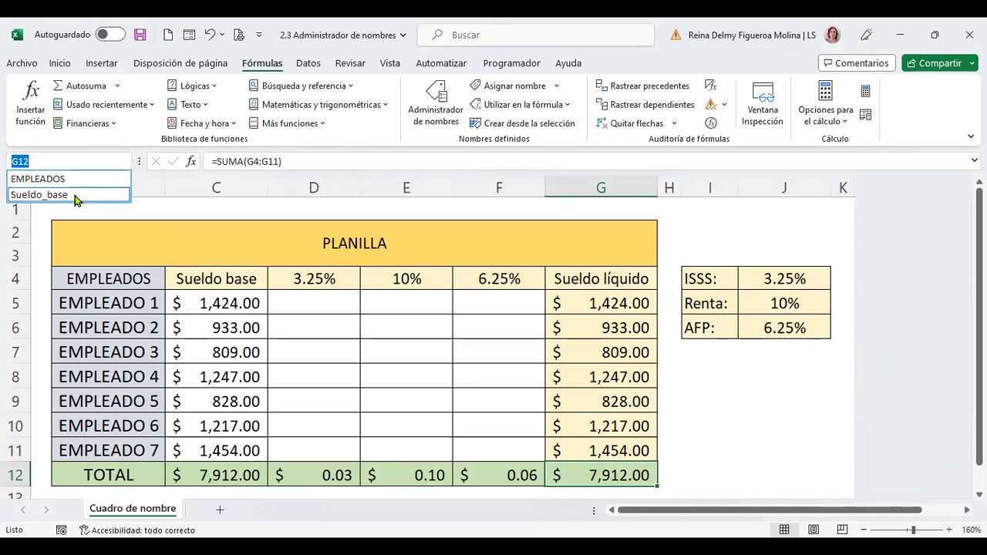
click(31, 179)
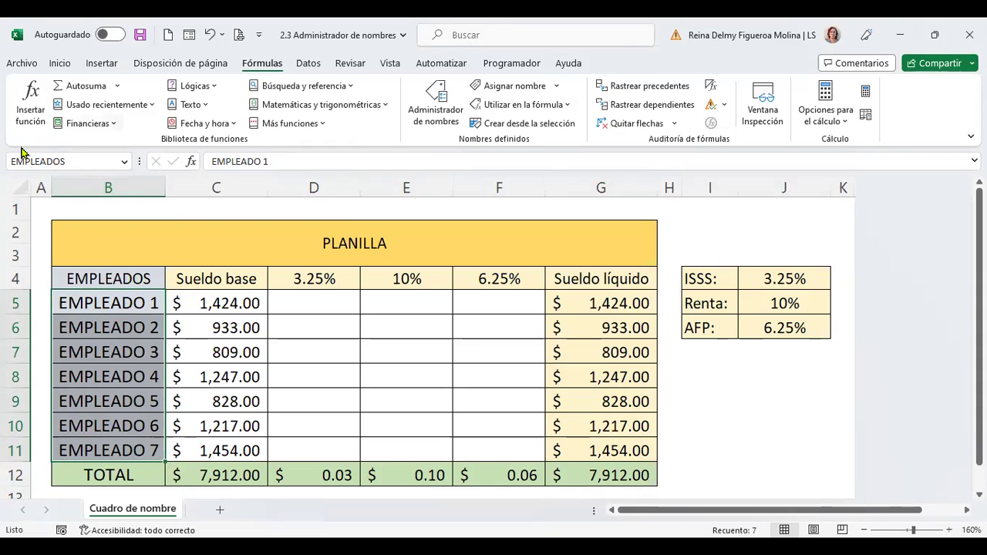
click(125, 164)
click(64, 193)
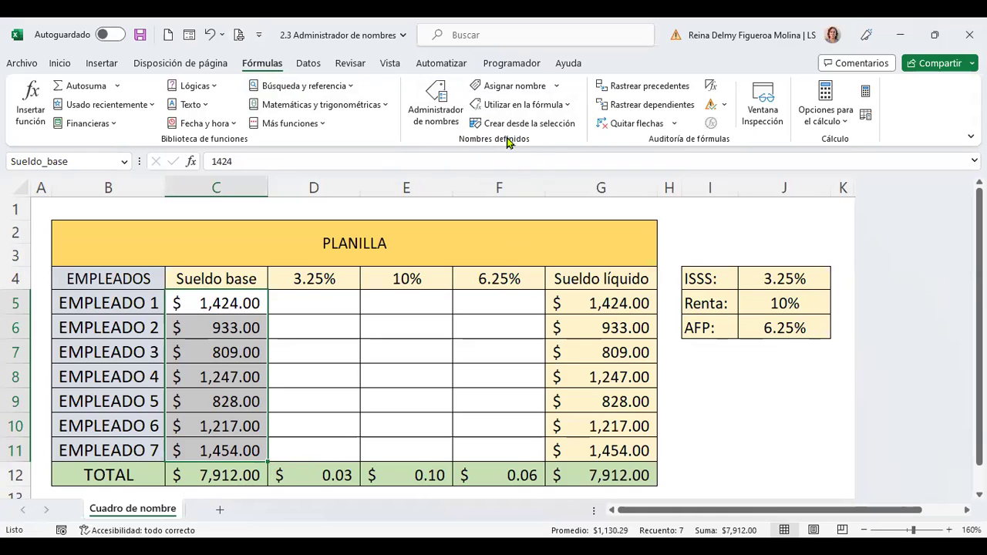
click(436, 103)
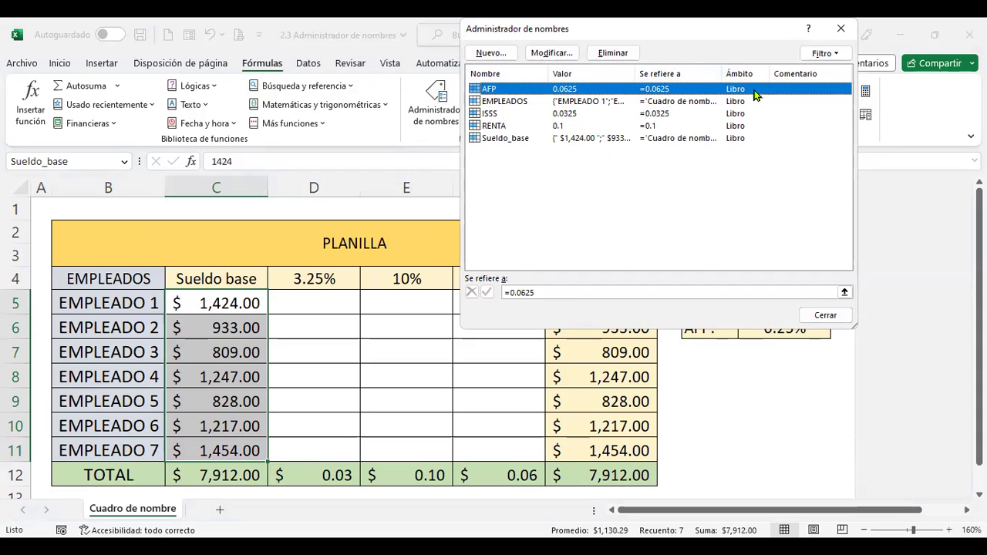
click(596, 101)
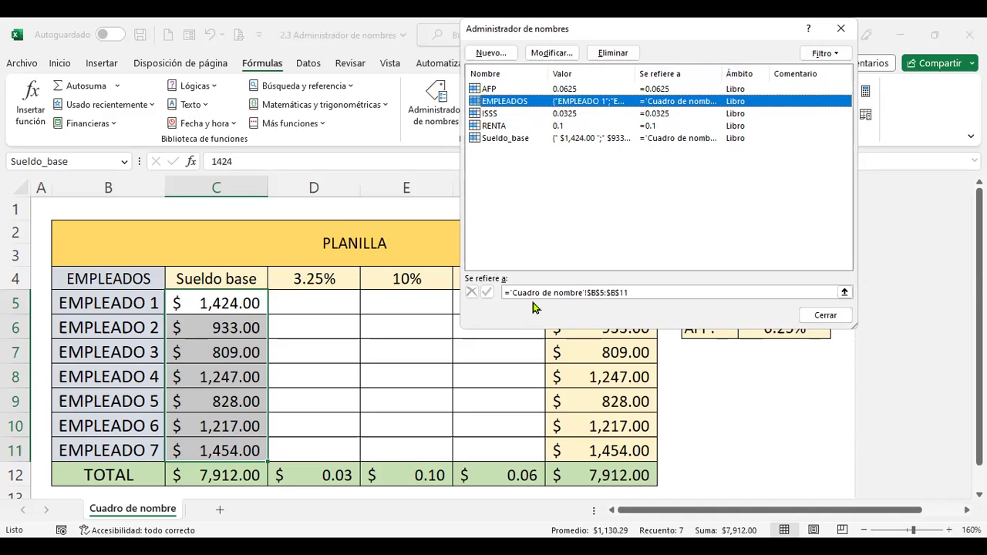
click(501, 114)
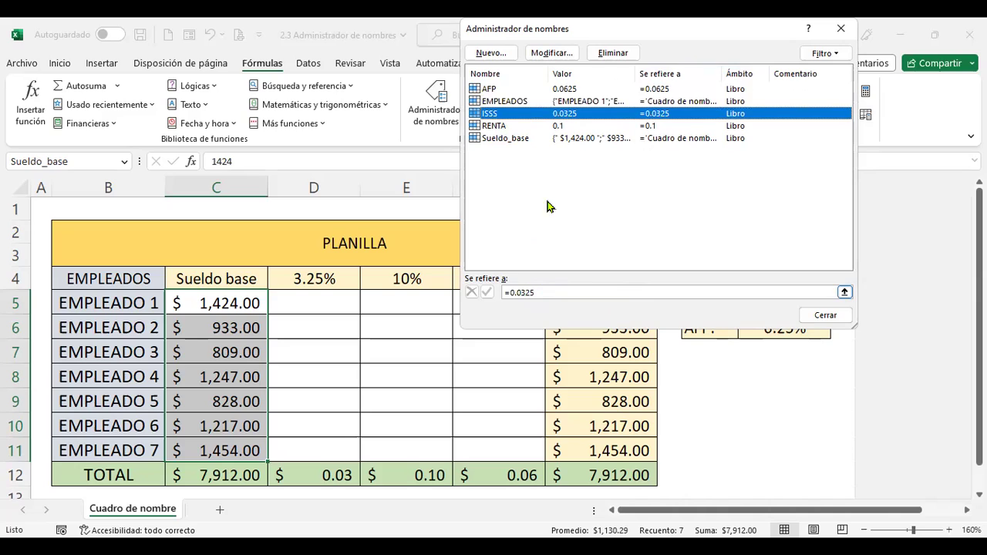
click(513, 126)
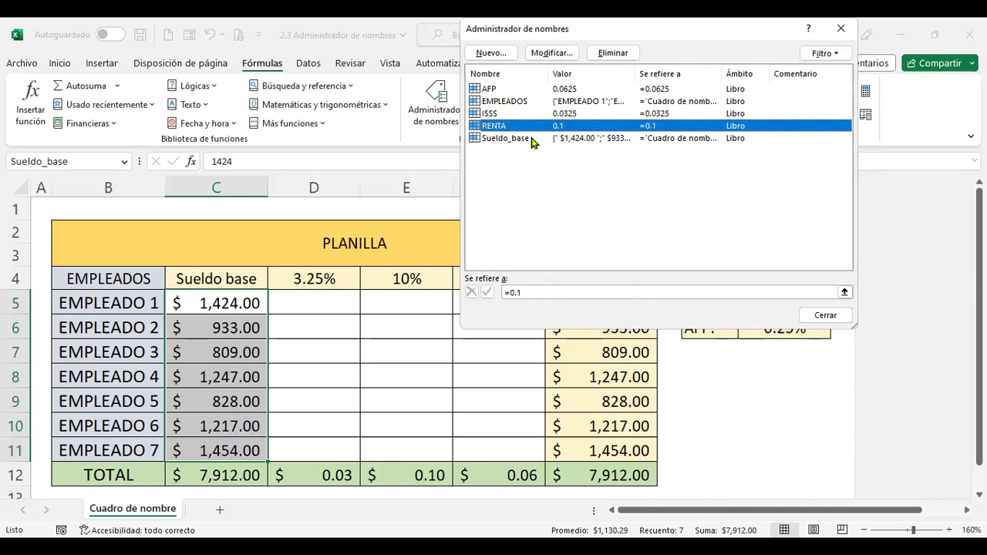
click(533, 138)
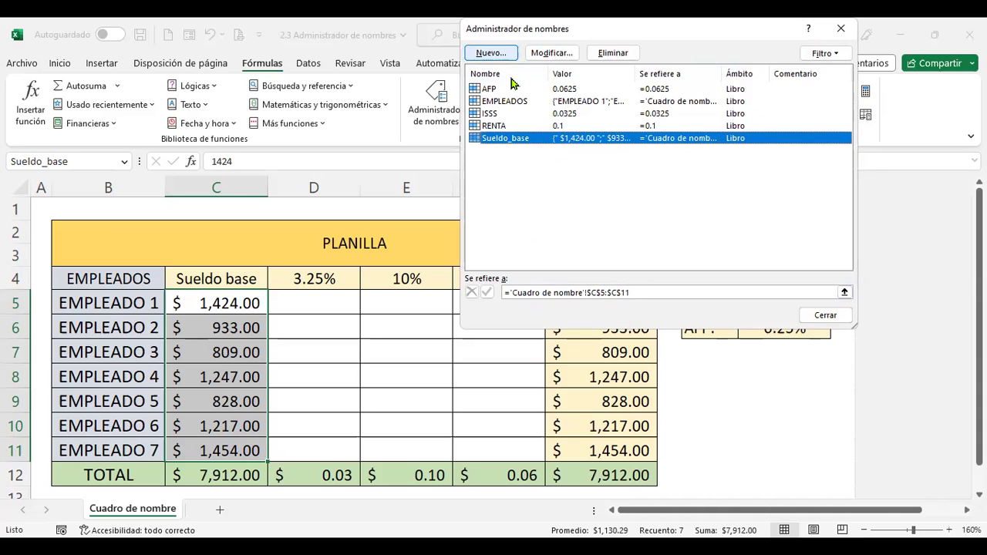
click(562, 125)
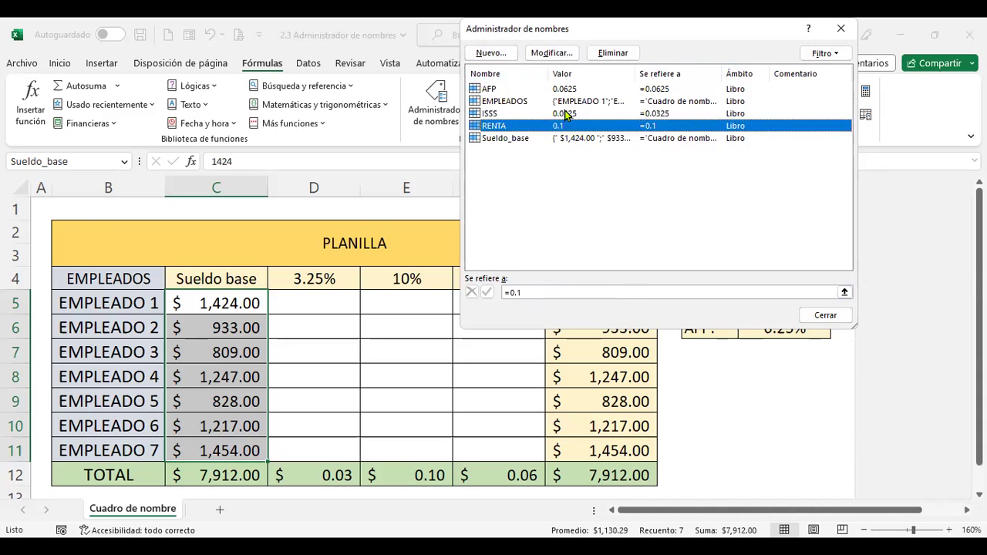
click(564, 113)
click(566, 101)
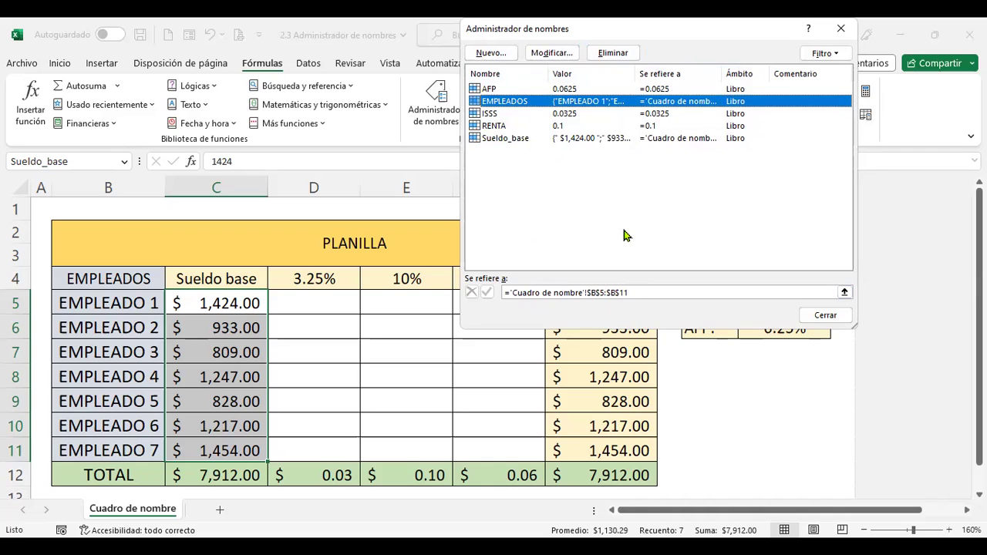
click(505, 91)
- Select all five defined names, delete them with Aceptar confirmations, and close the emptied list
shift+click(511, 143)
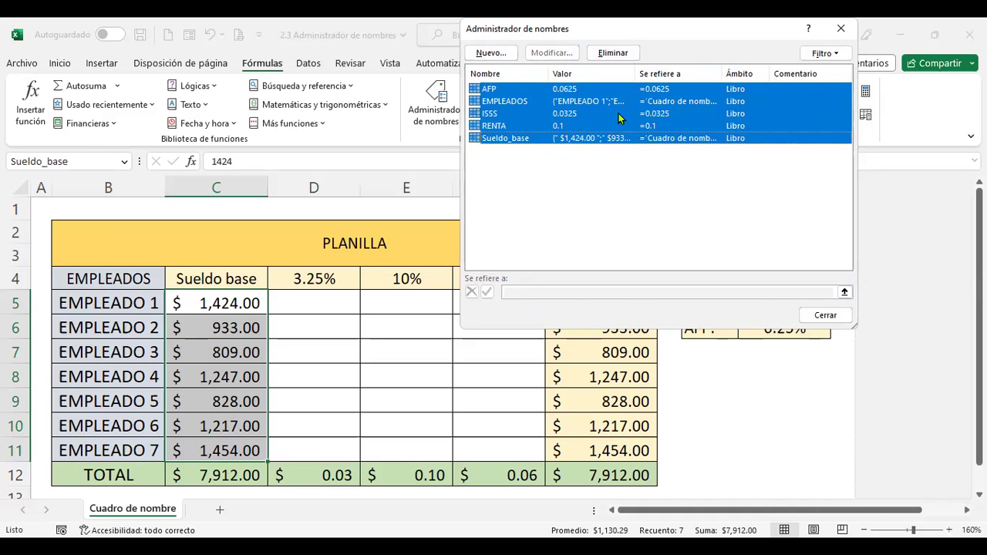
click(614, 53)
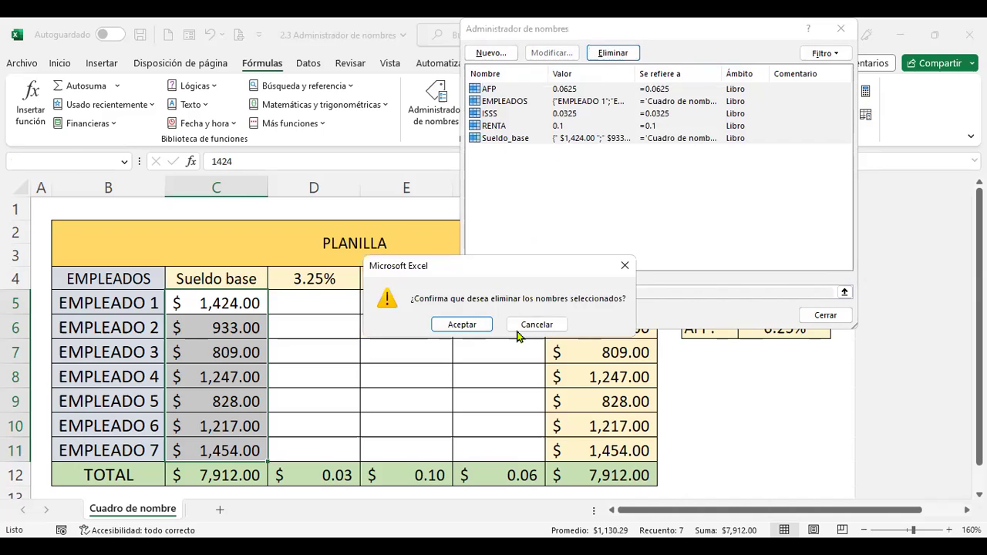
click(482, 334)
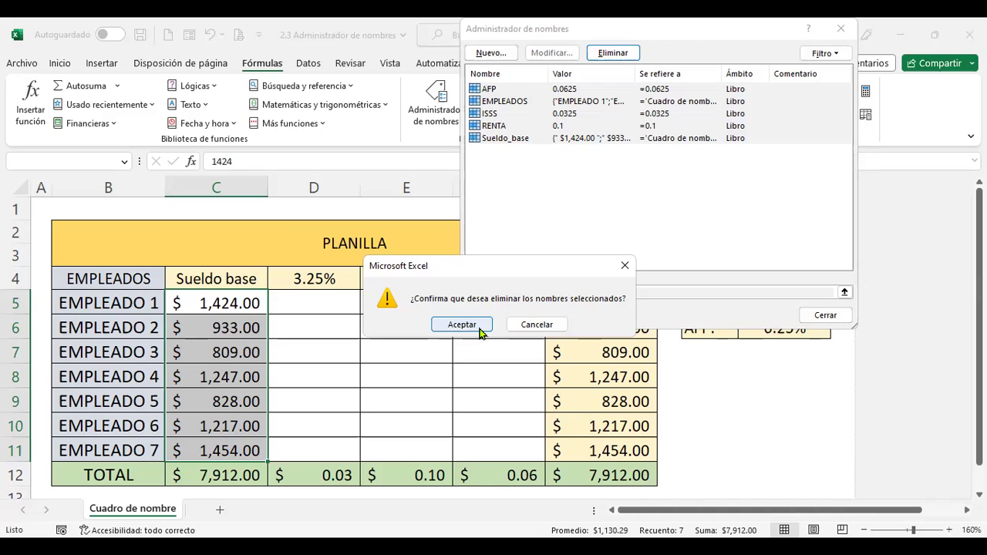
click(482, 330)
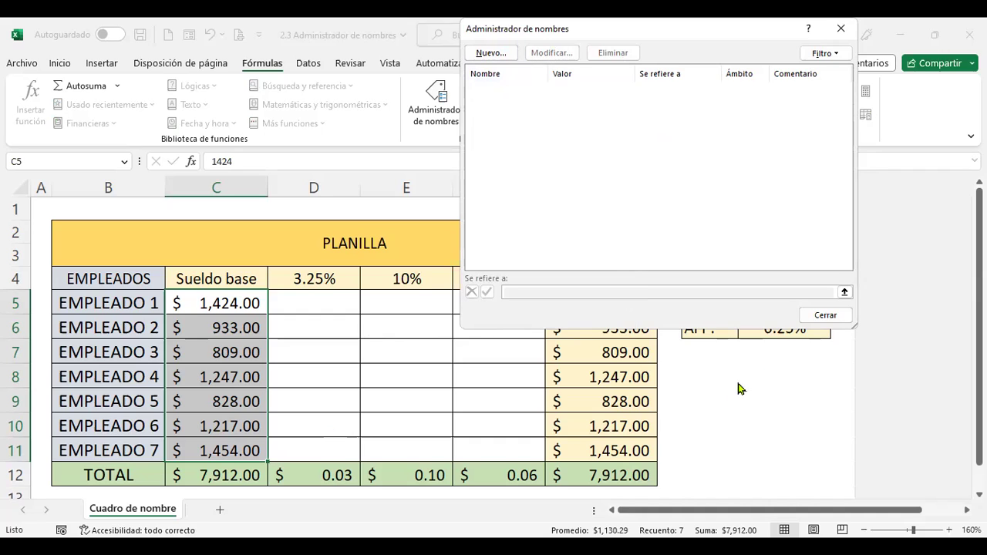
click(825, 315)
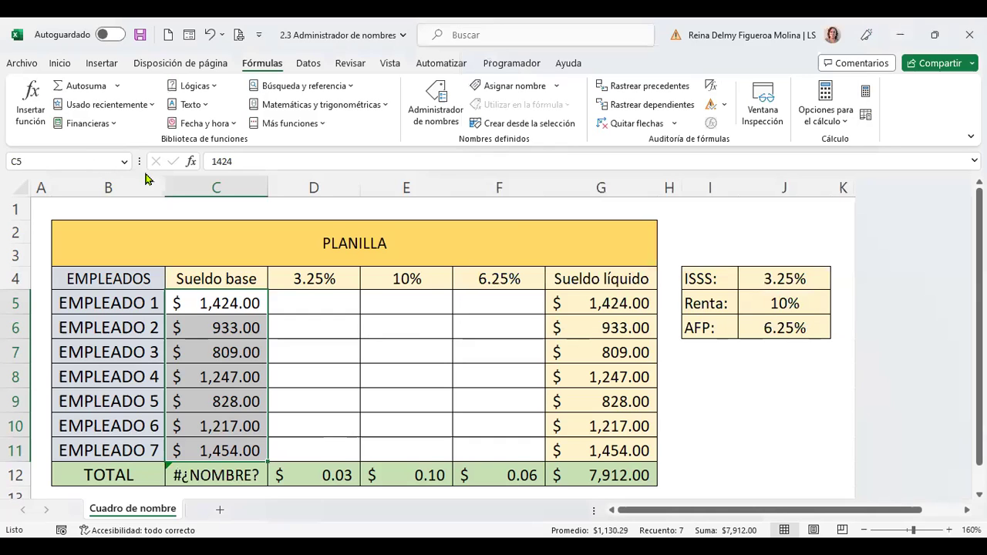
- Confirm the Name Box list is empty, then clear the #¿NOMBRE? formula from C12
click(124, 166)
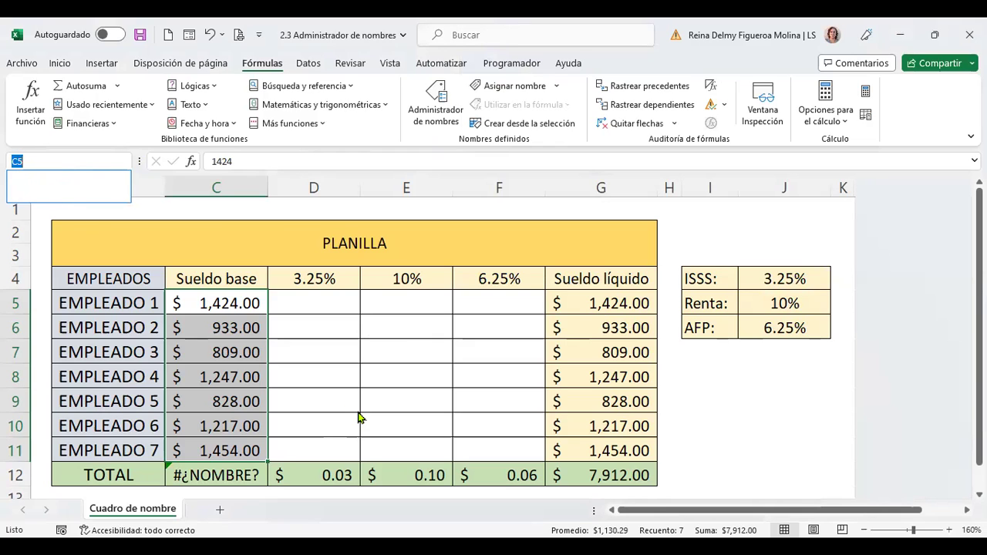
key(Escape)
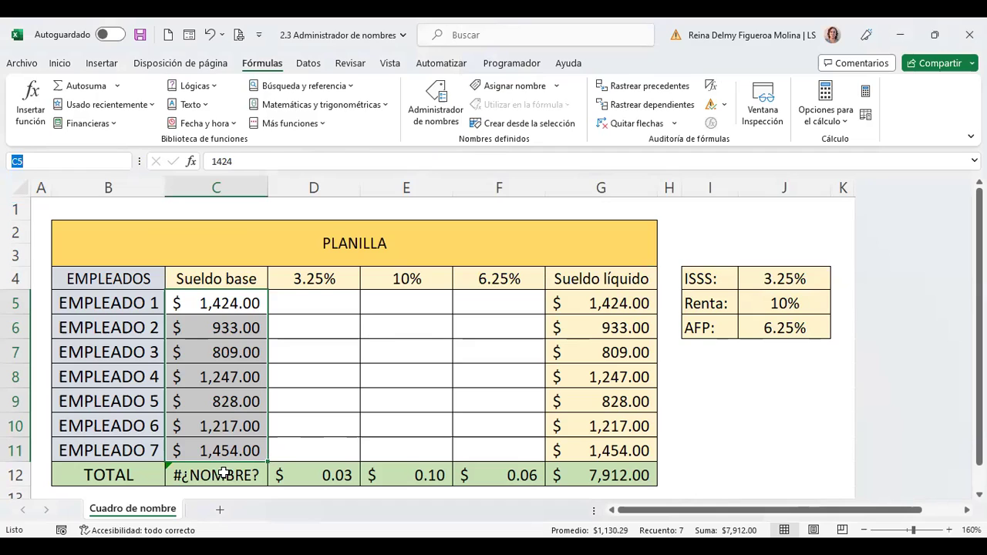
click(221, 473)
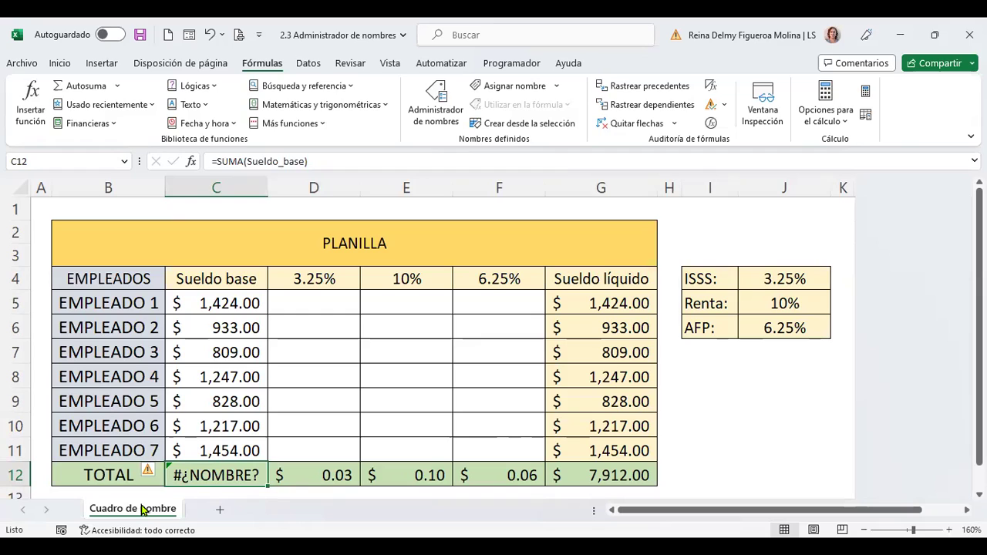
key(Delete)
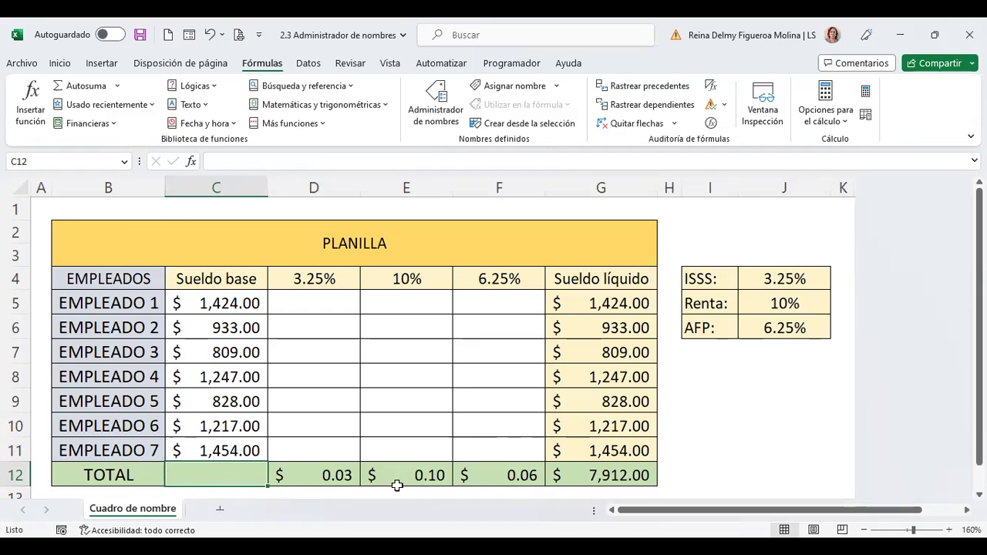
click(609, 298)
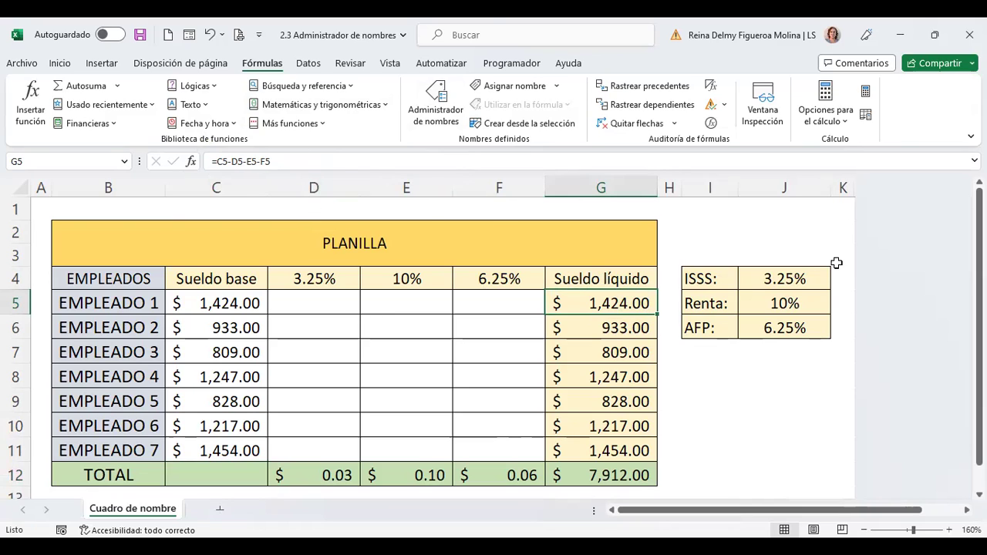
key(F2)
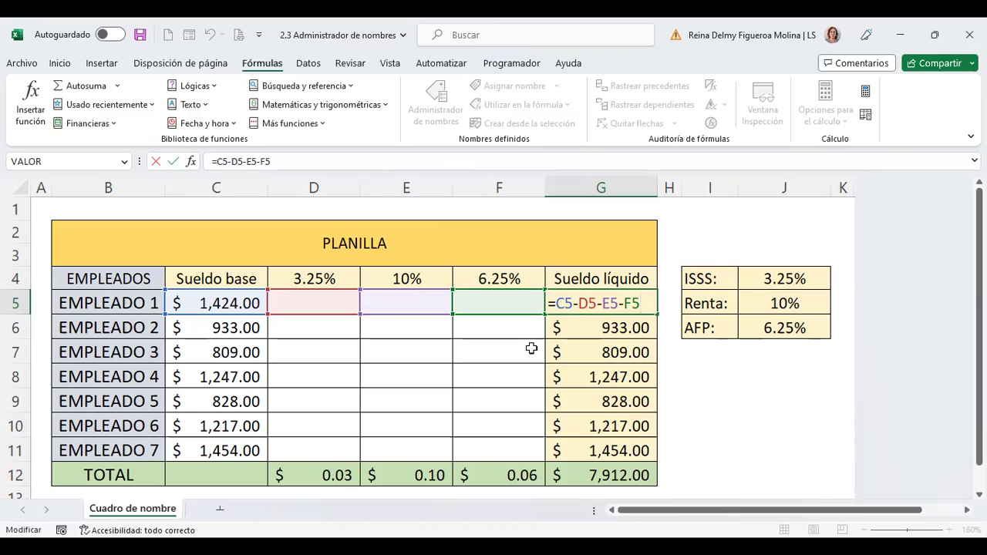
key(Return)
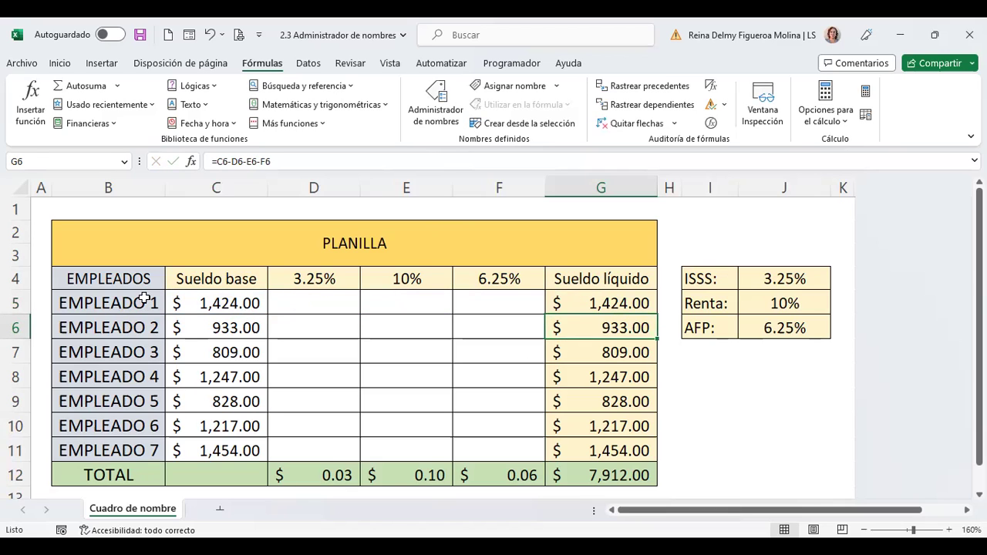
click(316, 304)
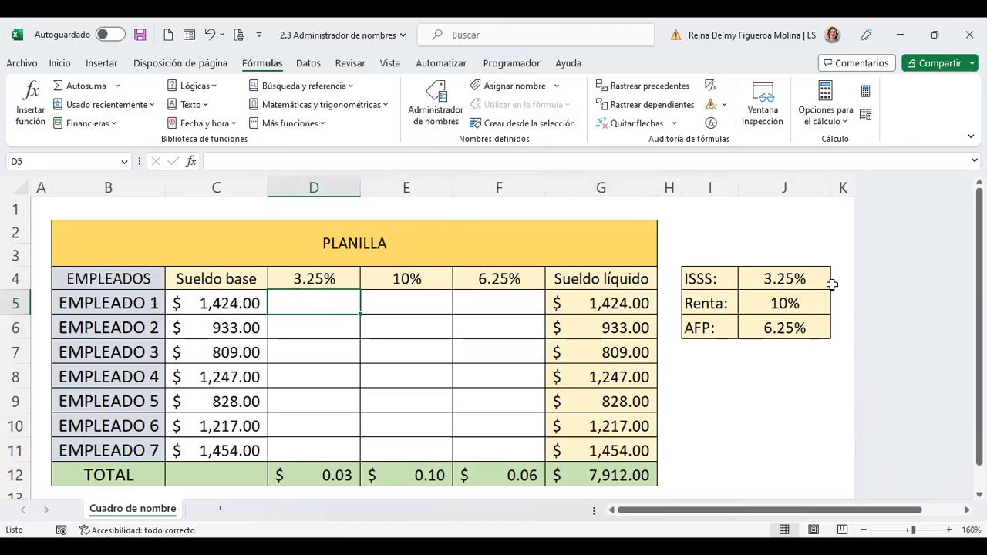
- Check the 3.25%, 10% and 6.25% rates in J4:J6, then select the labels and rates I4:J6
click(794, 278)
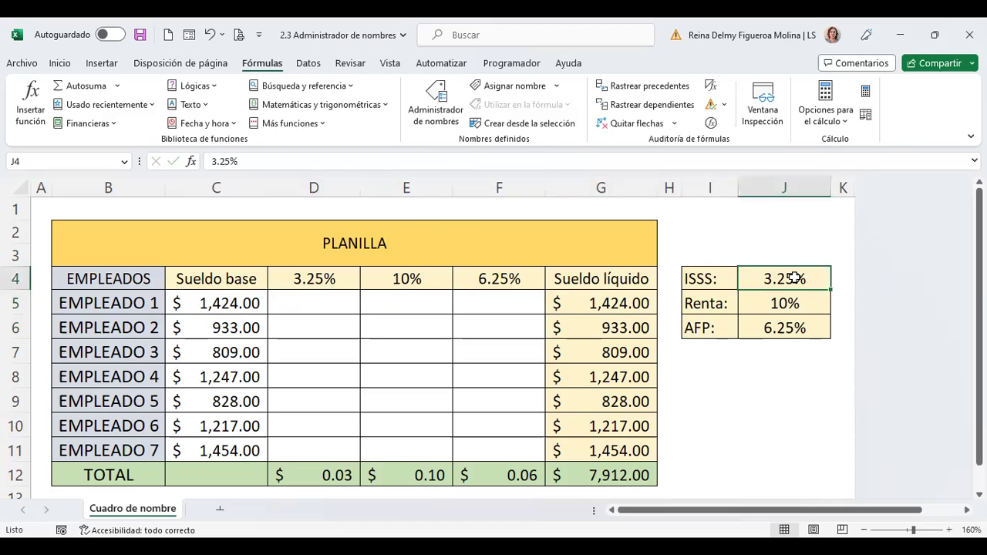
mouse_move(713, 277)
mouse_down()
mouse_move(772, 276)
mouse_move(774, 327)
mouse_up()
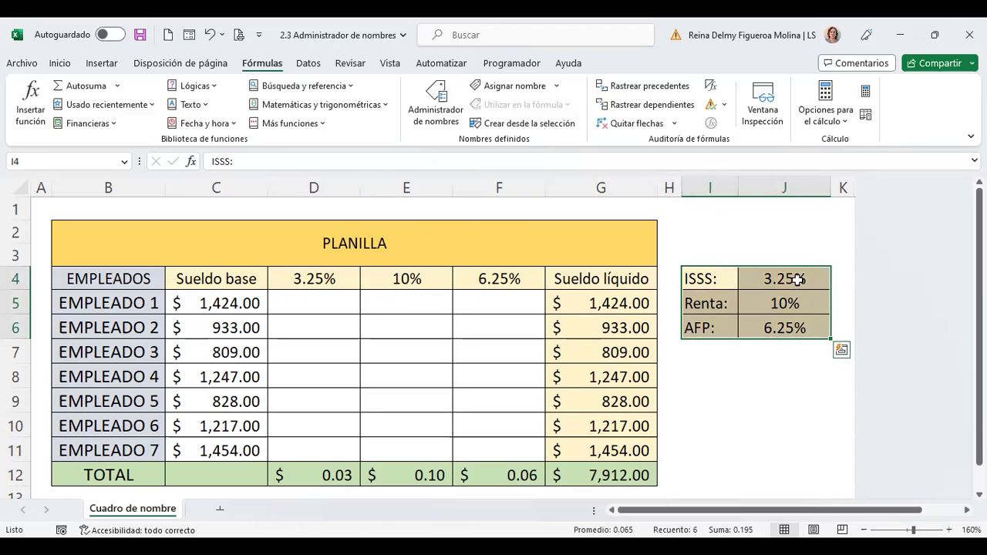
click(780, 366)
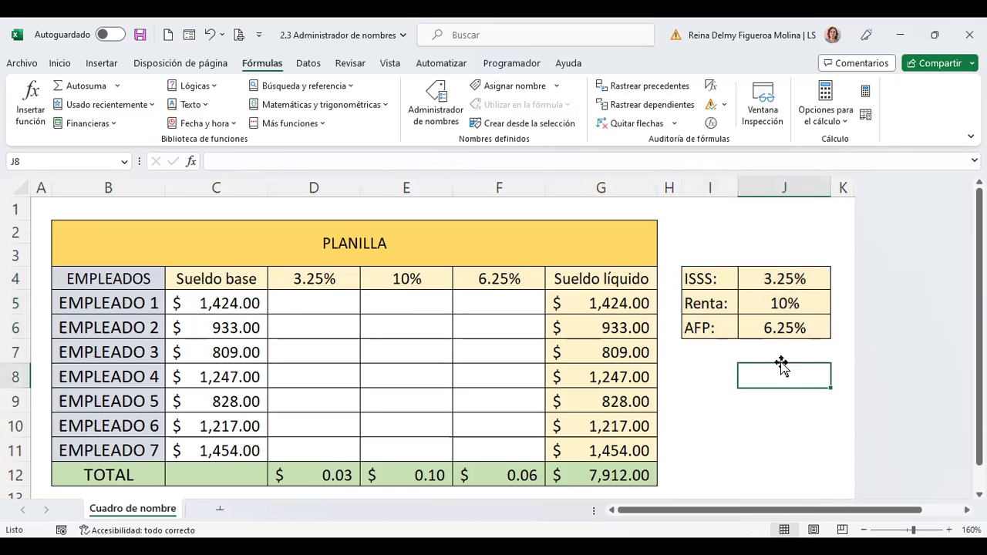
click(794, 281)
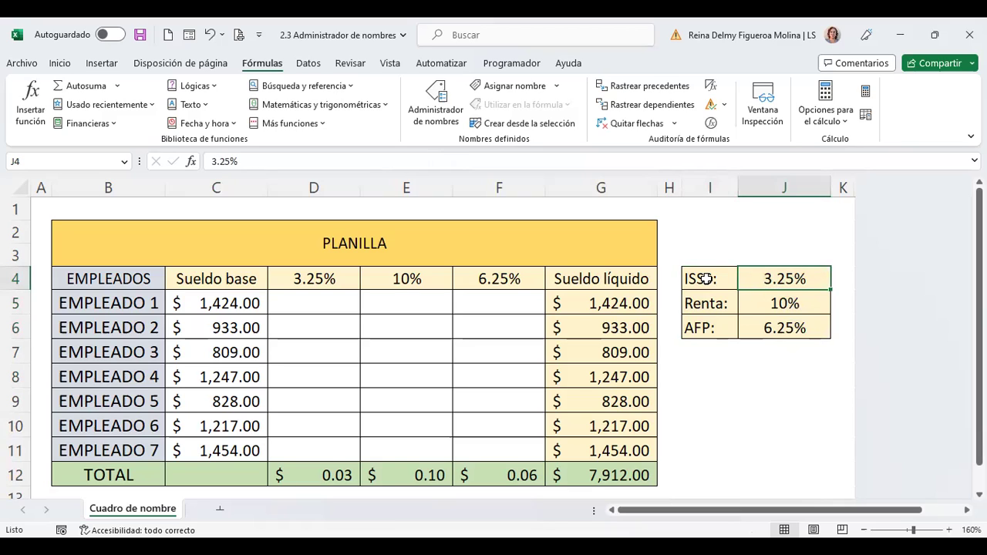
click(788, 303)
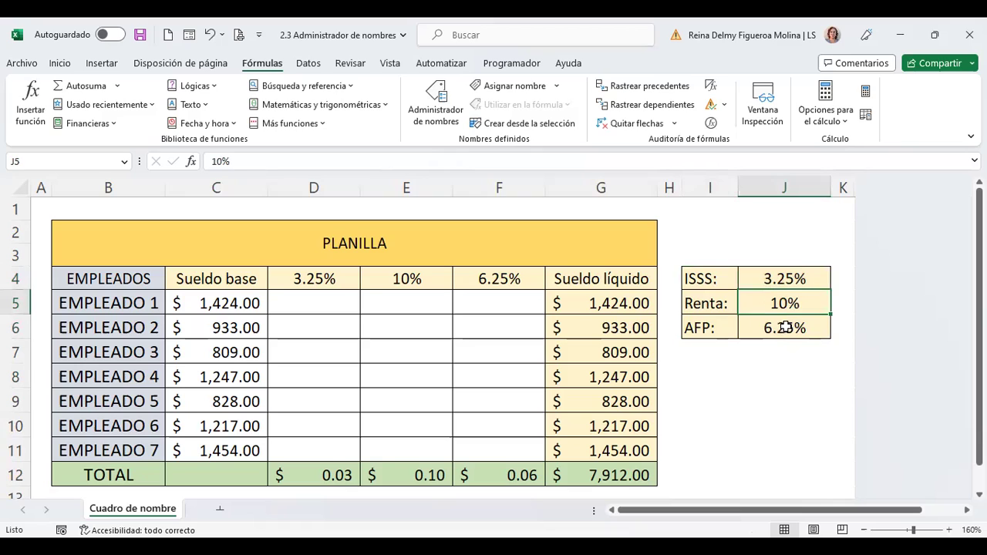
click(784, 327)
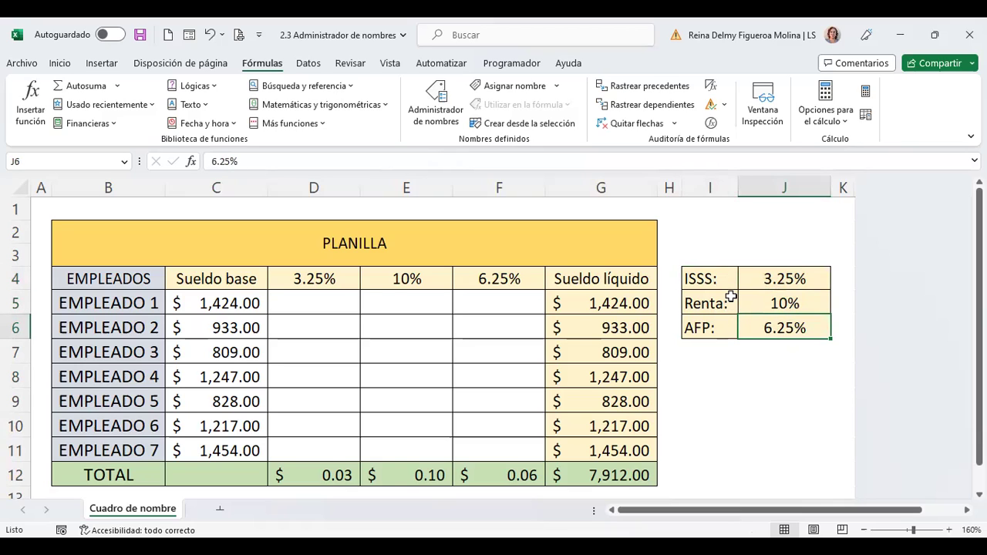
click(785, 280)
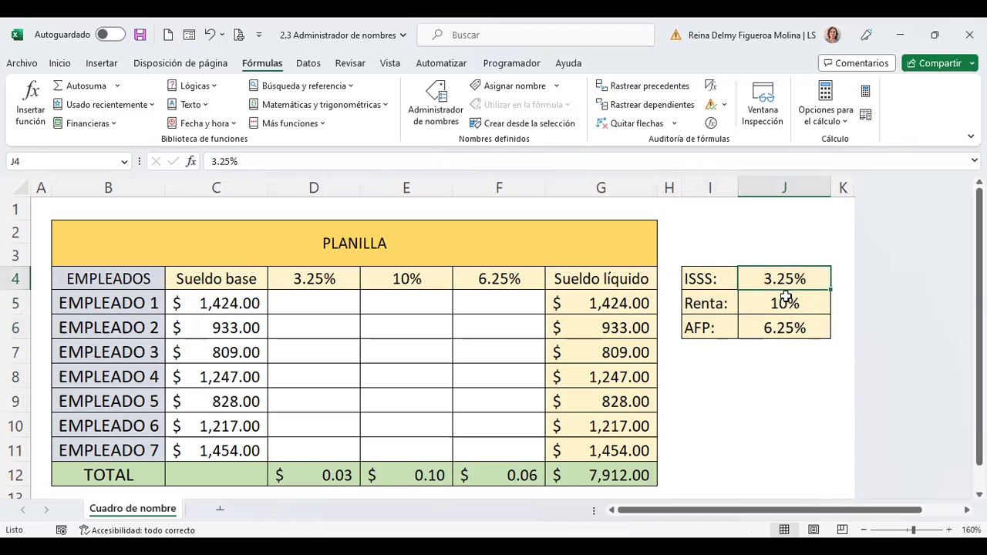
drag(785, 297, 783, 328)
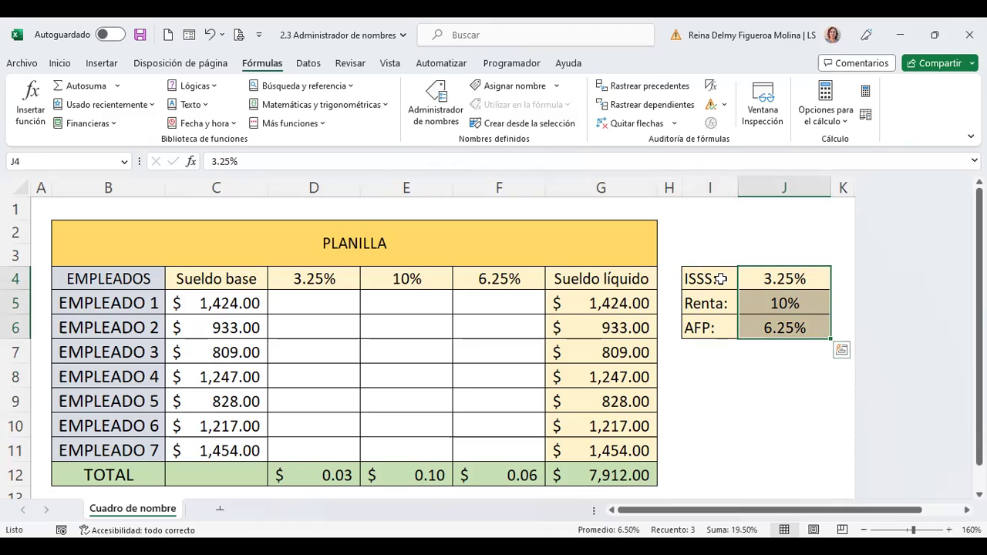
mouse_move(720, 279)
mouse_down()
mouse_move(755, 280)
mouse_move(792, 328)
mouse_up()
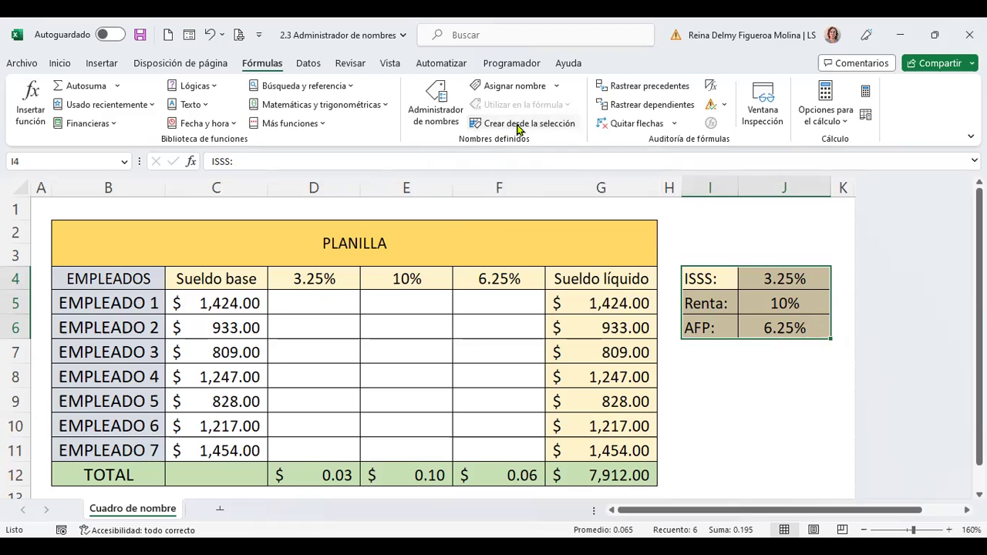
- Name J4:J6 as ISSS, Renta and AFP using Crear desde la selección with Columna izquierda
click(517, 129)
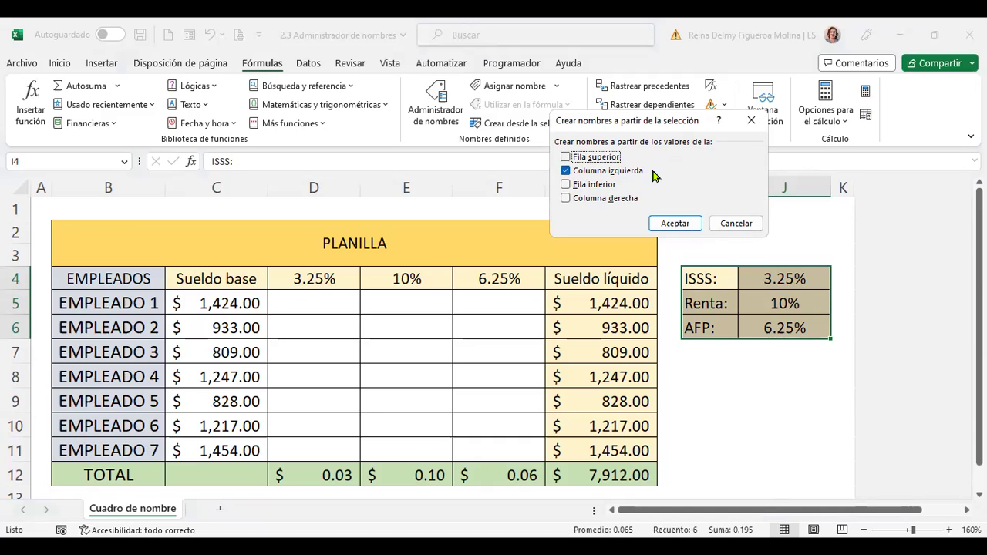
click(681, 224)
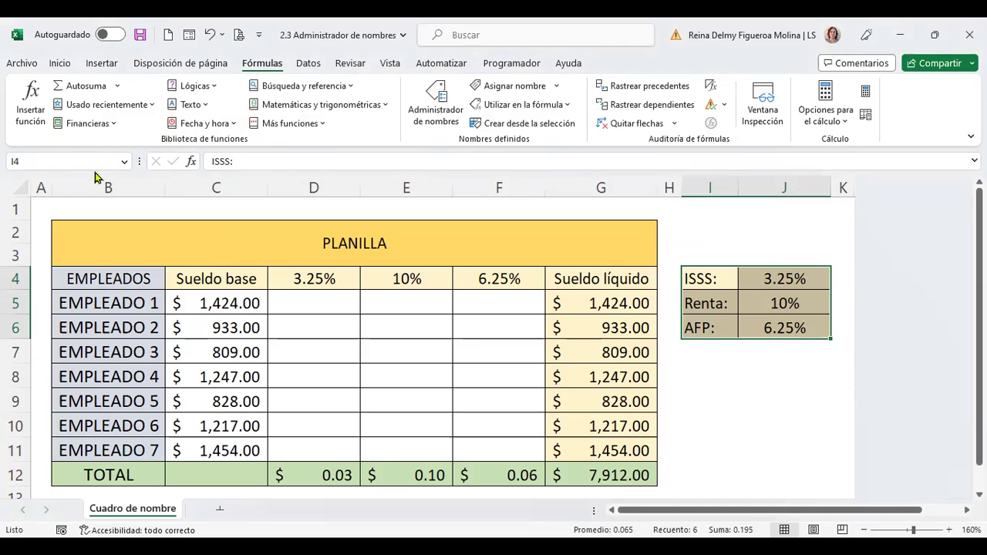
- In a widened Administrador de nombres, verify ISSS, Renta and AFP refer to J4, J5, J6, then close it
click(124, 164)
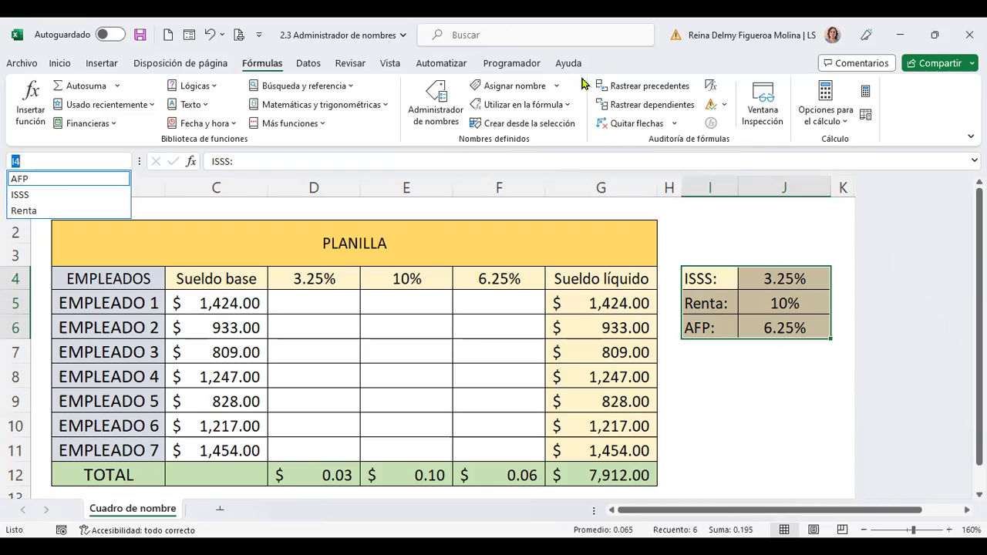
click(442, 117)
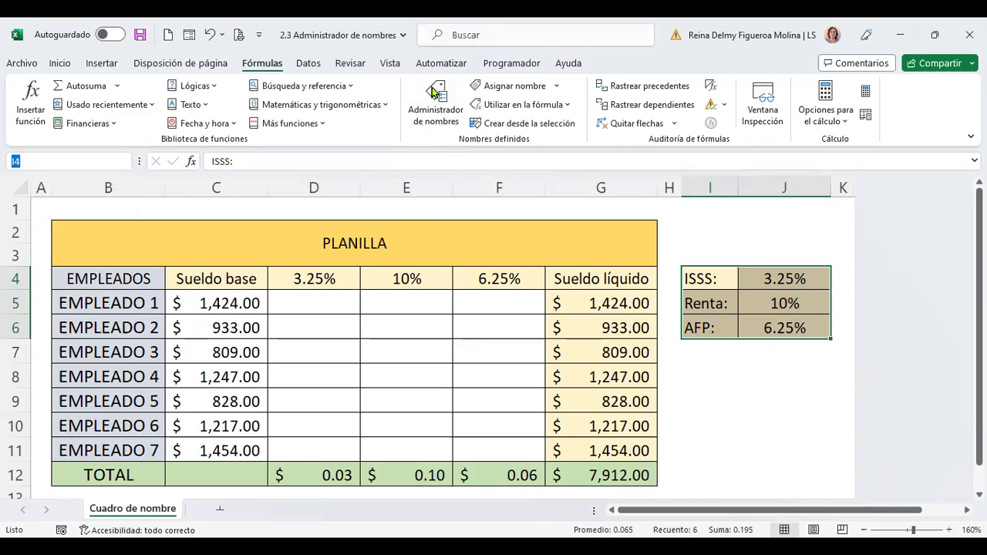
click(453, 116)
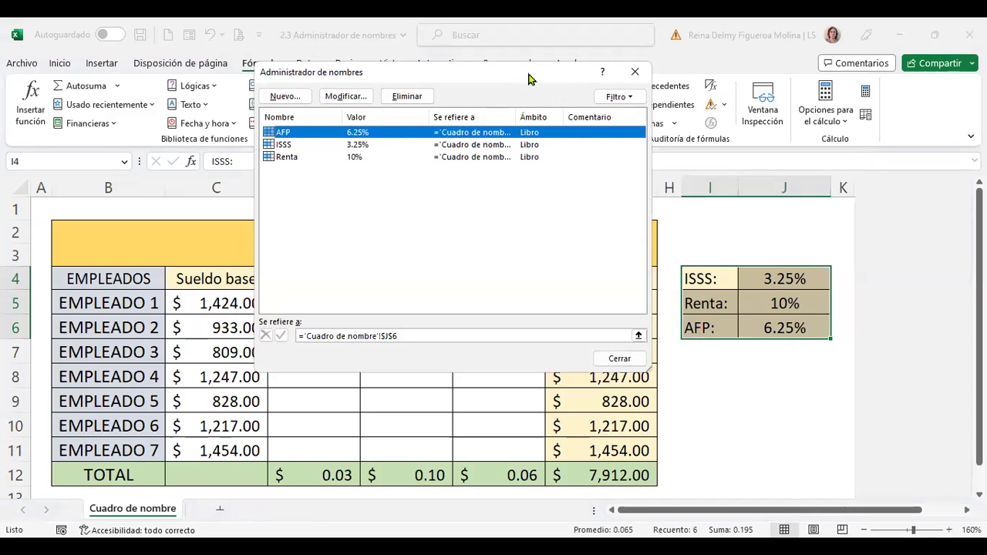
drag(533, 78, 533, 186)
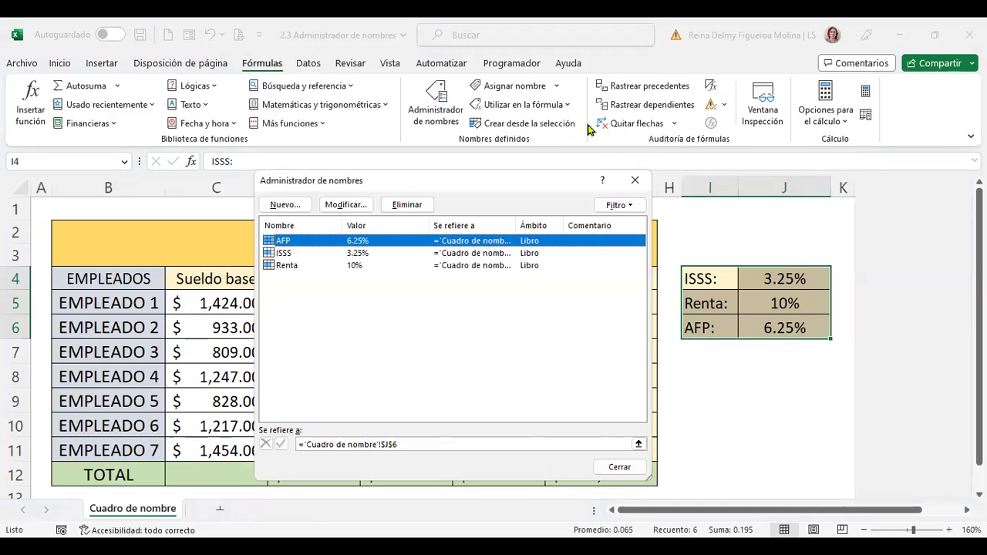
click(284, 255)
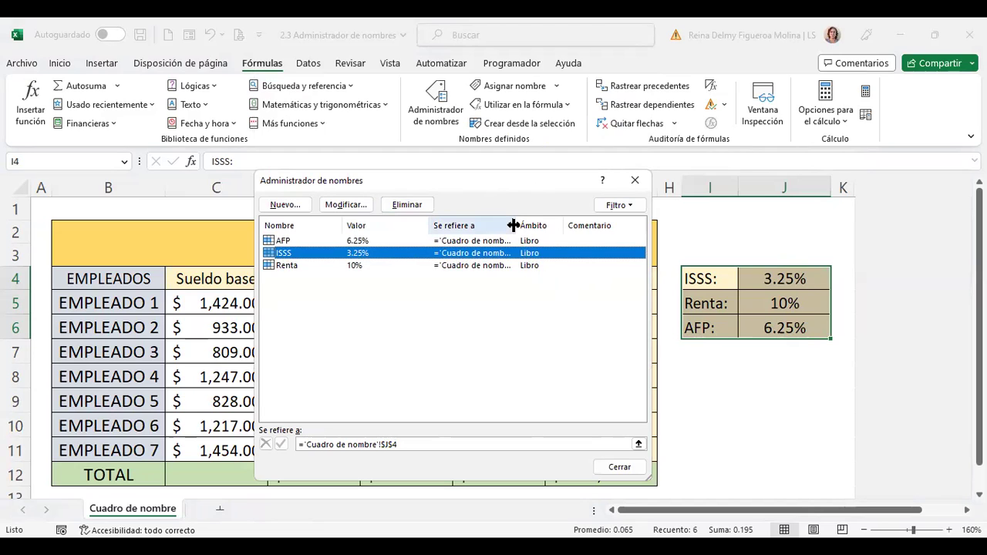
drag(513, 227, 540, 228)
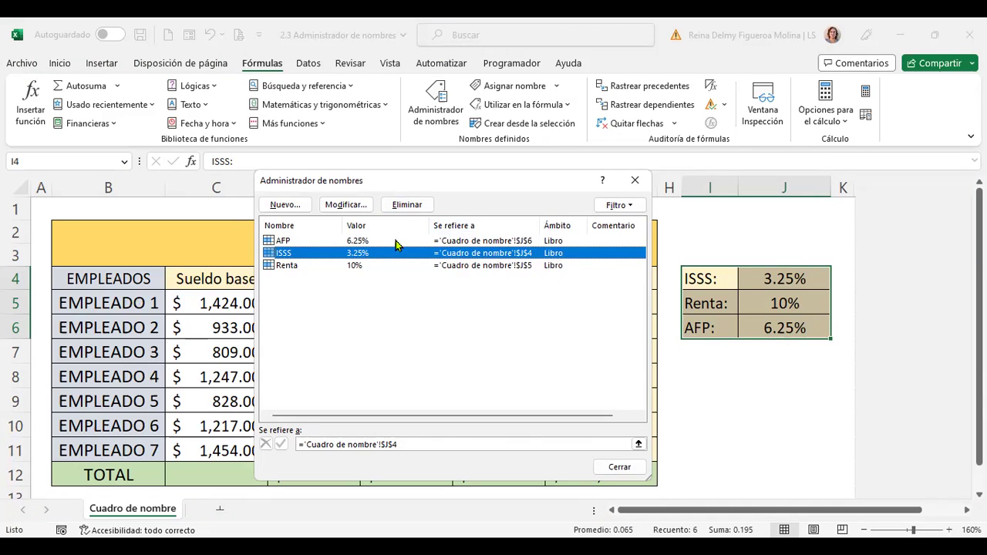
drag(131, 303, 134, 303)
drag(422, 226, 440, 225)
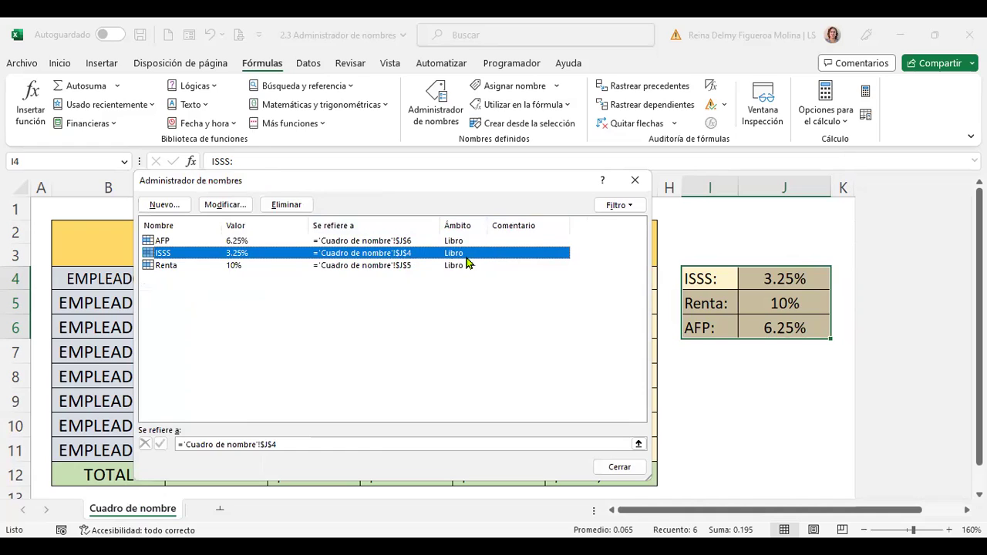
click(365, 267)
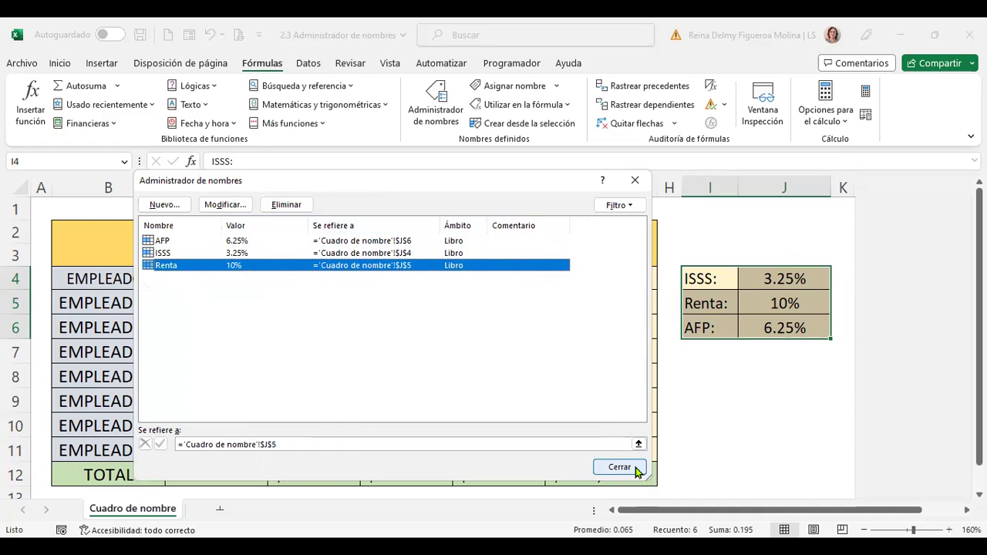
click(634, 466)
- Enter =+C5*ISSS in D5 using the ISSS name from autocomplete
click(312, 302)
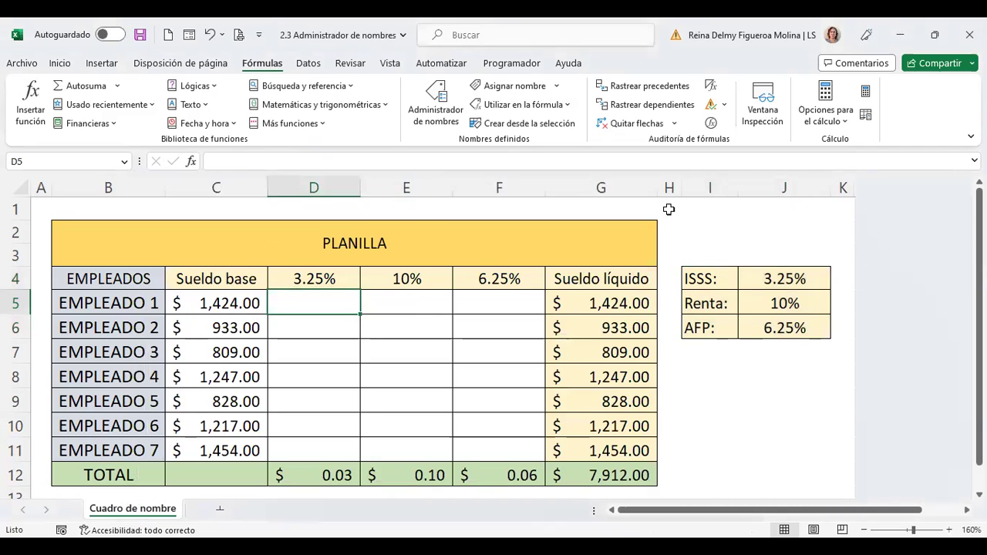
text(+)
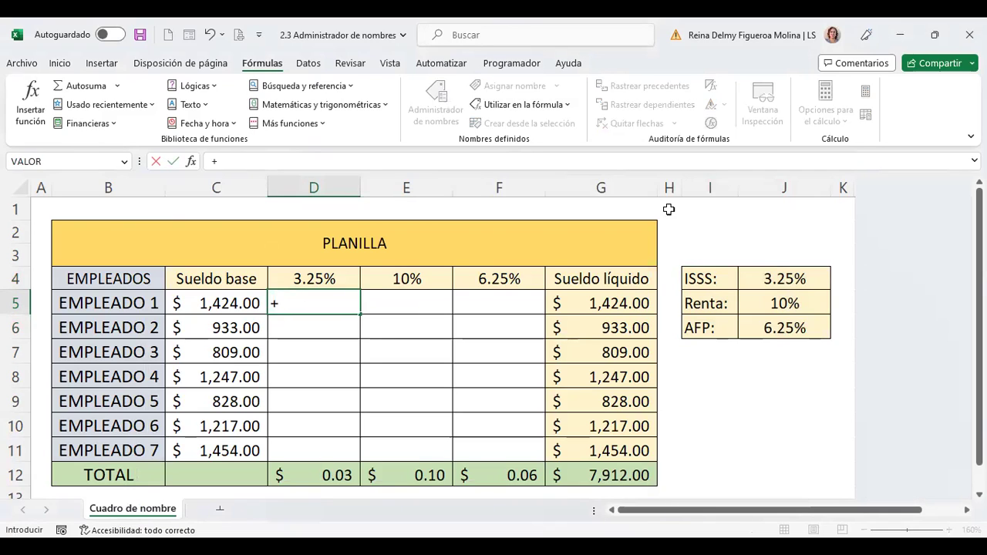
key(Left)
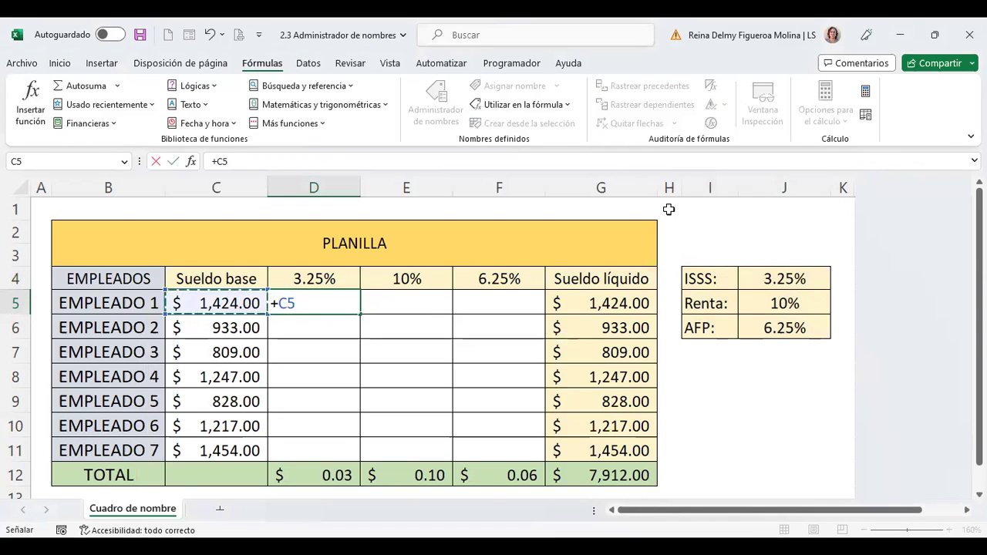
text(*)
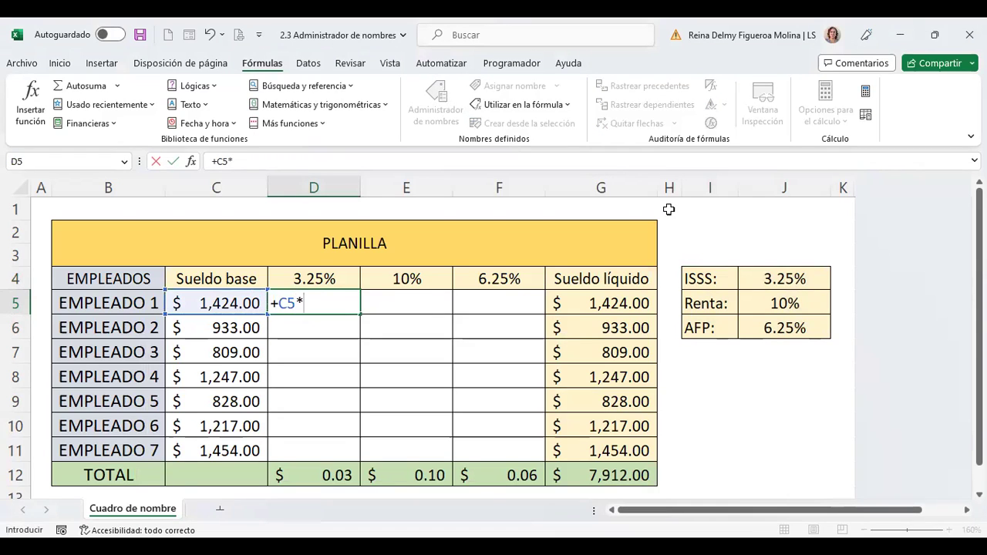
text(i)
text(sss)
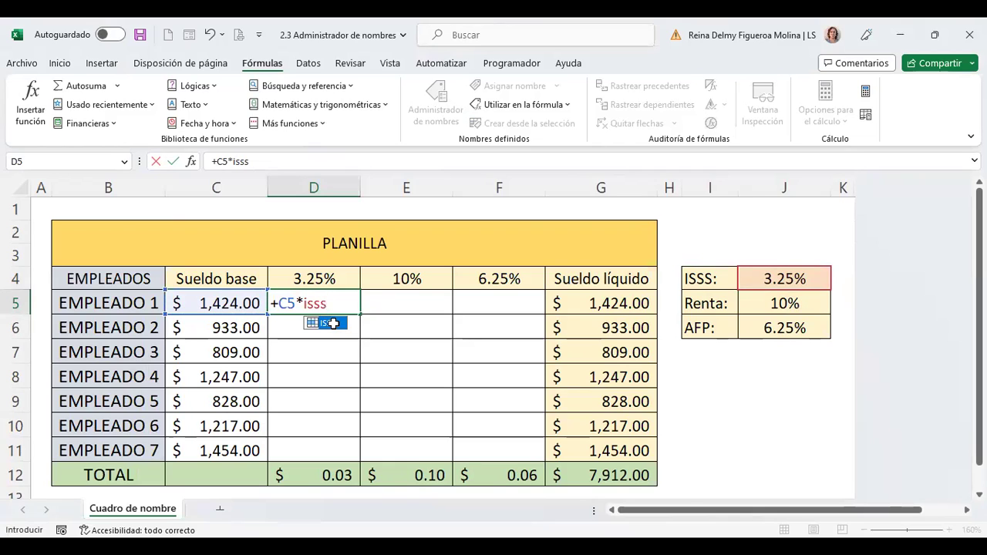
double_click(332, 327)
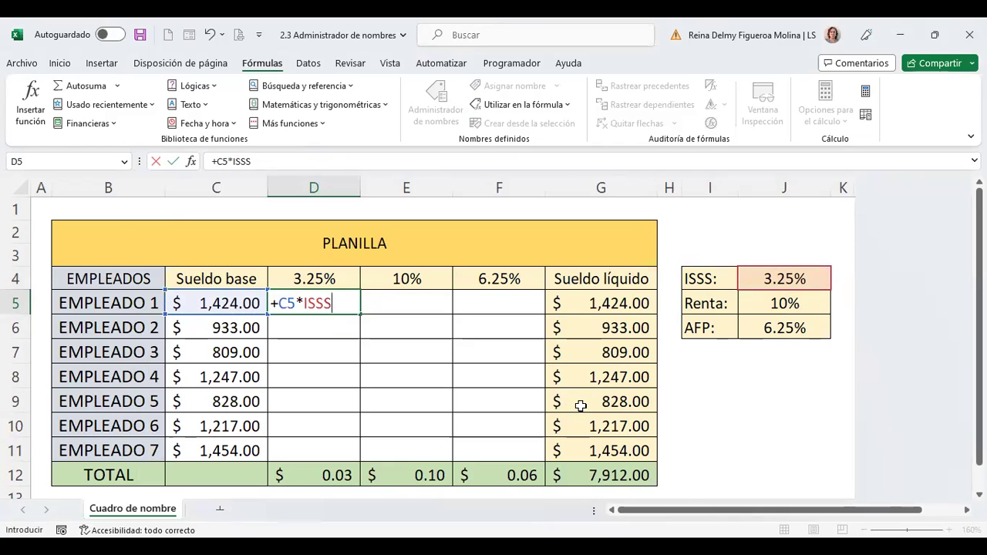
key(Return)
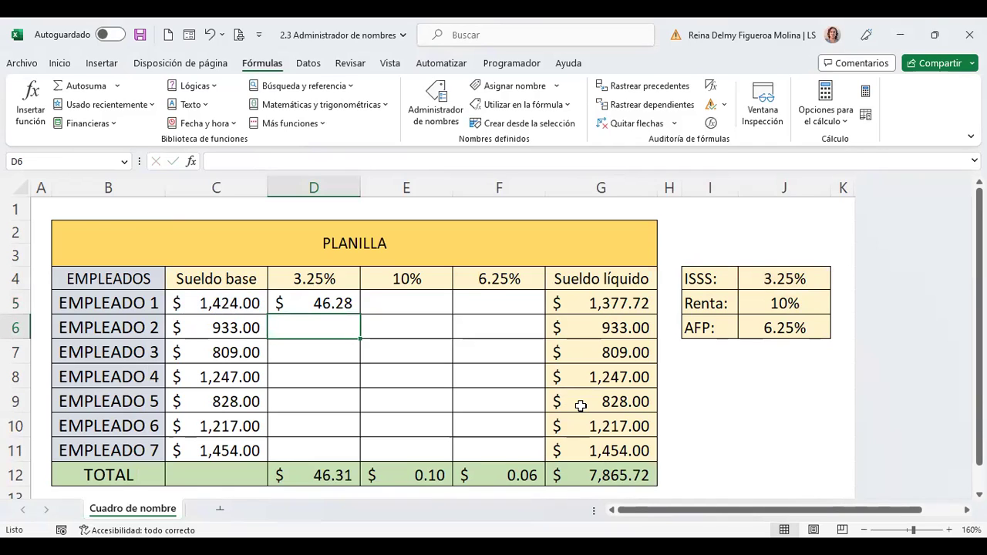
- Fill the ISSS formula down to D11 and check the copies, cancelling an entry begun in E5
key(Up)
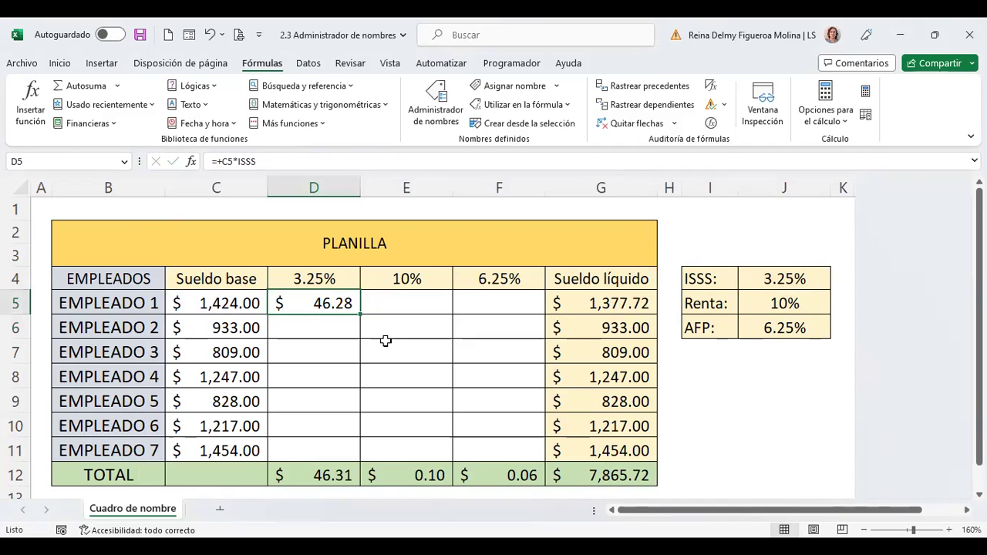
drag(360, 313, 367, 451)
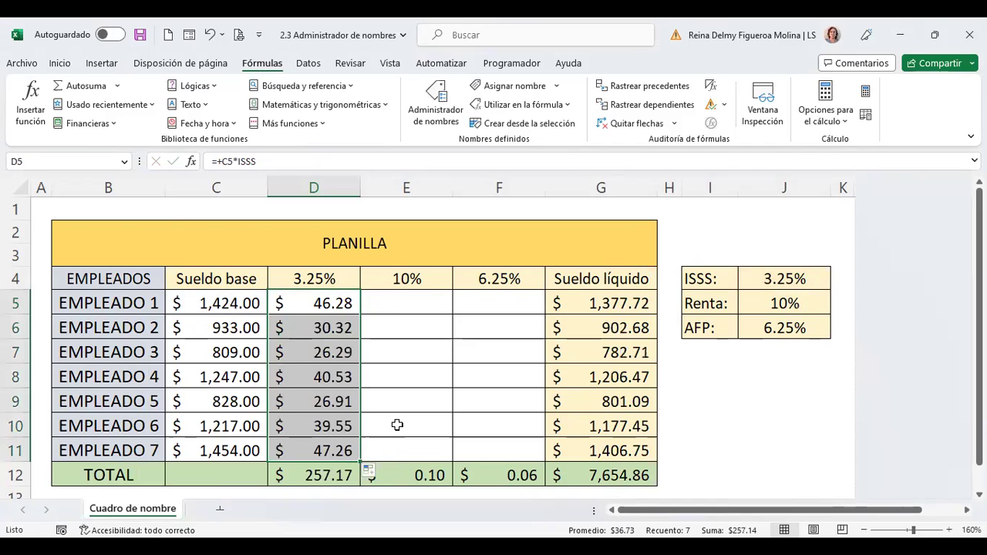
click(332, 327)
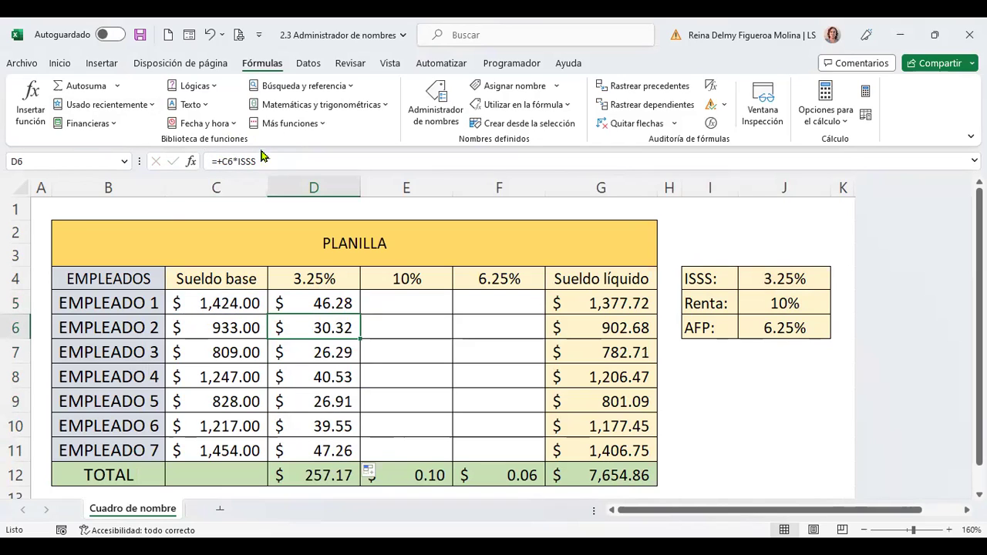
key(Down)
key(Down)
key(Down)
key(Down)
key(Down)
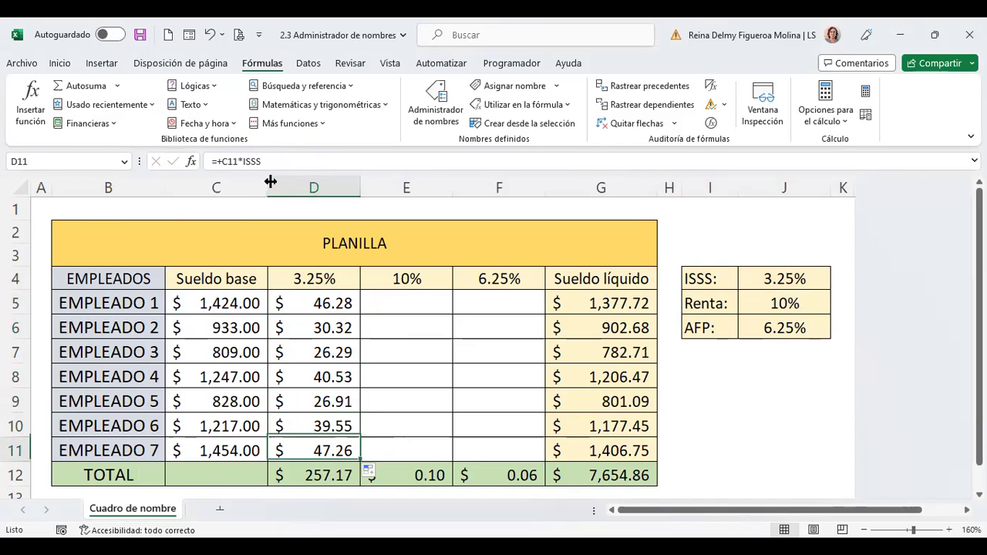
click(404, 301)
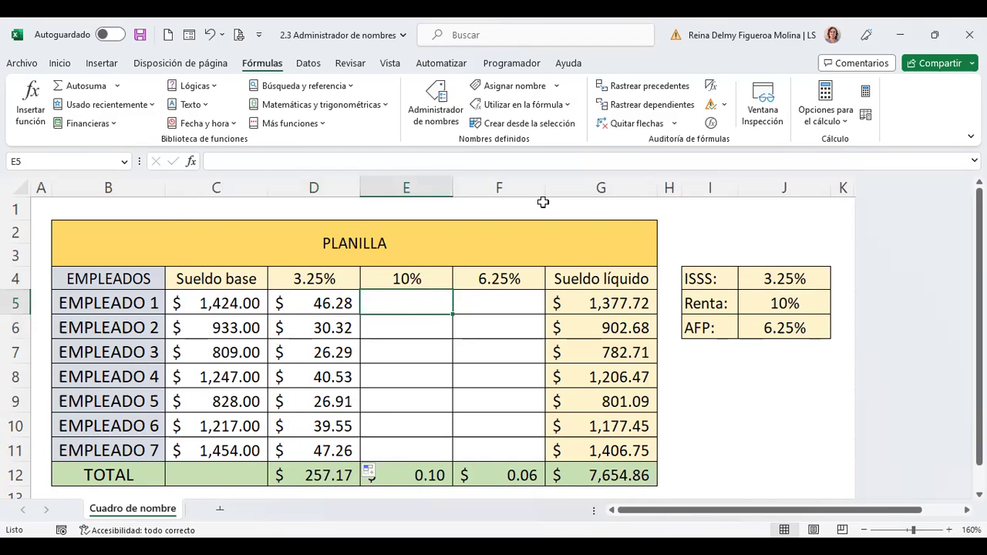
text(+)
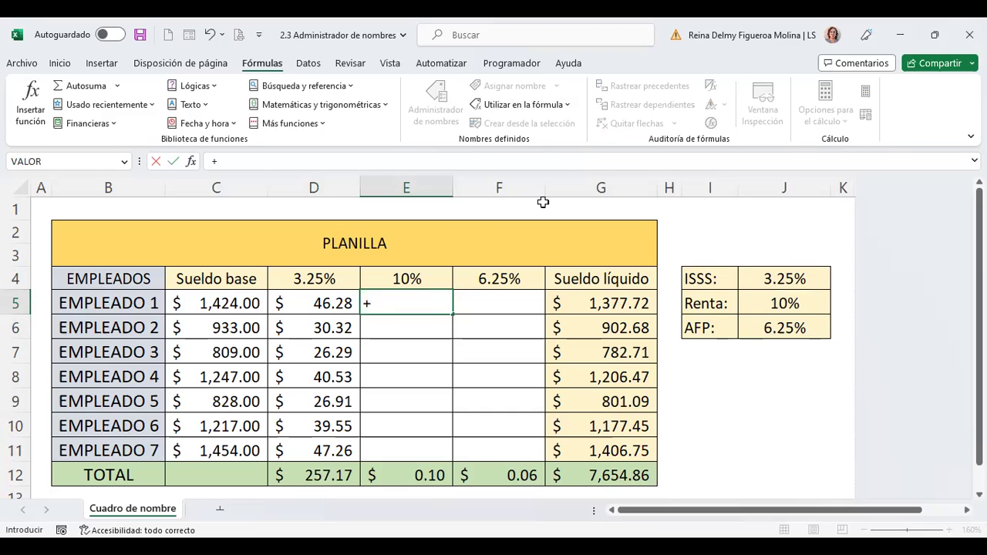
key(Escape)
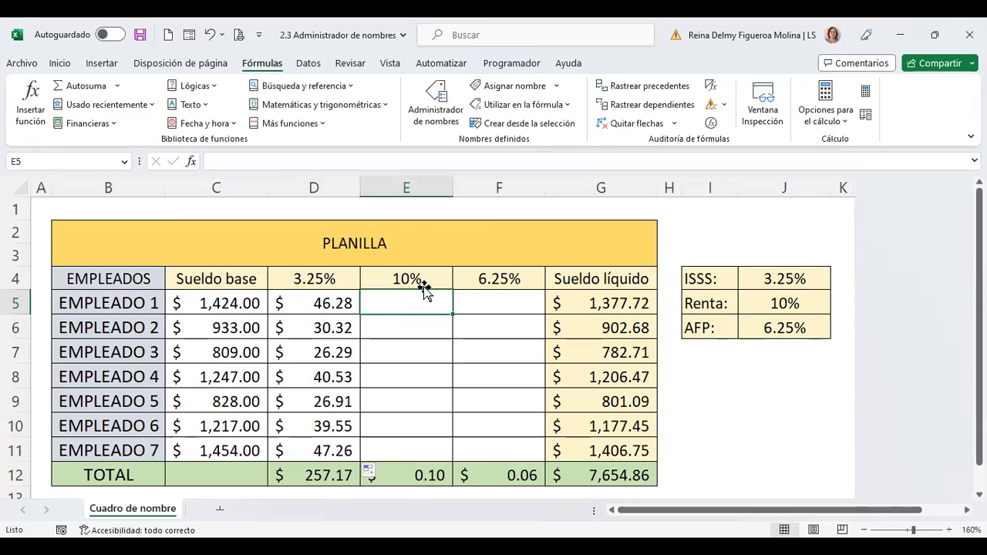
- Delete the ISSS, Renta and AFP names, then inspect the broken D5 formula and select I4:J6
click(437, 116)
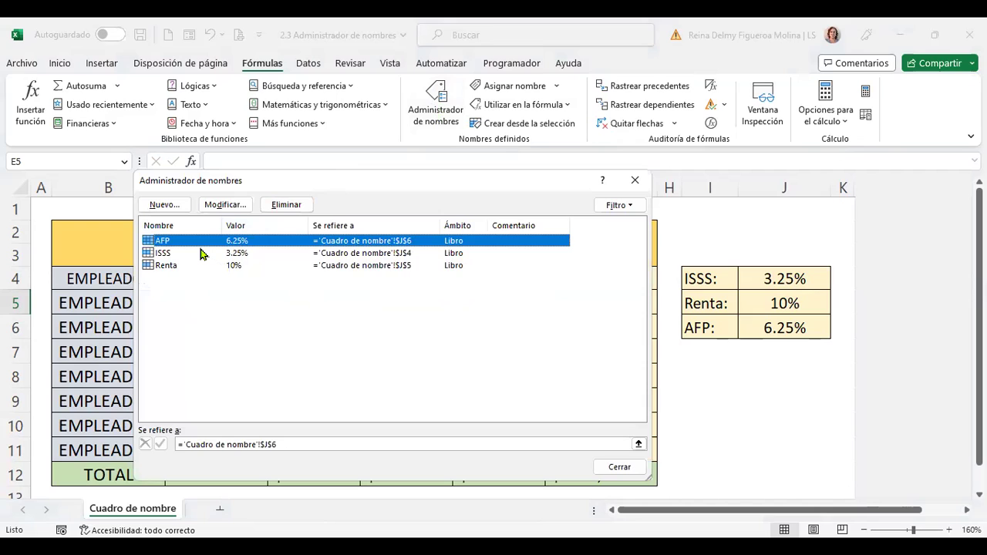
key(shift+Down)
key(shift+Down)
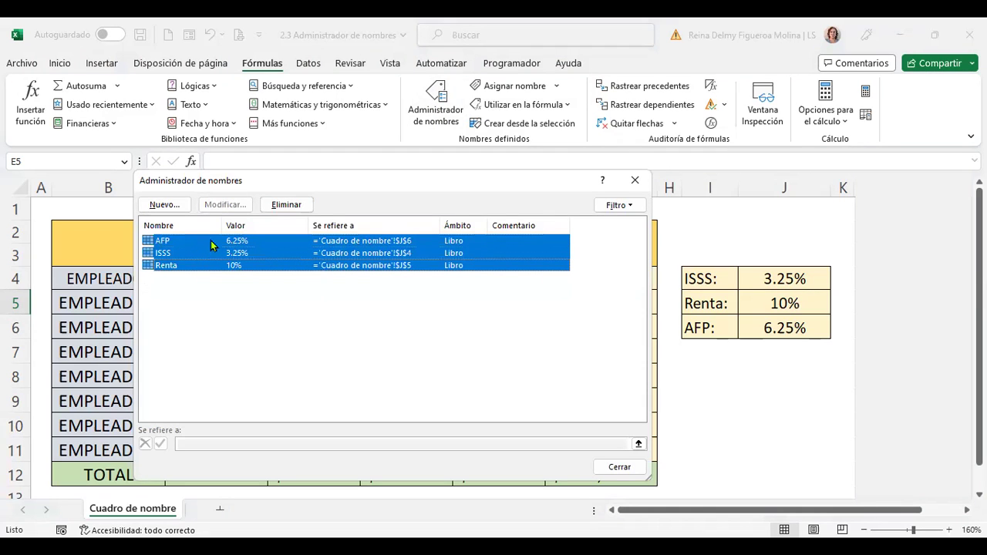
click(290, 207)
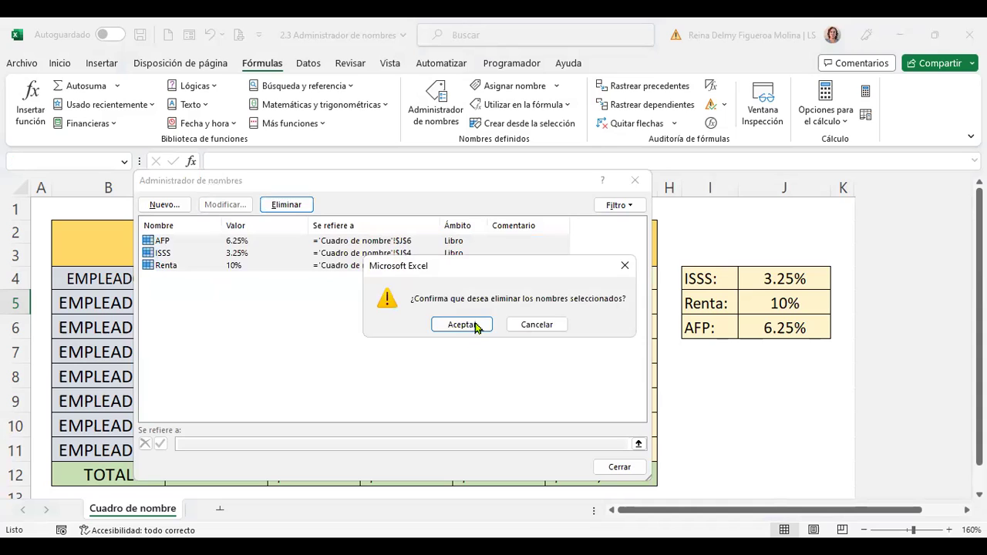
click(467, 325)
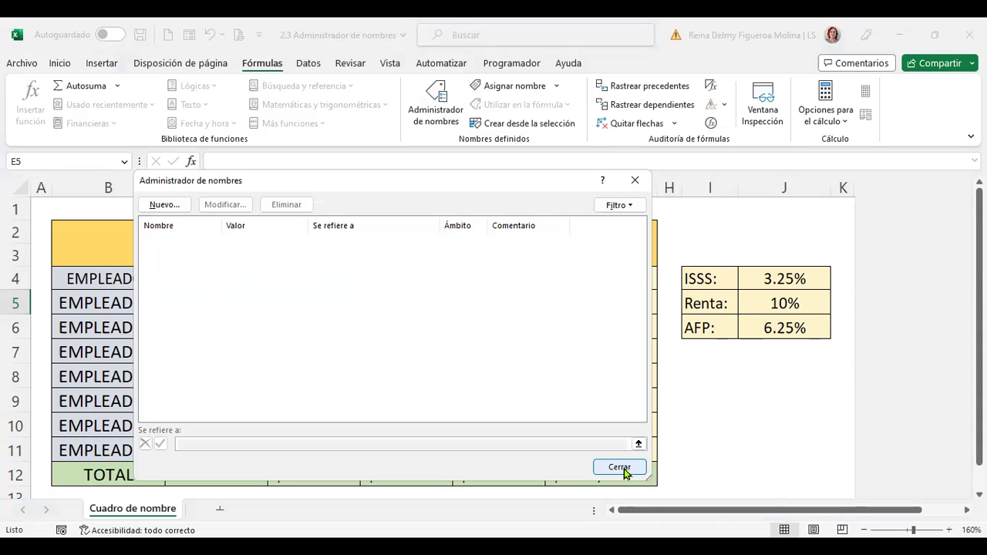
click(621, 468)
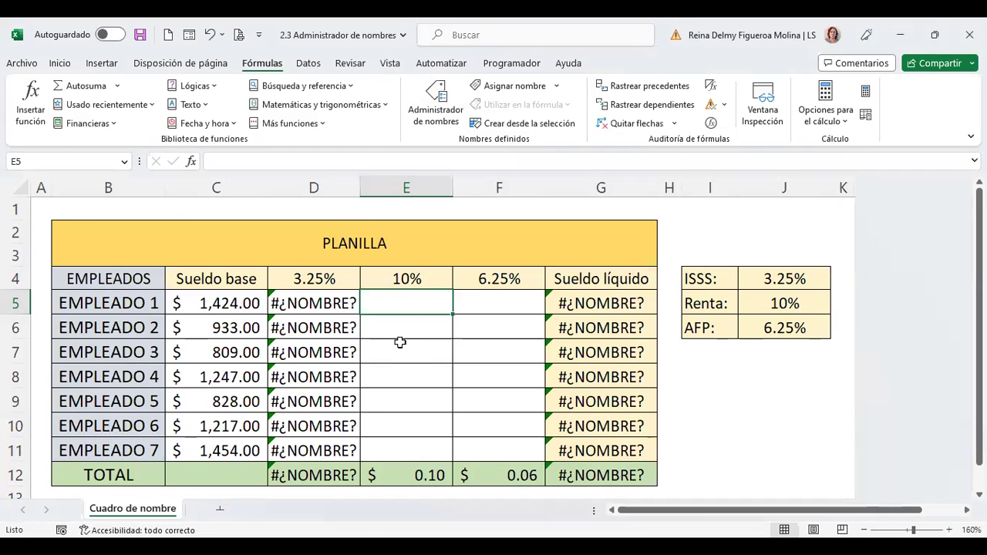
click(327, 302)
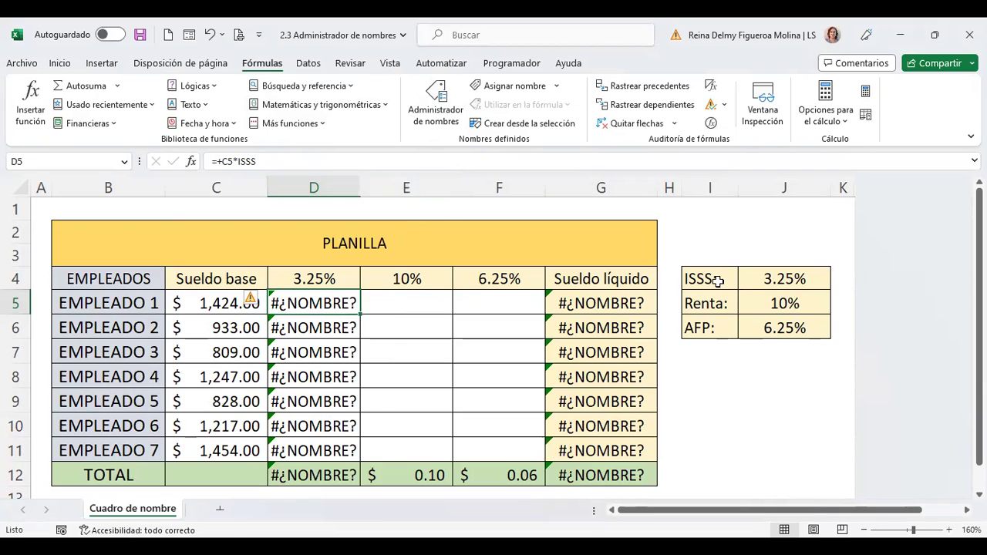
drag(714, 275, 771, 324)
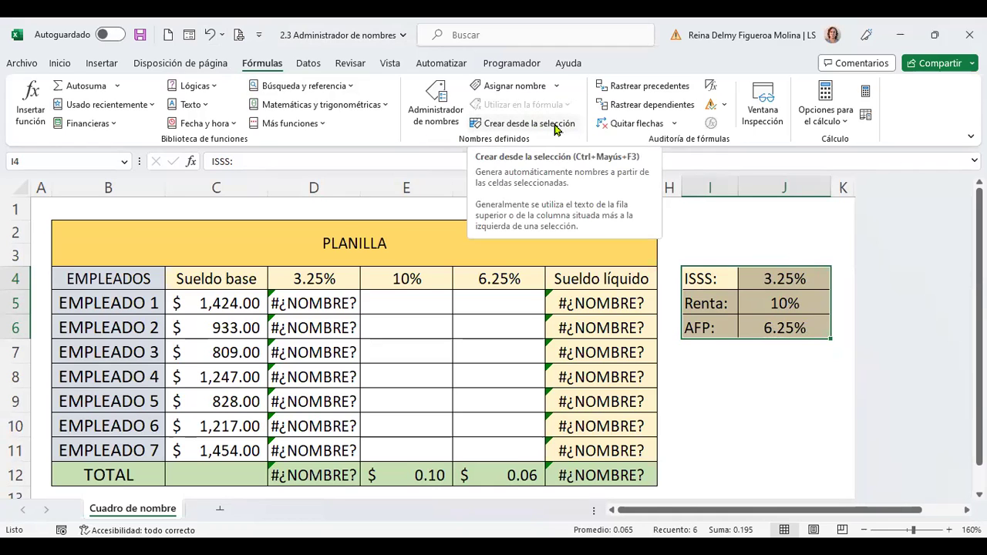
- Create the ISSS, Renta and AFP names from the left-column labels of I4:J6, then check D5's ISSS formula
click(558, 128)
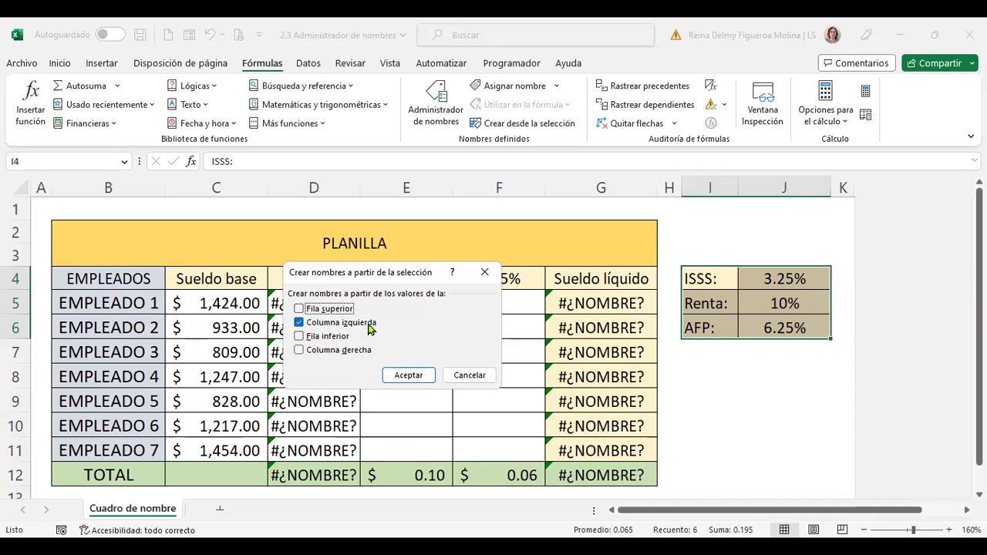
click(426, 378)
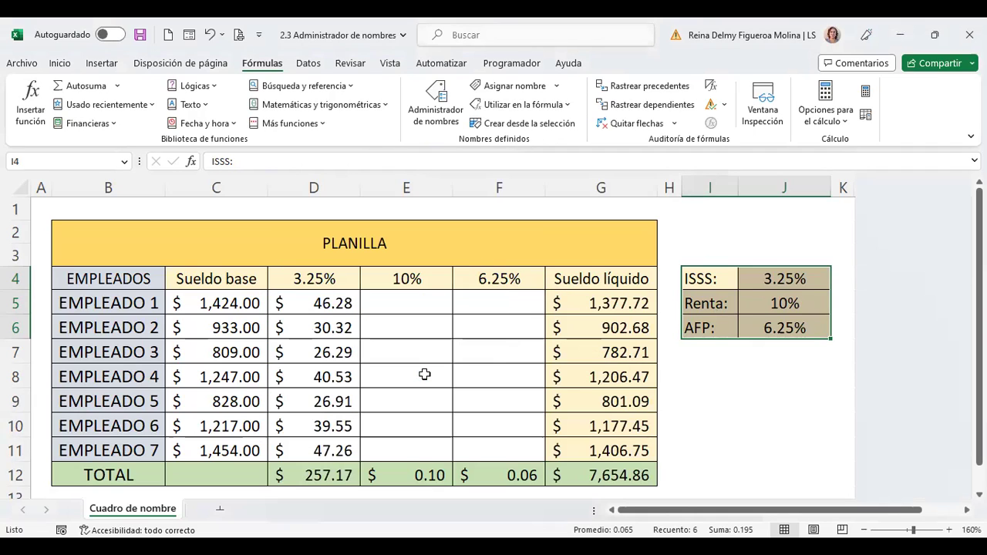
click(322, 305)
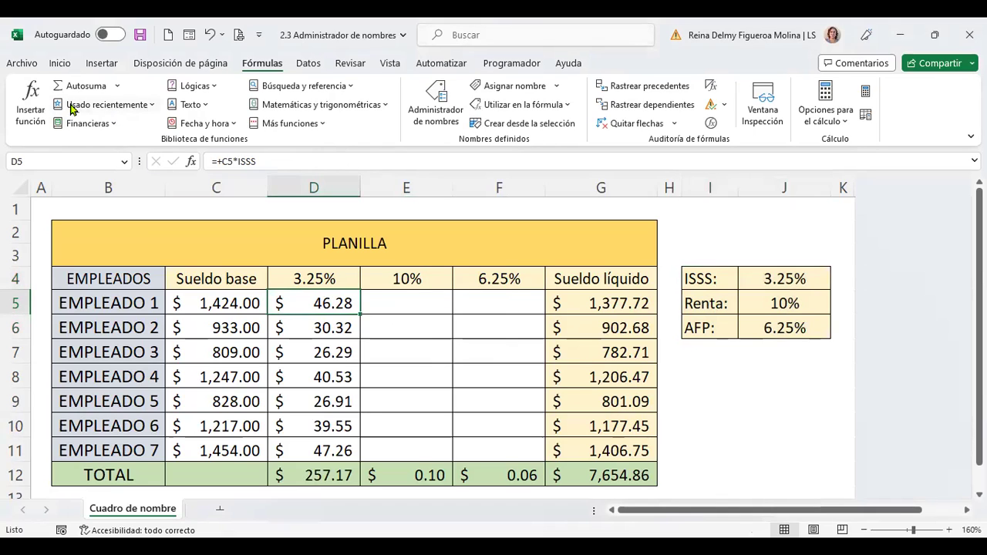
click(124, 164)
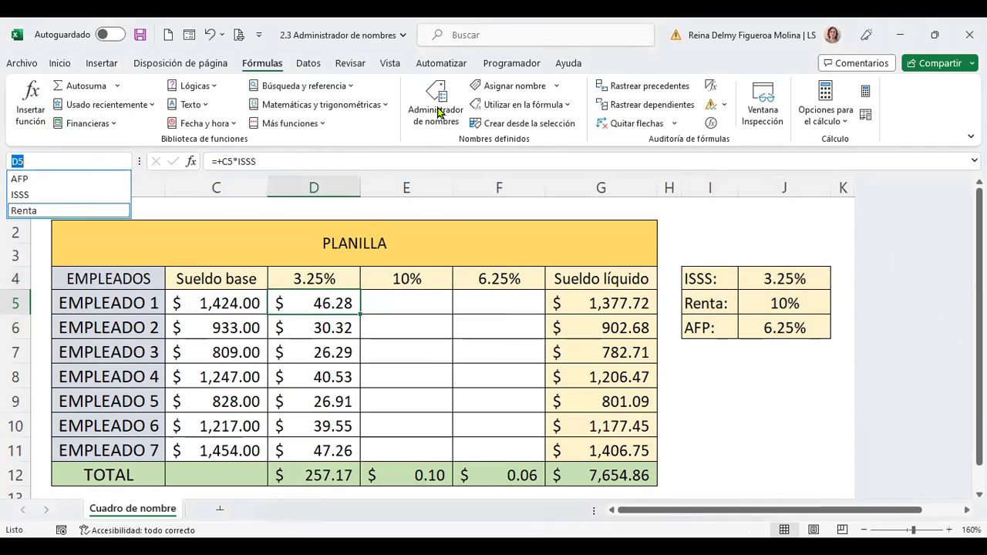
click(437, 112)
click(437, 108)
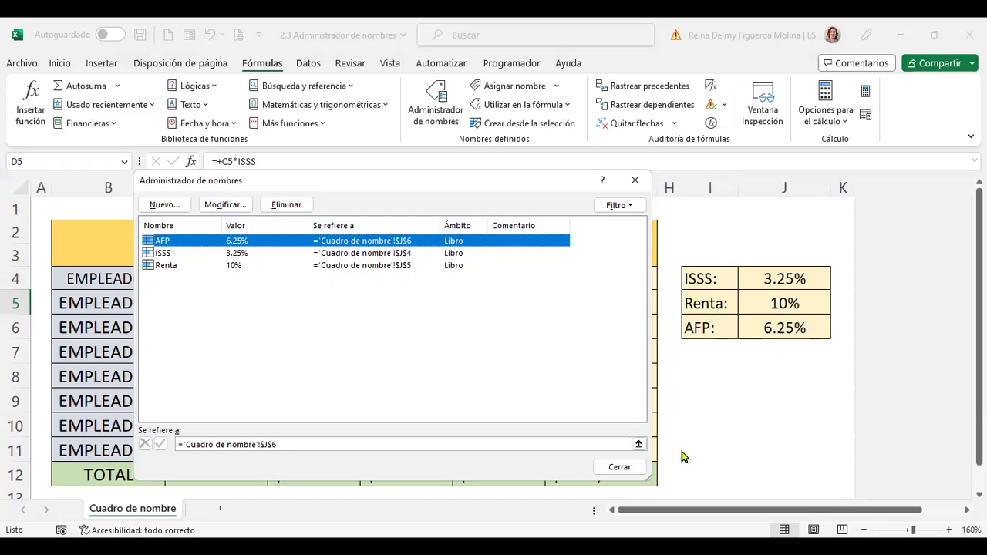
click(619, 468)
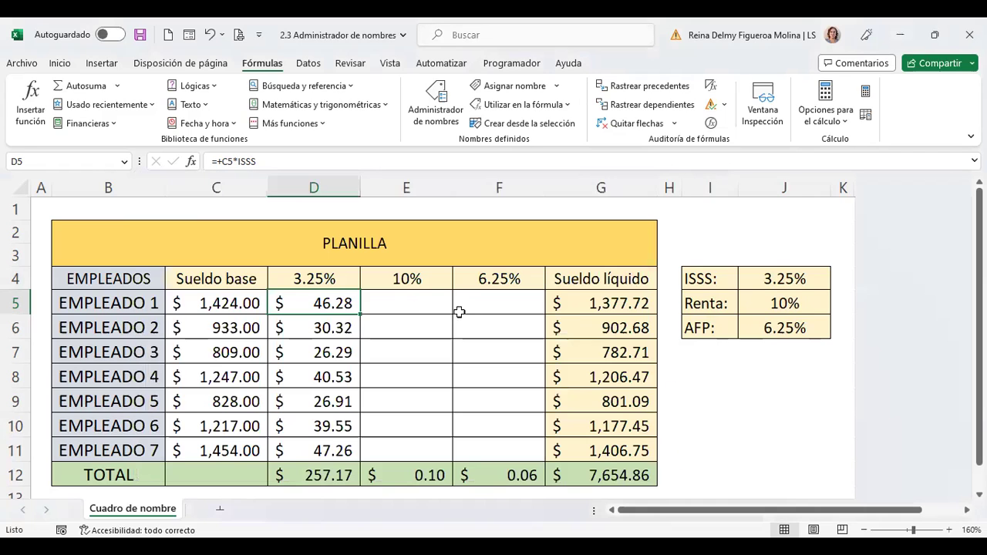
click(424, 303)
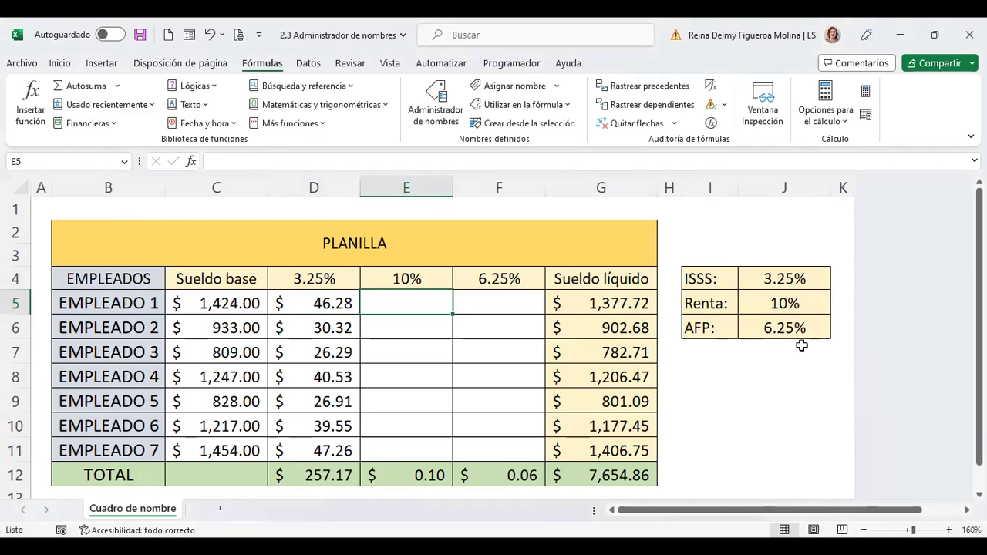
- Enter =+C5*Renta in E5 and fill it down to E11, totalling $791.30
text(+)
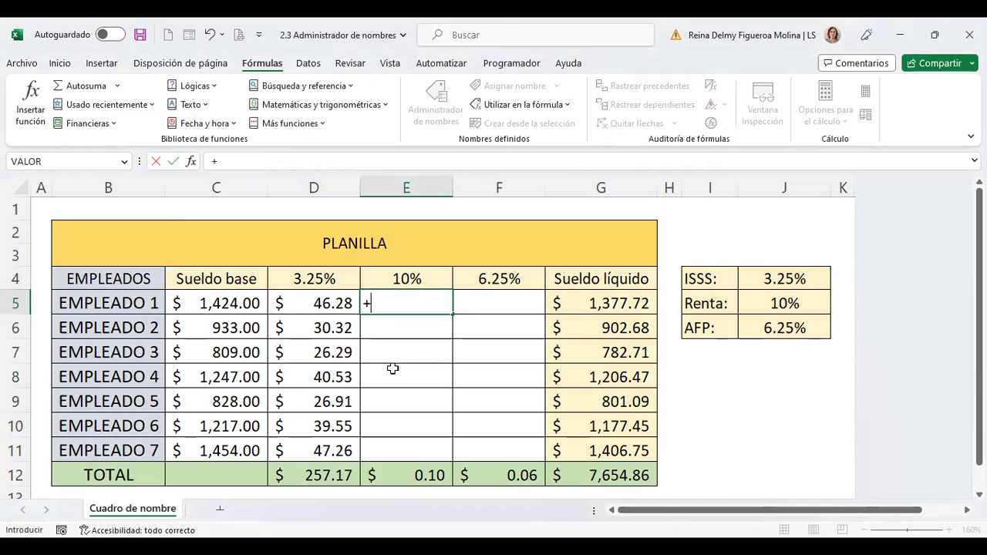
key(Escape)
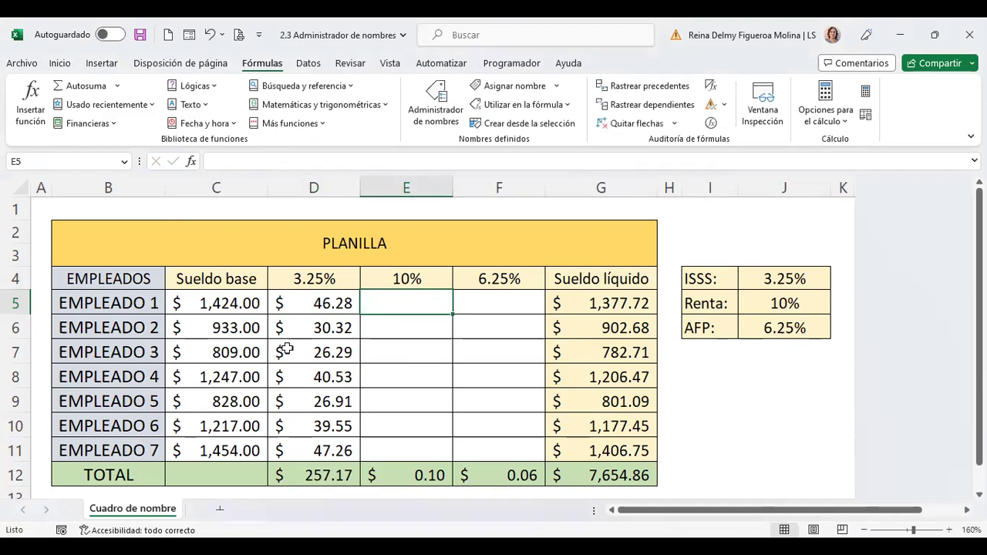
drag(40, 300, 31, 451)
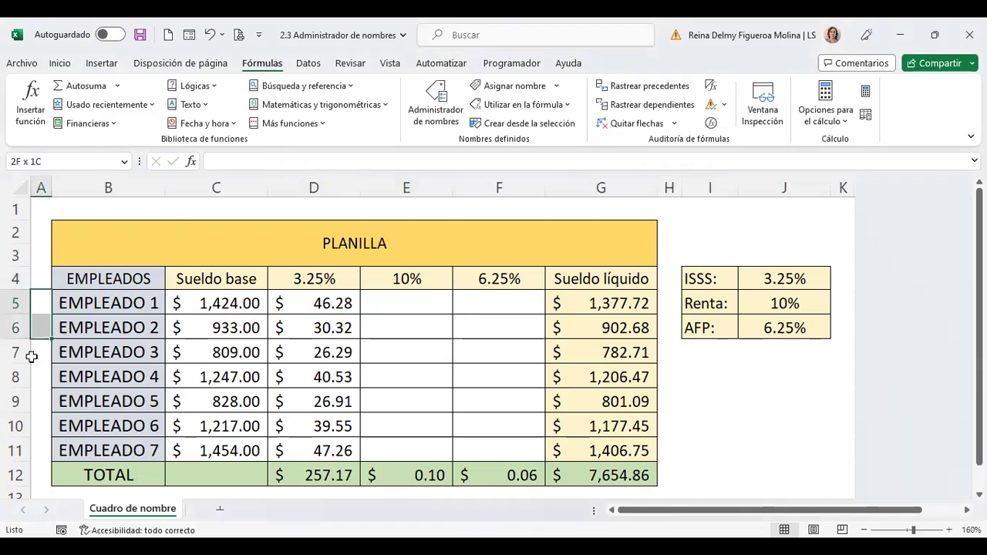
click(155, 299)
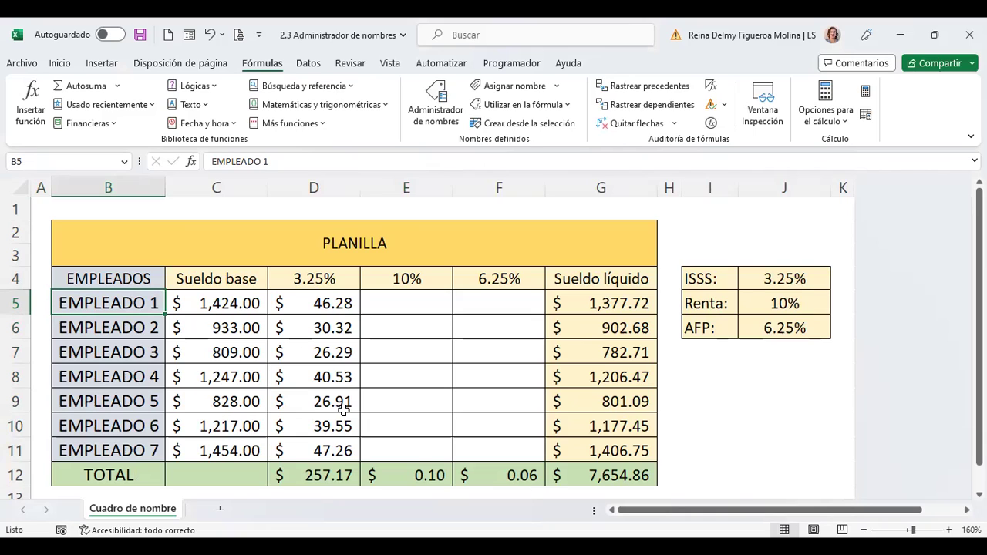
click(407, 306)
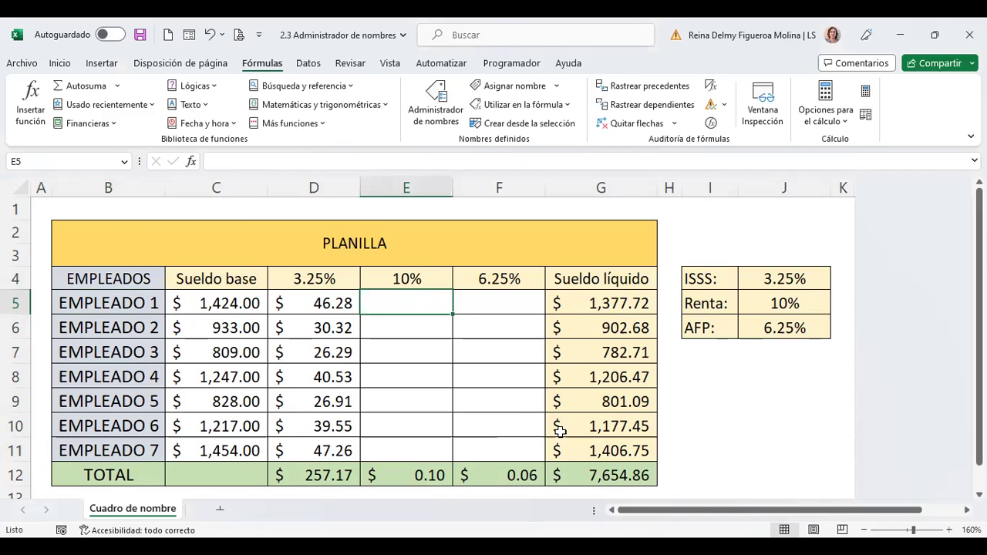
text(+)
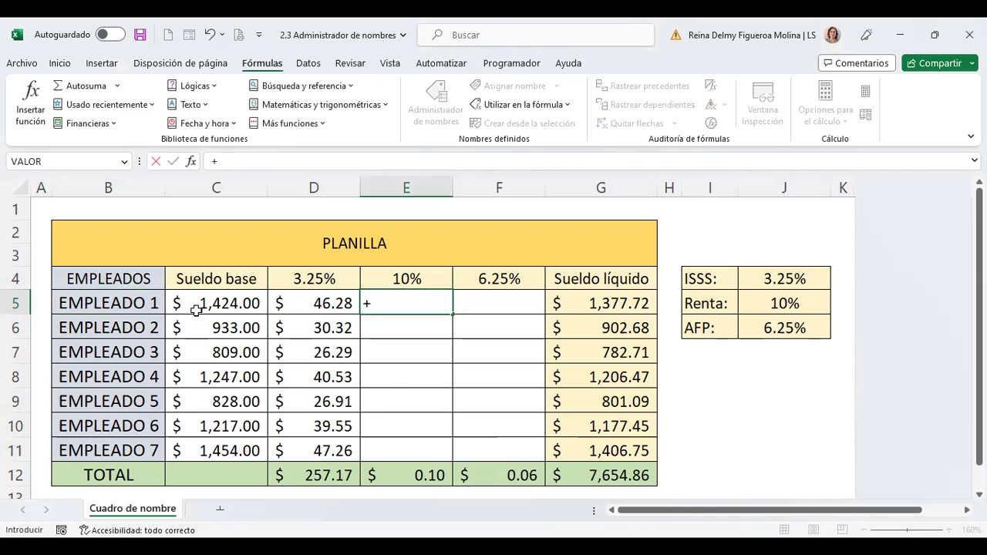
click(202, 304)
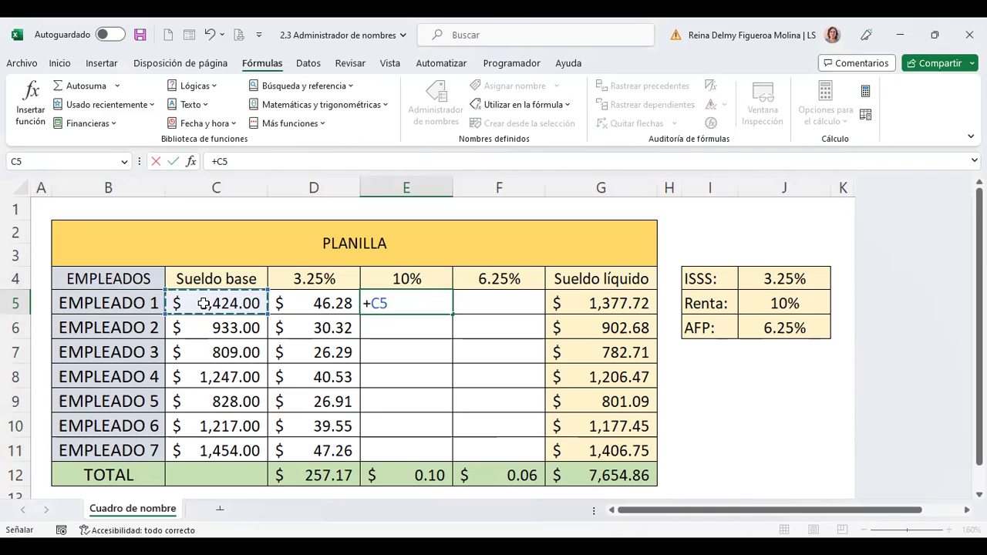
text(*)
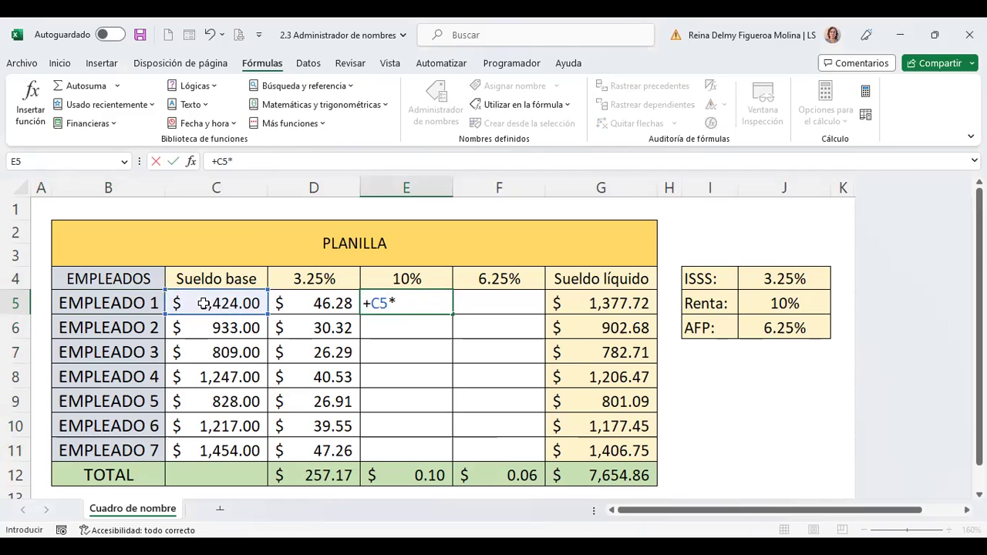
text(renta)
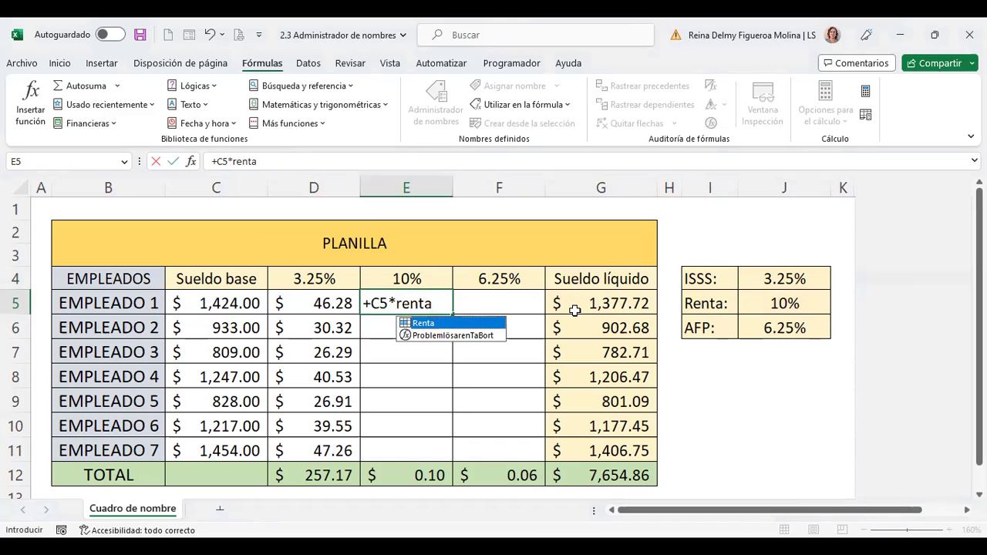
key(Return)
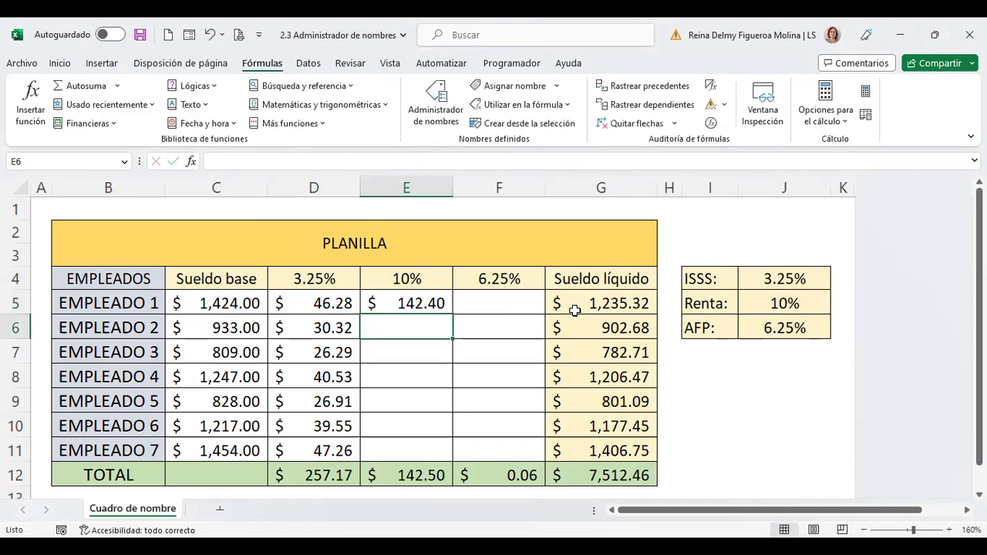
click(420, 303)
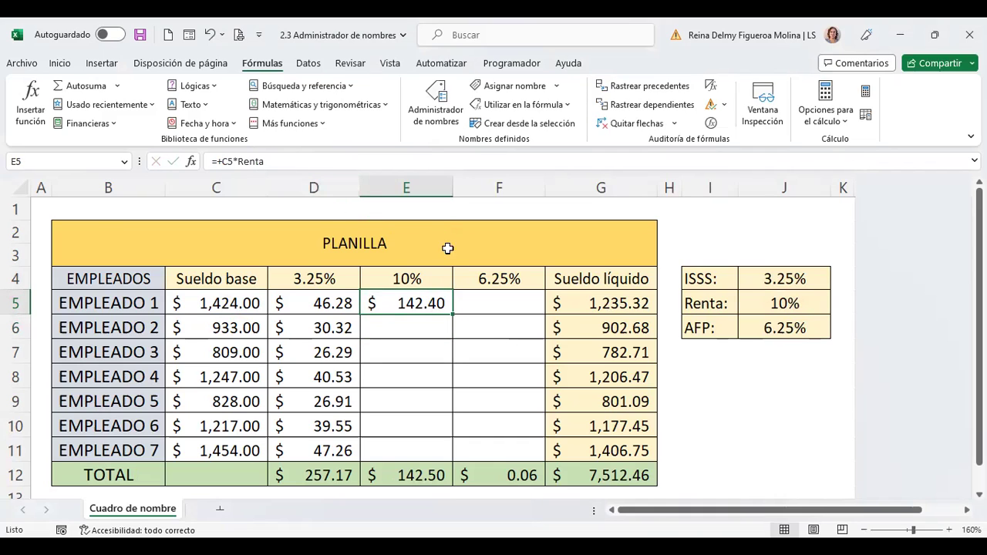
drag(454, 314, 447, 450)
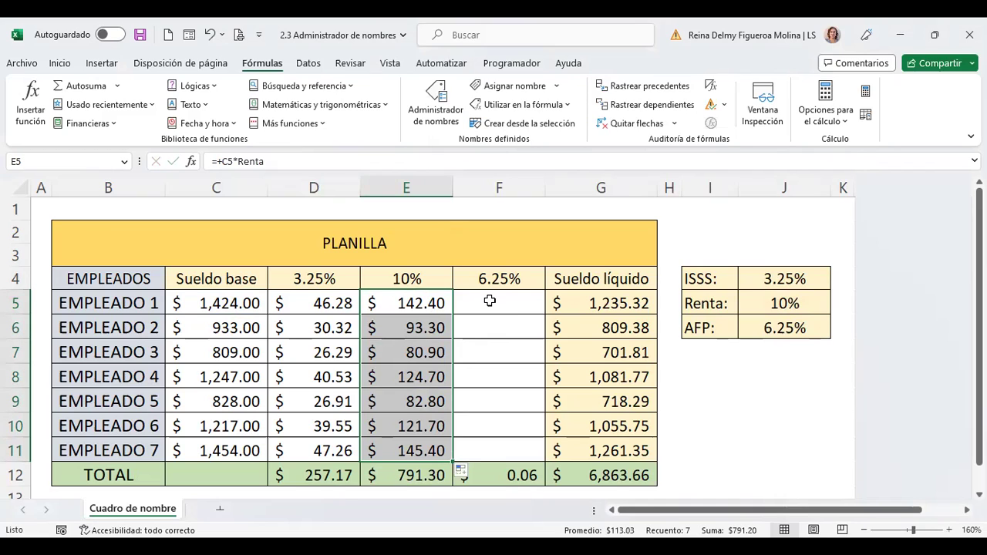
click(490, 301)
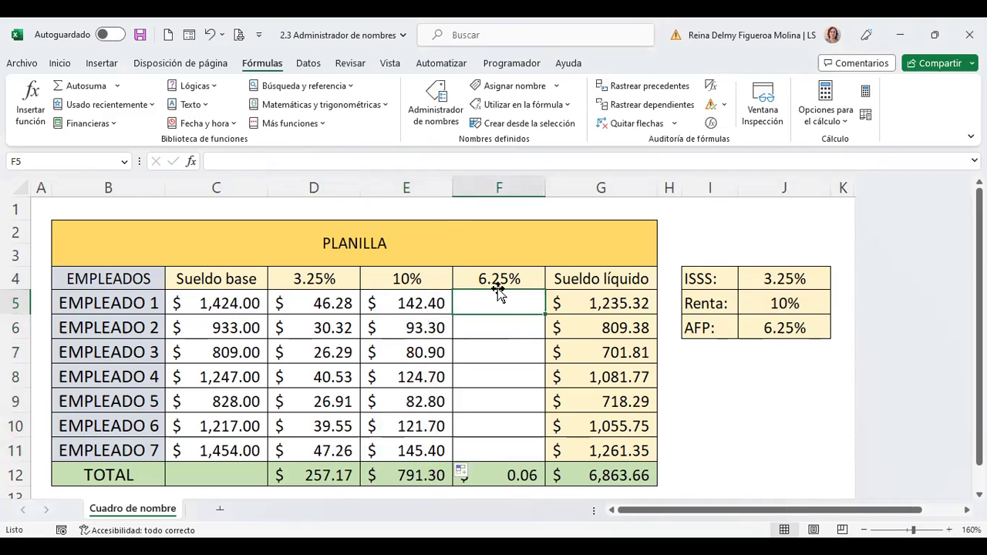
- Enter =+C5*AFP in F5 and fill it down to F11, totalling $494.56
text(+)
click(229, 304)
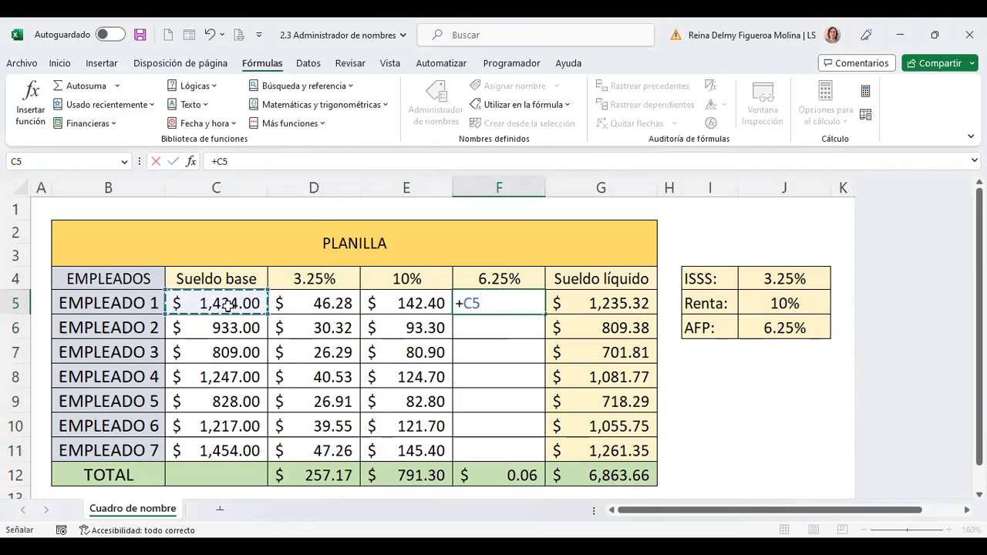
text(*)
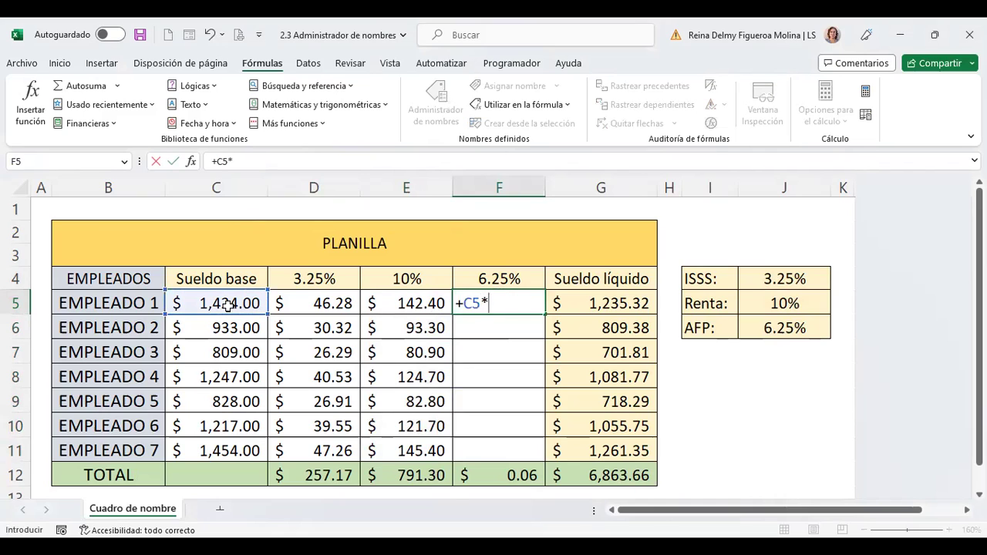
text(afp)
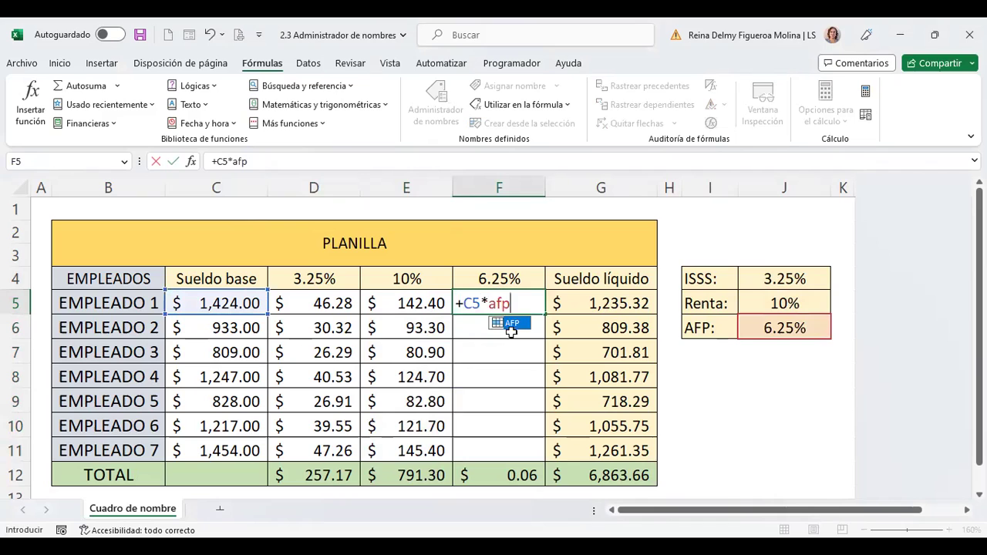
double_click(512, 324)
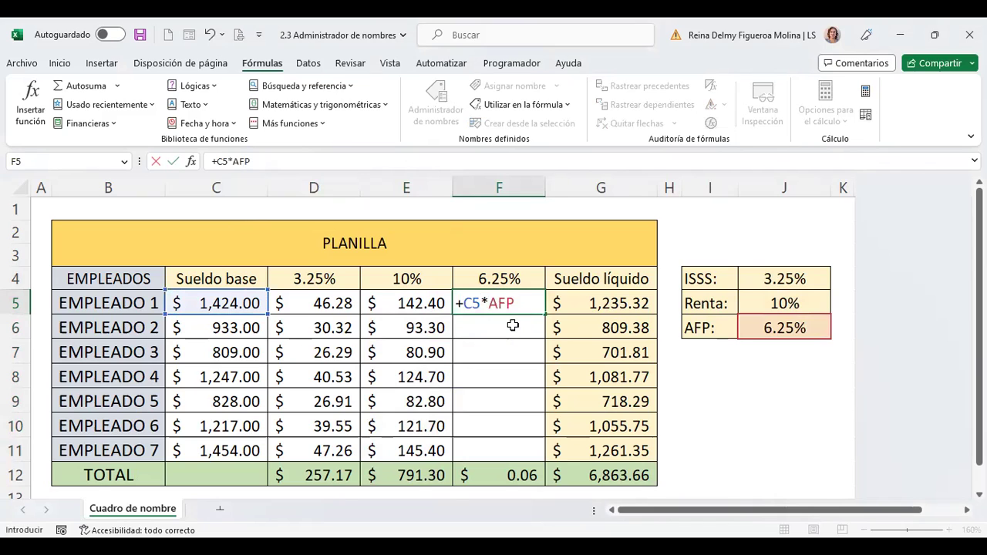
key(Return)
click(513, 303)
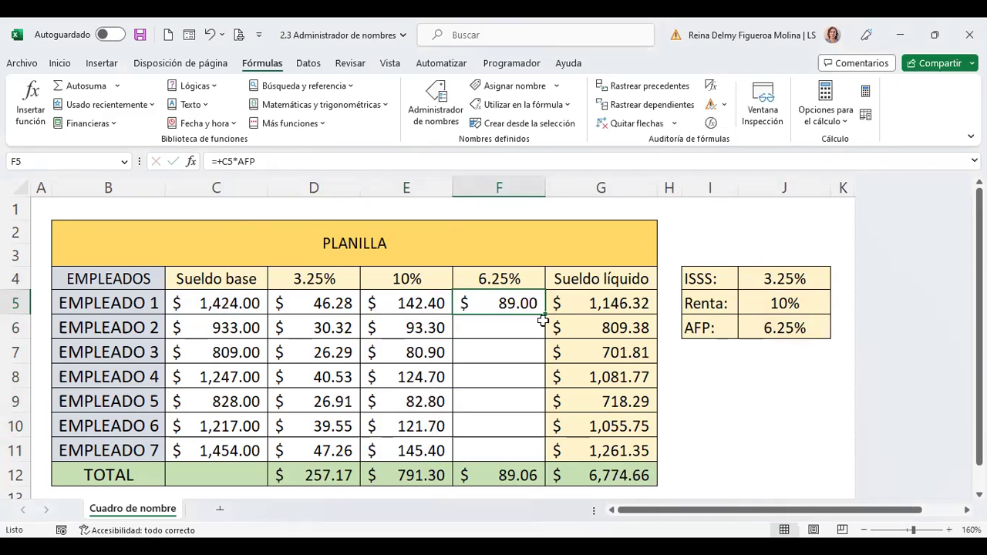
drag(545, 316, 543, 459)
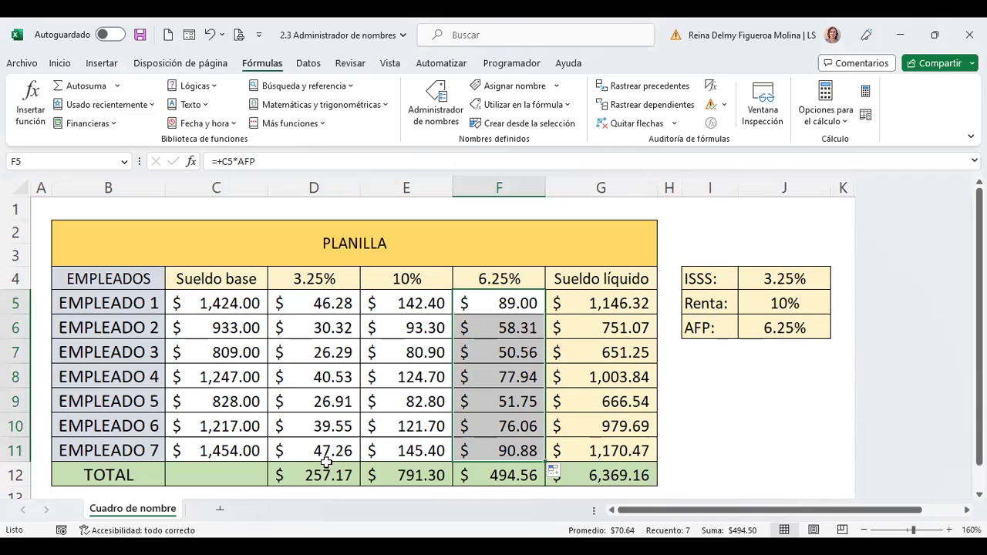
click(205, 478)
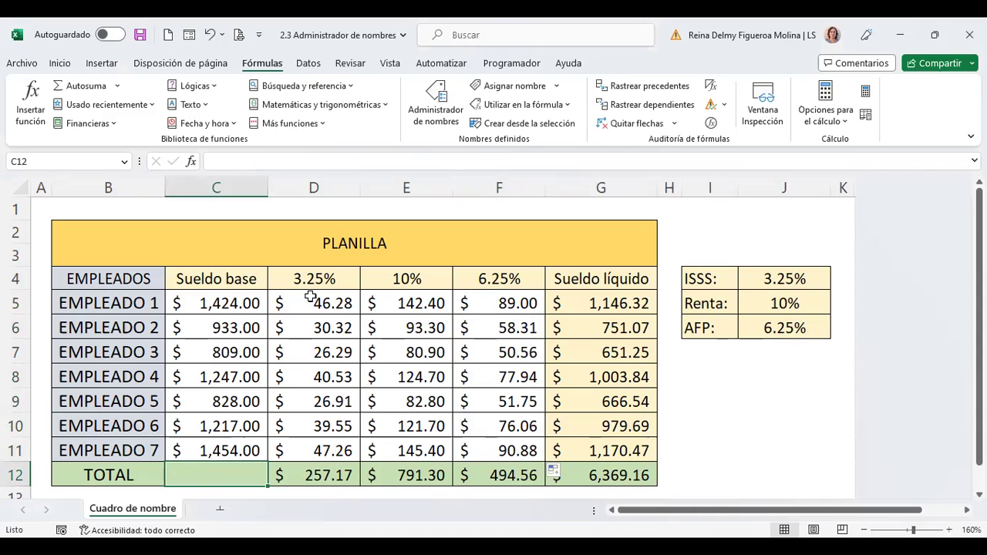
- Check the defined AFP, ISSS and Renta names in the Name Box list, then select C4:C11
click(125, 163)
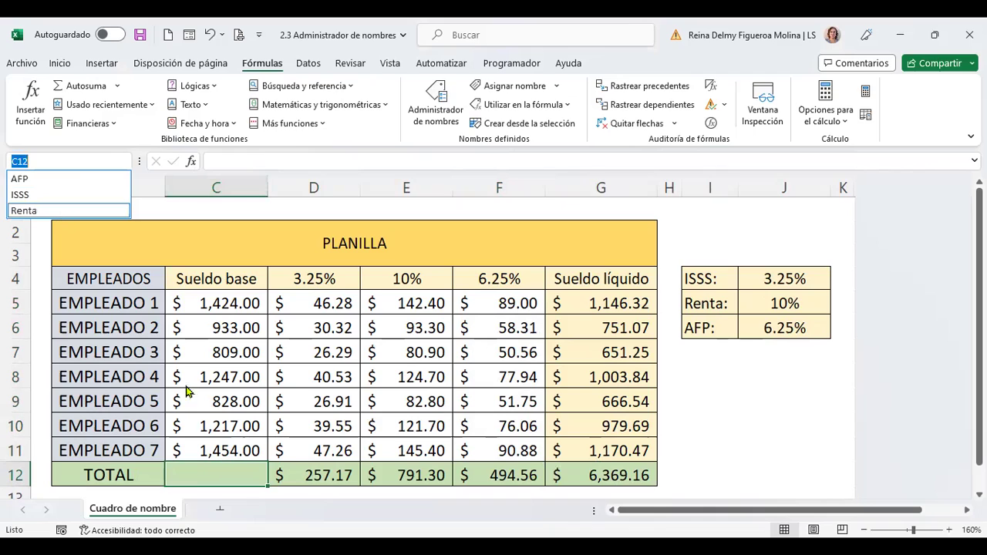
key(Escape)
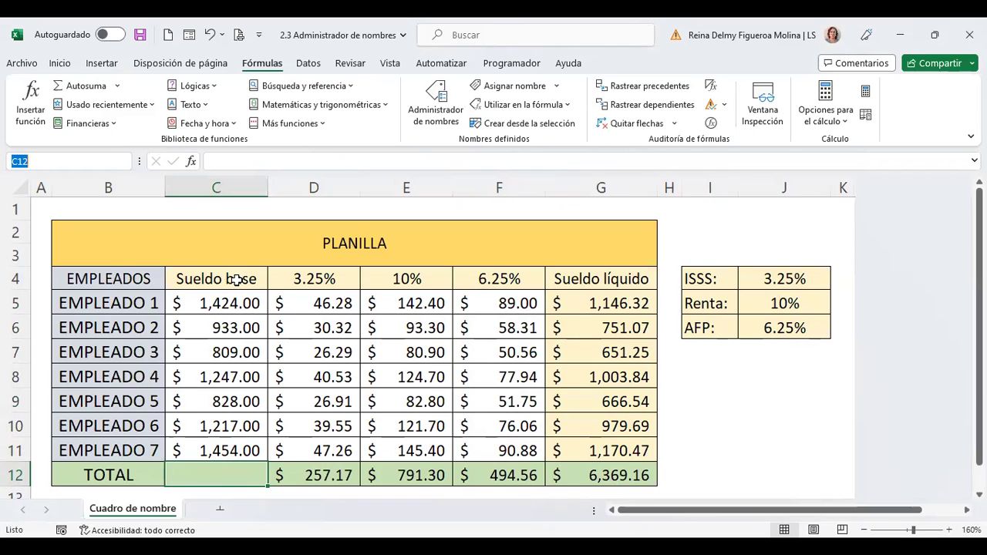
drag(237, 280, 218, 449)
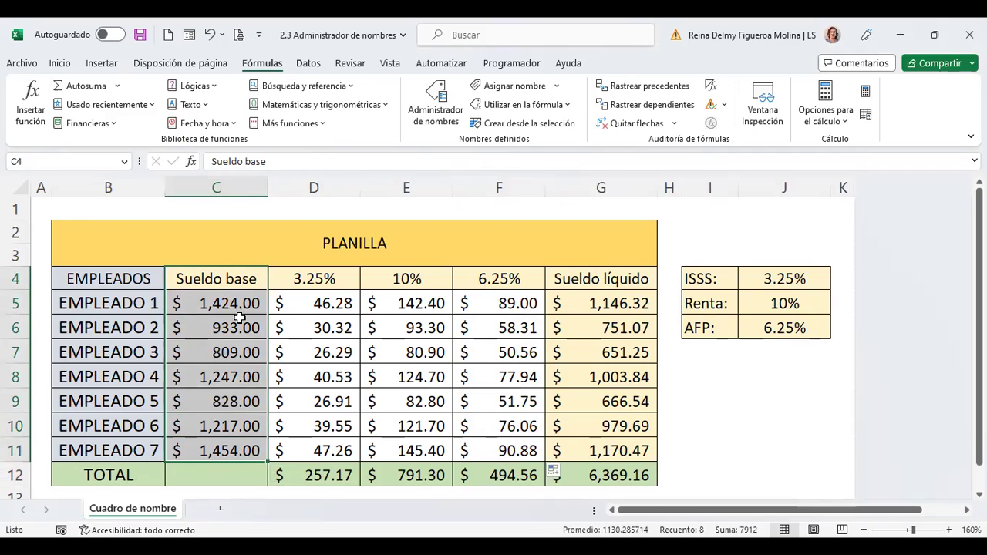
- Name the selected Sueldo base range C4:C11 'sueldobase' in the Name Box
click(88, 162)
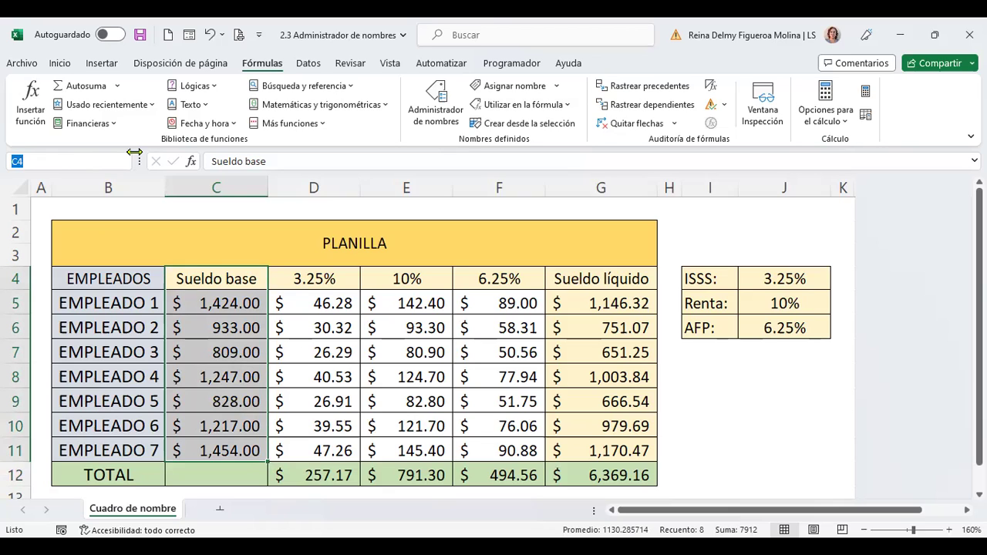
text(sueldo)
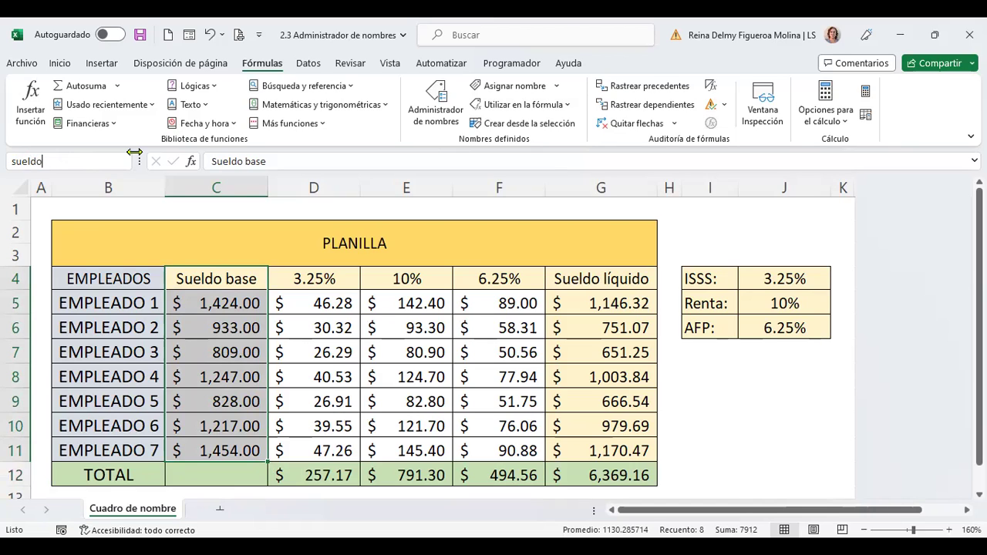
text(base)
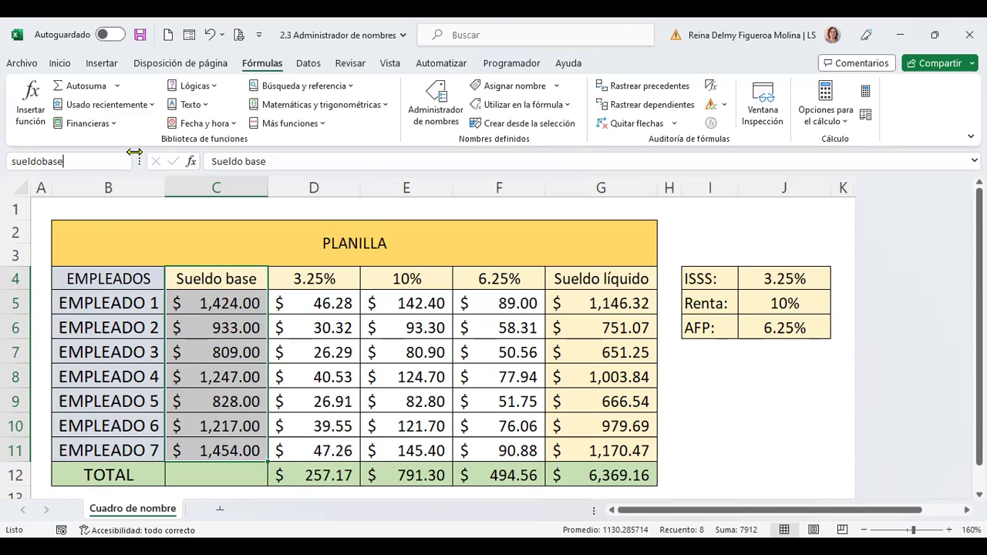
key(Delete)
text(S)
key(Delete)
text(B)
text(_)
key(Return)
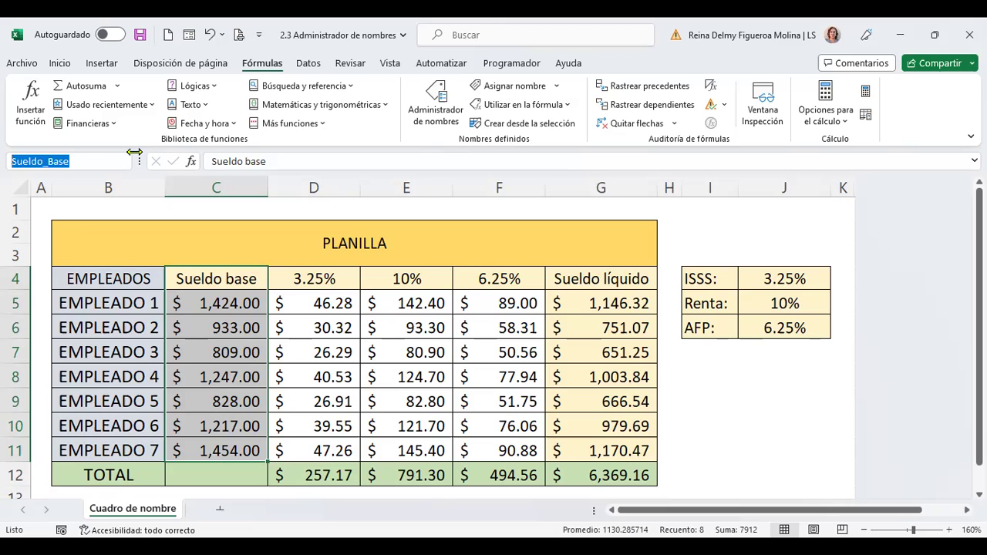
text(sueldobase)
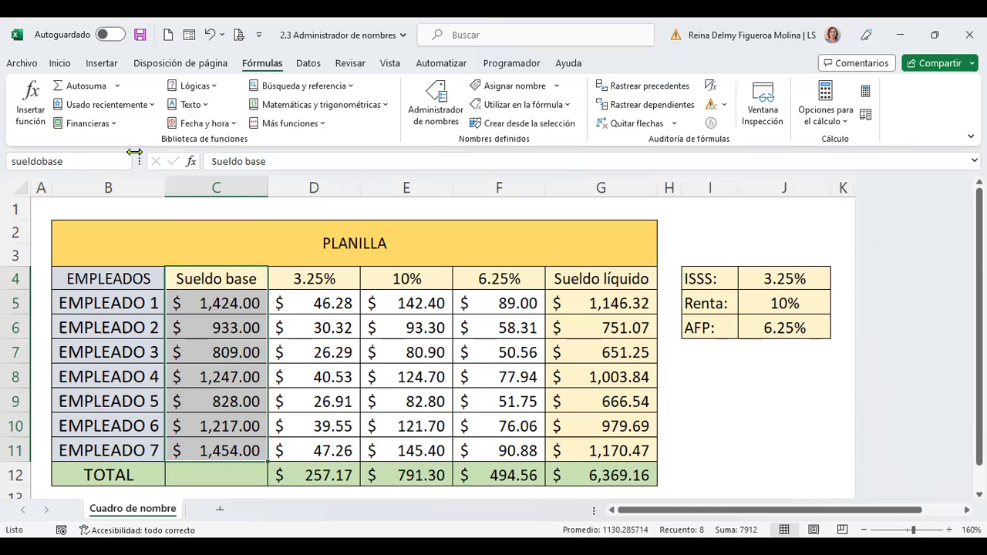
key(Return)
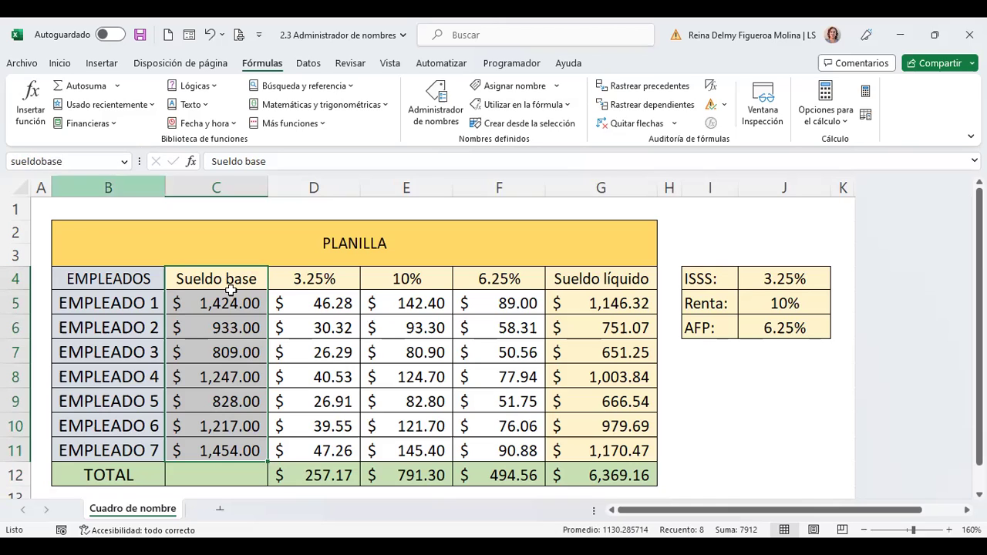
click(235, 305)
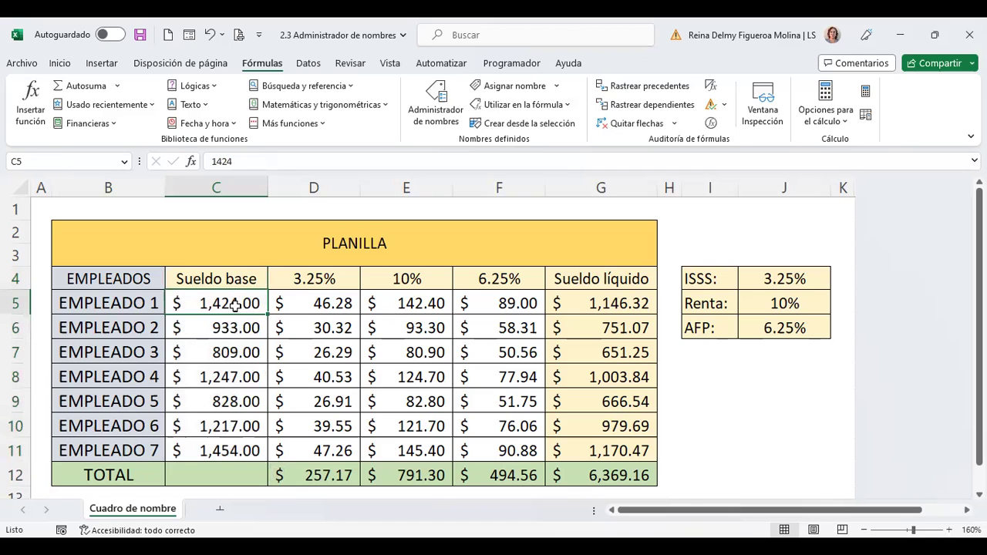
click(232, 328)
click(231, 356)
click(232, 377)
click(224, 401)
click(228, 422)
click(226, 441)
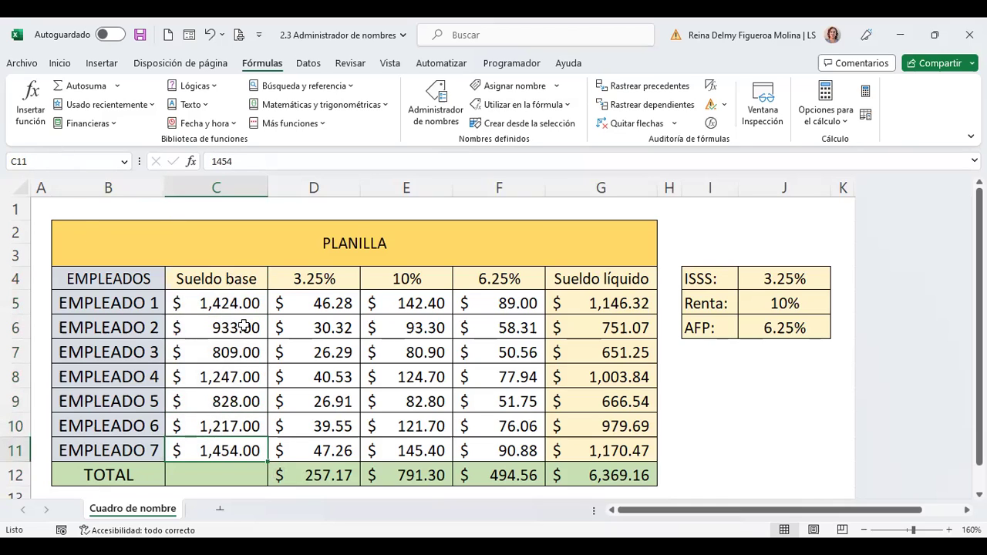
click(123, 164)
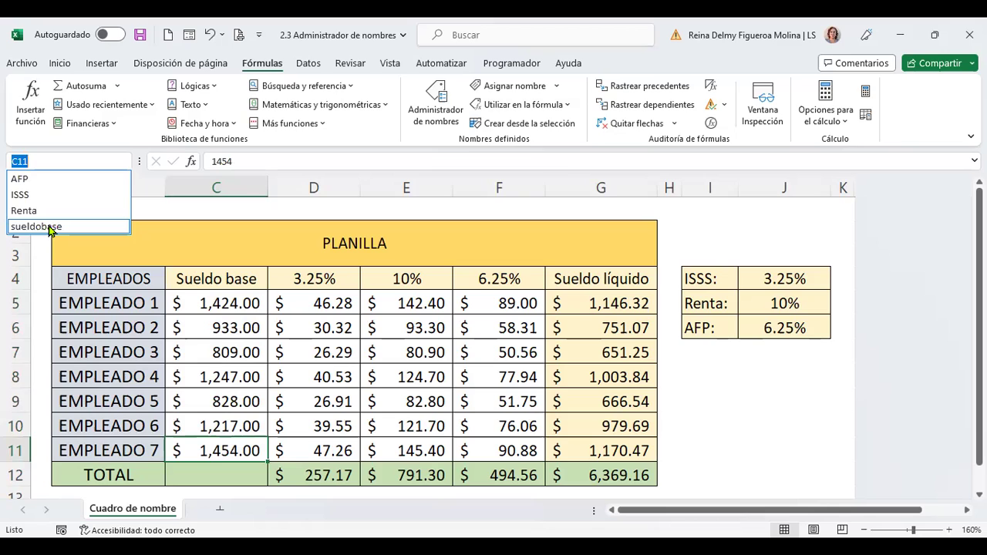
click(46, 226)
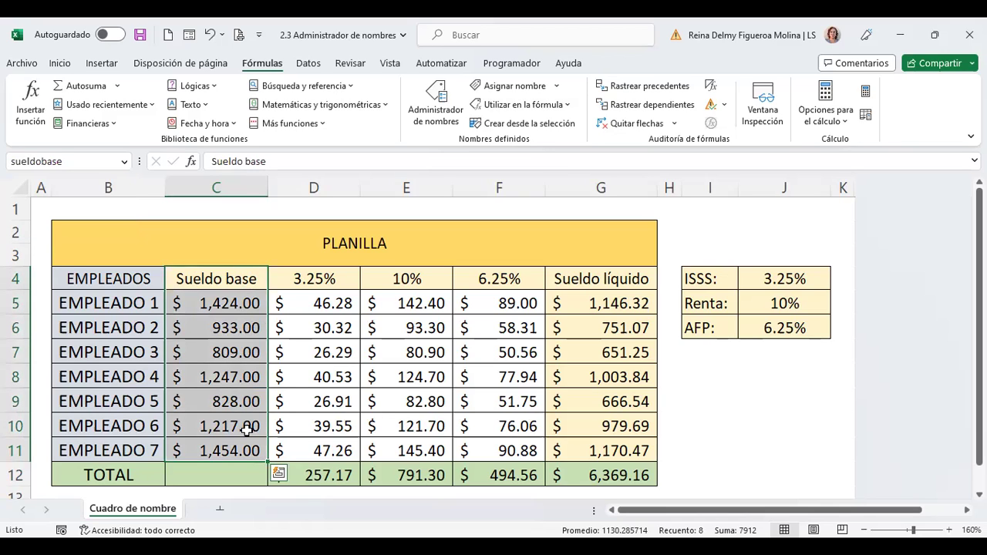
click(241, 483)
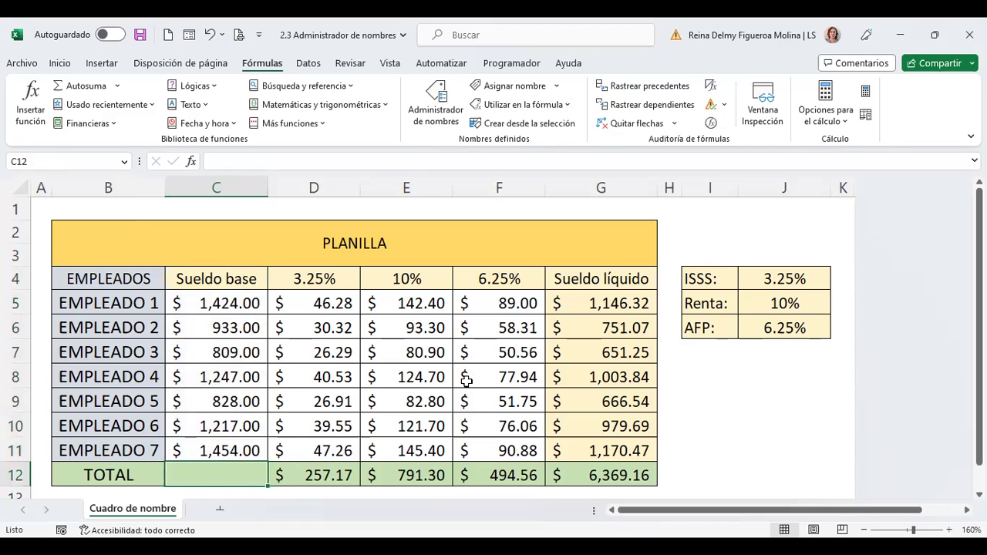
- Enter =+SUMA(sueldobase) in C12 to total base salaries at $7,912.00
text(+sum)
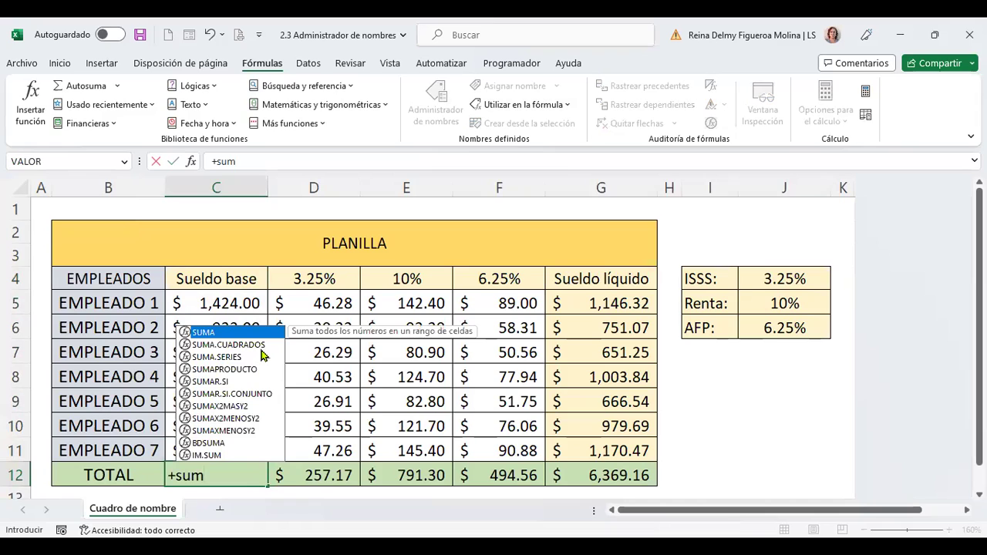
double_click(243, 334)
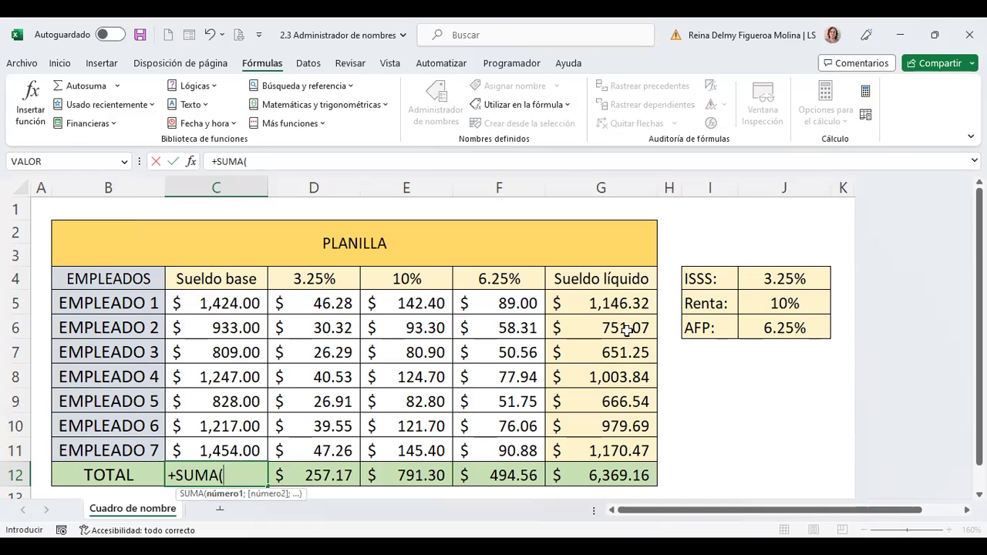
text(suel)
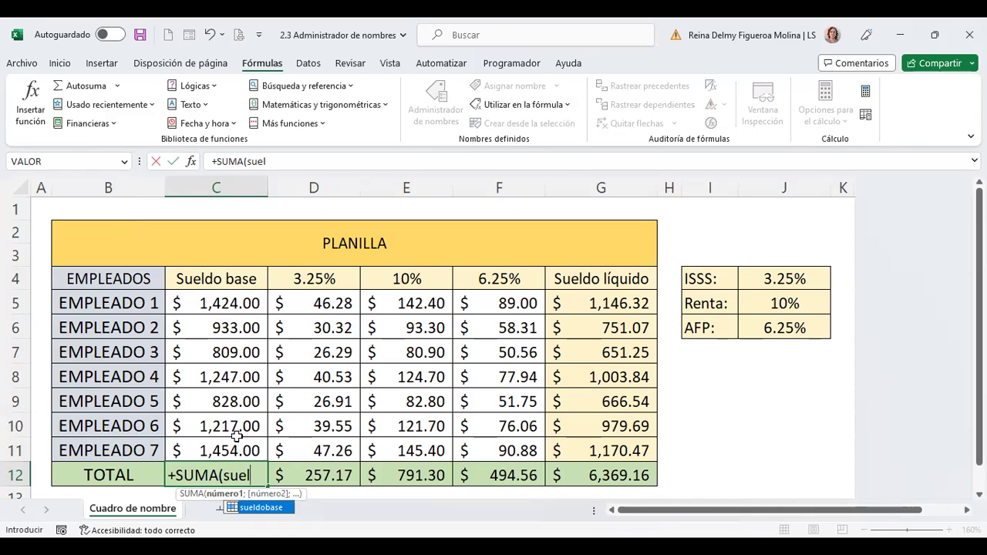
double_click(270, 508)
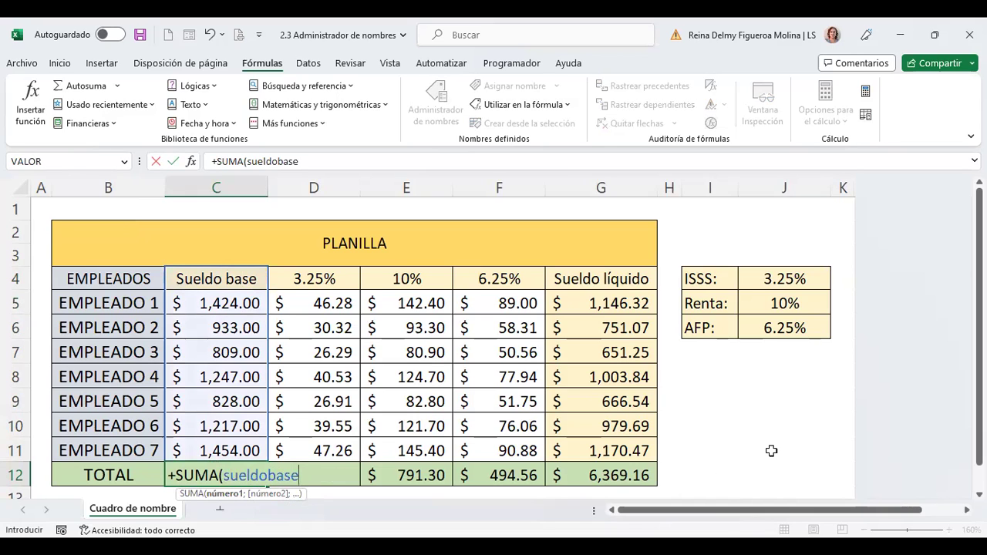
key(ctrl+Return)
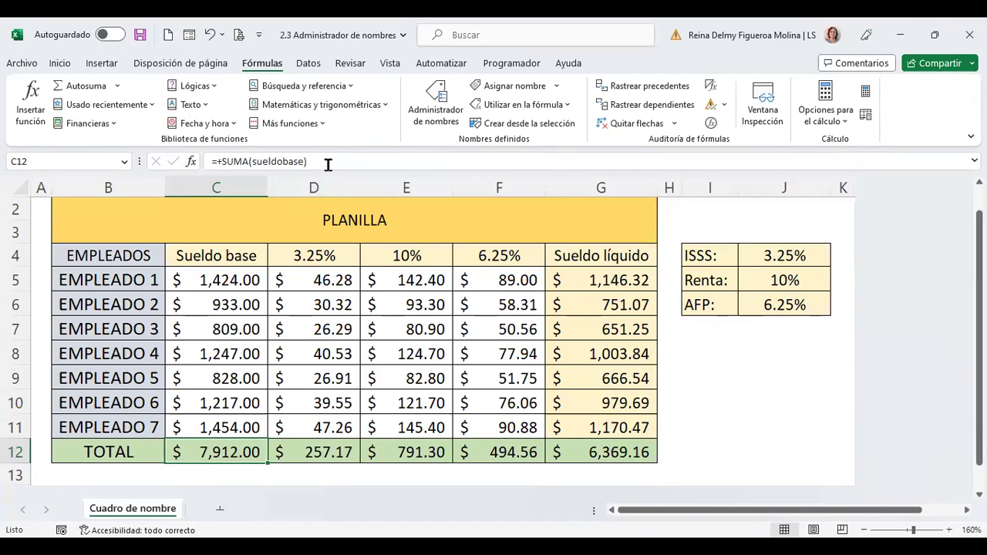
click(336, 453)
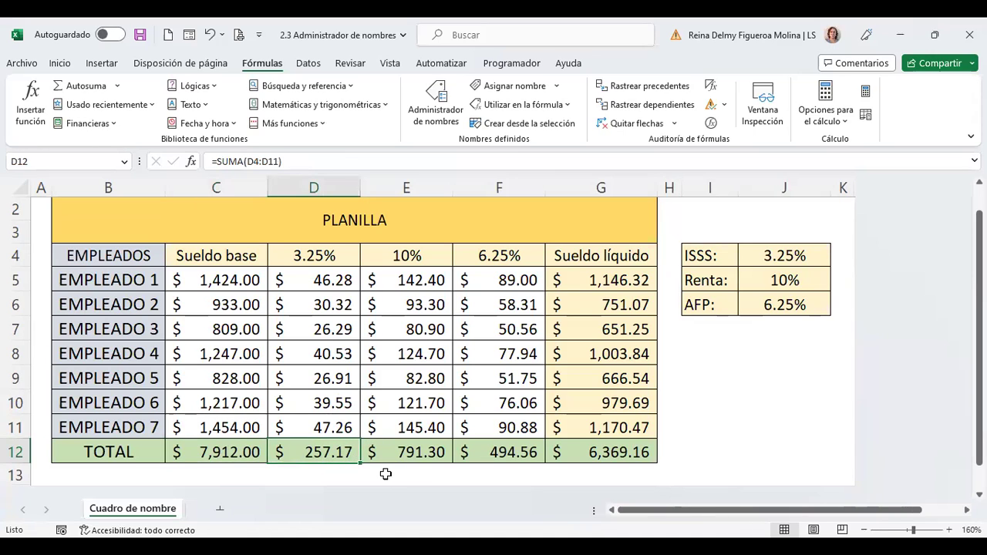
- Recommit D12's total at $257.17 with currency format, then open G5's net salary formula for editing
key(F2)
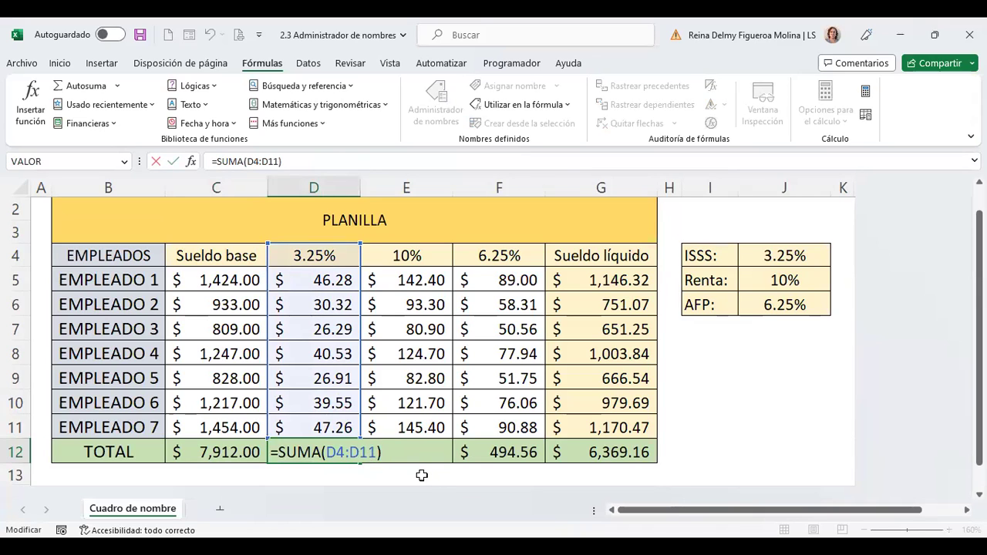
key(Return)
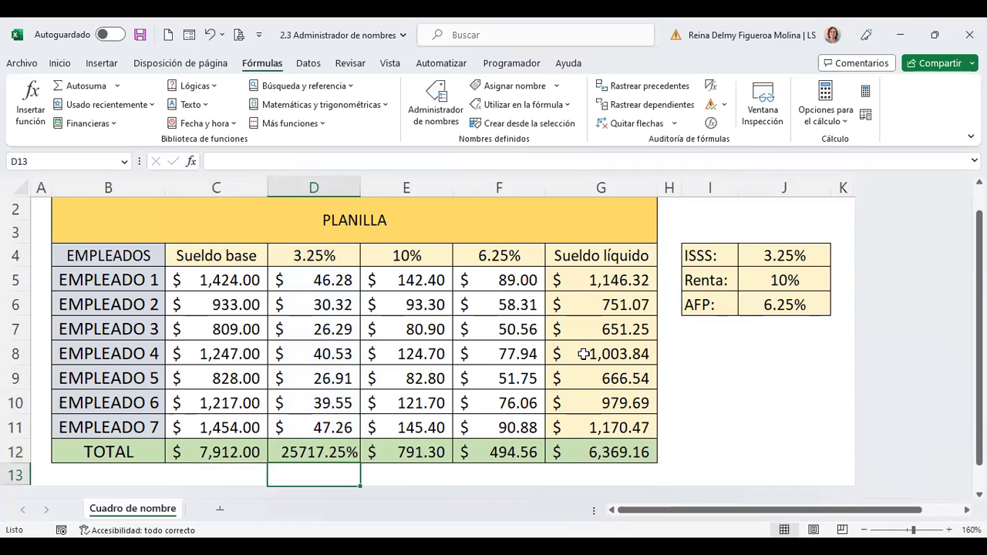
click(327, 450)
key(ctrl+shift+4)
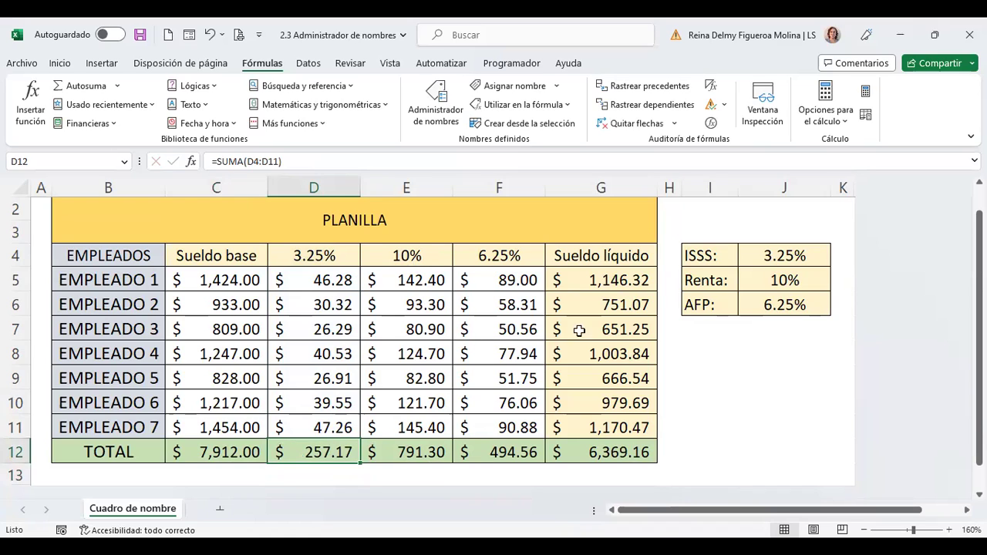
click(596, 279)
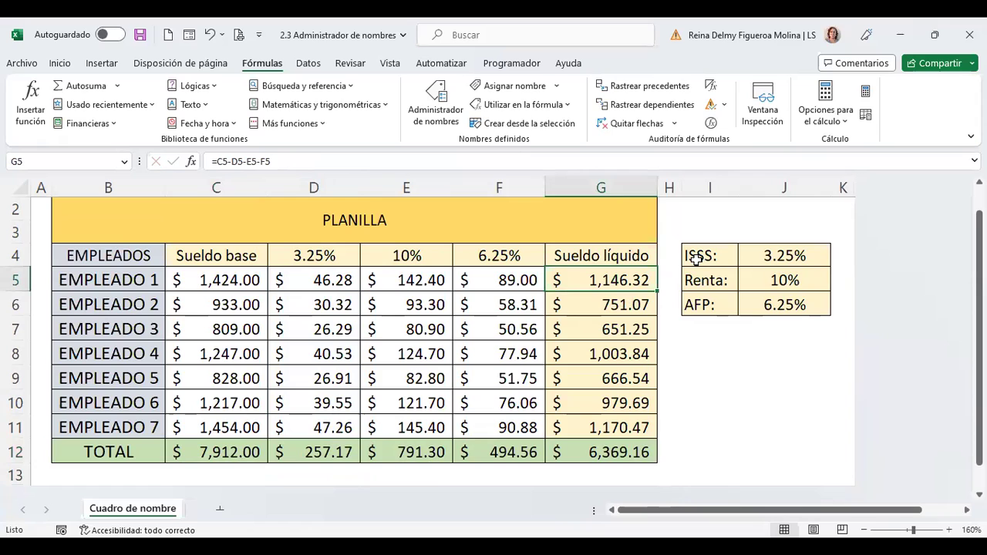
key(F2)
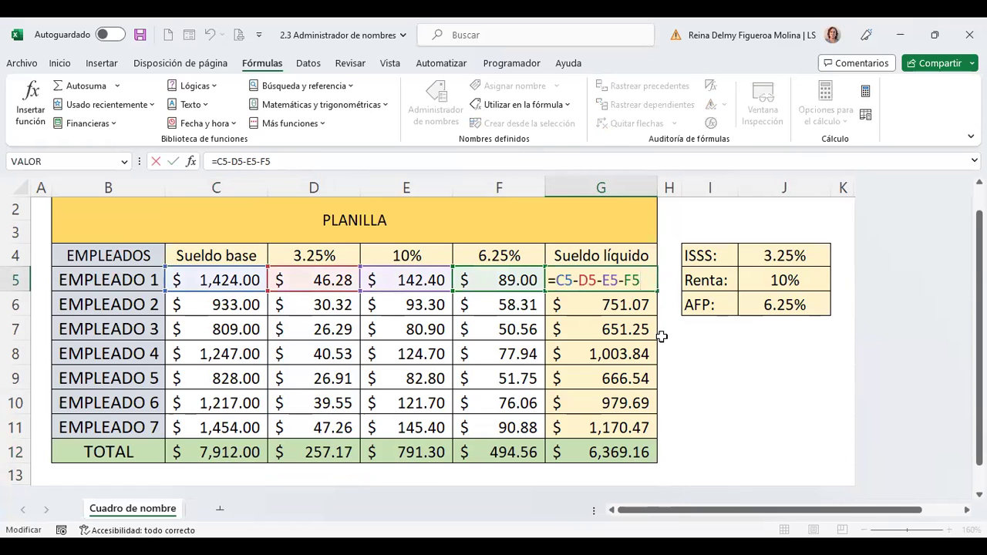
- Enter =+C5-ISSS-Renta-AFP in G5, giving a net salary of $1,423.81
key(Escape)
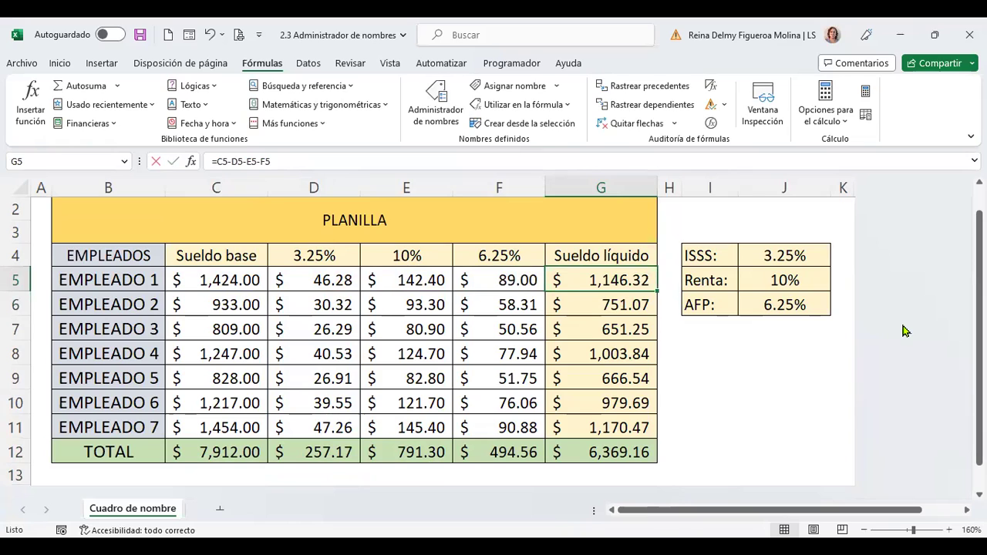
text(+)
click(242, 281)
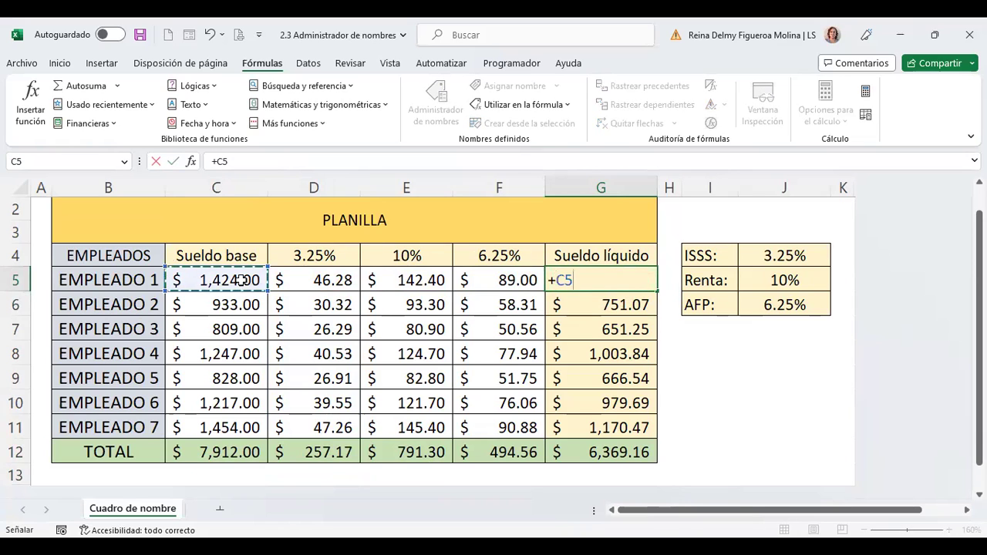
text(-)
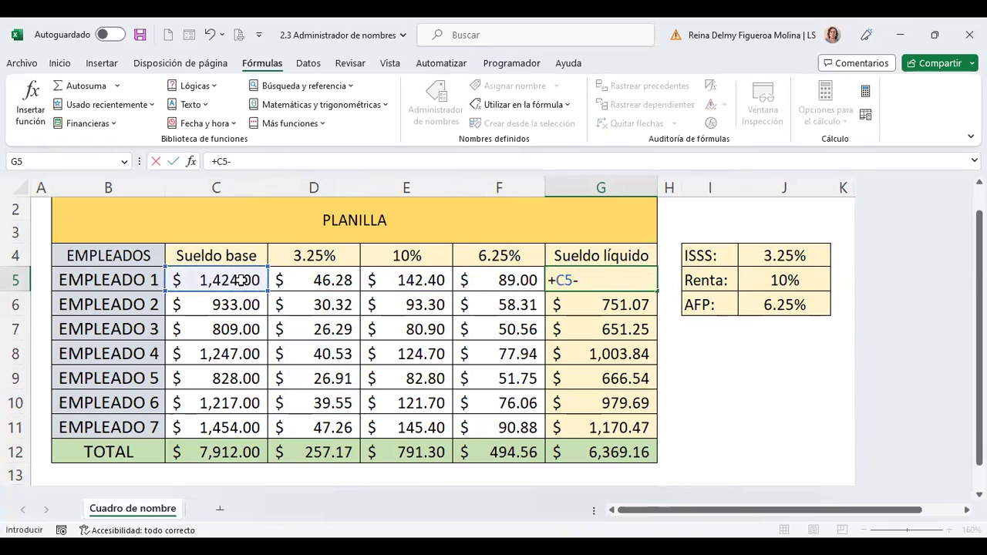
text(isss)
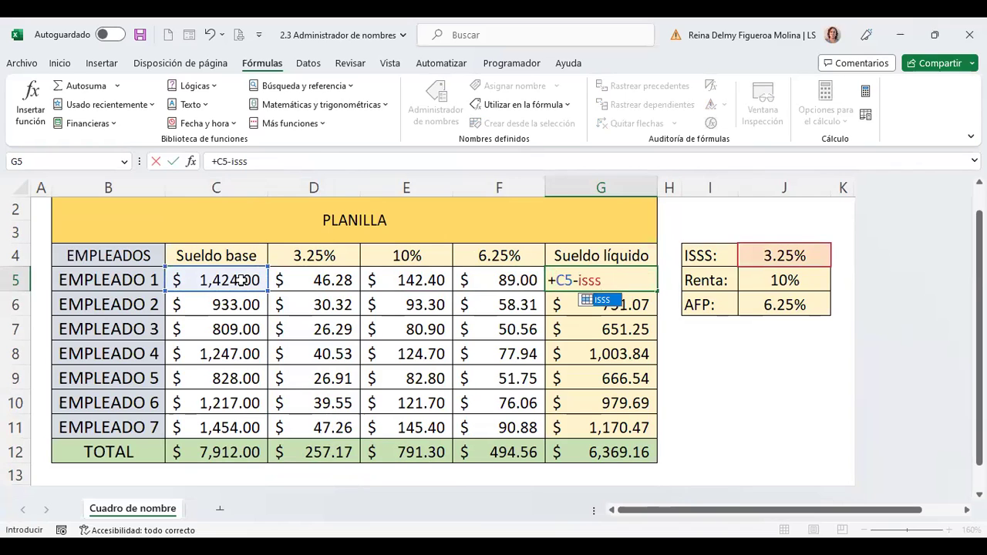
text(-)
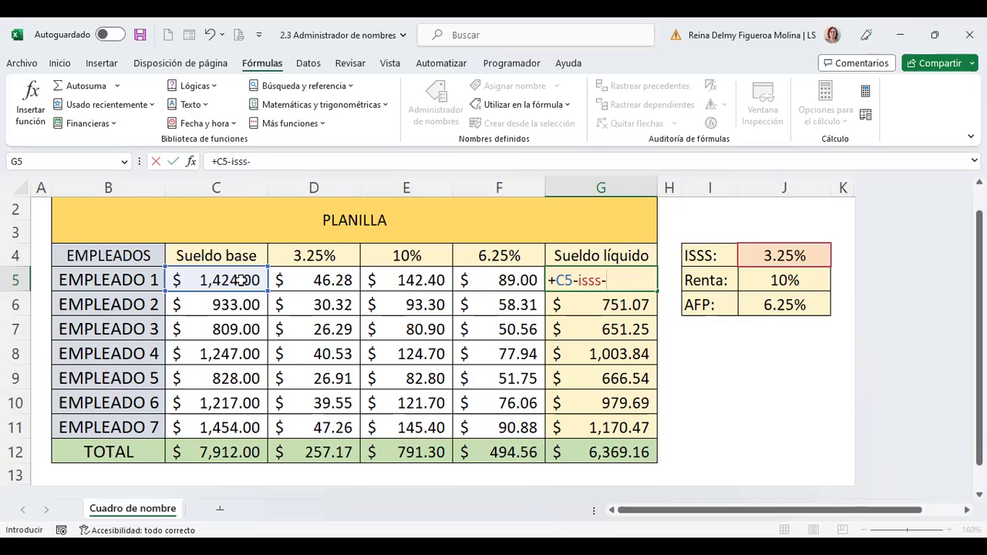
text(renta-afp)
key(ctrl+Return)
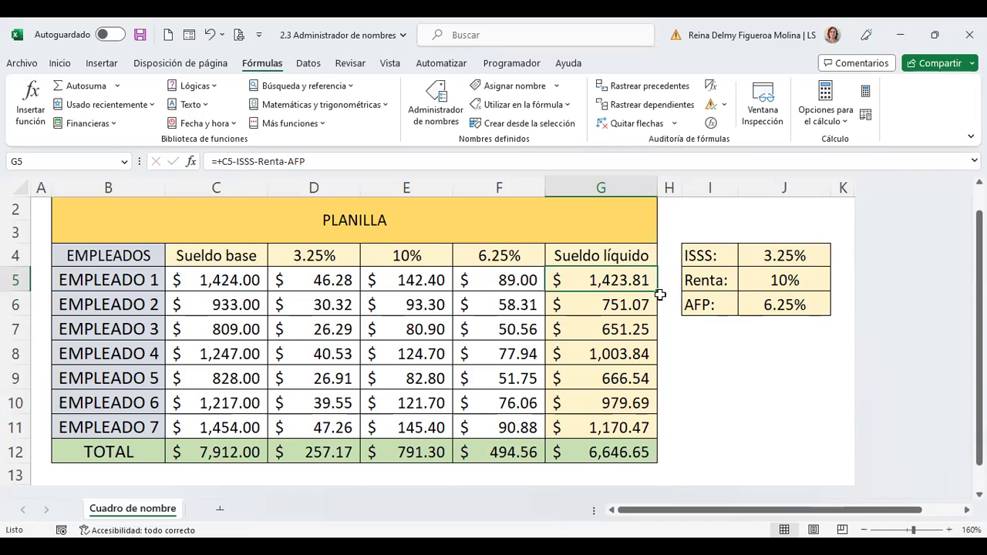
- Compare the net salary formulas in G6 and G5 without changing them
click(632, 311)
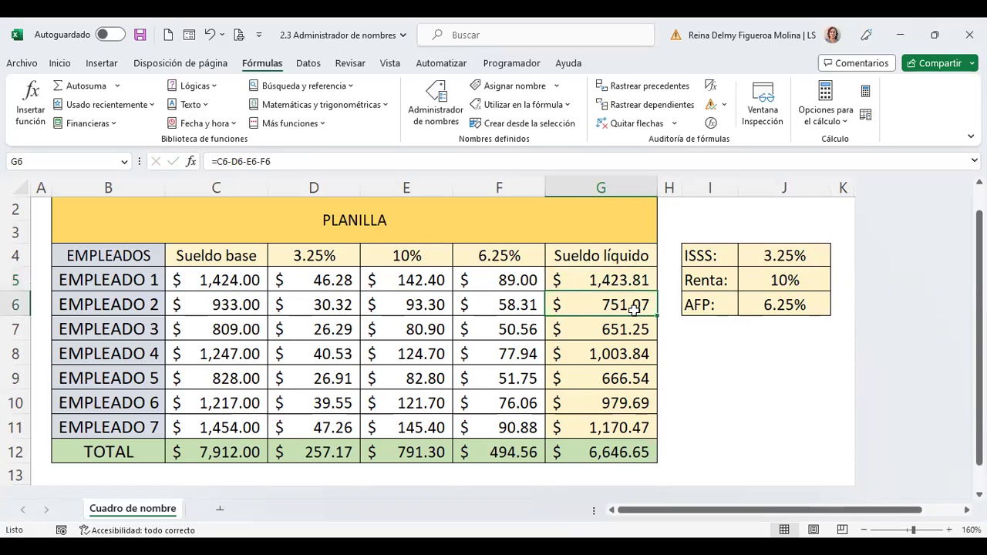
double_click(632, 309)
key(Return)
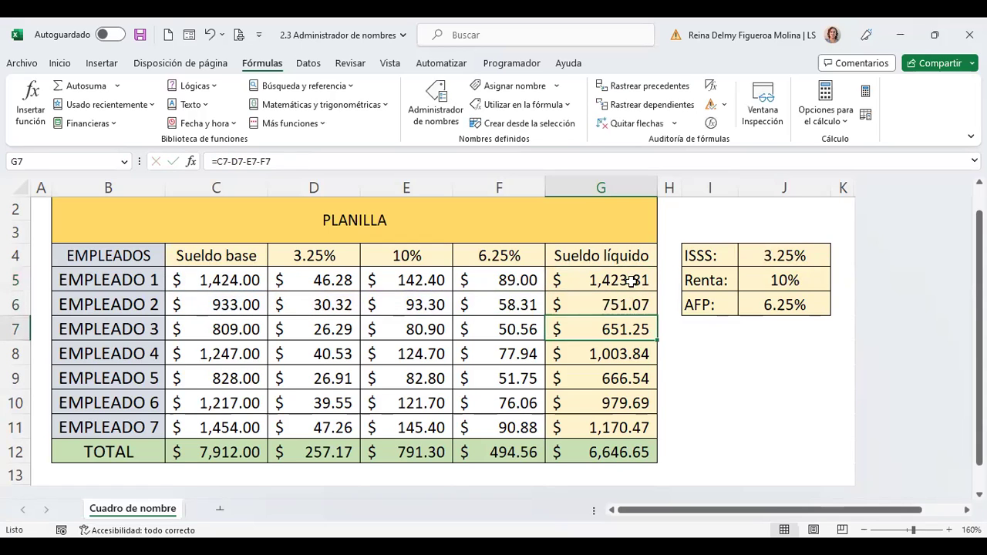
click(632, 283)
key(F2)
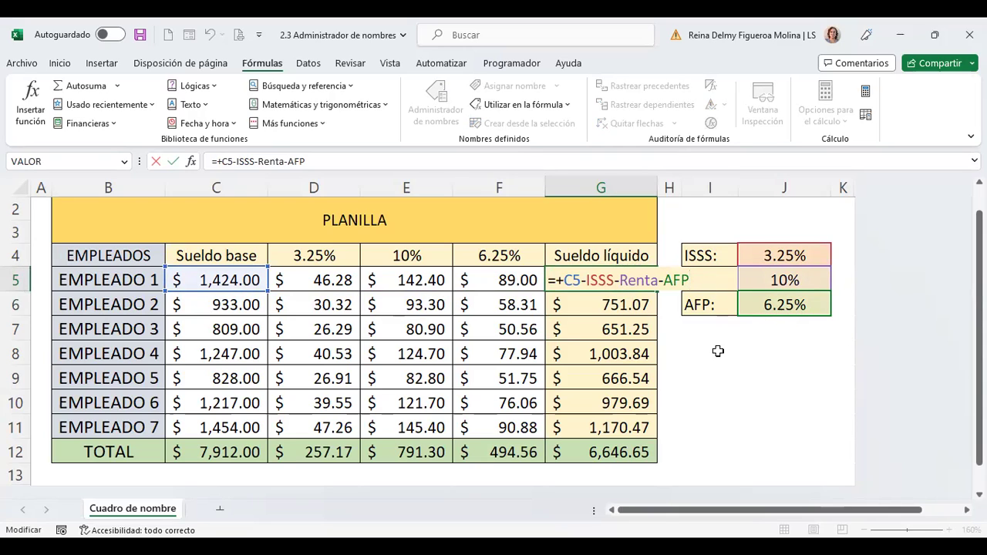
key(Return)
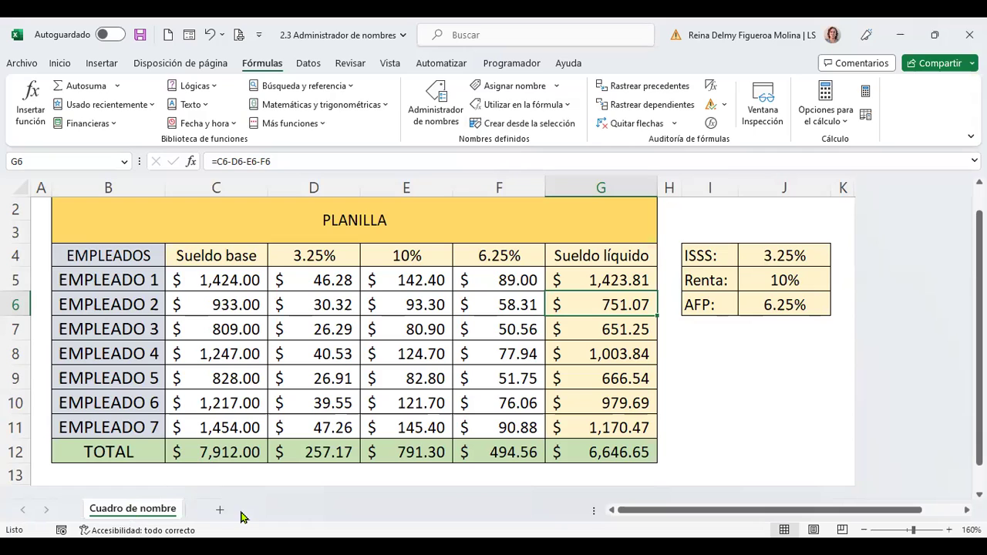
- Make a copy of the Cuadro de nombre sheet using Mover o copiar with Crear una copia
right_click(133, 513)
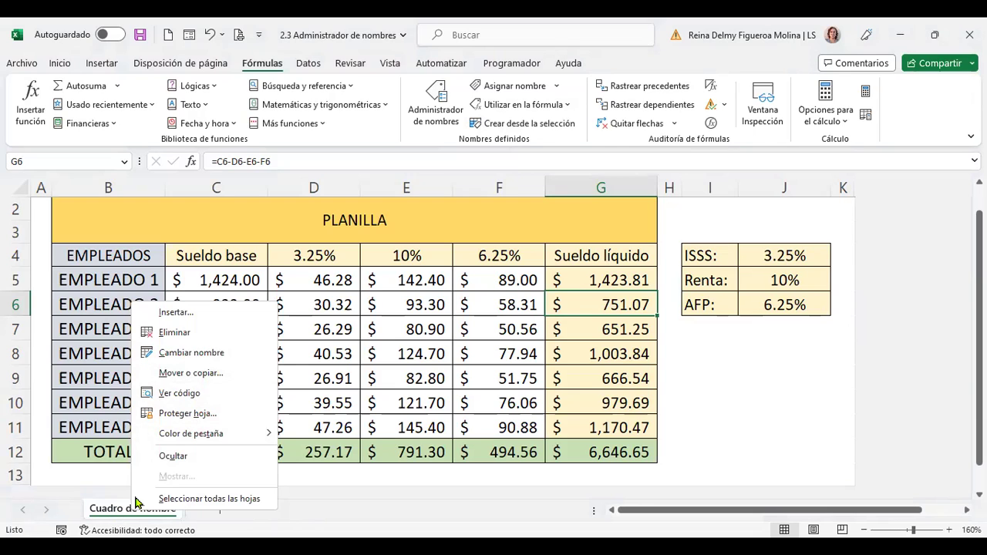
click(211, 376)
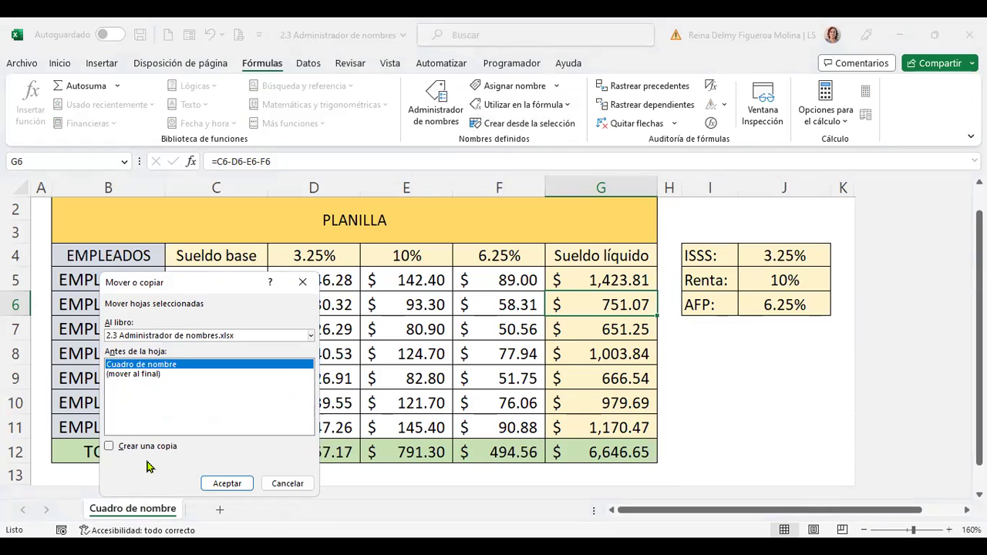
click(108, 447)
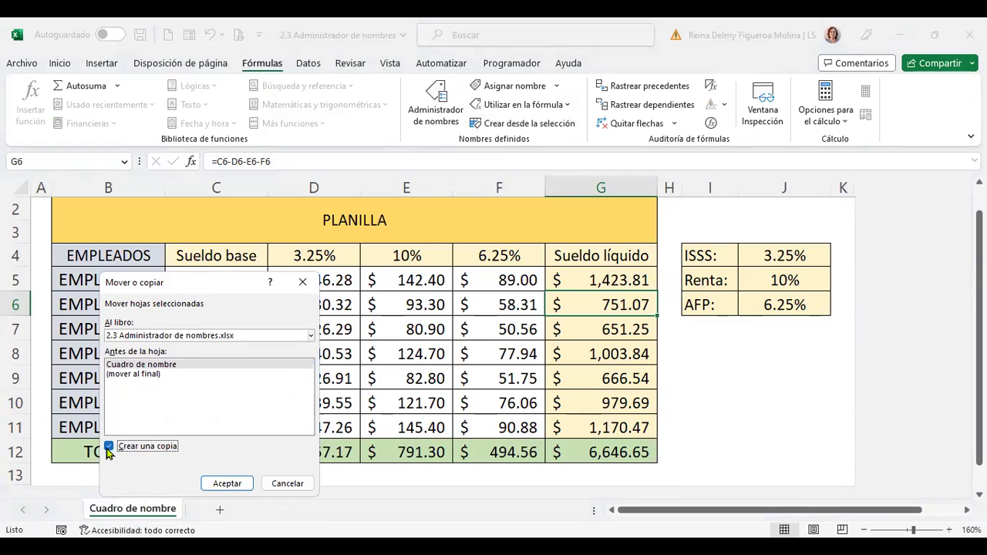
click(244, 484)
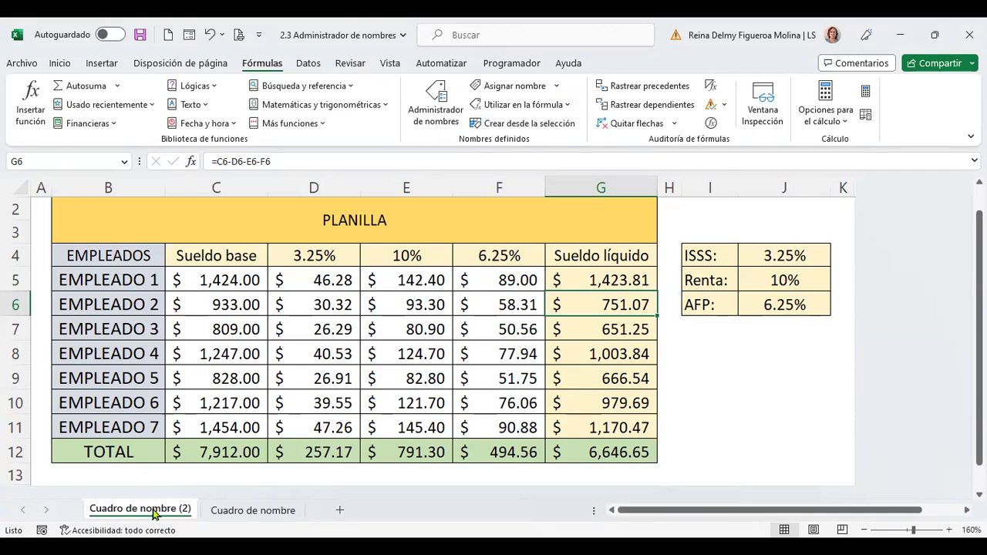
- Rename the copied sheet to 'planilla'
double_click(153, 512)
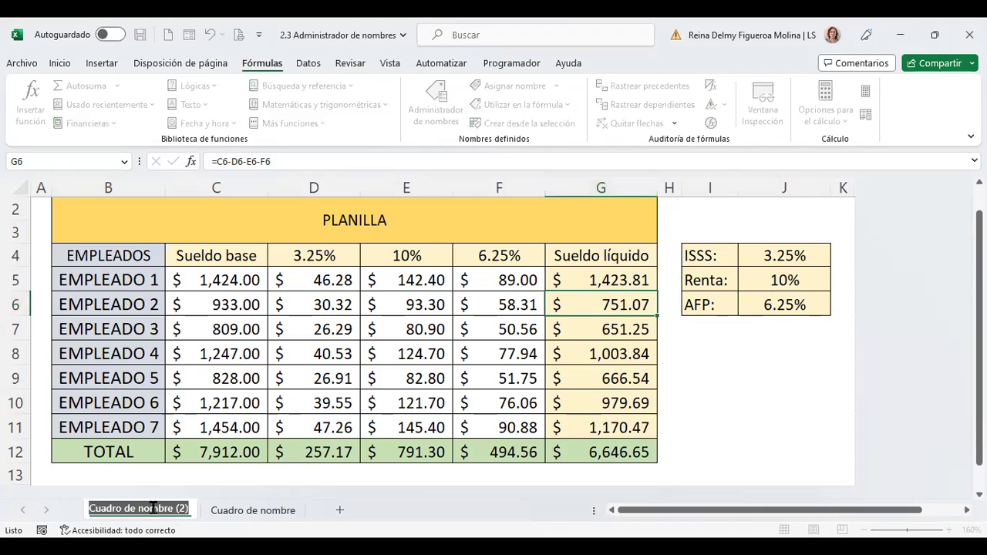
text(planilla)
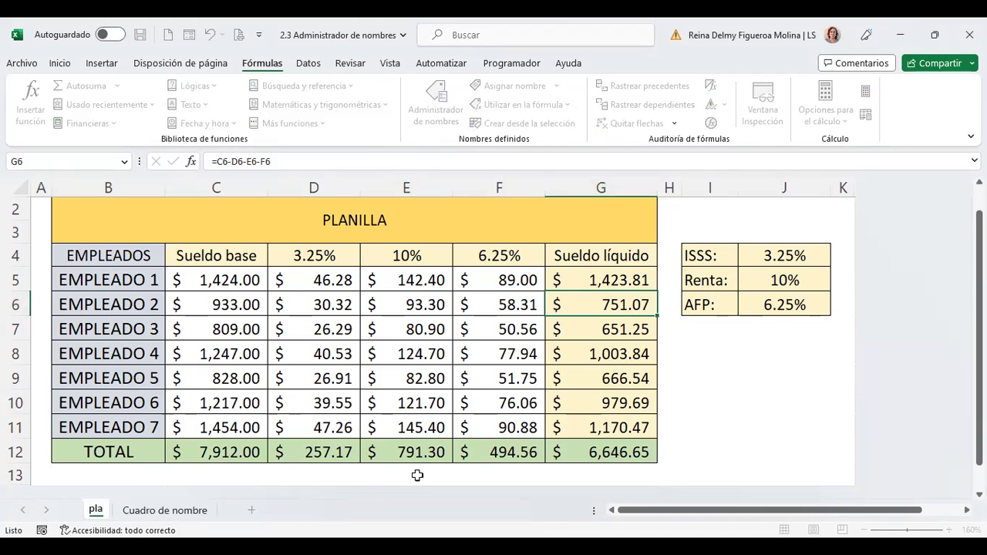
key(Return)
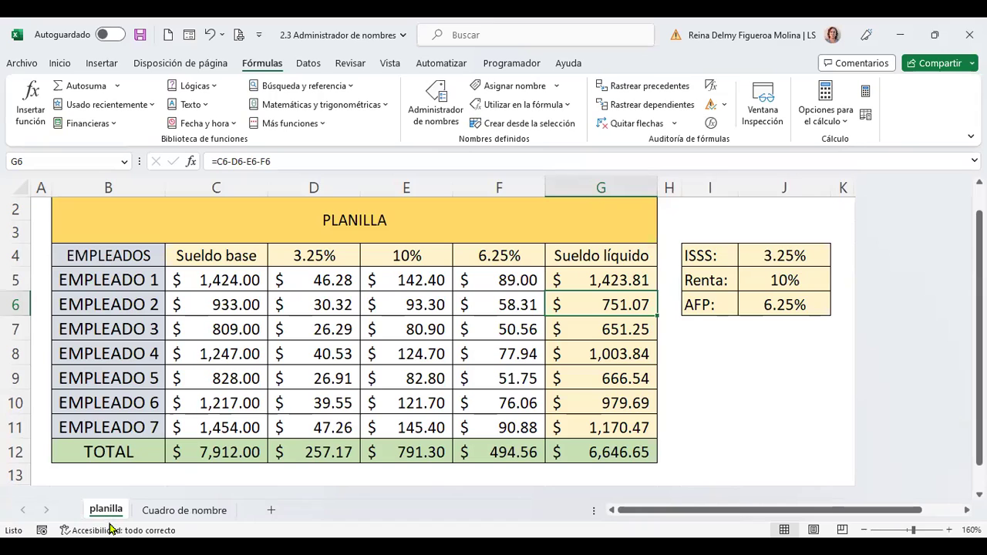
- Enter =+planilla!G12 in I8 on Cuadro de nombre, showing the $6,646.65 total
click(198, 512)
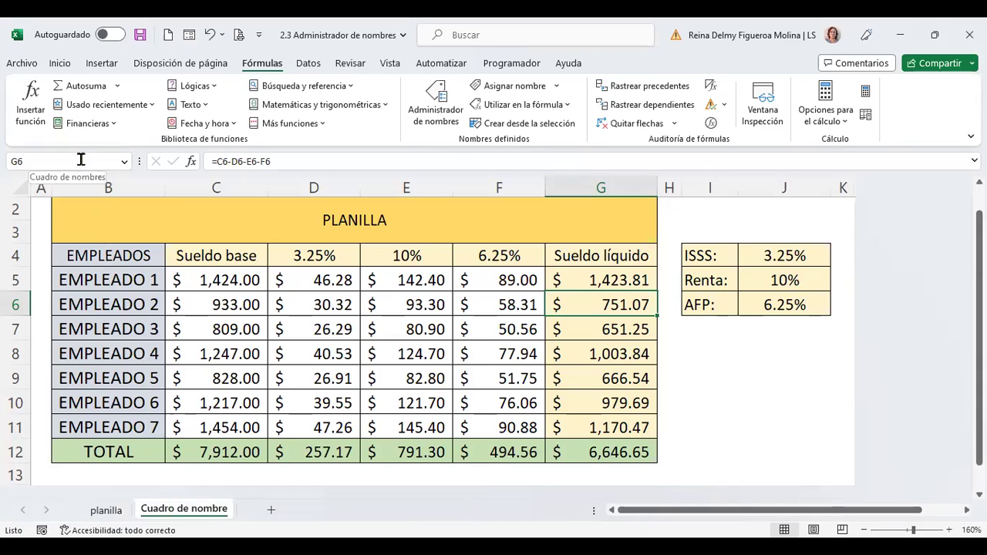
click(729, 361)
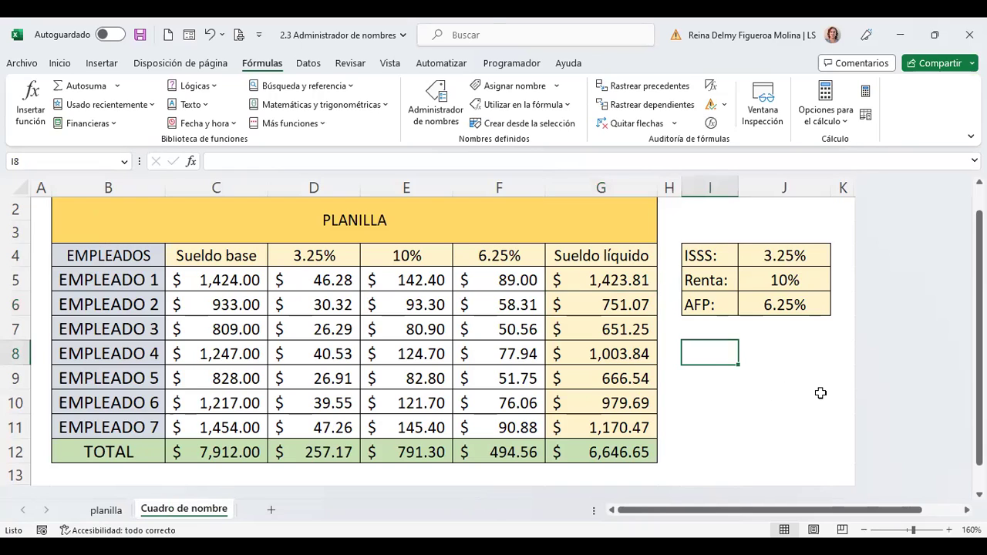
text(+)
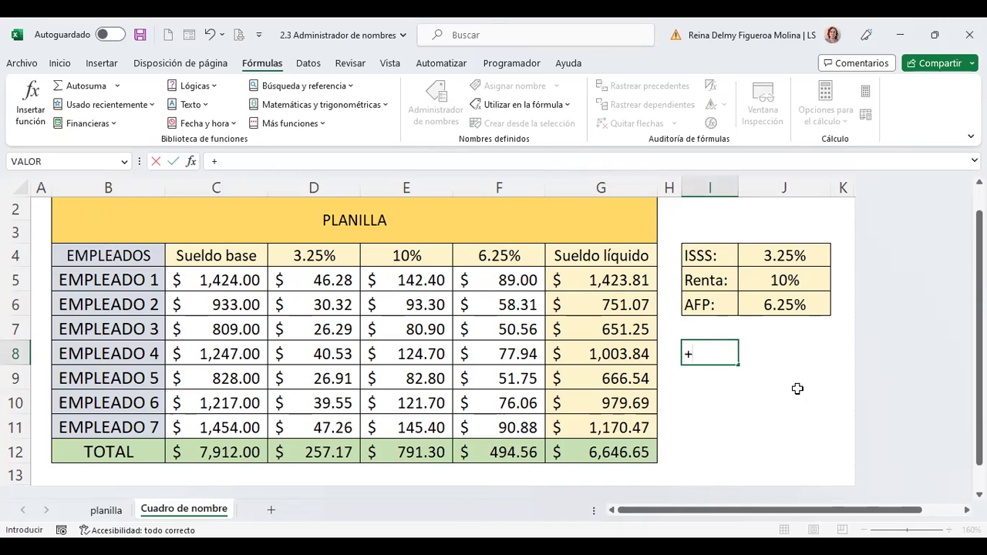
click(101, 512)
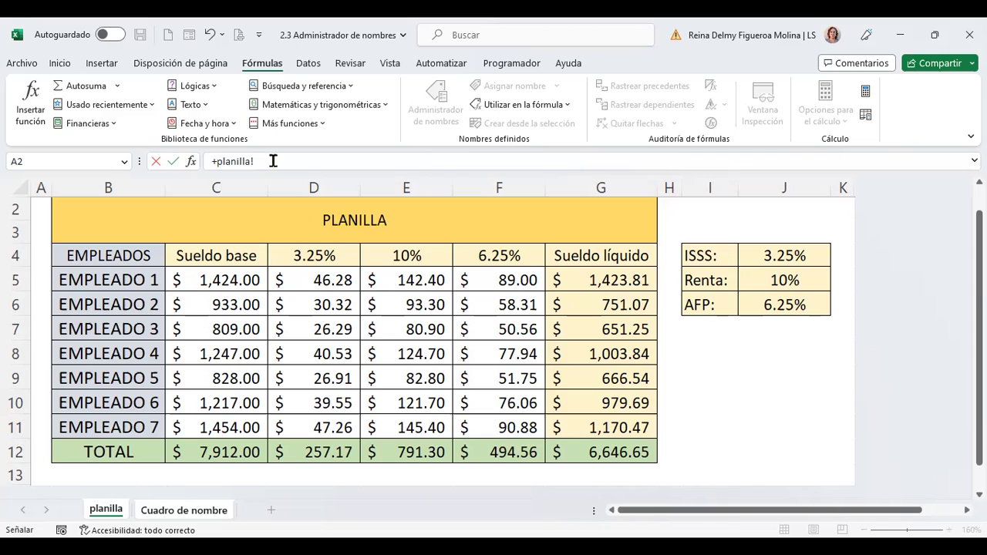
click(634, 455)
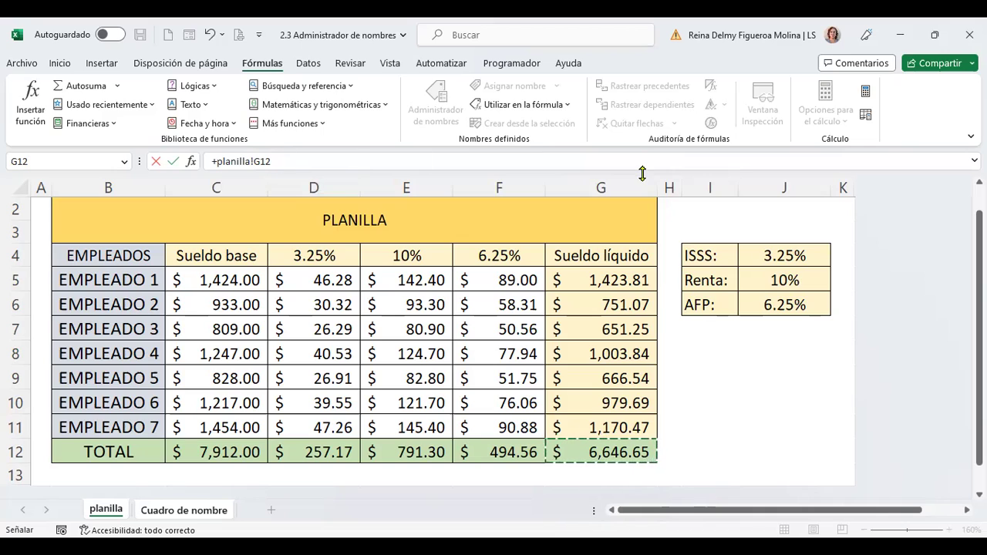
key(Return)
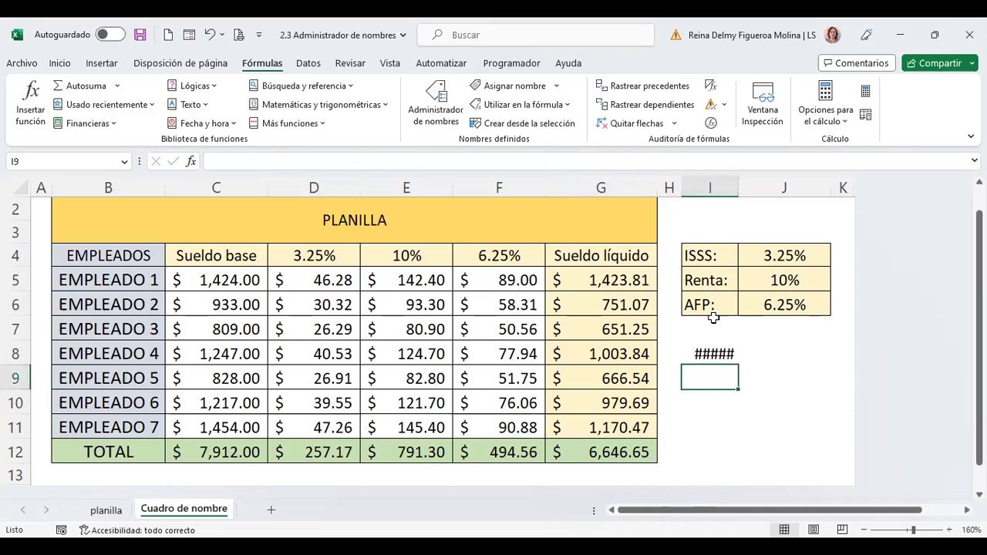
click(711, 354)
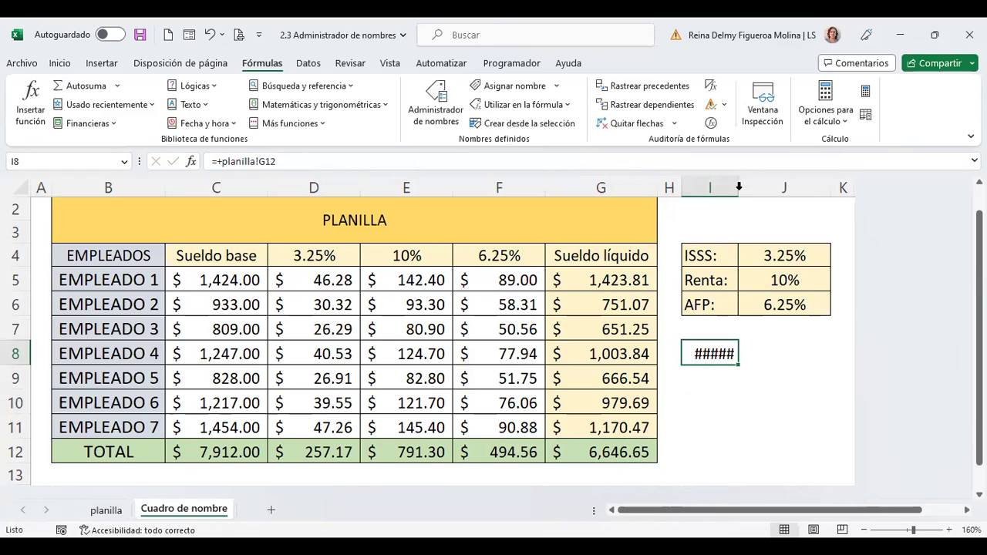
- Autofit column I so the referenced total is fully readable
drag(739, 186, 740, 187)
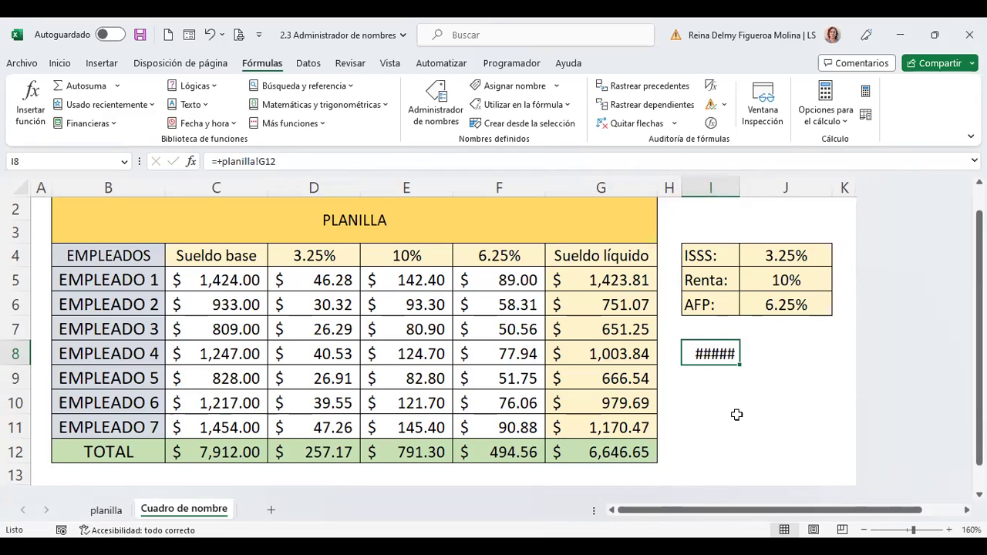
double_click(739, 188)
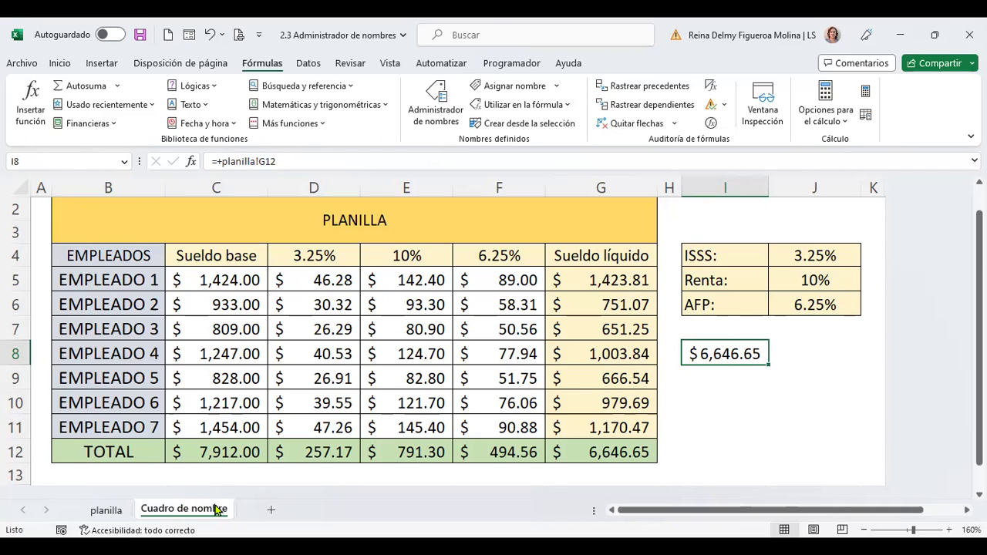
click(66, 160)
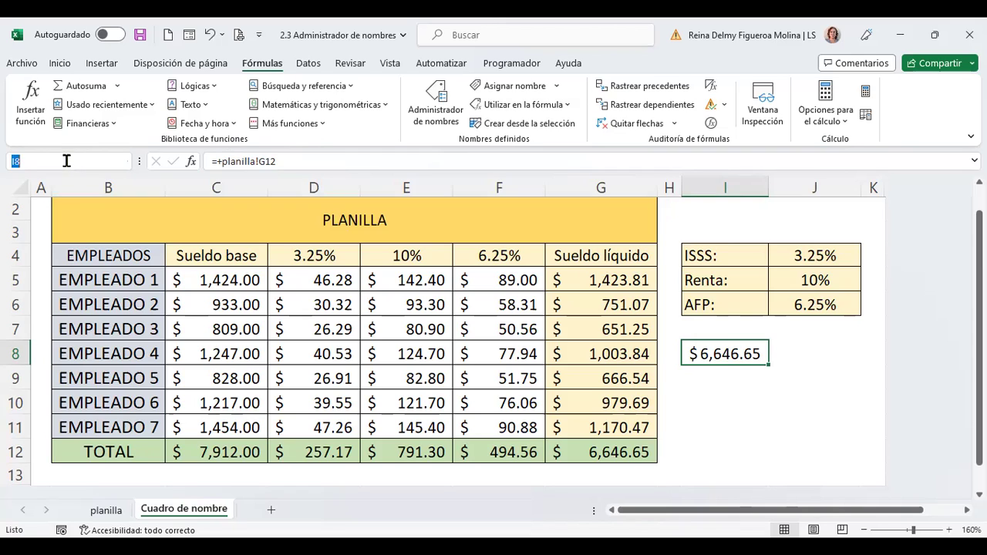
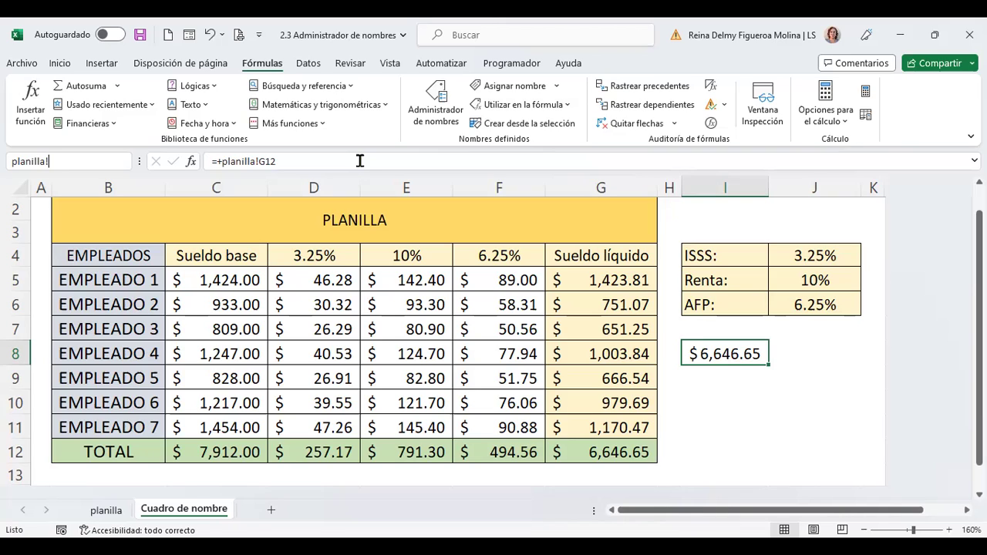
- Enter b4 in the Name Box to land on the EMPLEADOS header cell B4
text(b4)
key(Return)
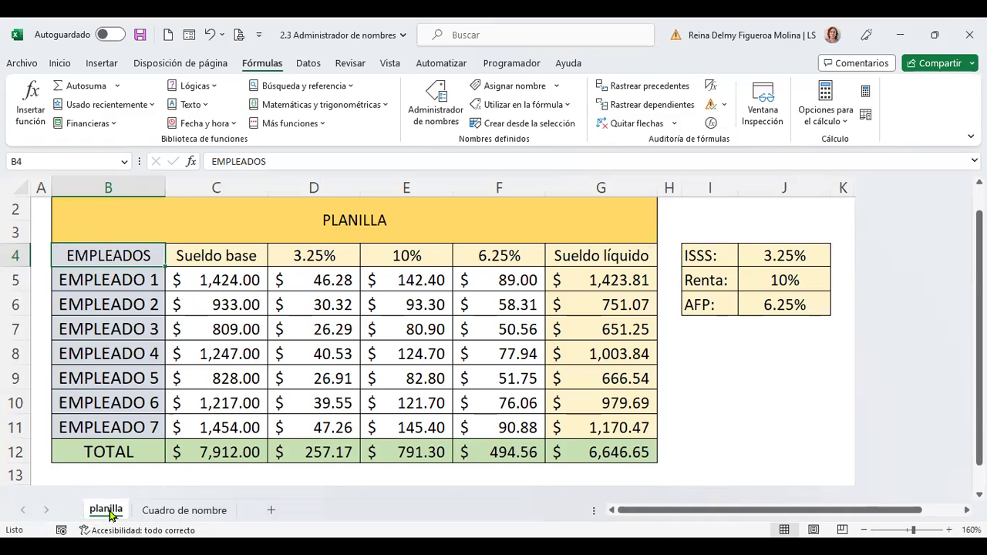
- Duplicate the planilla sheet with Move or Copy, placing the copy at the end of the workbook
right_click(112, 515)
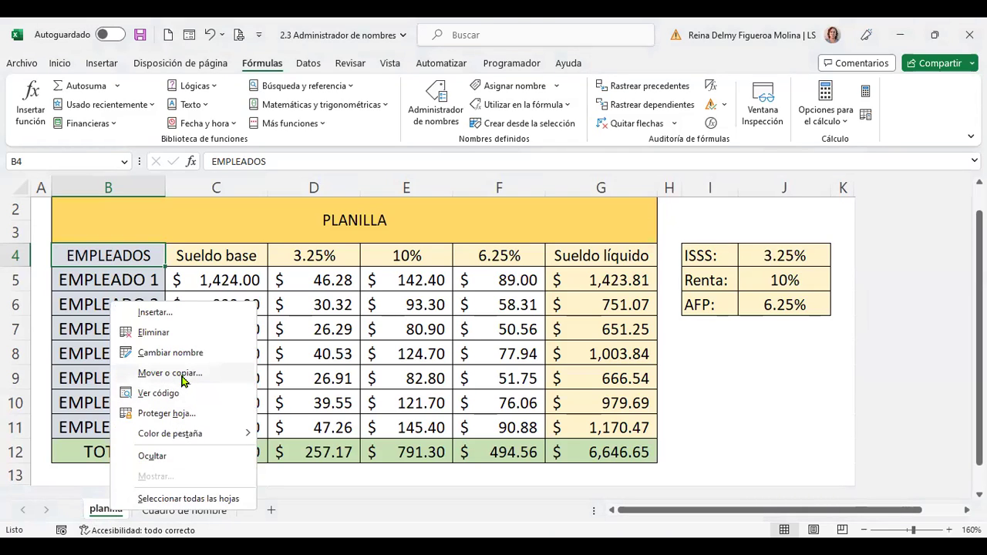
click(183, 381)
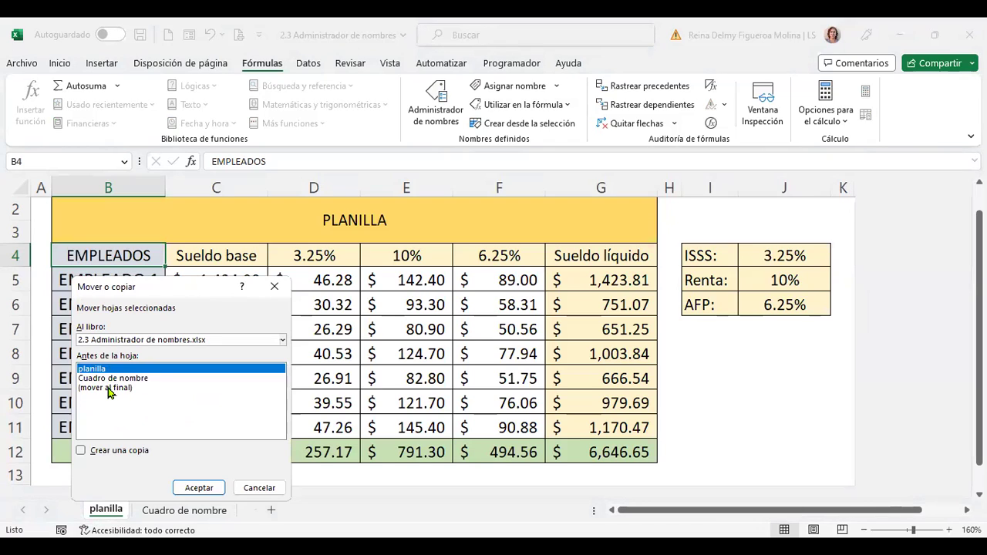
click(82, 453)
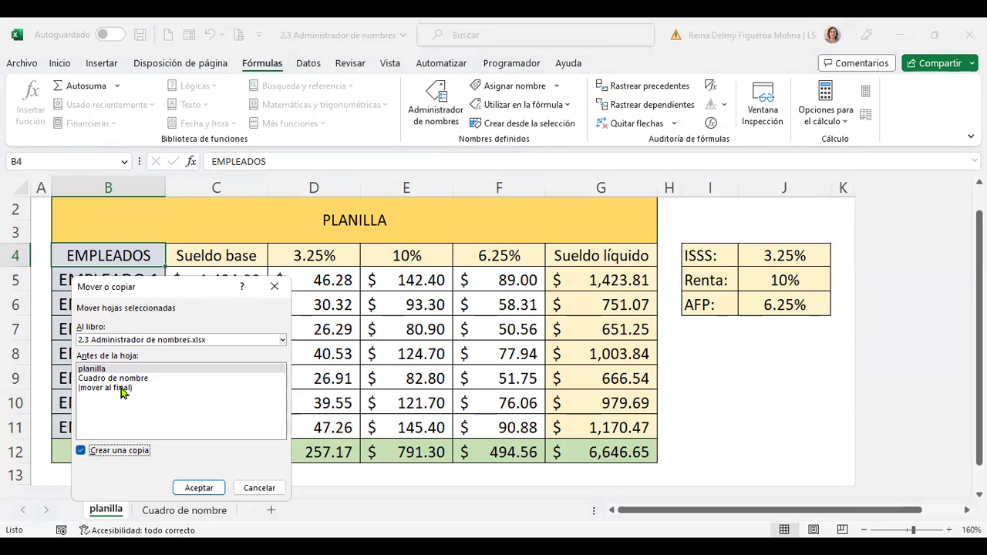
click(125, 391)
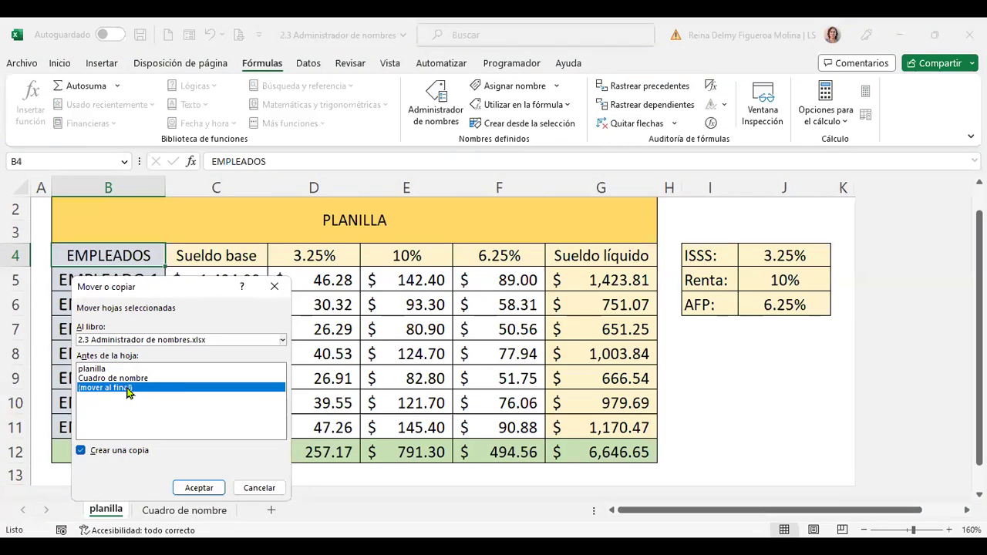
click(101, 369)
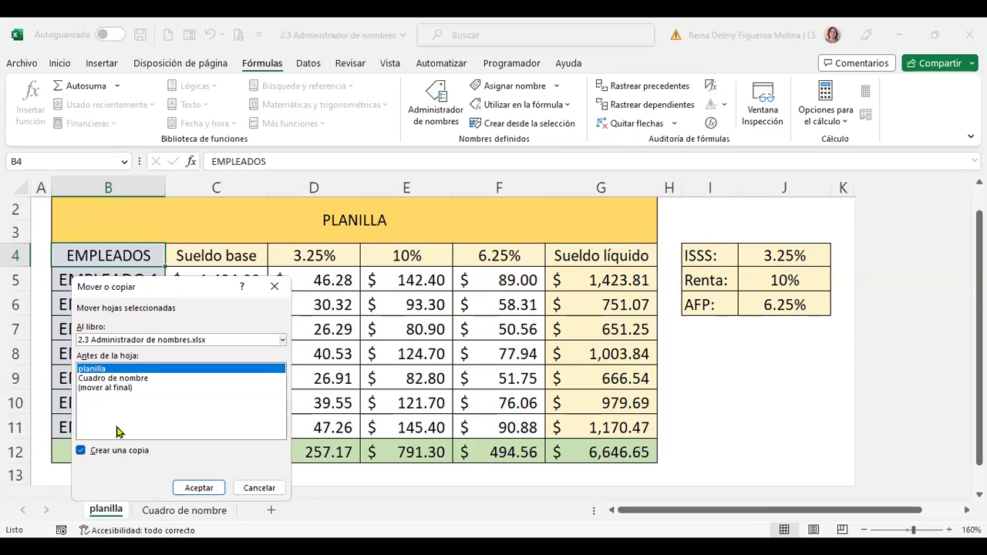
click(125, 390)
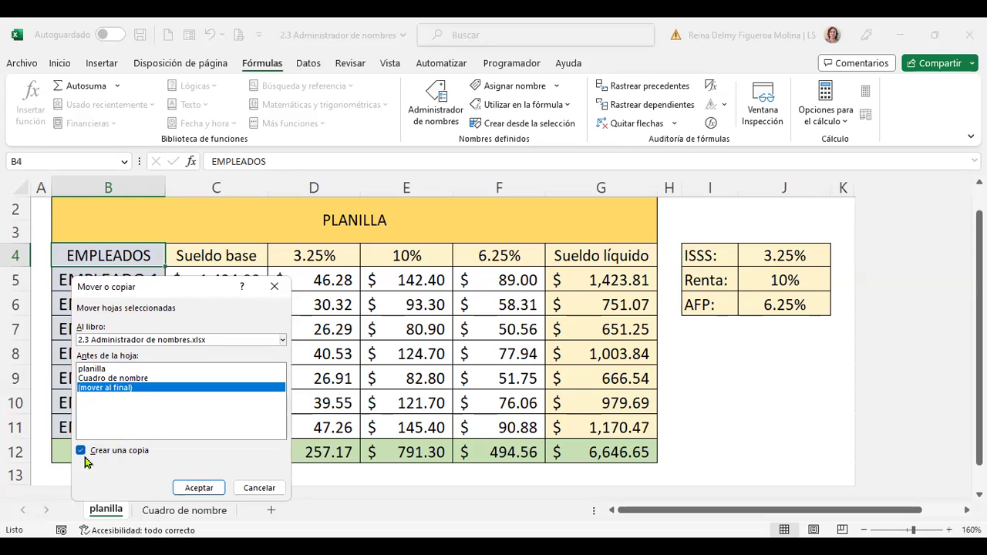
click(202, 488)
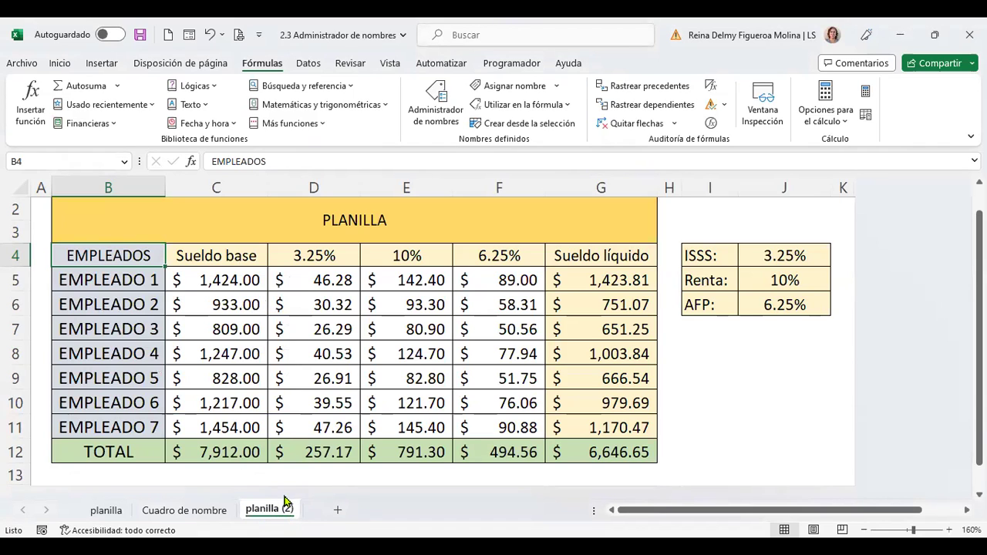
- Select the TOTAL row range B12:G12 from the Name Box
click(58, 163)
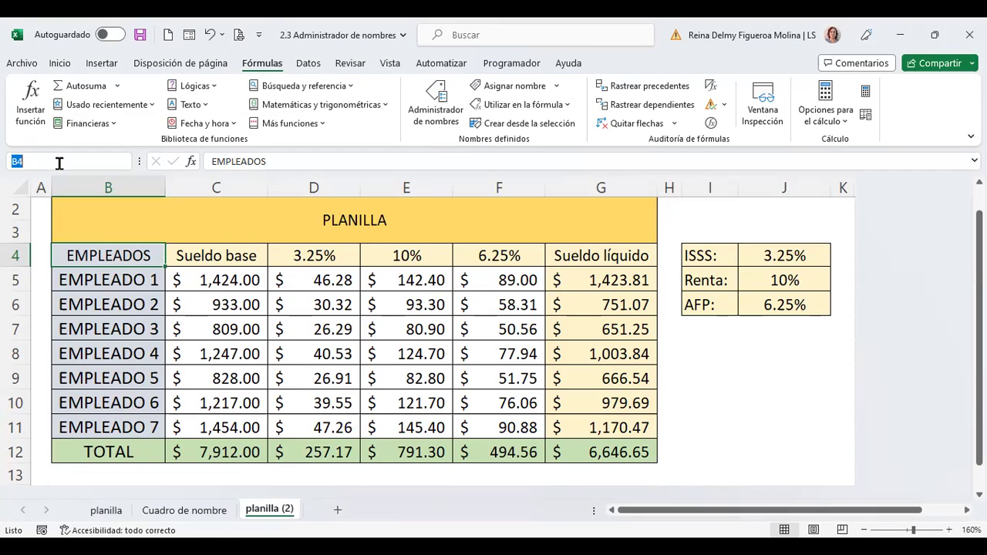
text(b12:)
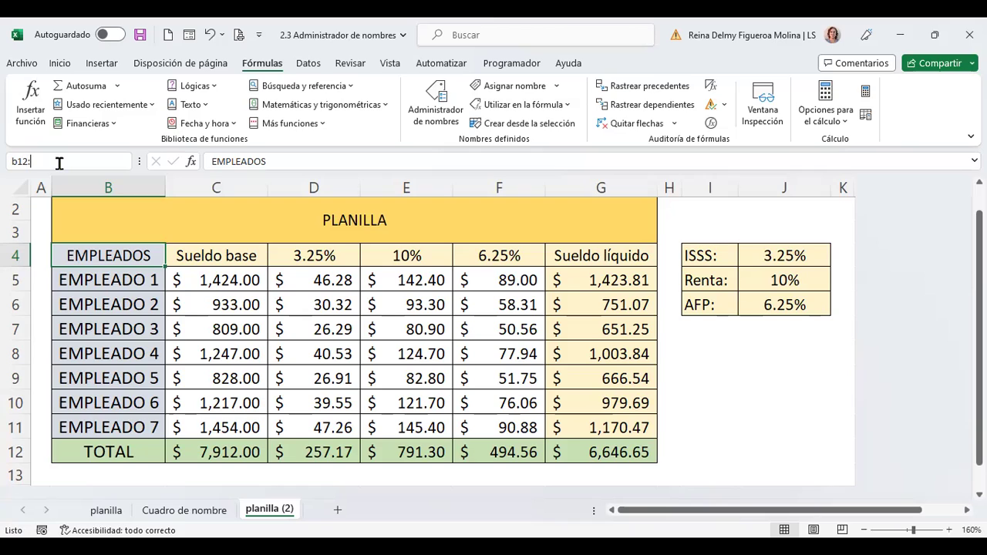
text(g12)
key(Return)
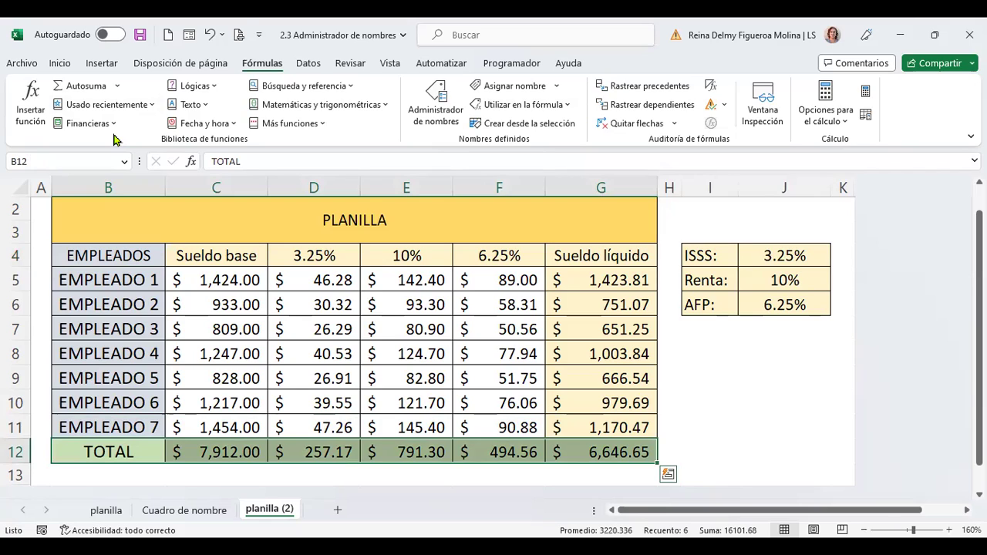
- Select only the header cells B4 and G4 together using b4;g4
click(64, 164)
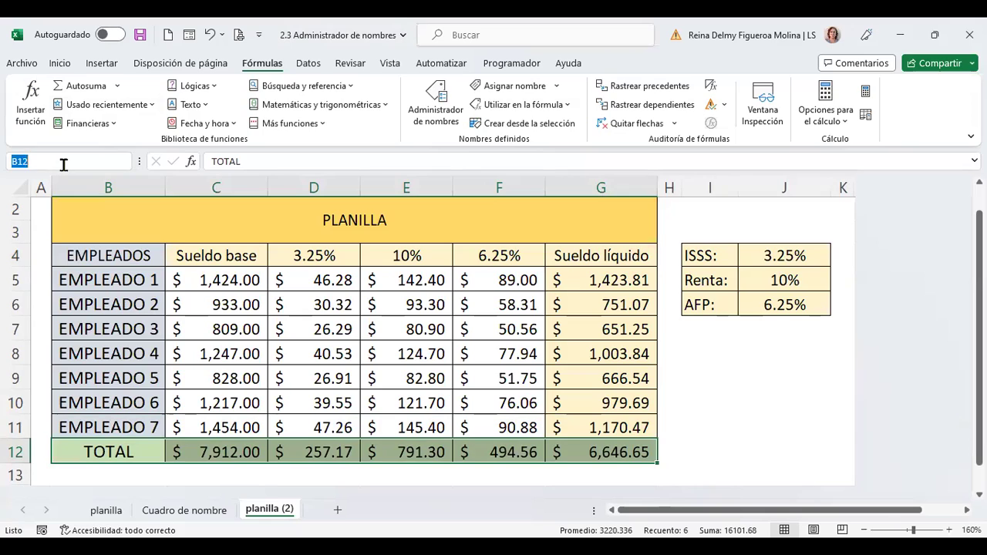
text(b4)
text(;)
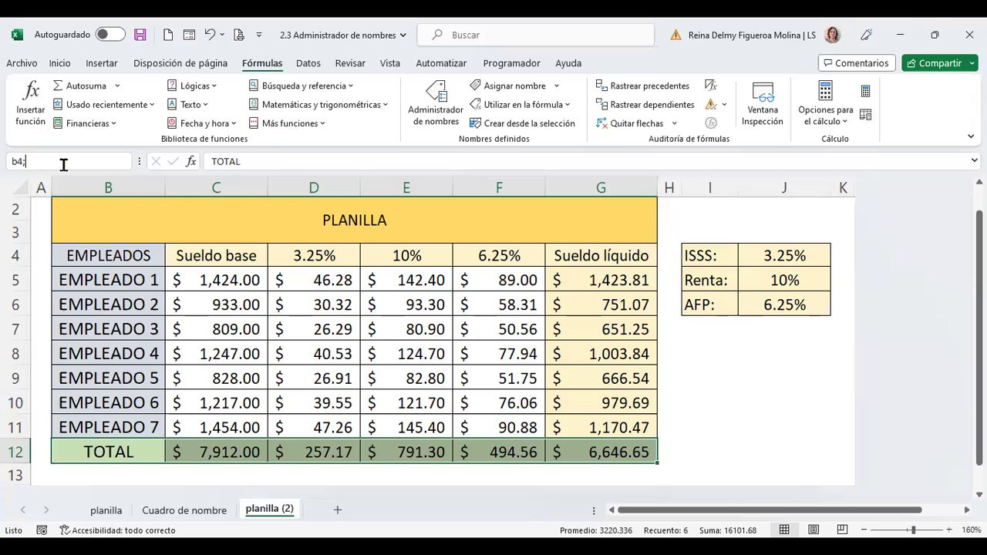
text(g4)
key(Return)
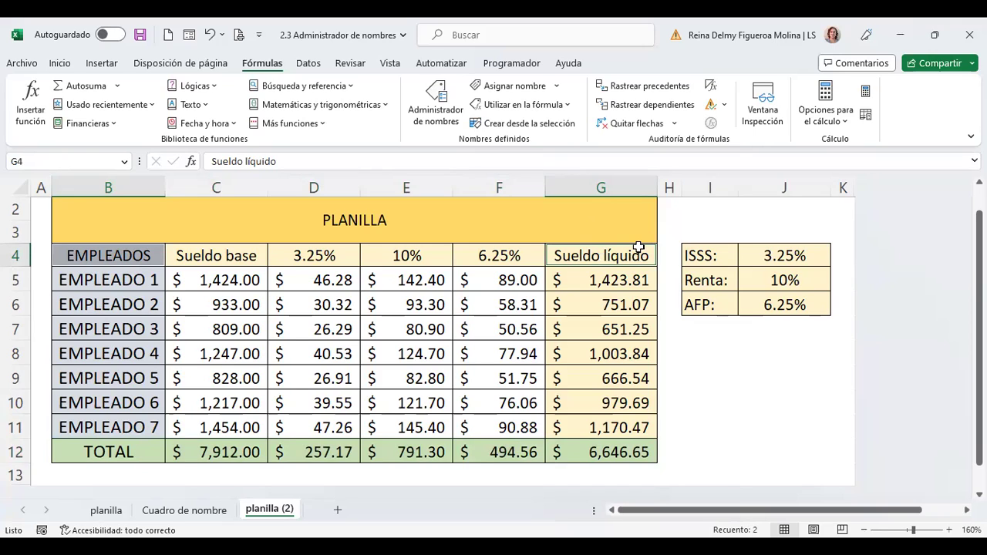
- Select the ISSS and AFP rate rows I4:J4 and I6:J6 together
click(52, 163)
text(l)
text(4:)
text(j4)
text(;)
text(i)
text(6:)
text(j6)
key(Return)
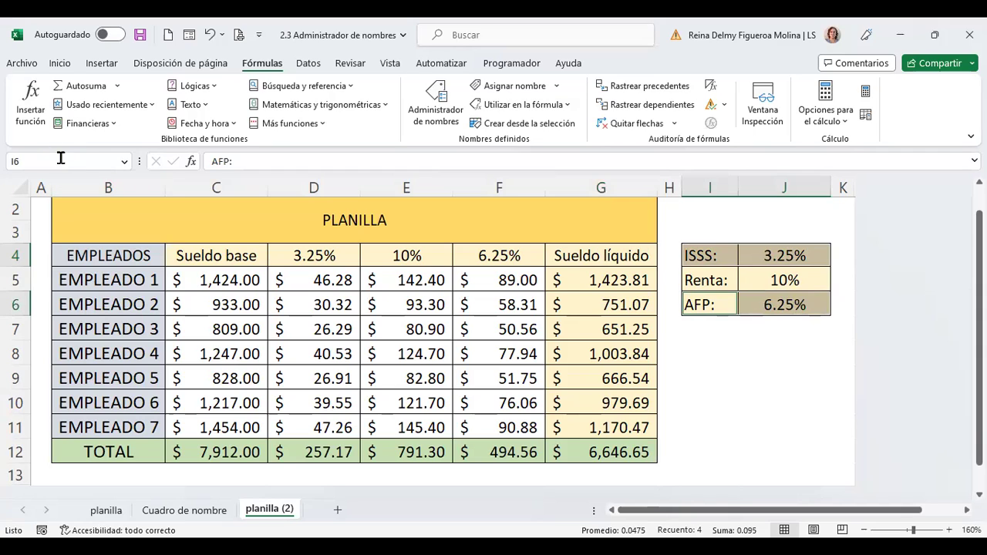
- Review the defined-names list, then jump to cell ZZ500
click(124, 165)
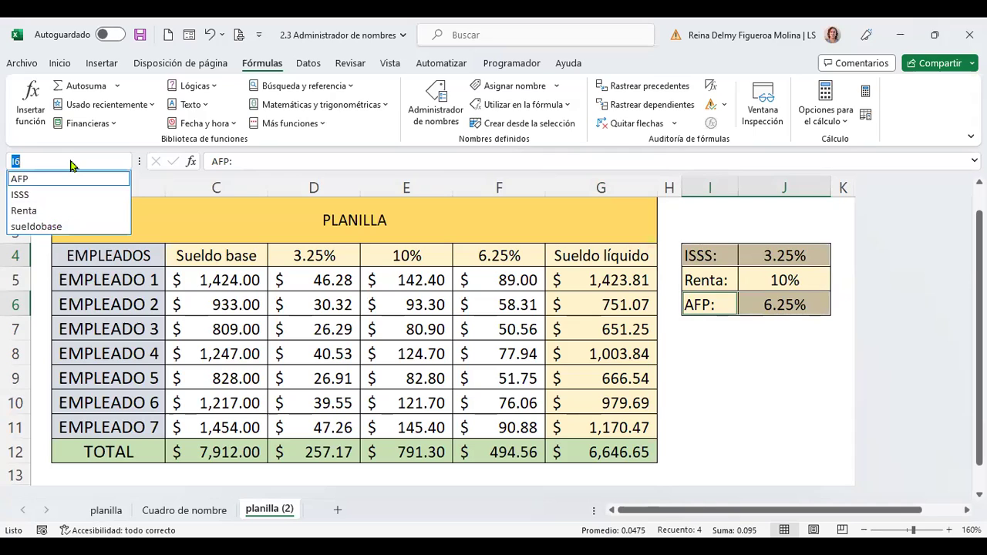
click(69, 161)
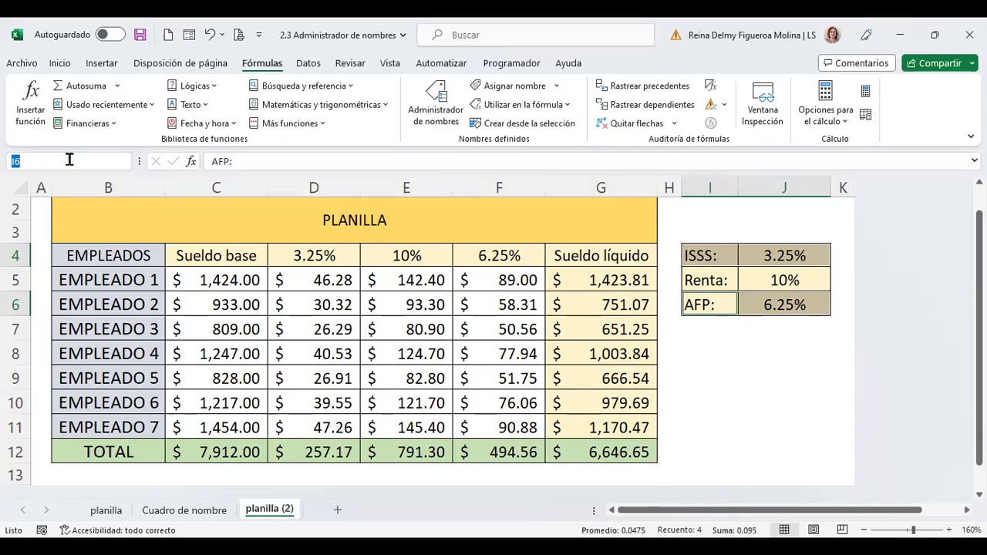
text(zz500)
key(Return)
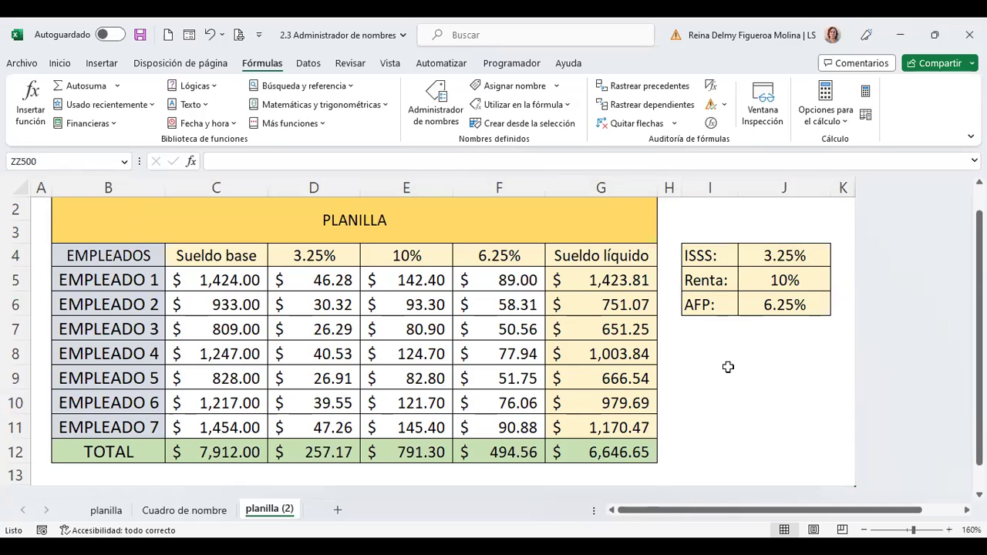
- Unhide the hidden columns to the right of column K
click(751, 372)
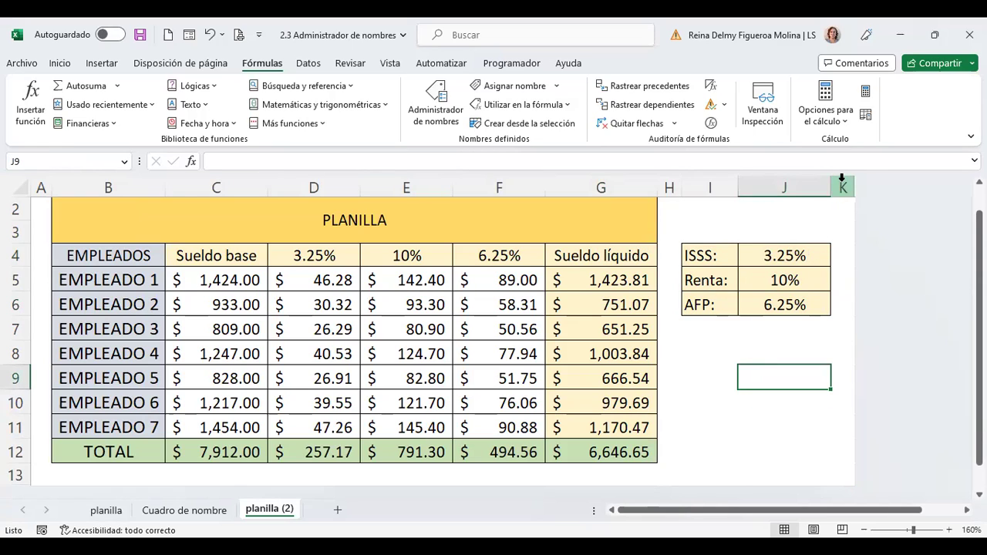
click(841, 180)
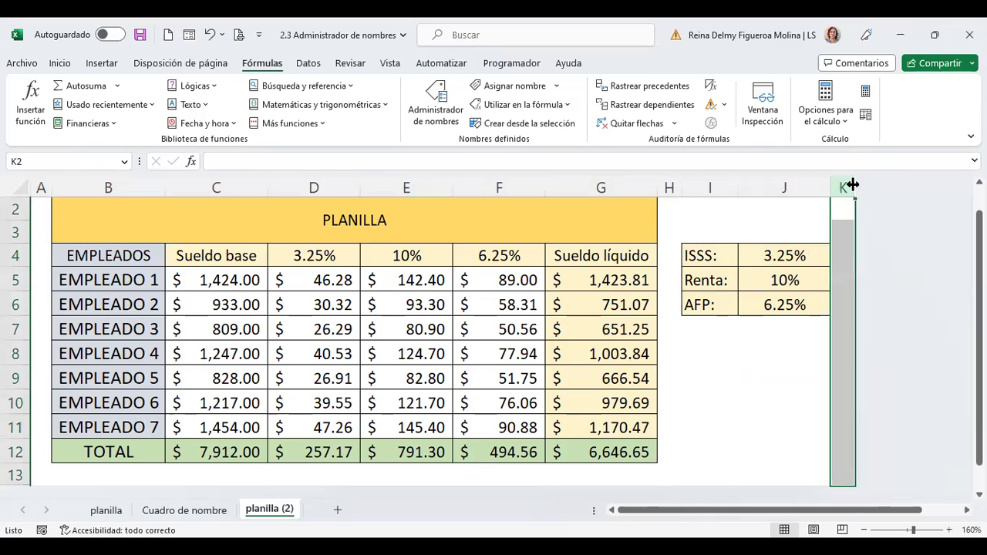
right_click(842, 212)
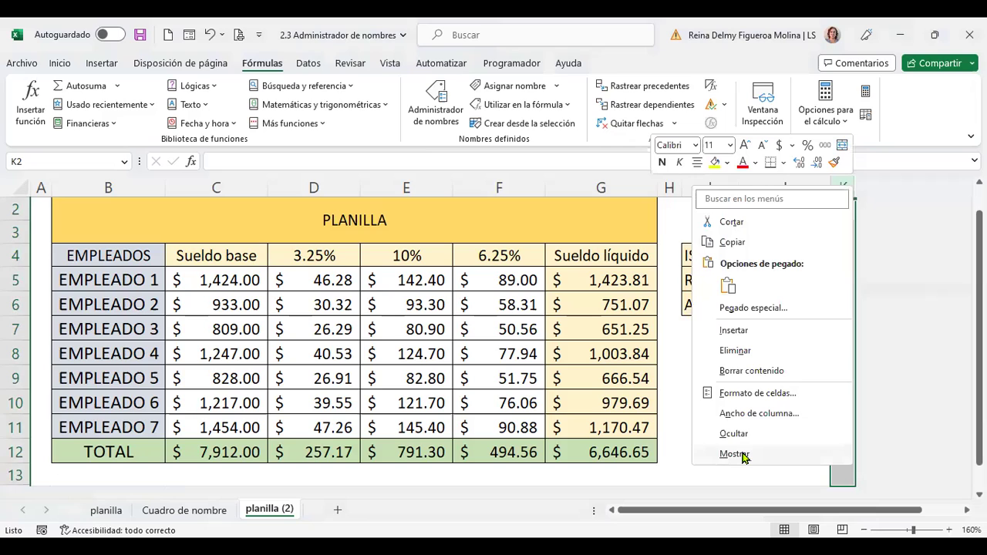
click(744, 455)
- Unhide the hidden rows below row 13, then return to cell J8
scroll(77, 416, down, 2)
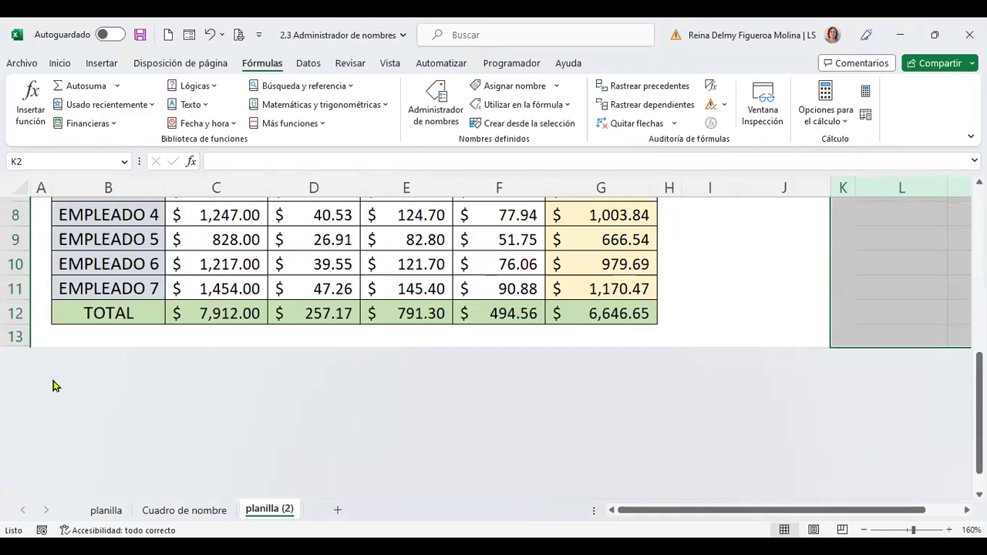
click(10, 335)
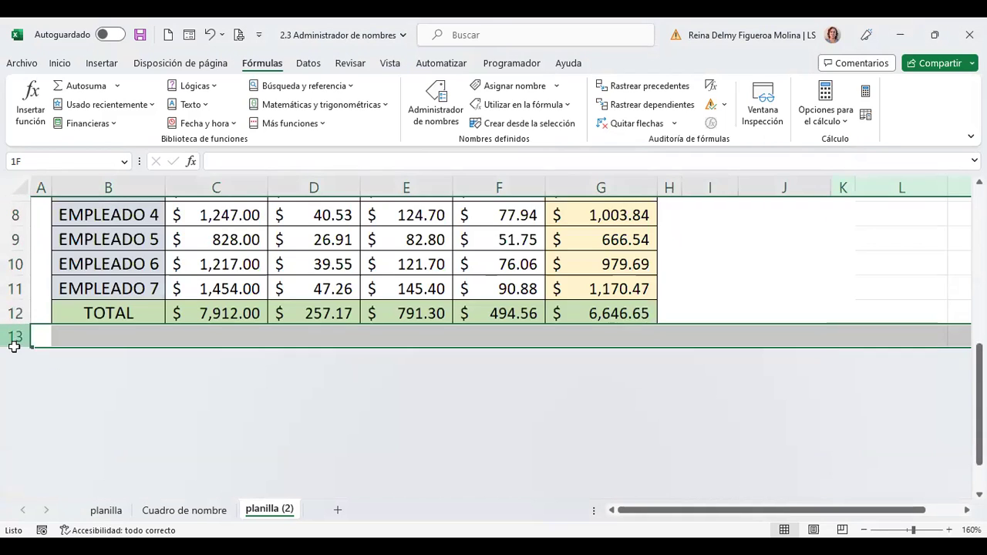
right_click(17, 343)
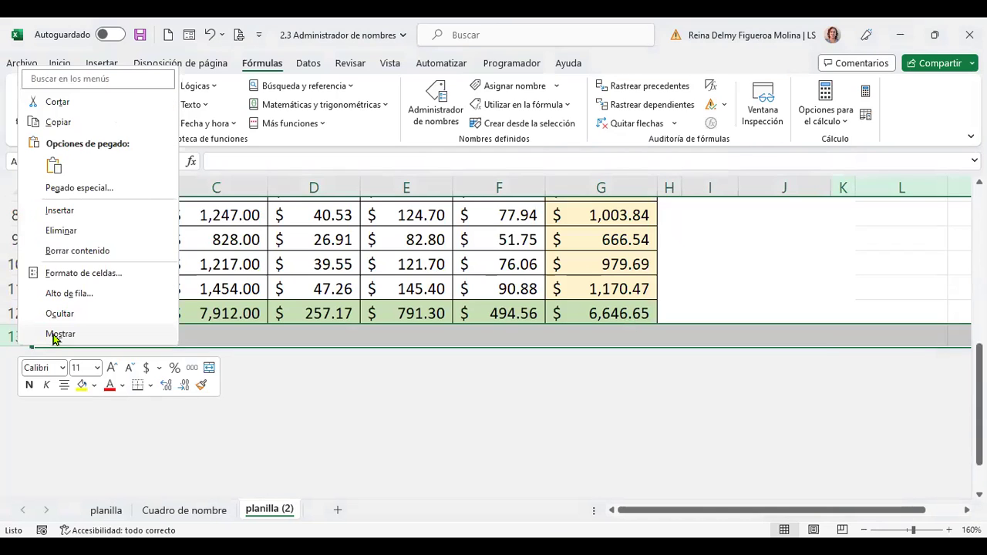
click(51, 333)
scroll(605, 400, up, 3)
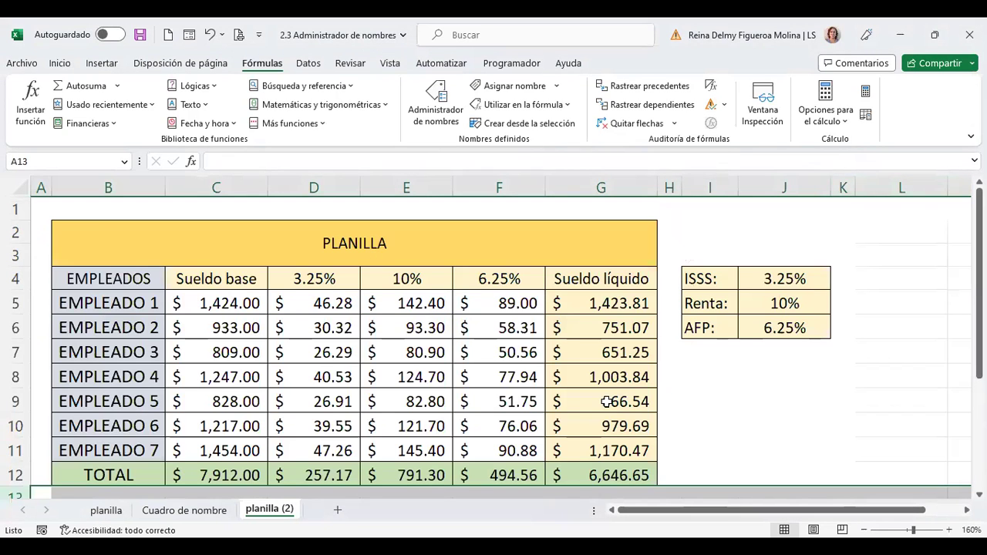
click(800, 374)
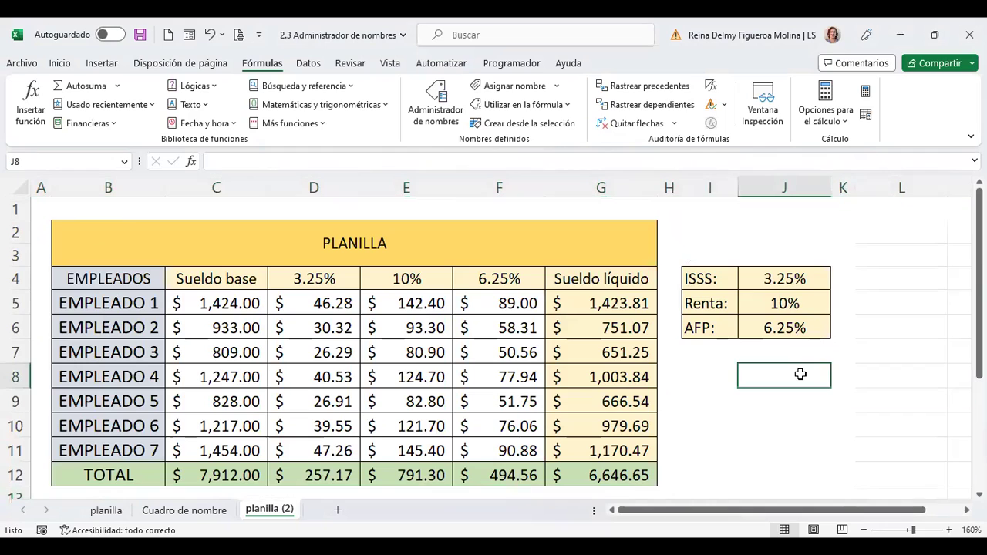
scroll(694, 378, down, 5)
scroll(693, 378, up, 5)
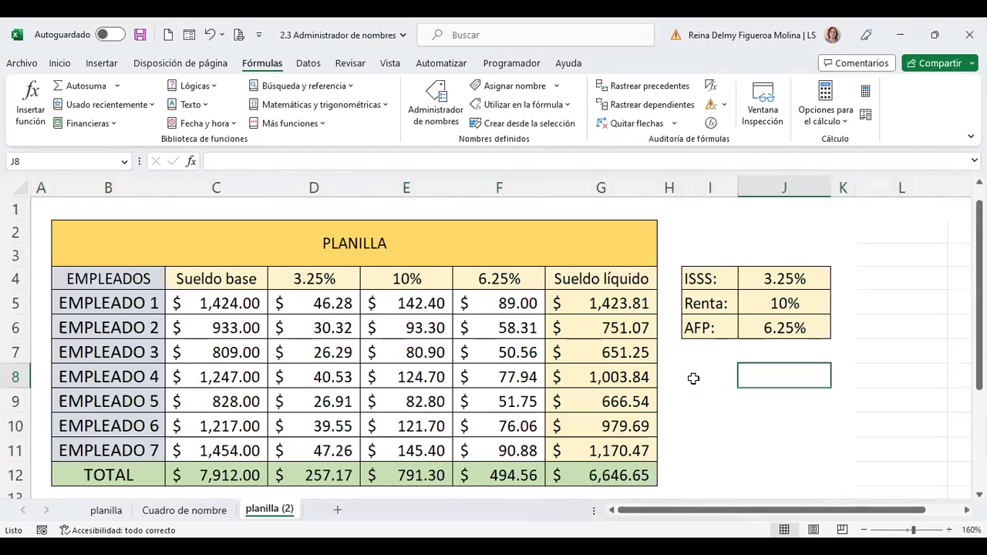
- Go to the far cell LL1000 and name it rojo
click(35, 160)
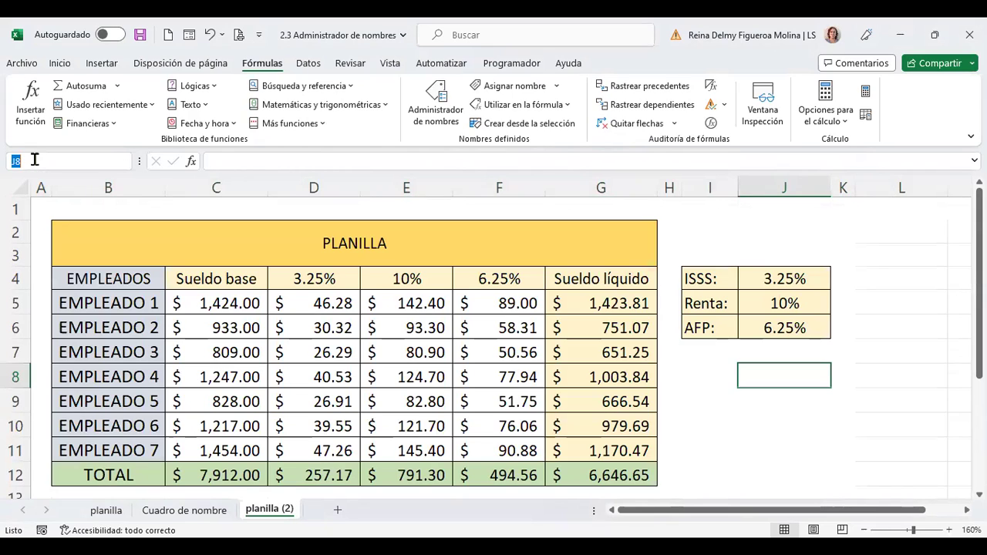
key(BackSpace)
text(I)
text(100)
text(0)
key(Return)
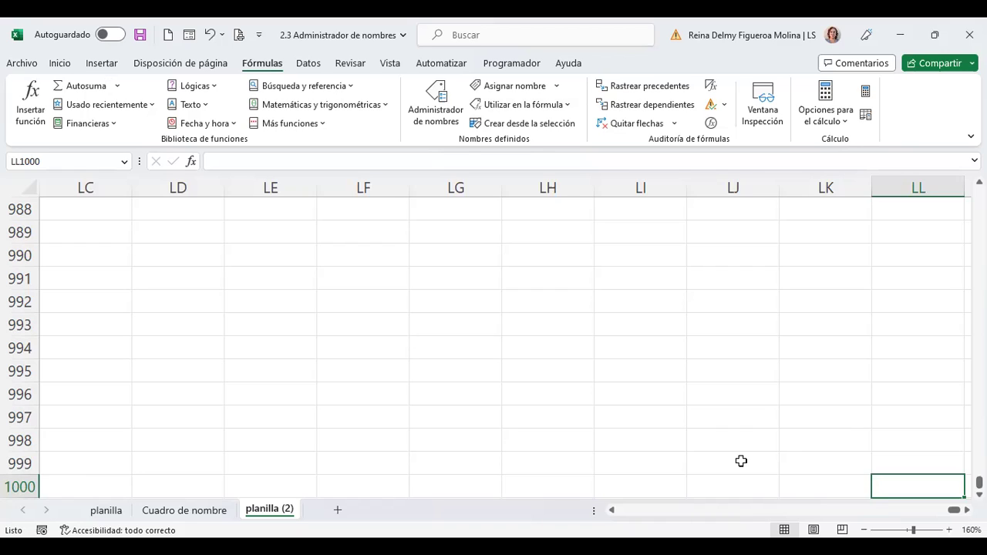
click(62, 161)
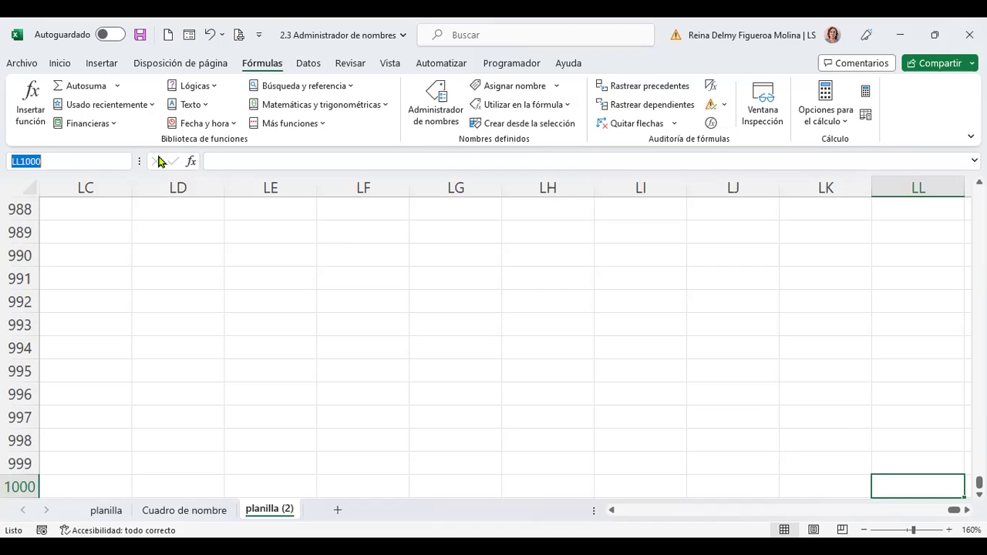
text(rojo)
key(Return)
- Return to A1, then jump back to rojo from the defined-names list
key(ctrl+Home)
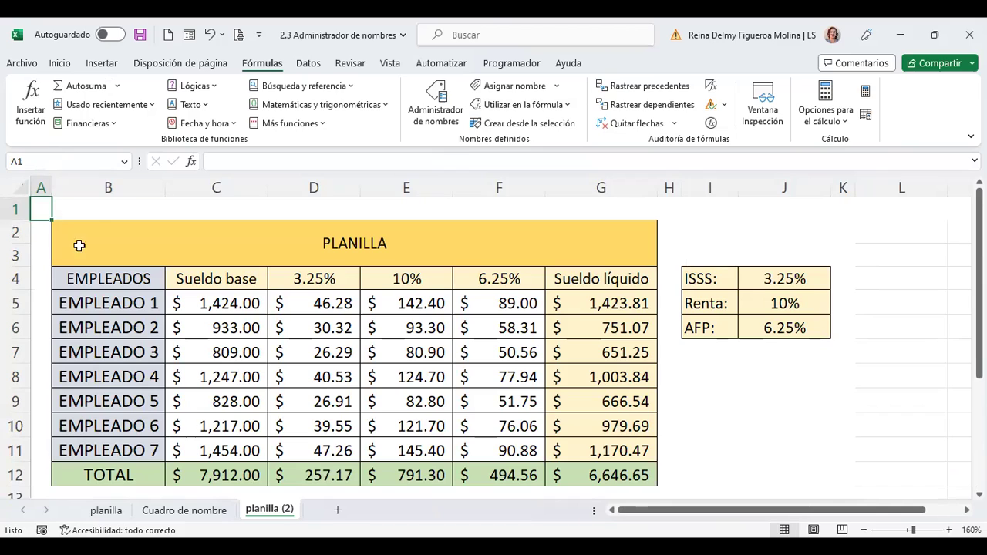
click(124, 165)
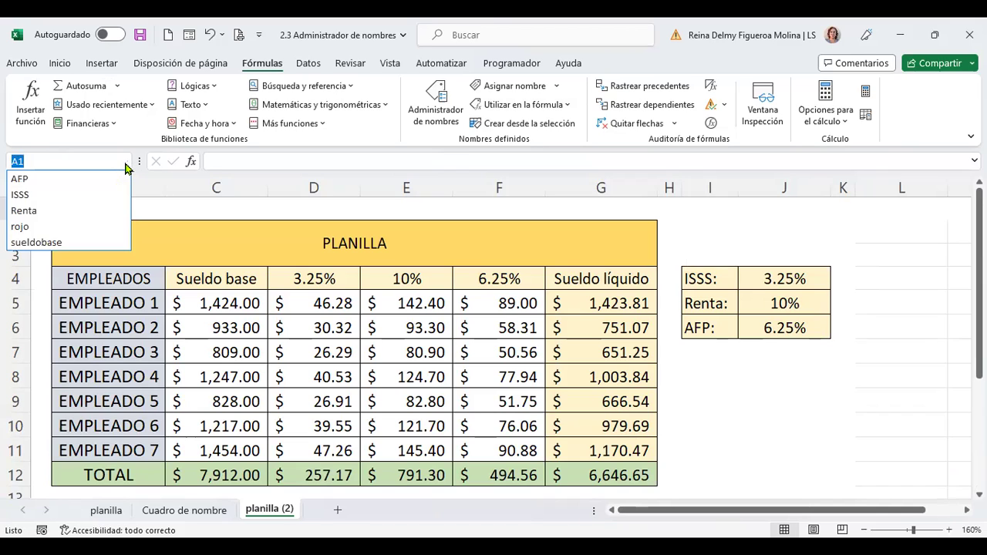
click(26, 228)
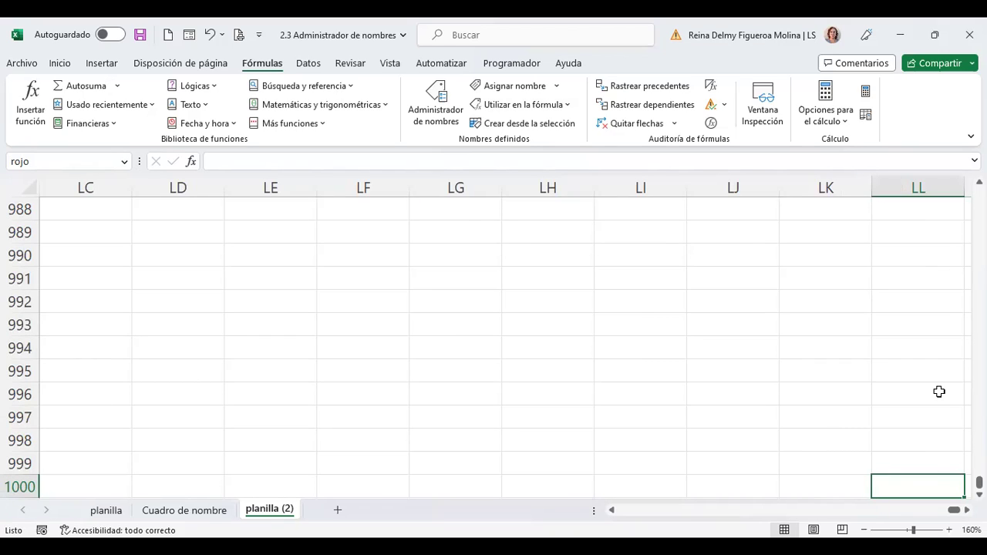
- Return to A1 and select the whole of row 4 with 4:4
key(ctrl+Home)
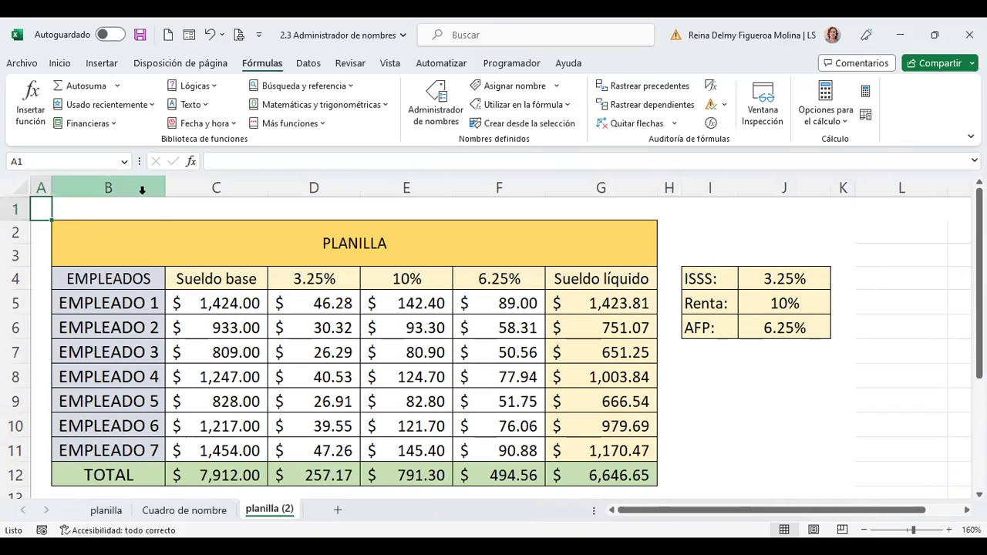
click(72, 159)
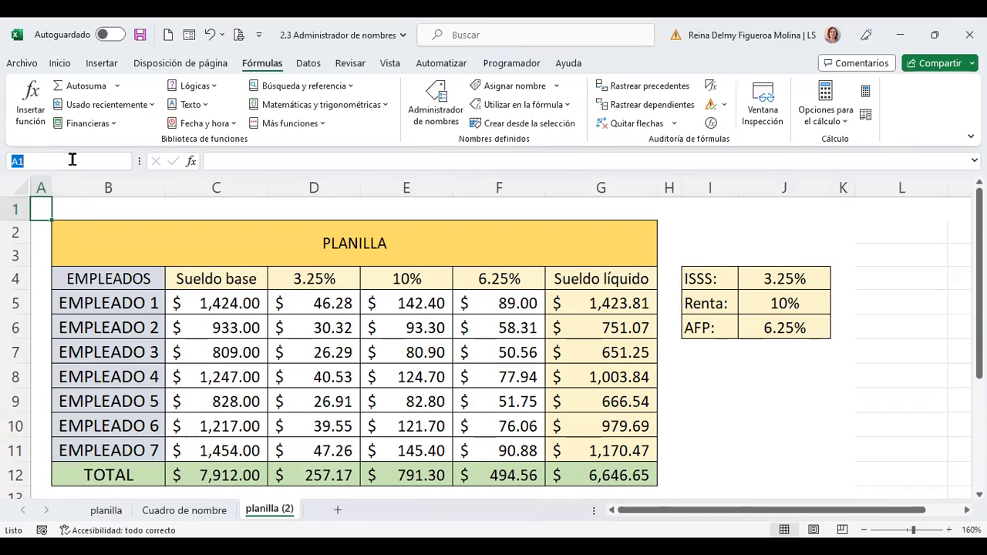
text(4:4)
key(Return)
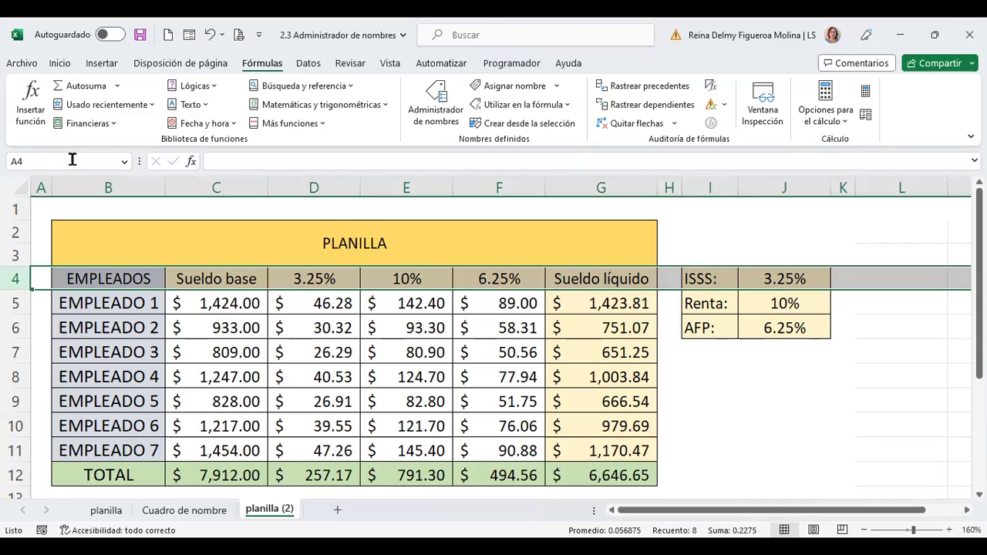
- Select ranges A4:G11 and I4:J6 together as a single multi-range selection
click(71, 160)
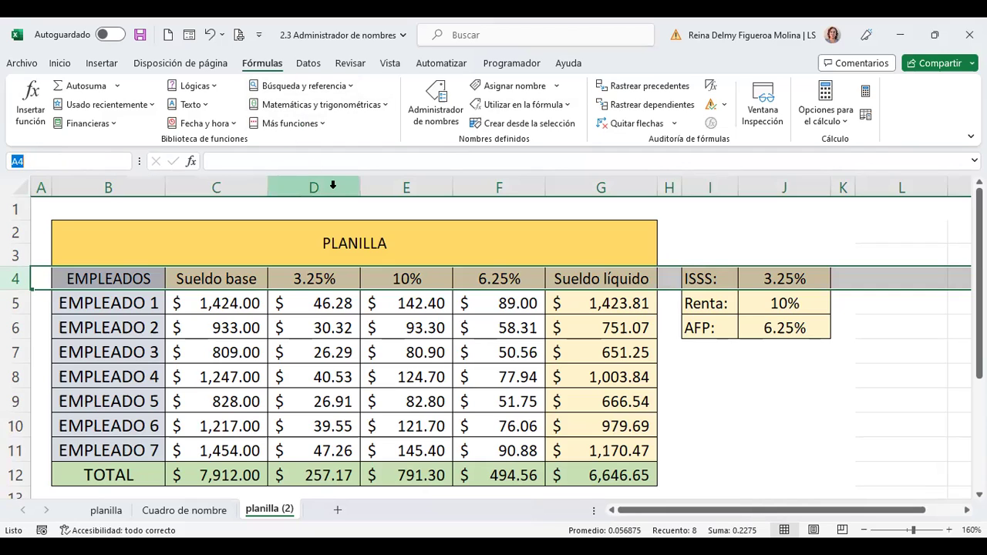
key(Right)
text(:)
text(g11)
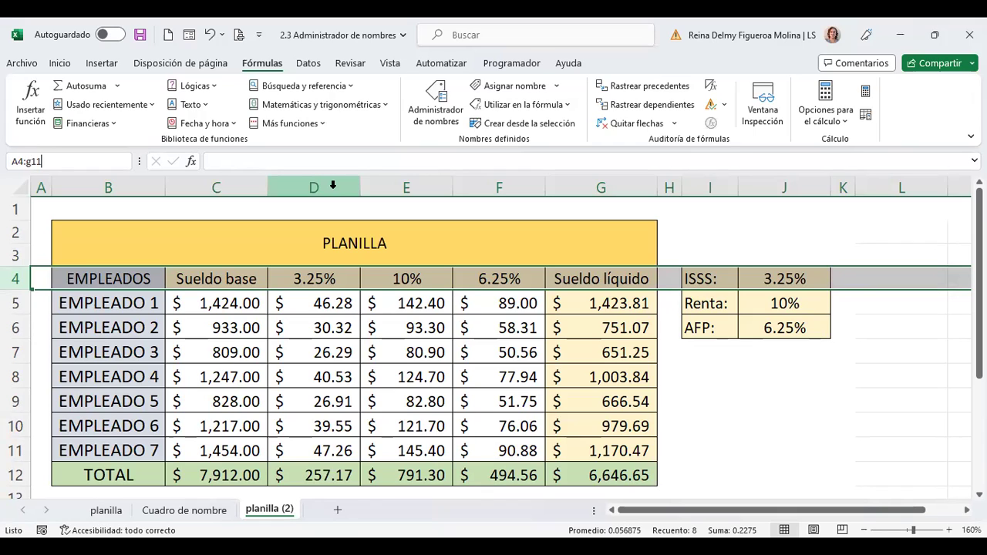
text(;)
text(i)
text(:)
text(j6)
key(Return)
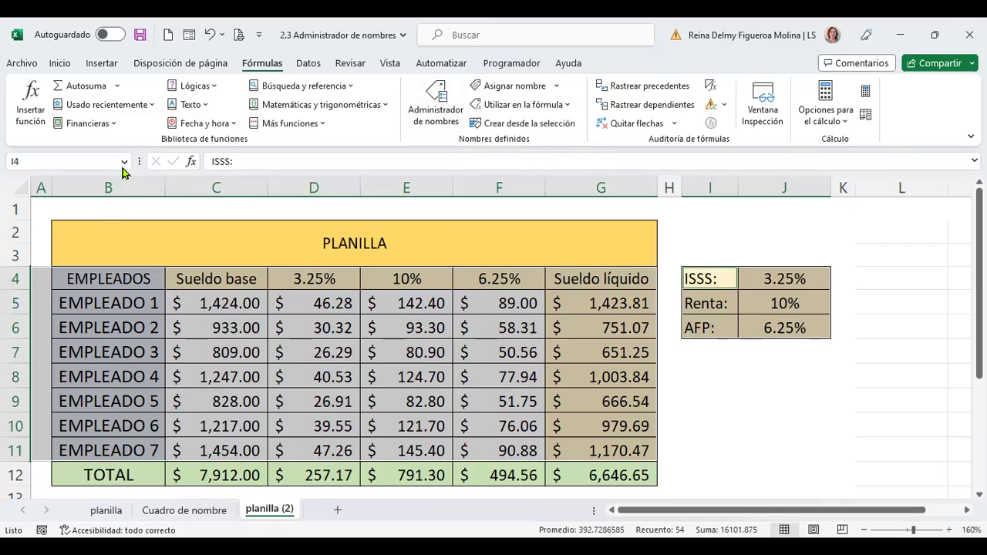
click(99, 161)
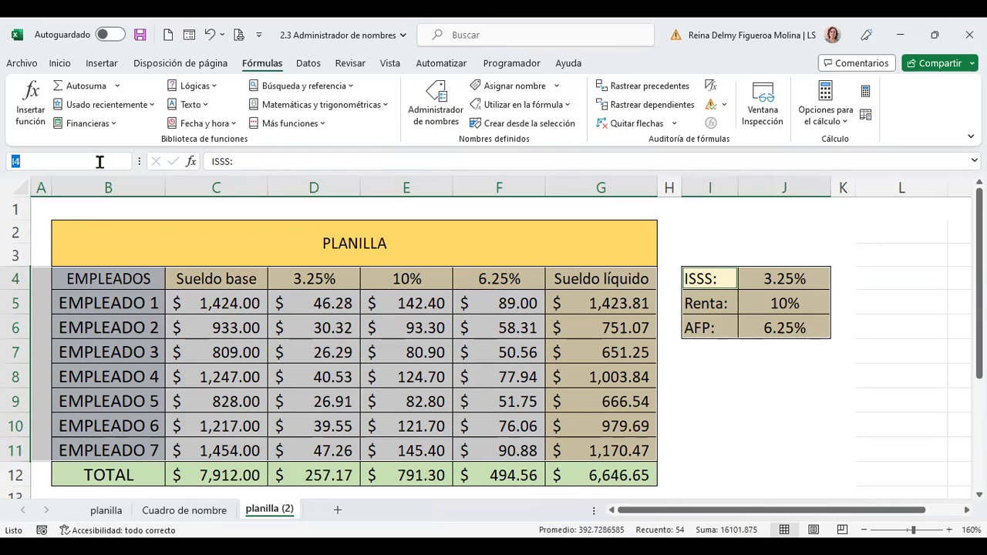
- Select all of column I with i:i, then jump to the last used cell K13
text(i:i)
key(Return)
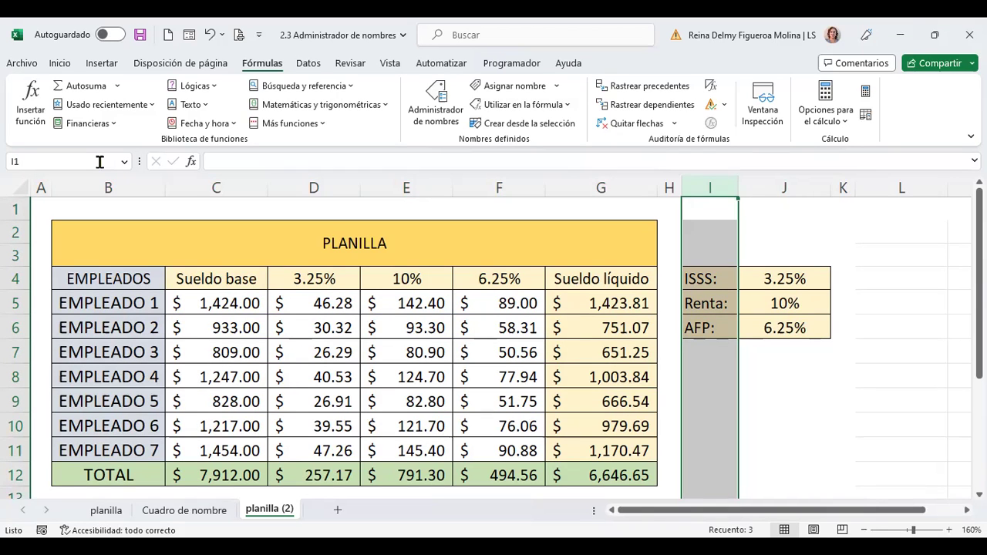
key(ctrl+End)
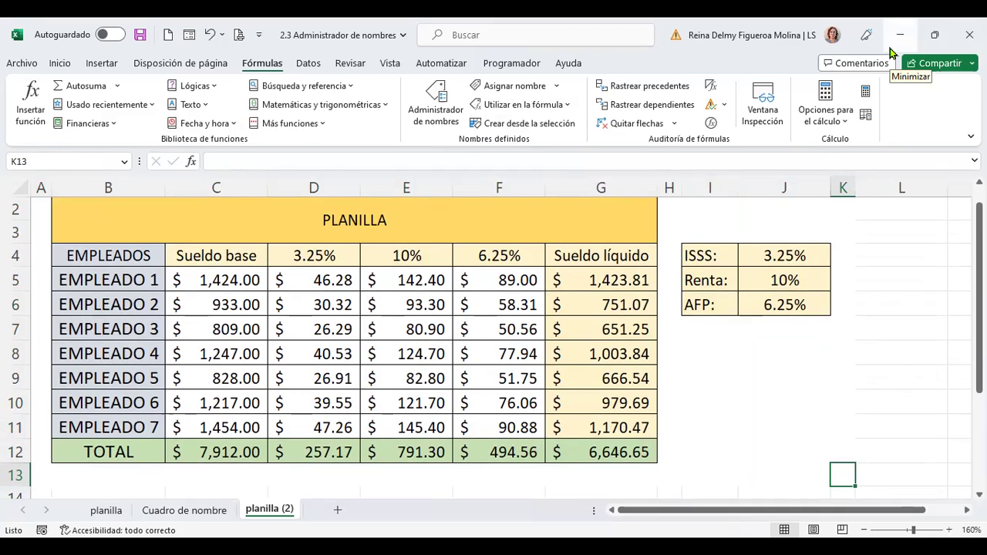
key(ctrl+Down)
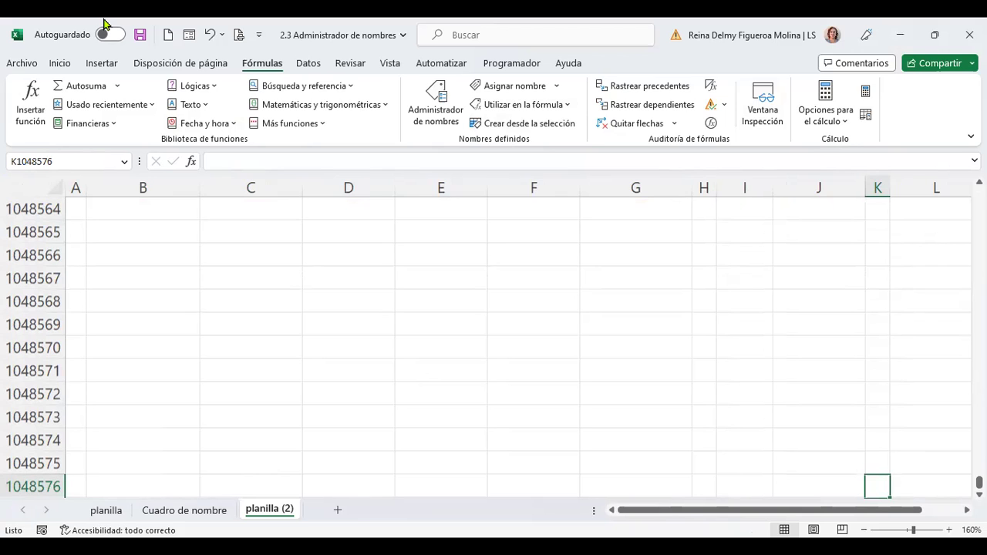
key(ctrl+Home)
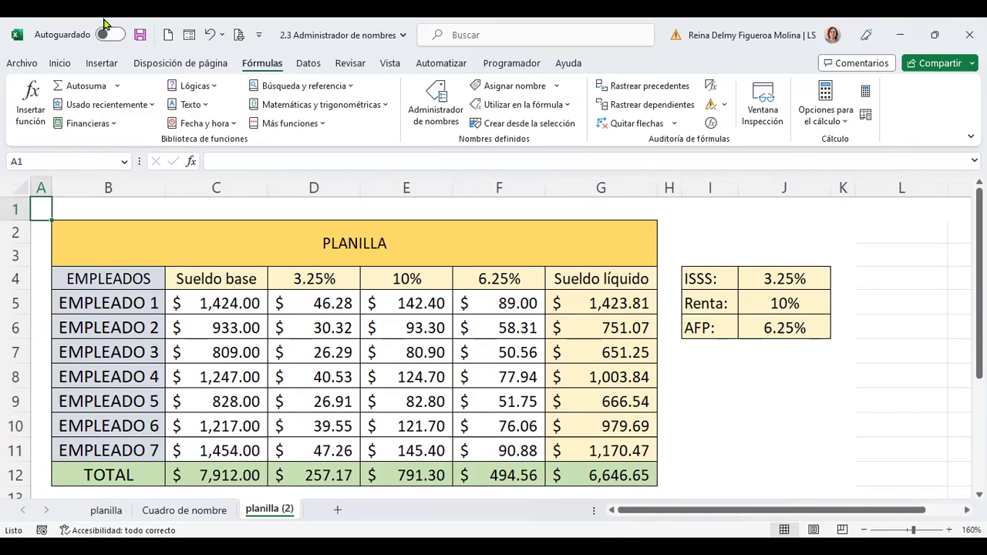
key(ctrl+Right)
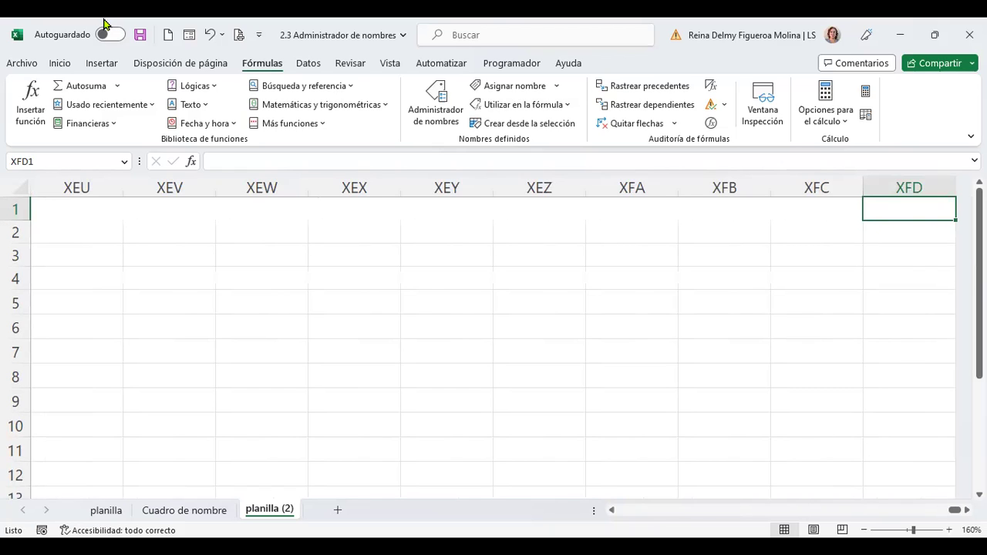
key(ctrl+Left)
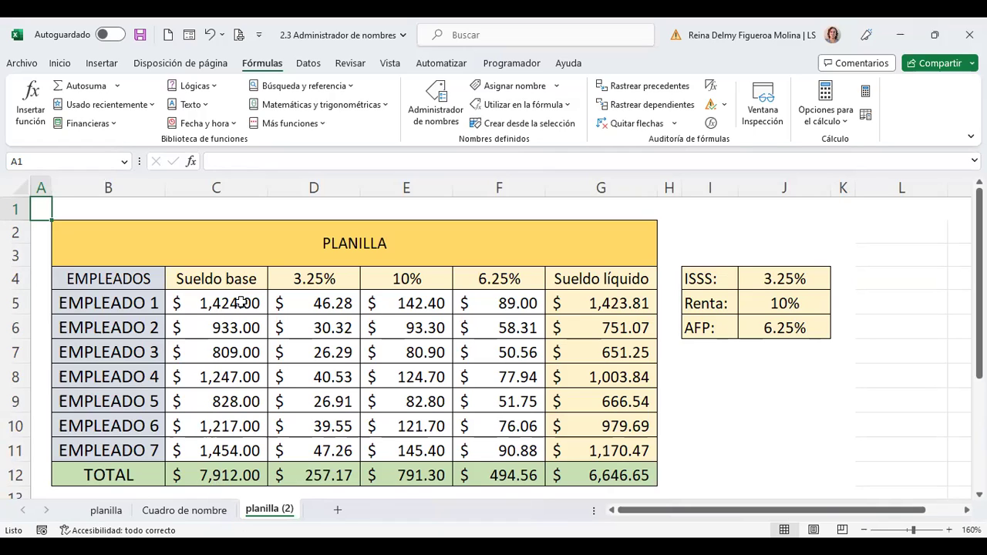
- Check D12's =SUMA(D4:D11) total, browse the defined names, and enter i:i in the Name Box
click(332, 477)
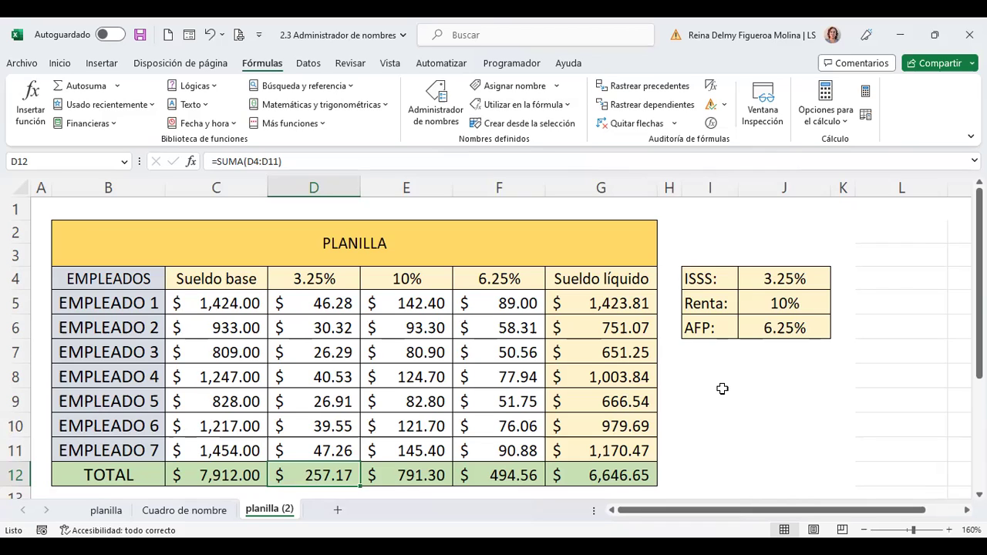
click(124, 163)
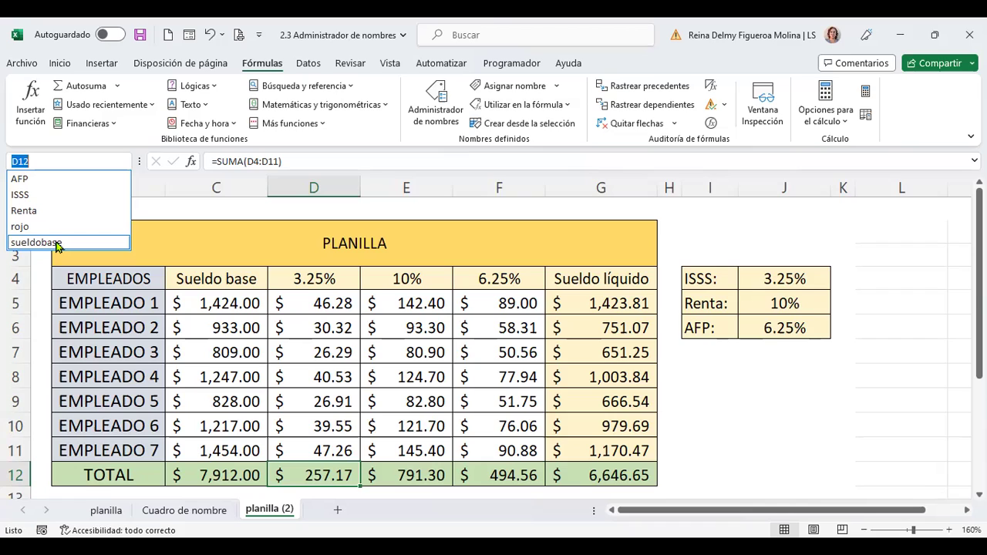
click(83, 162)
text(i:i)
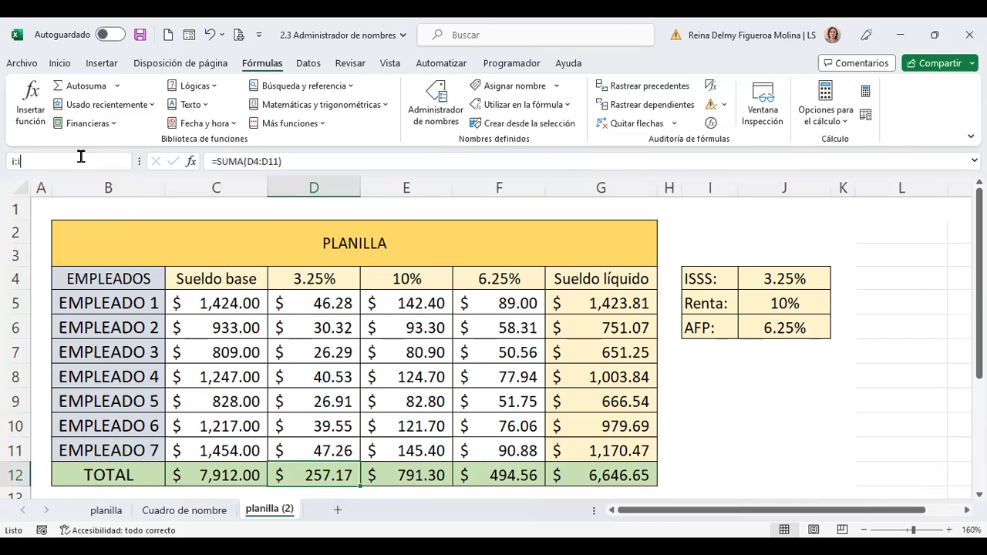
key(Return)
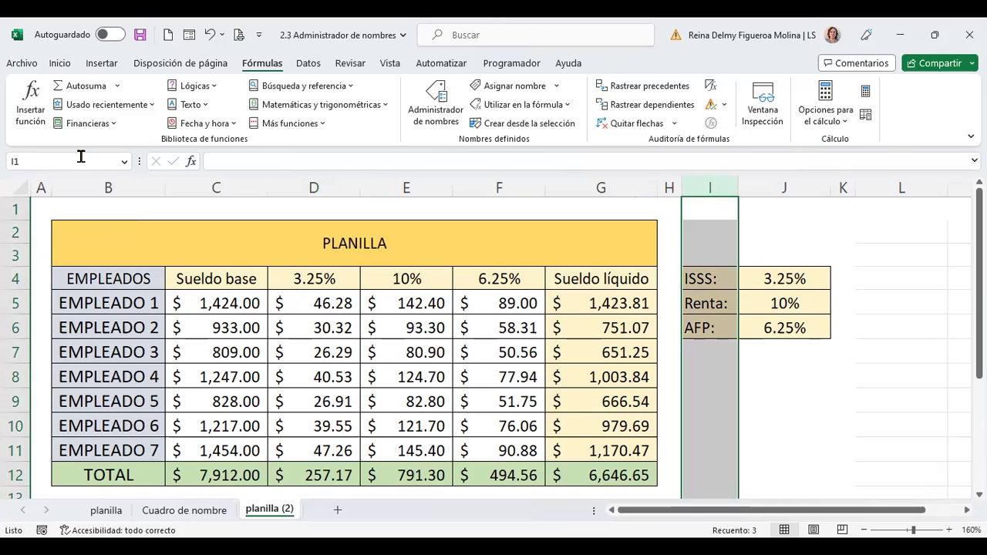
key(Delete)
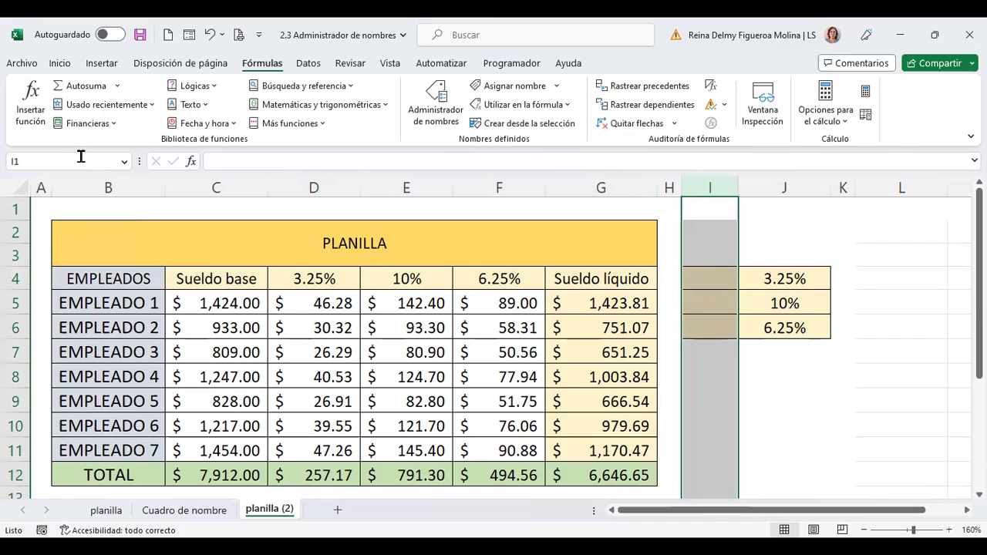
key(ctrl+z)
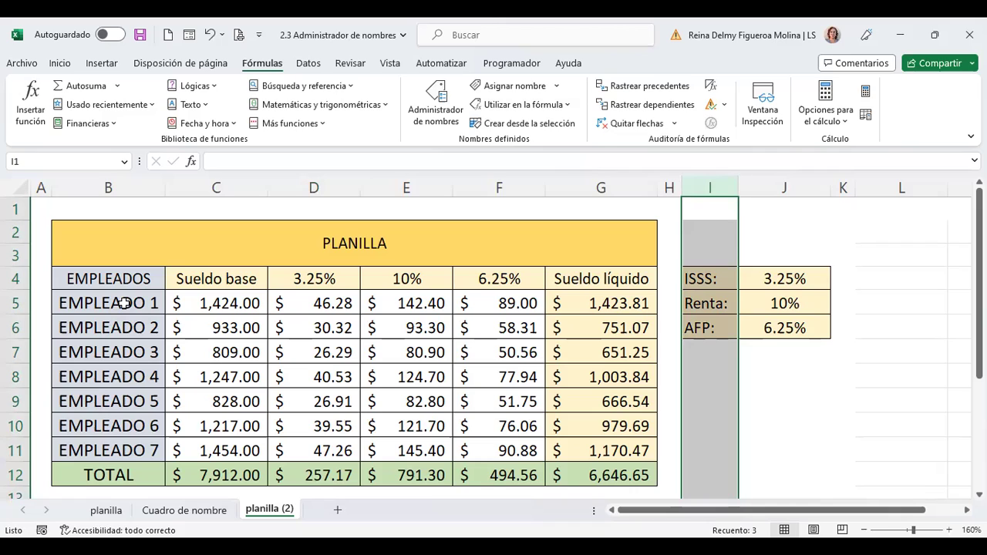
click(72, 162)
text(d5:)
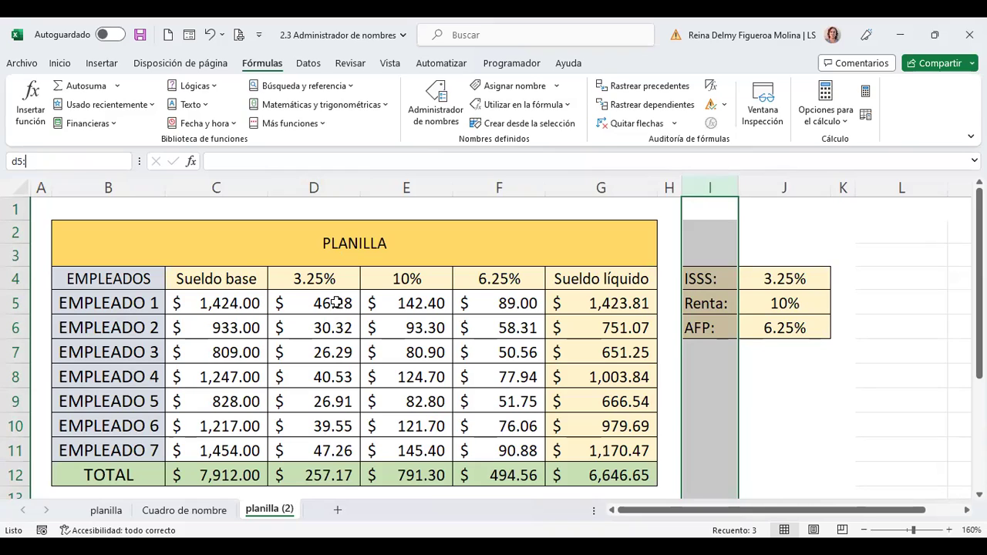
text(g5)
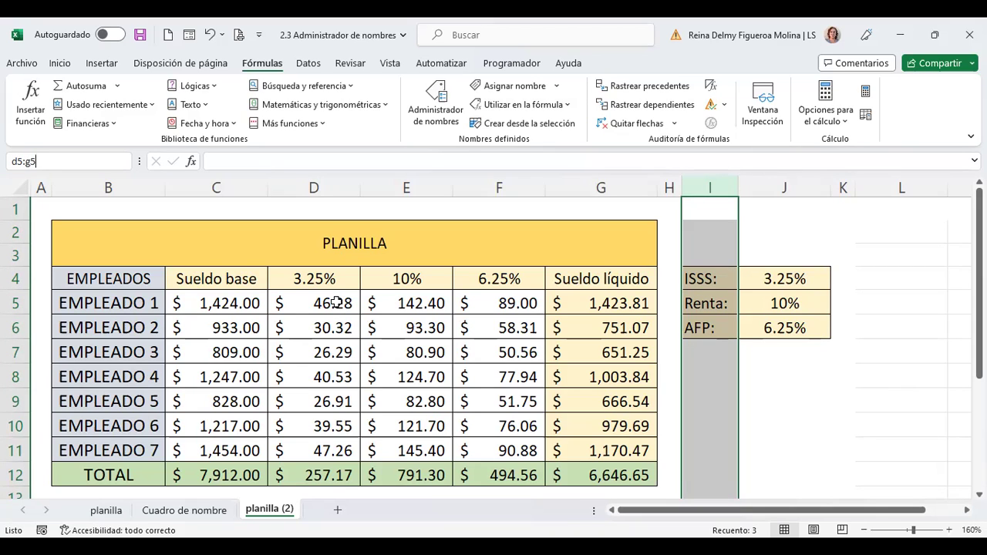
key(Return)
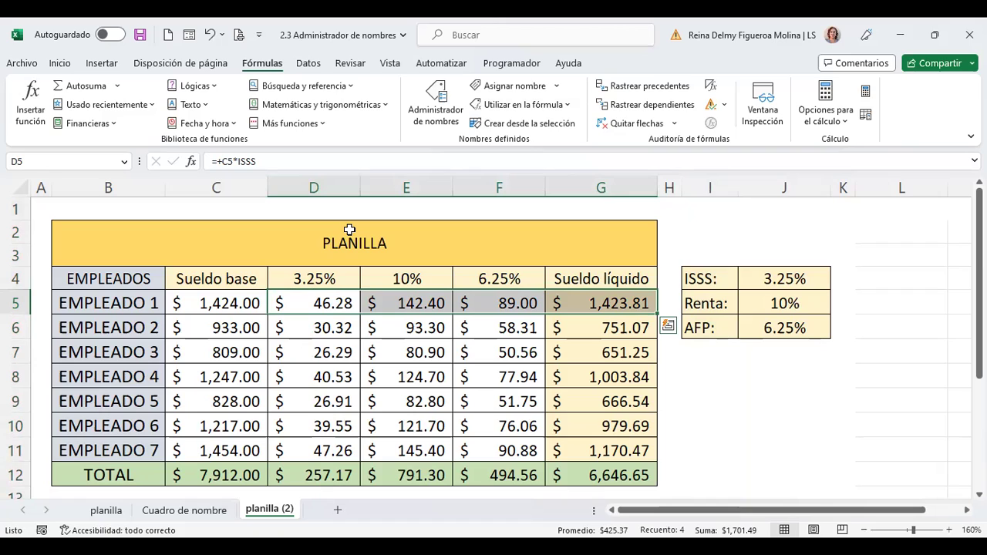
key(Delete)
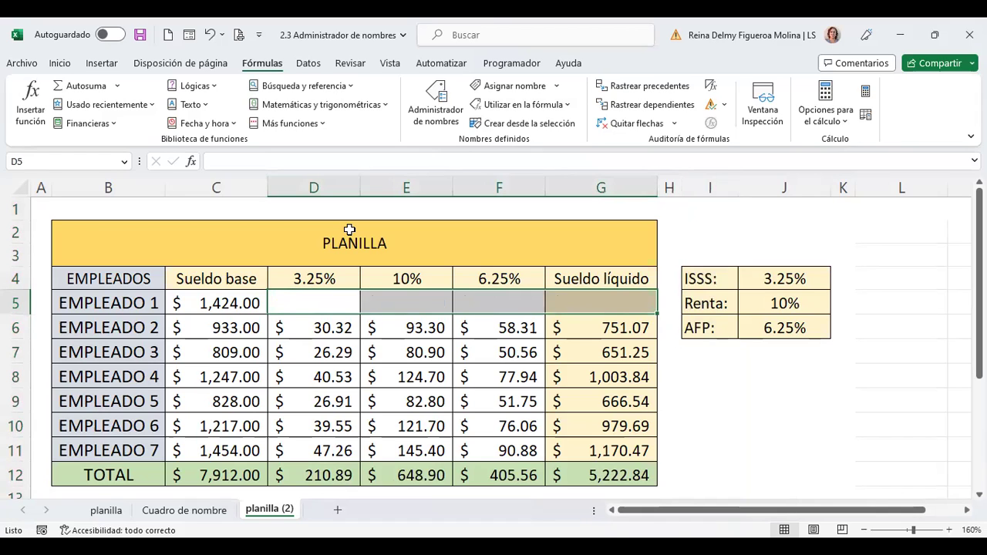
key(ctrl+v)
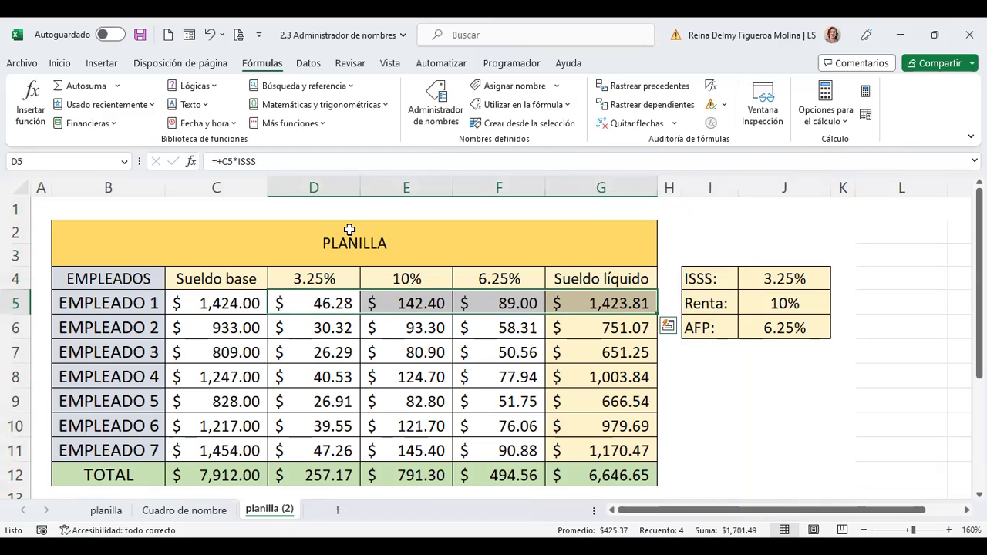
key(Escape)
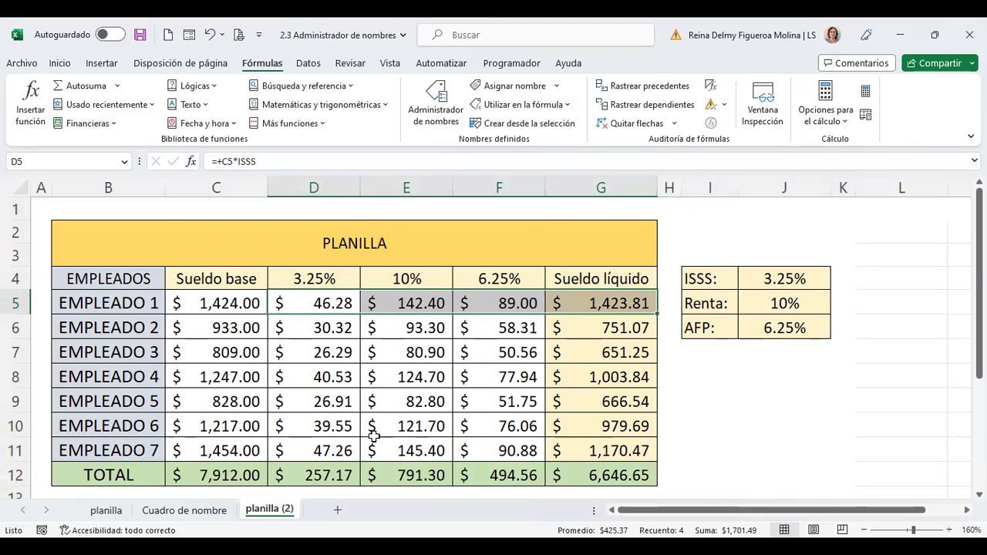
click(13, 303)
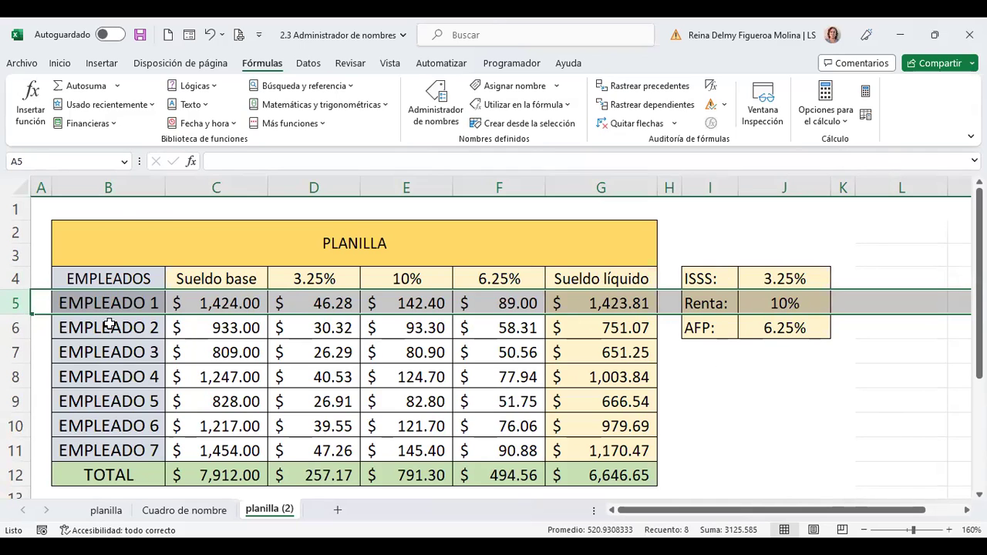
drag(110, 324, 621, 441)
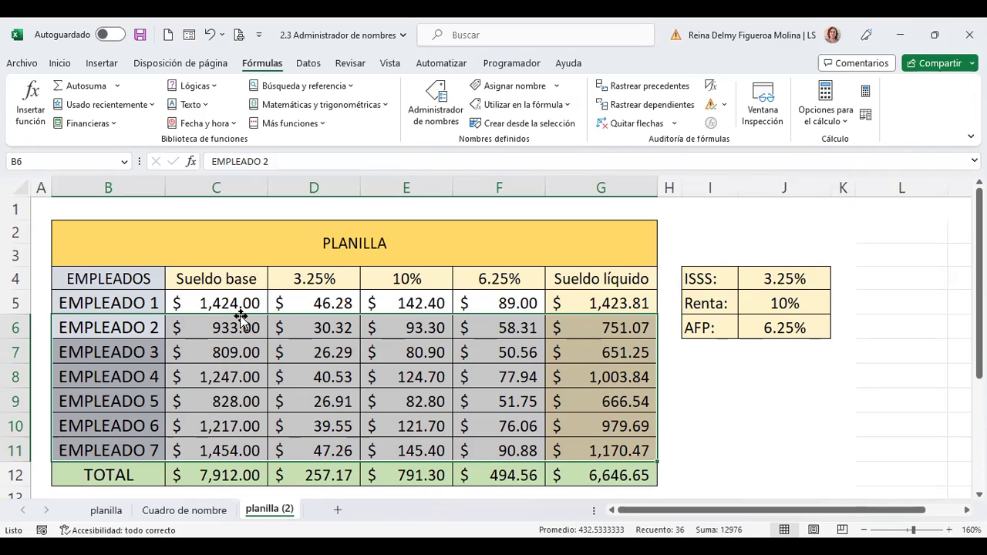
drag(240, 316, 240, 304)
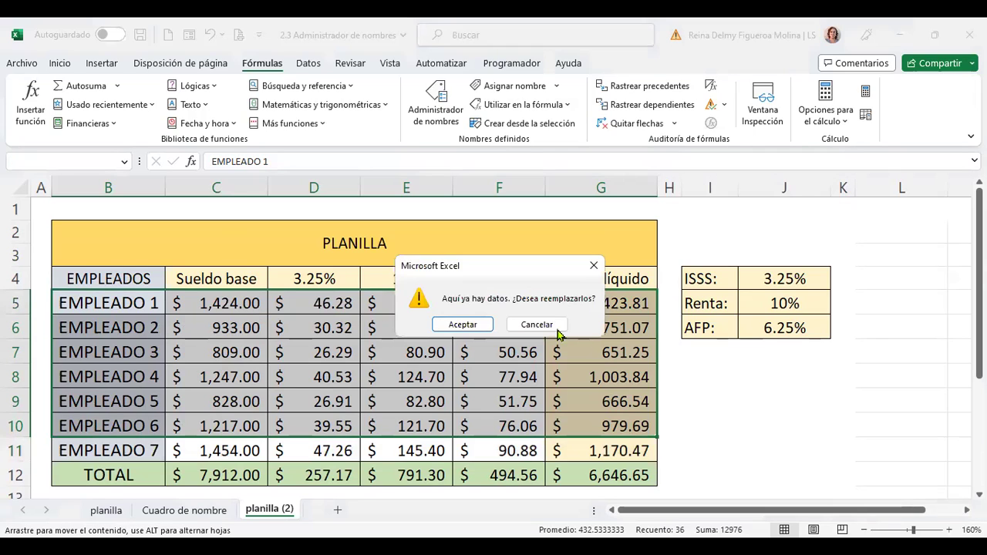
click(463, 325)
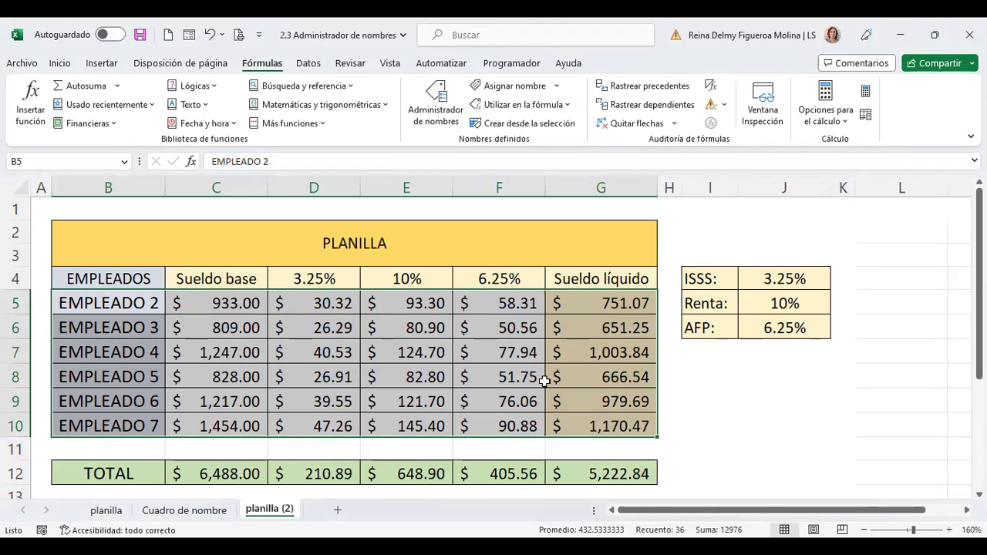
click(16, 449)
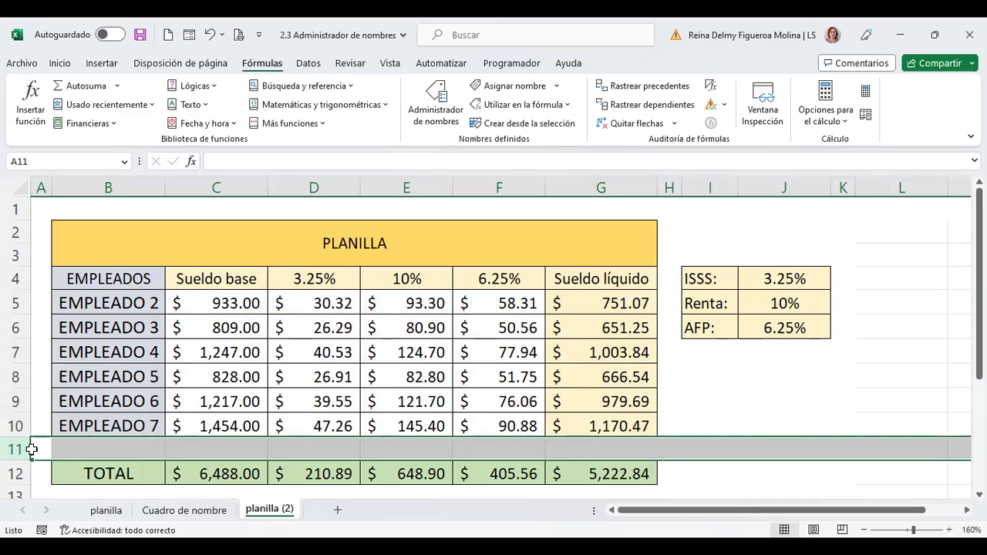
key(ctrl+z)
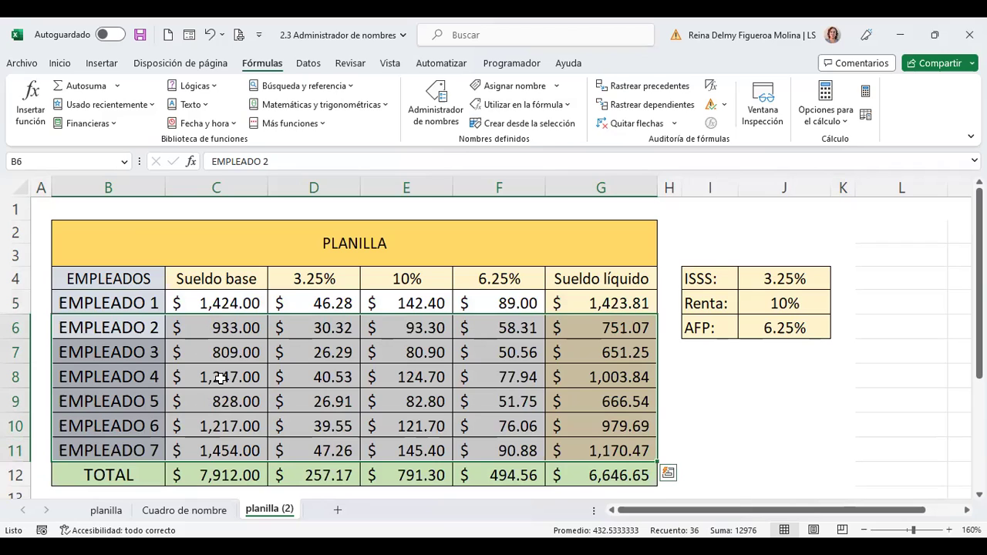
click(242, 323)
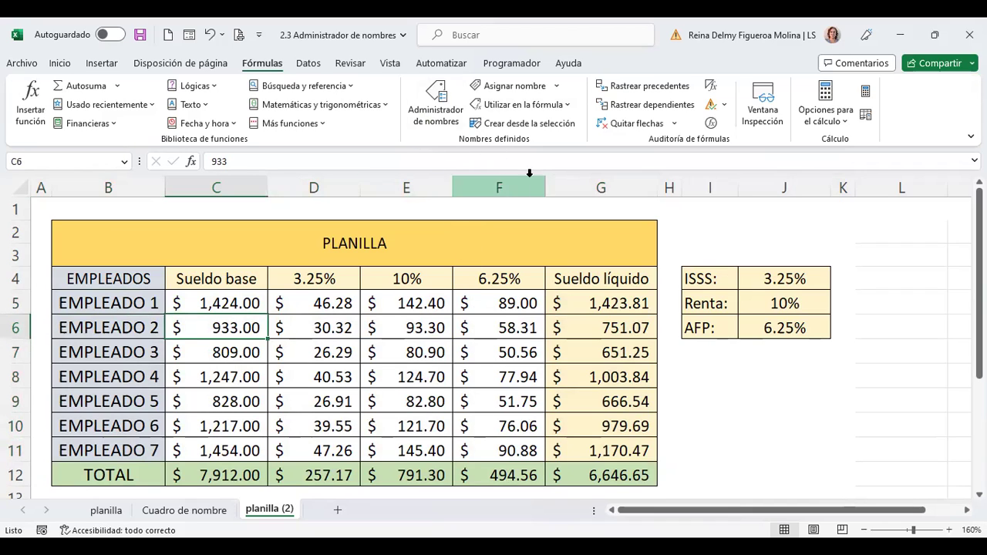
click(431, 115)
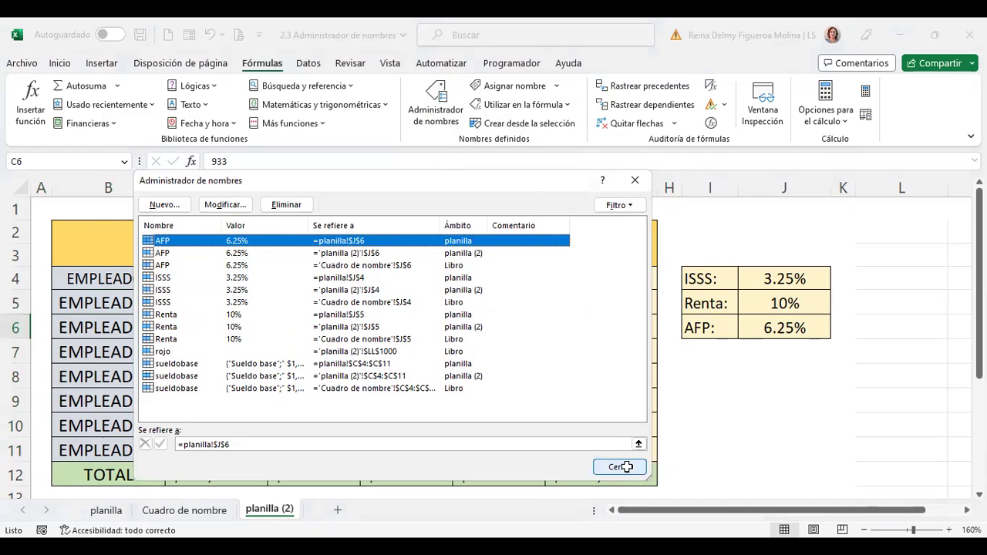
click(623, 466)
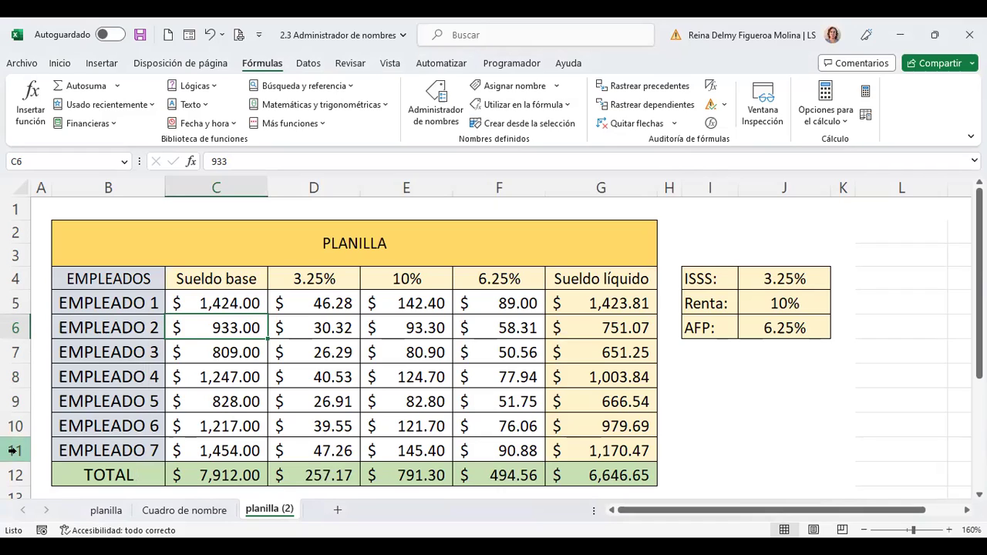
click(230, 474)
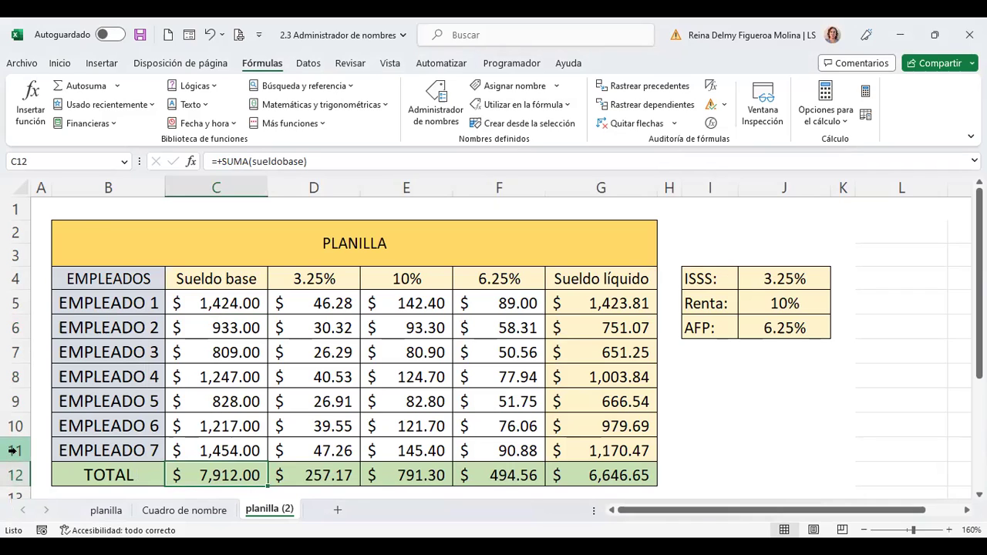
click(13, 450)
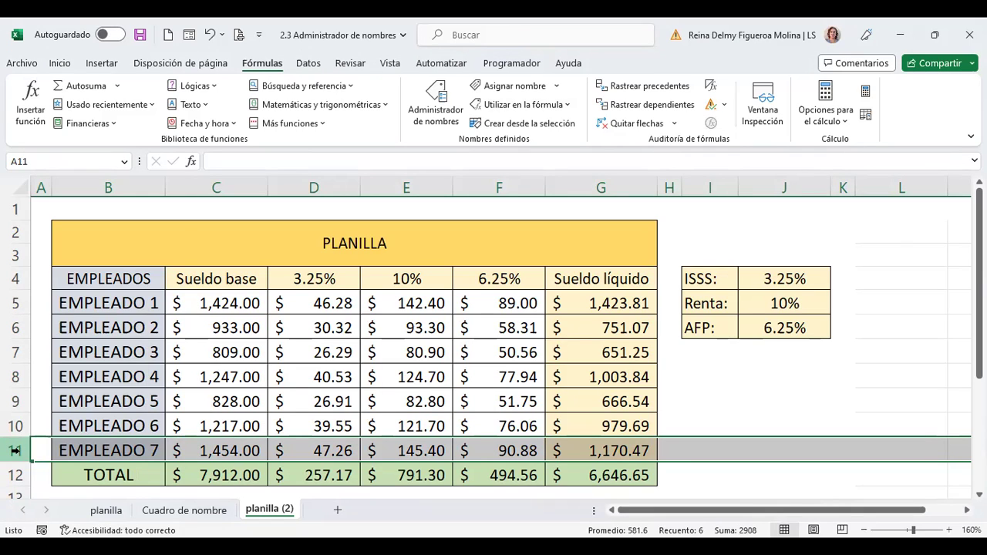
right_click(14, 451)
click(79, 336)
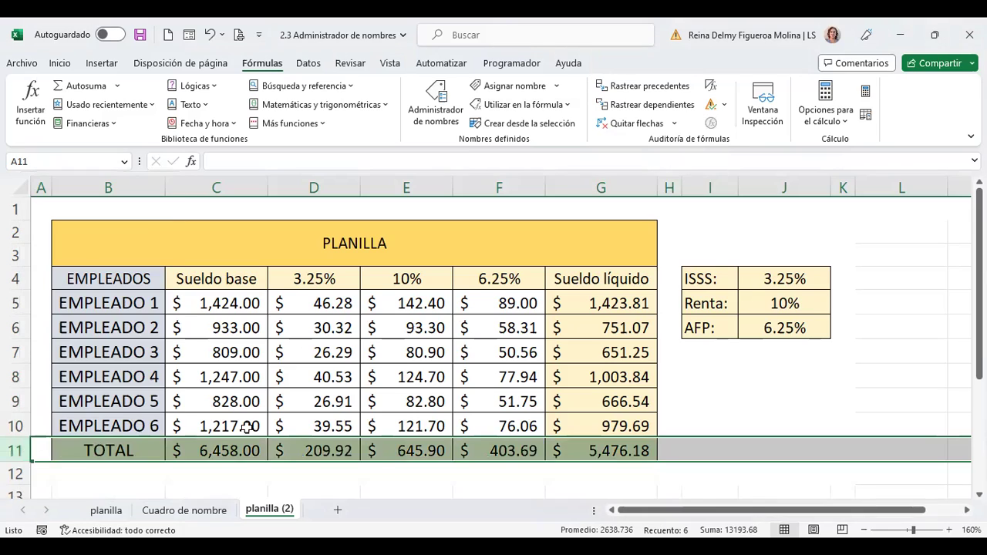
click(226, 450)
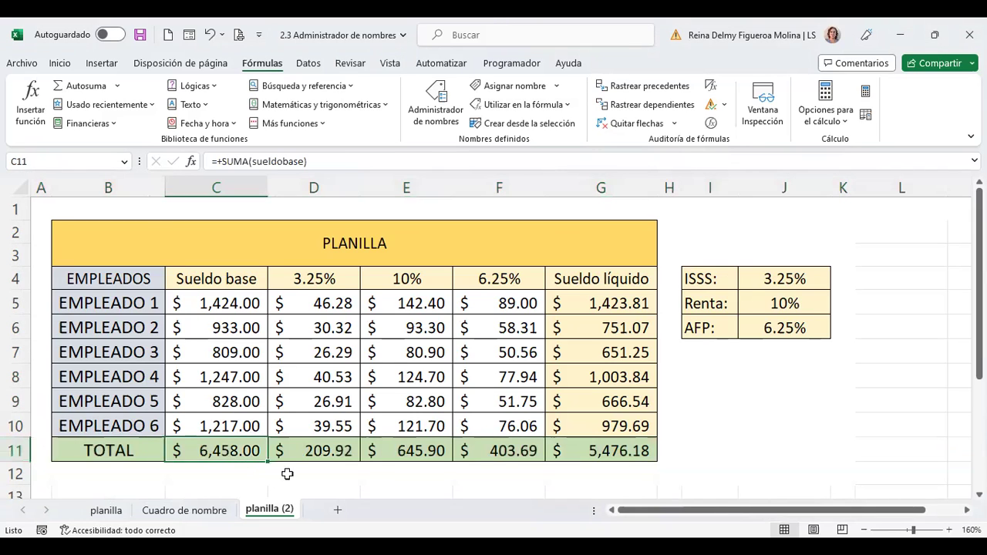
click(333, 449)
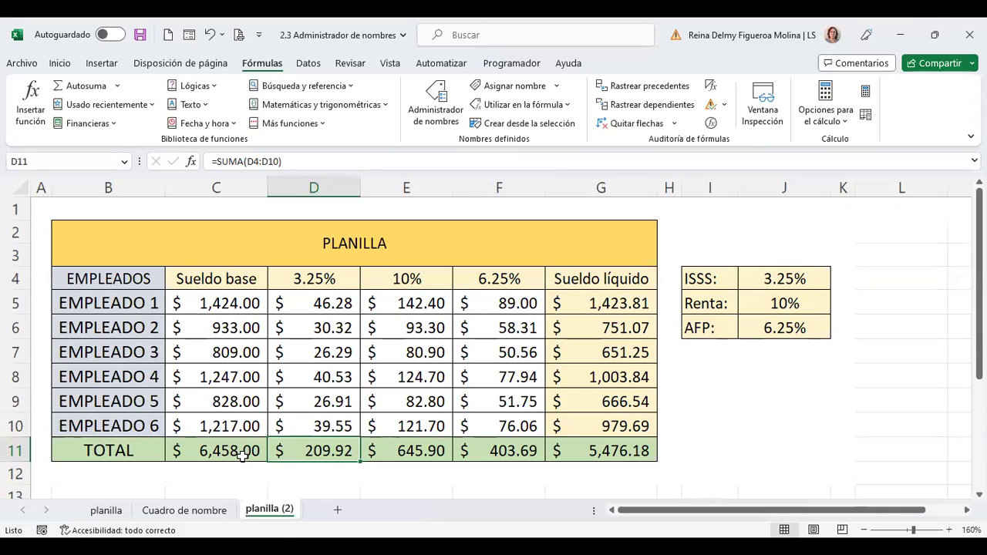
key(ctrl+z)
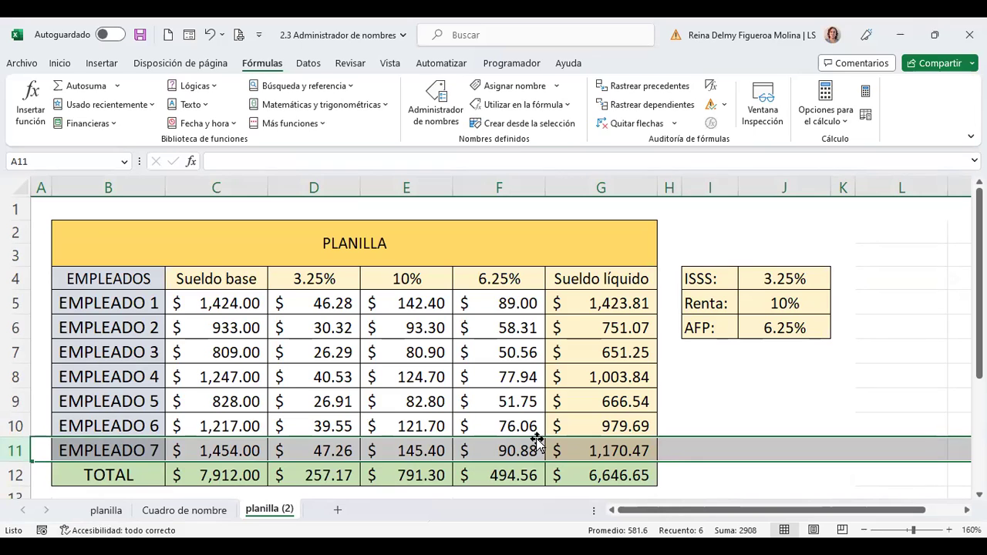
- Review the ISSS, Renta and AFP rate formulas in columns D–F, then select the Sueldo líquido column G
click(319, 450)
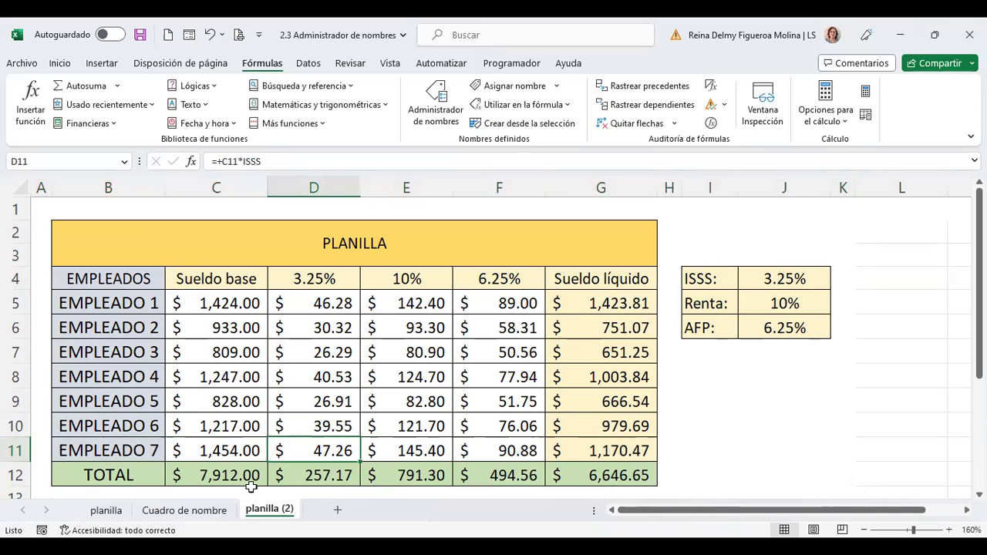
click(216, 477)
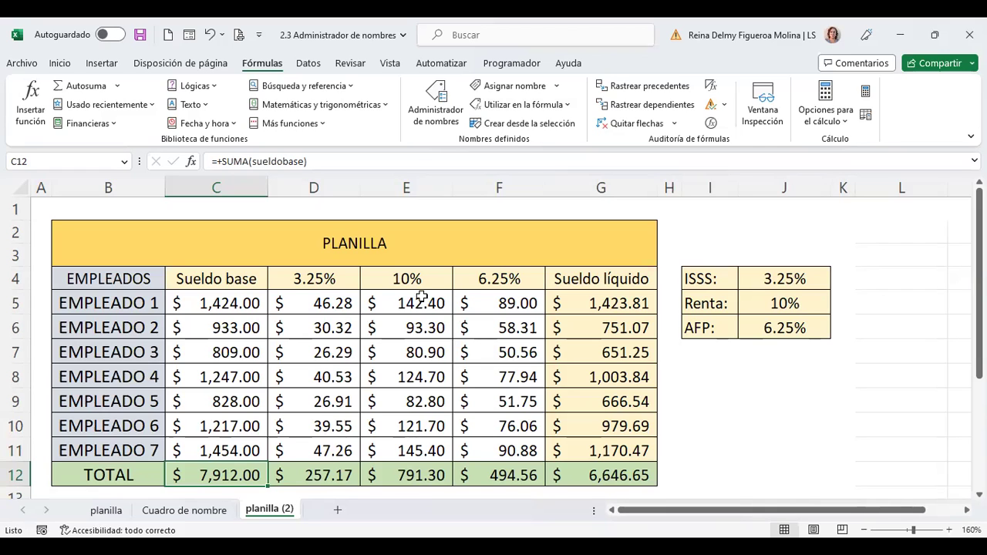
click(503, 280)
click(319, 279)
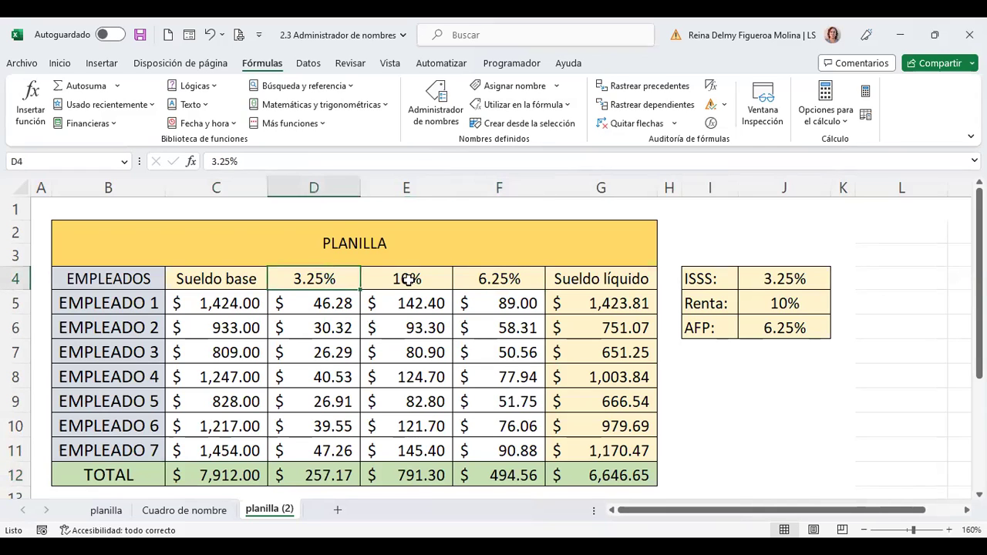
click(416, 279)
click(419, 304)
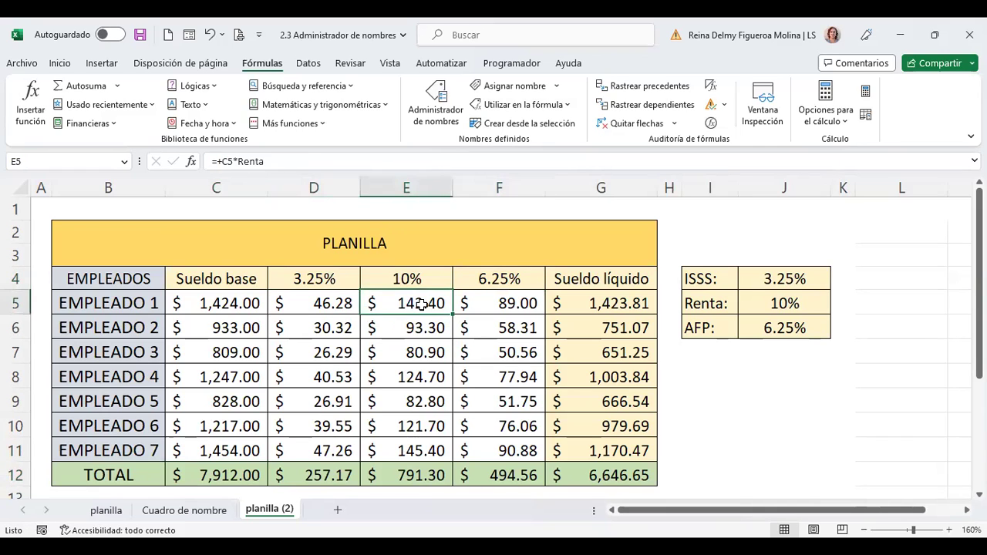
click(489, 302)
click(488, 334)
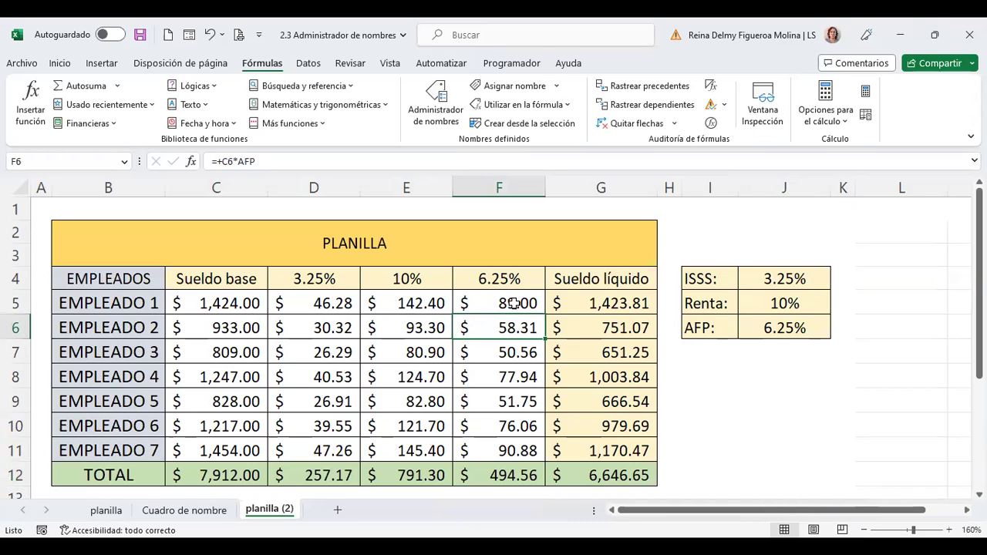
click(515, 303)
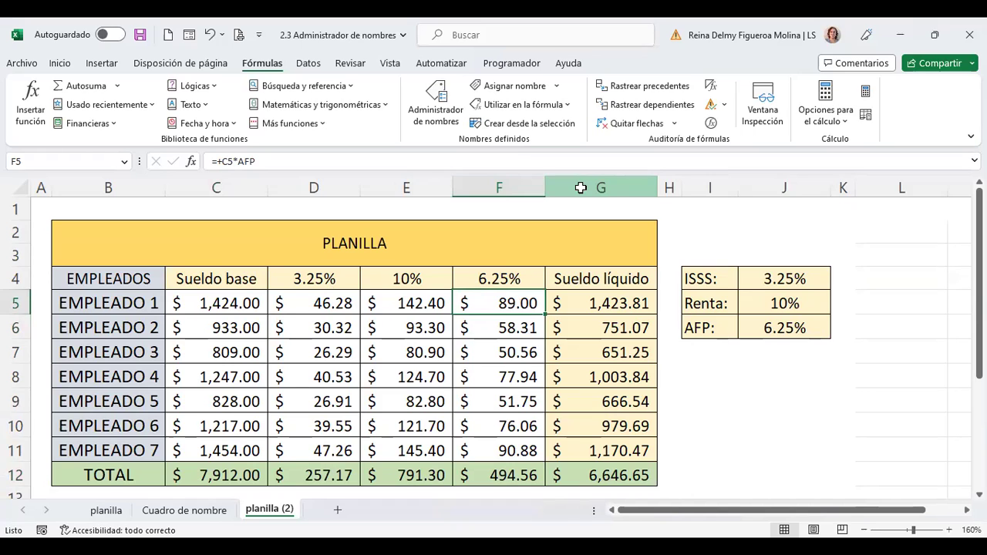
click(581, 185)
- Insert a blank column before Sueldo líquido and head it 'Seguro de vida' in G4
right_click(582, 187)
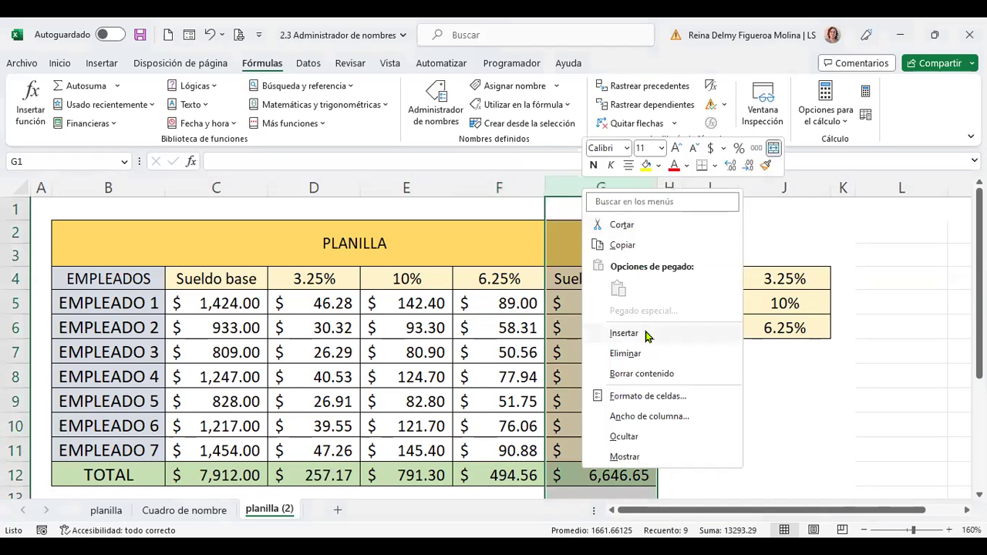
click(624, 333)
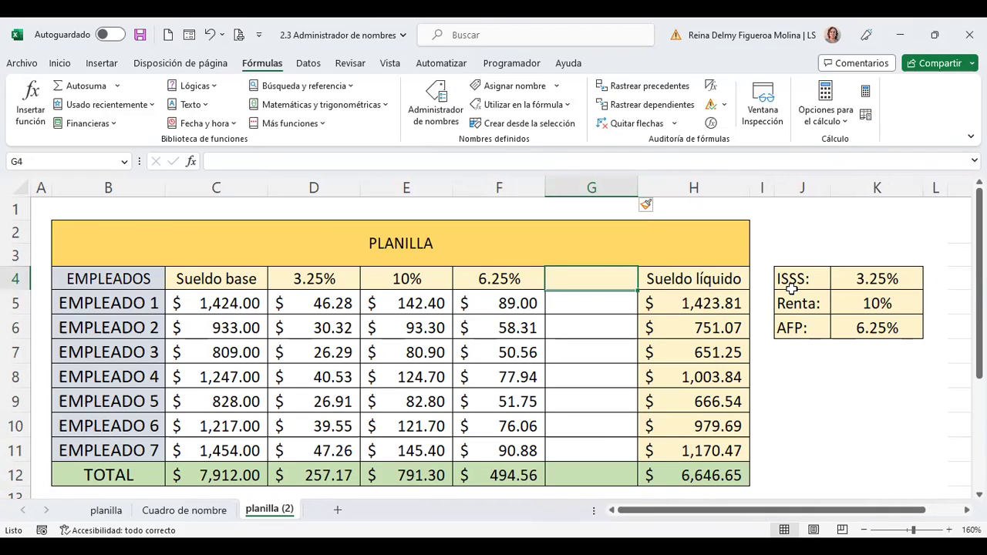
text(SV)
key(BackSpace)
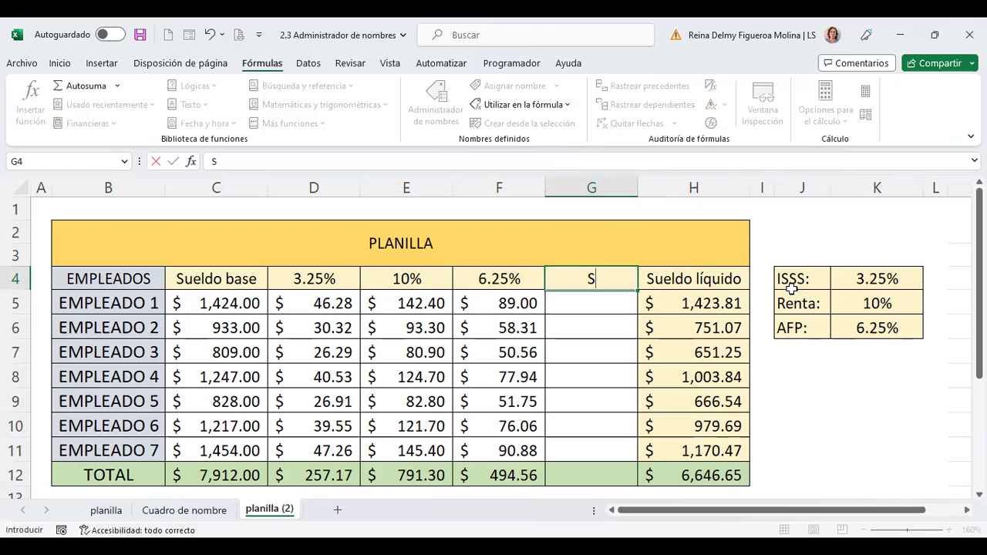
key(BackSpace)
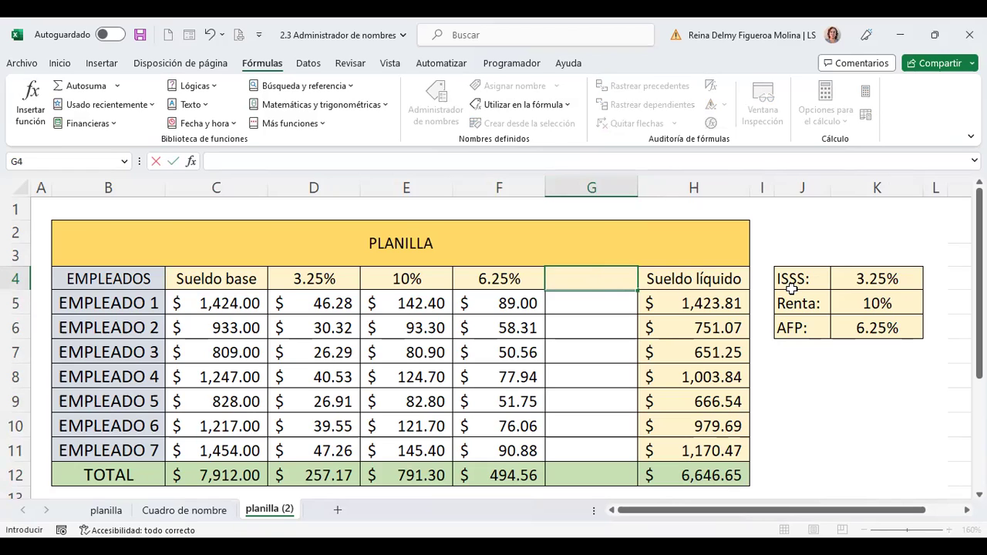
text(Seguro )
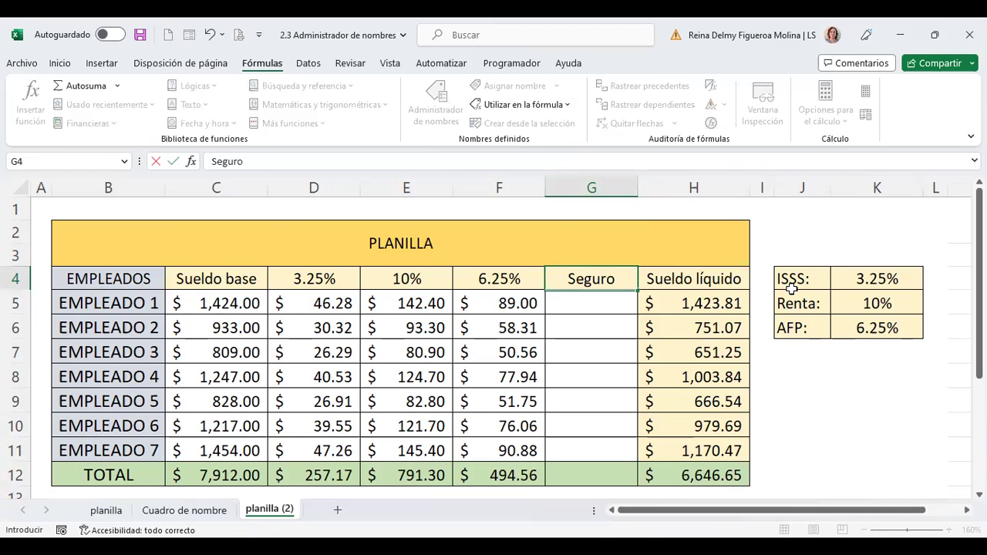
text(de vida)
key(Return)
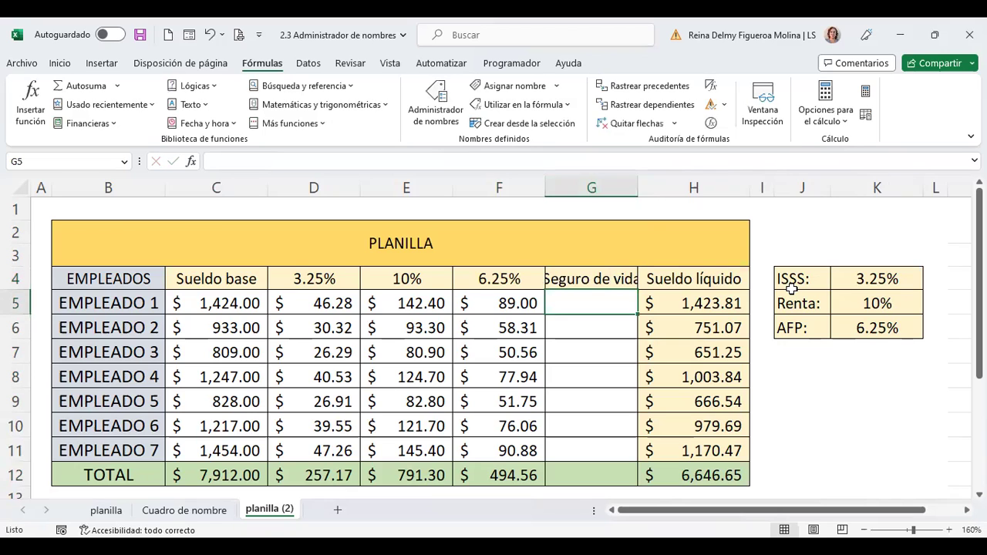
key(Up)
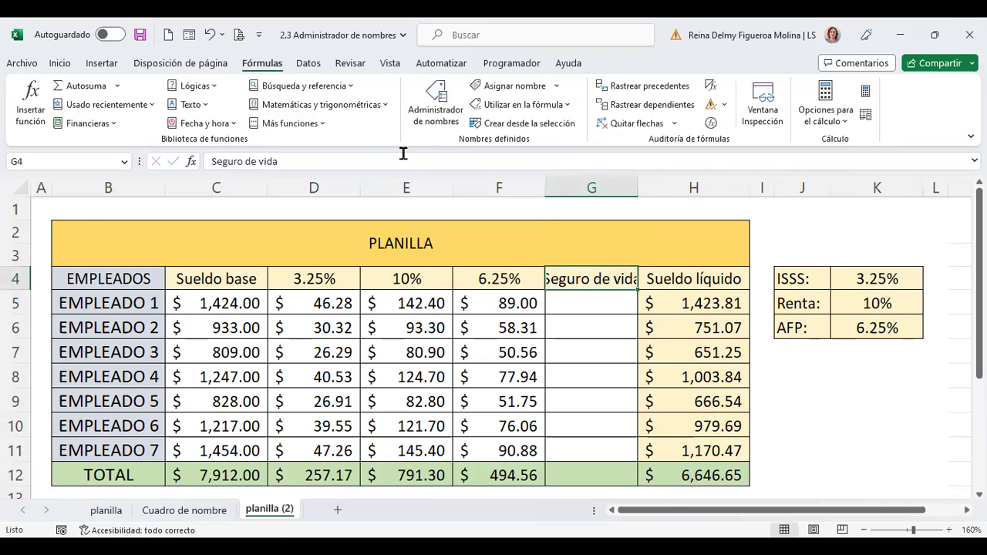
- Try Wrap Text on the G4 header, then apply Shrink to fit from Format Cells Alignment instead
click(60, 63)
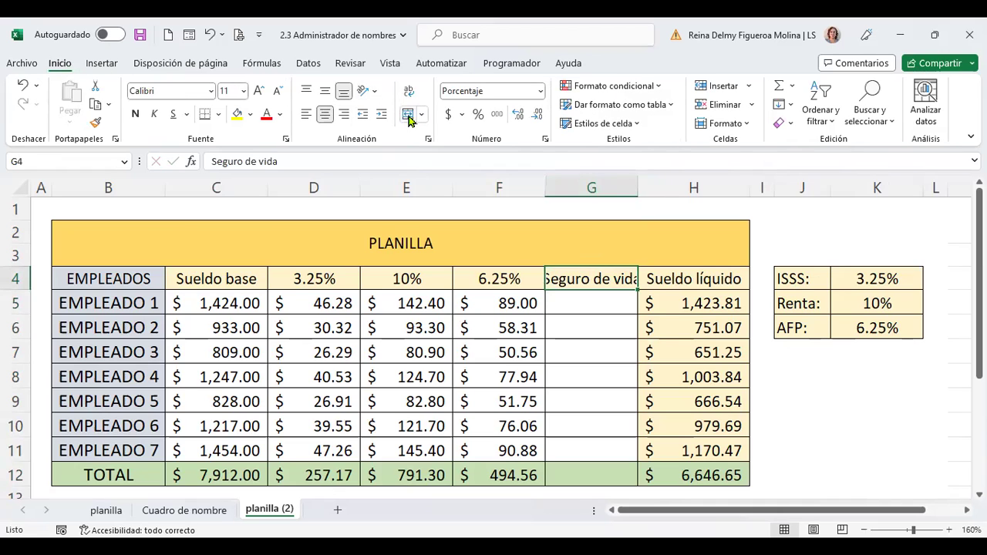
click(410, 94)
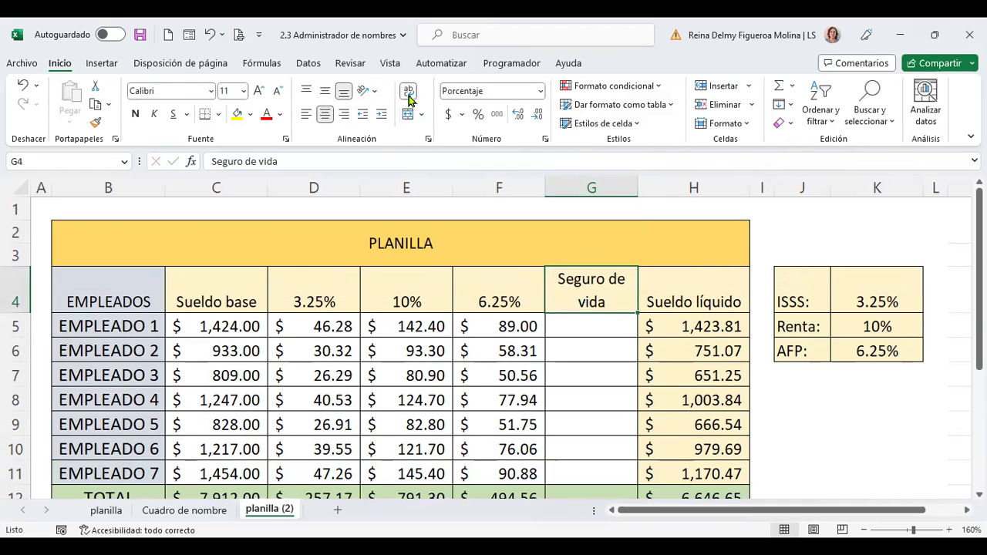
click(410, 94)
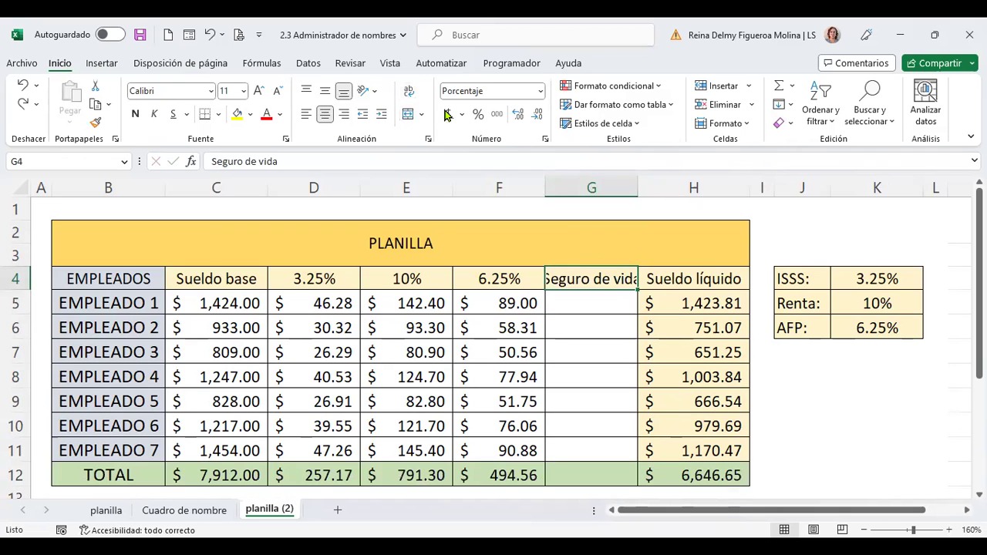
click(429, 142)
click(254, 325)
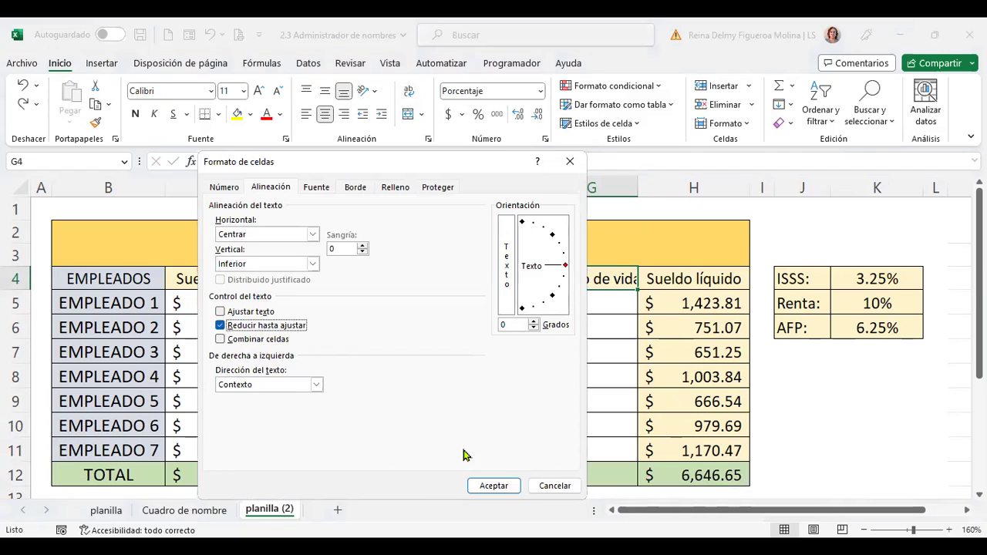
click(493, 486)
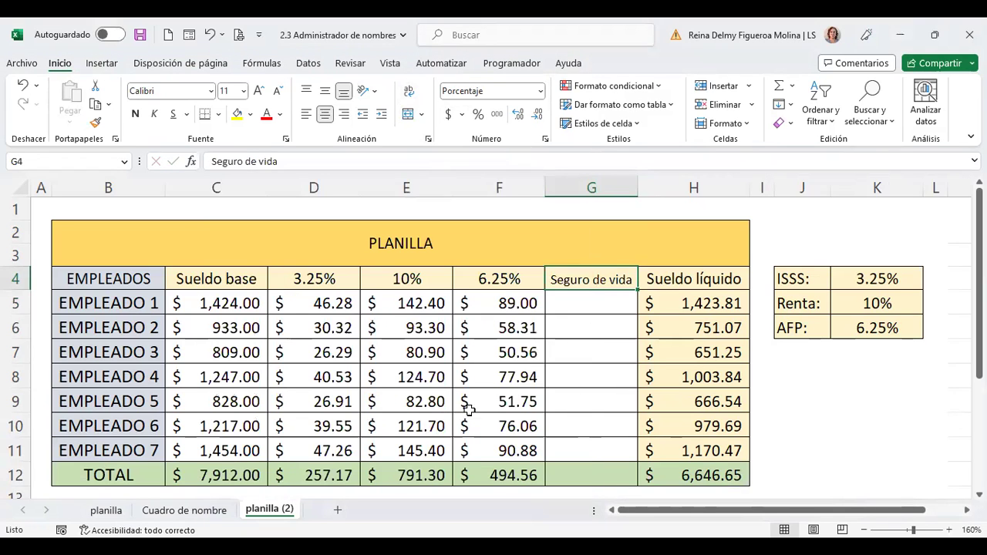
click(578, 302)
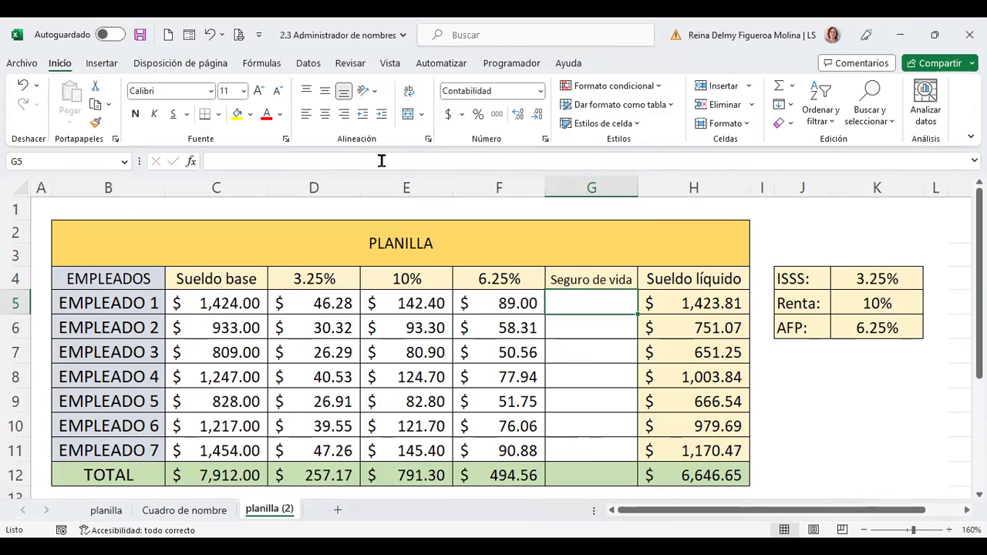
click(262, 63)
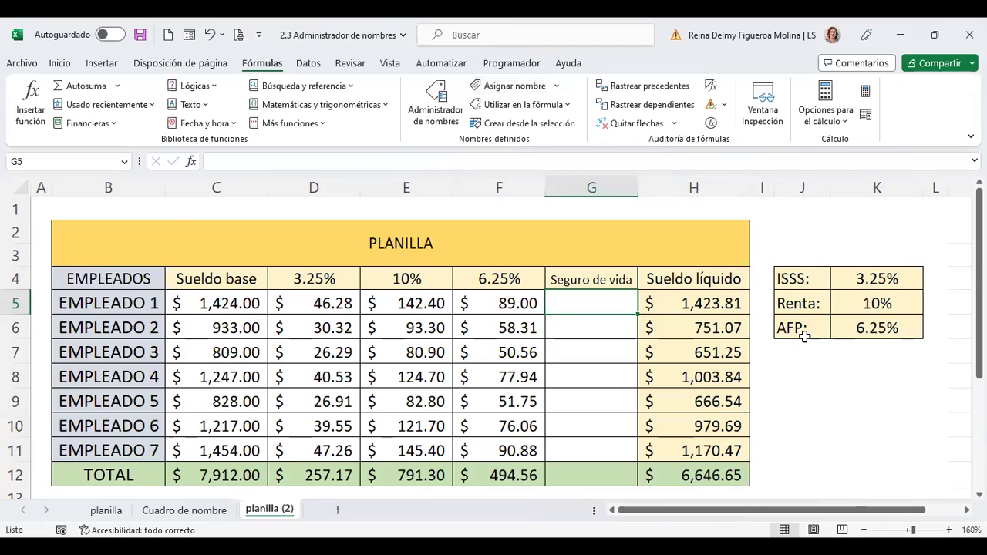
- Define the name Seguro_de_vida with workbook (Libro) scope, referring to the constant 1%
click(520, 88)
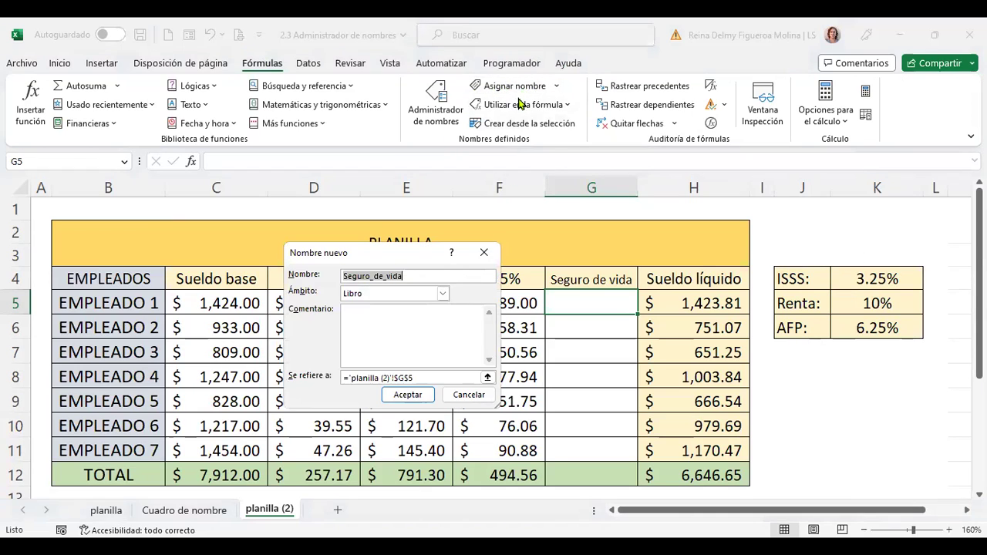
click(416, 275)
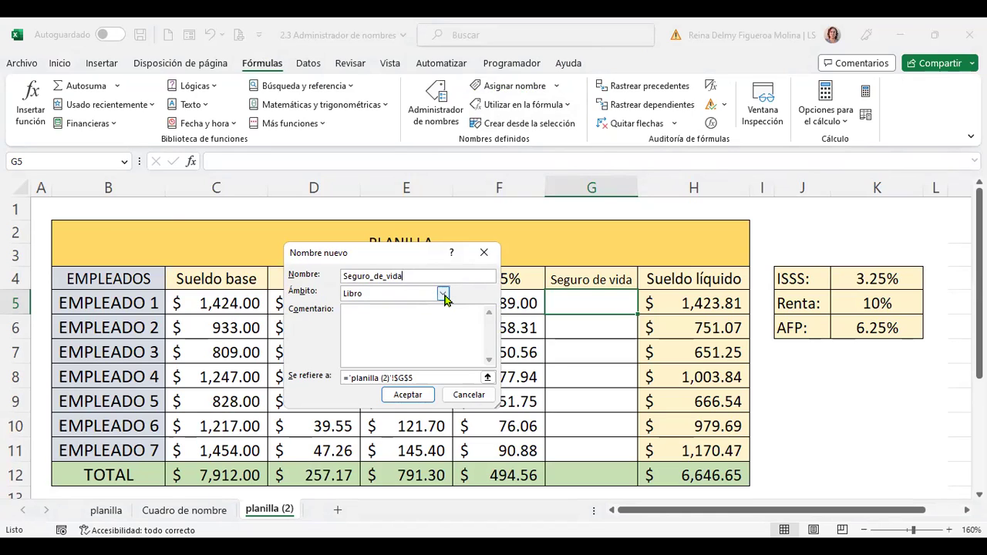
click(443, 295)
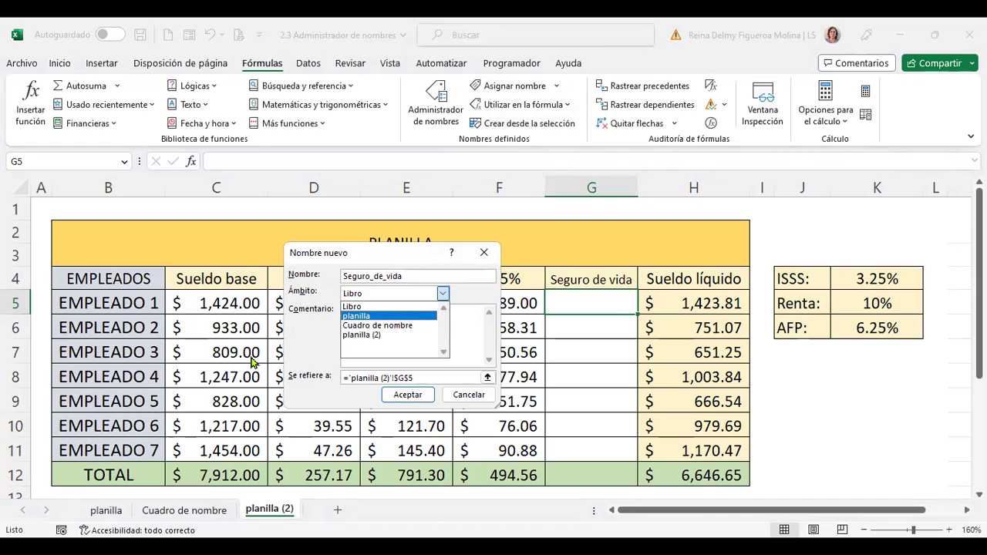
click(396, 306)
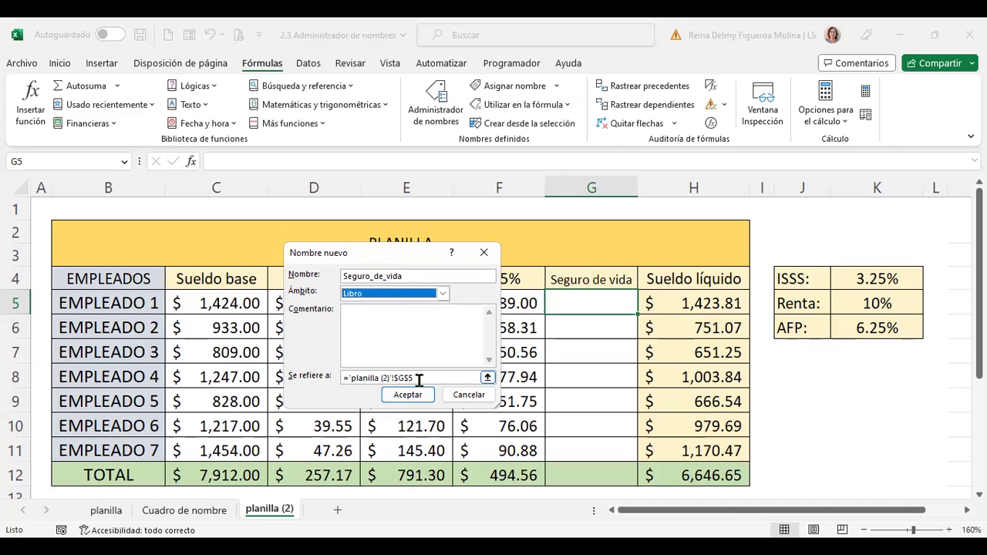
drag(420, 379, 345, 378)
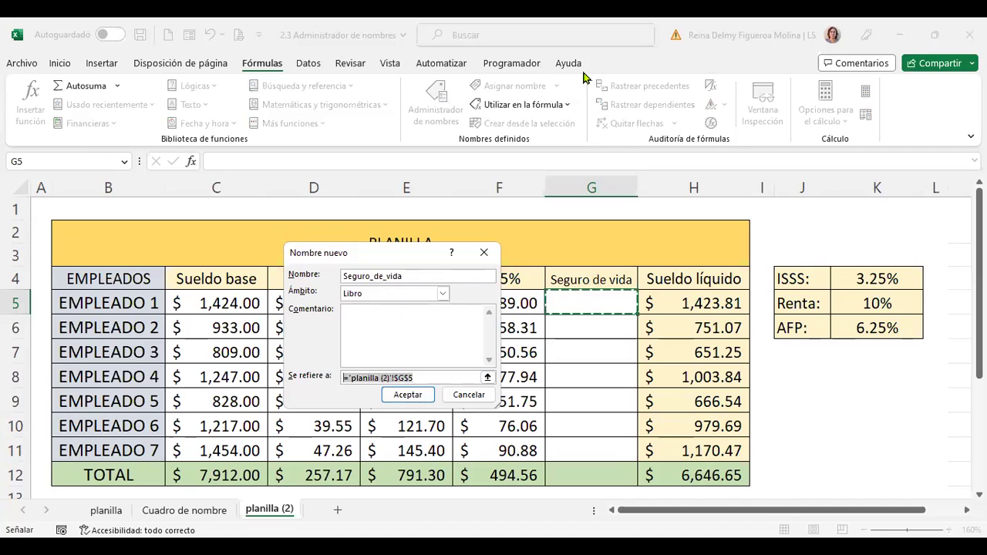
text(1)
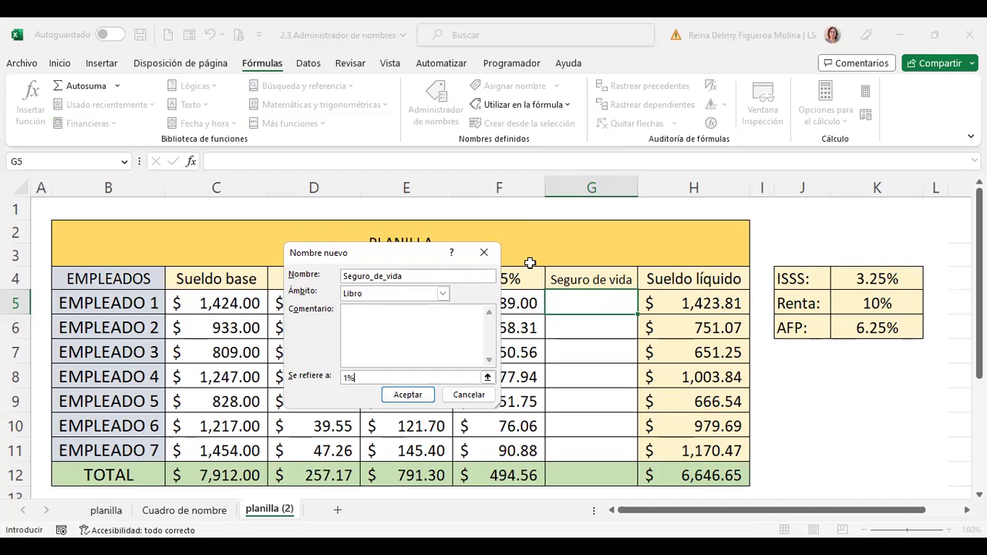
click(414, 398)
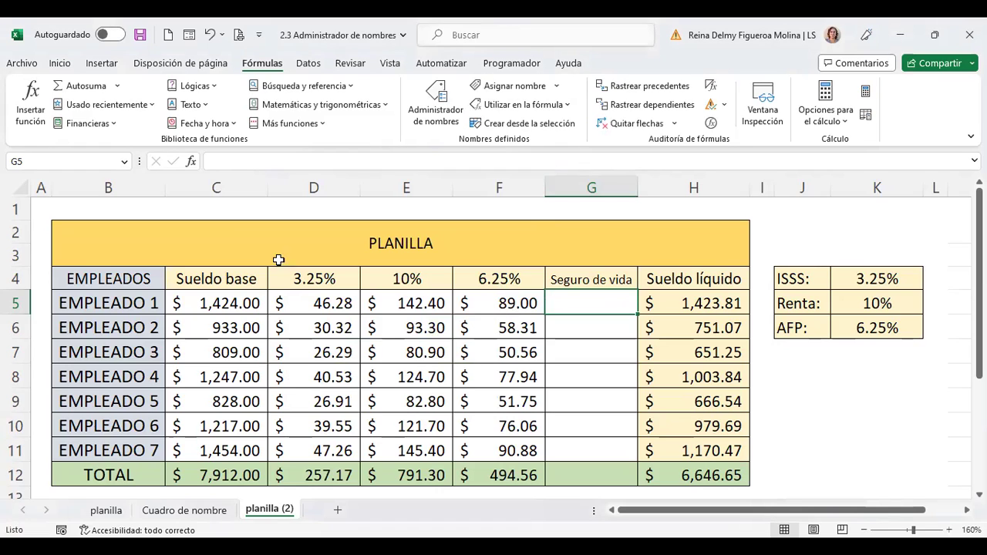
- Enter =+C5*Seguro_de_vida in G5, giving Empleado 1's life insurance of $14.24
click(126, 163)
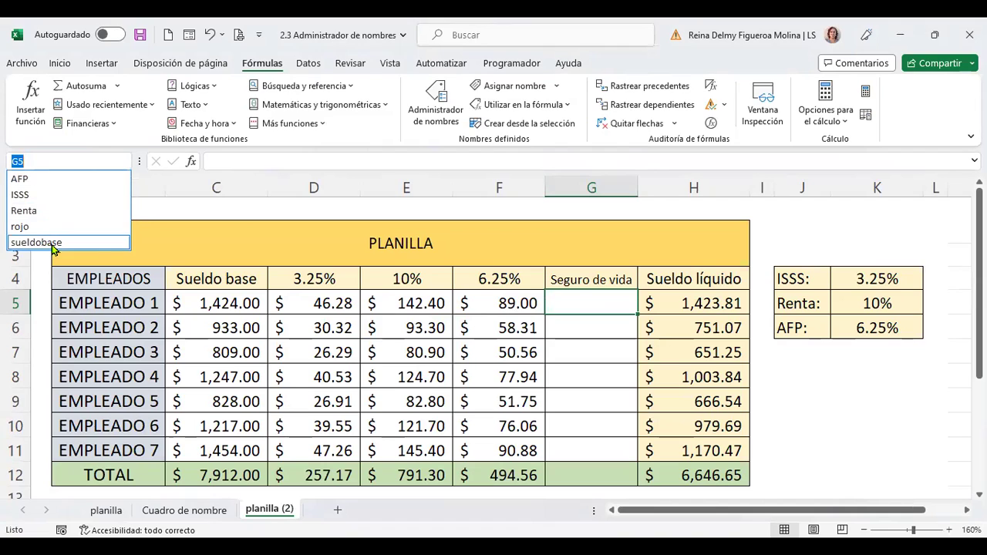
key(Escape)
text(+)
click(601, 296)
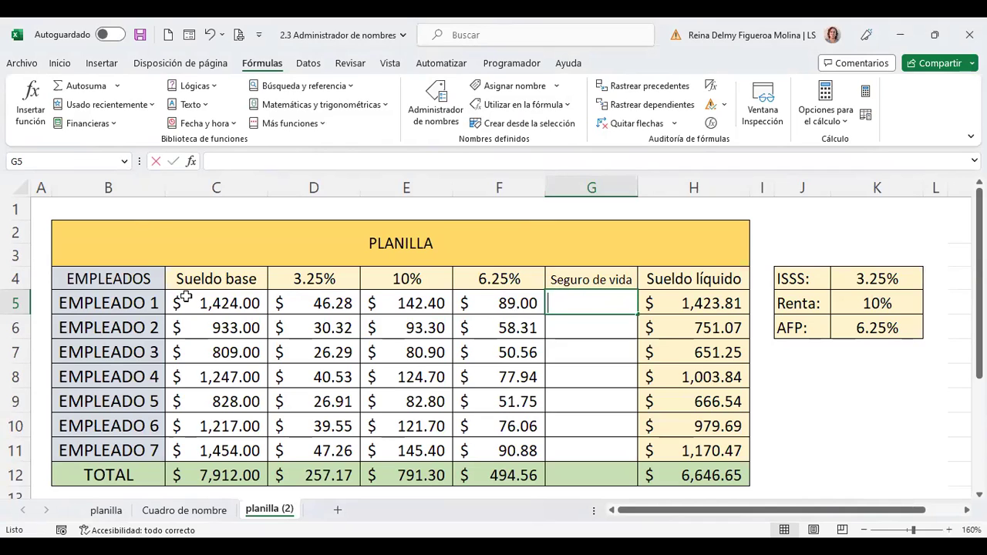
text(+)
click(232, 304)
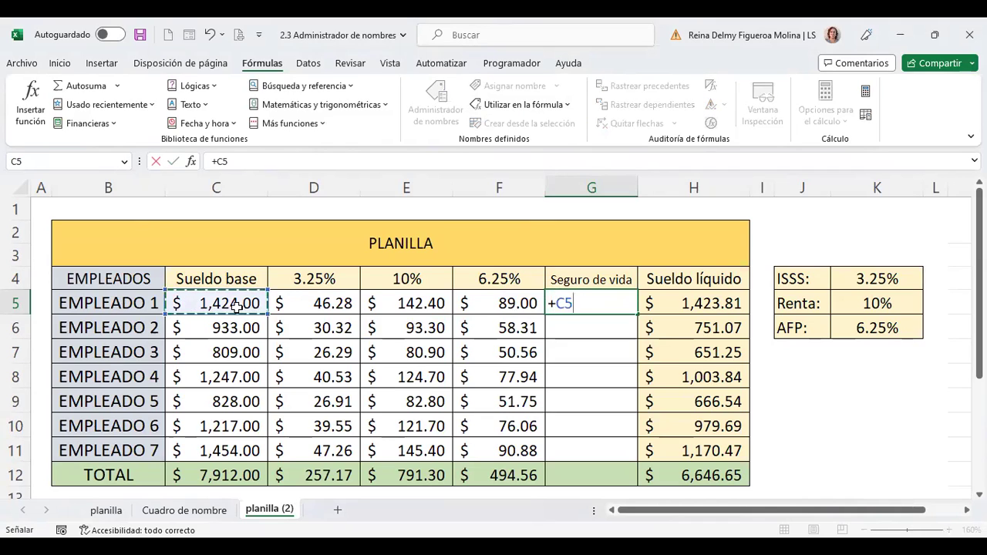
text(*)
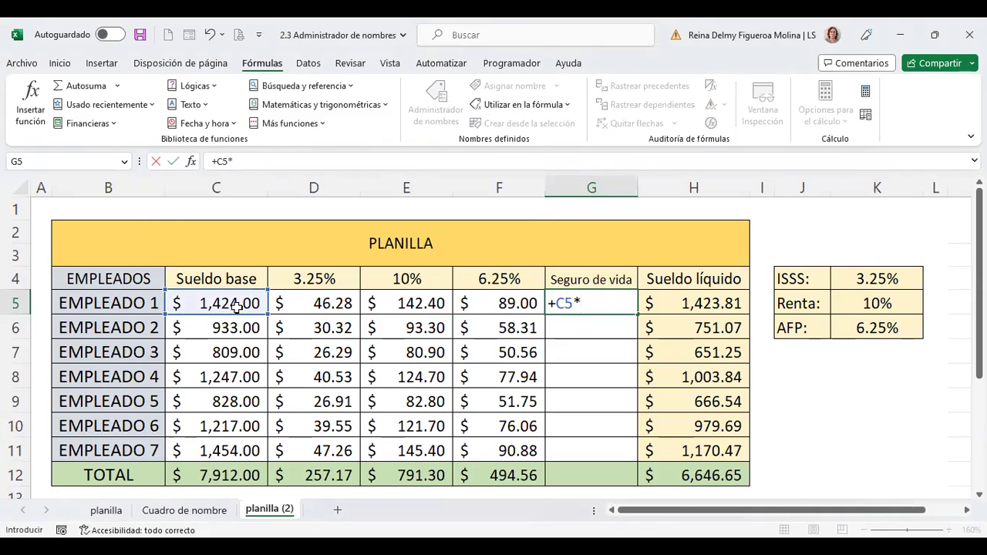
text(seg)
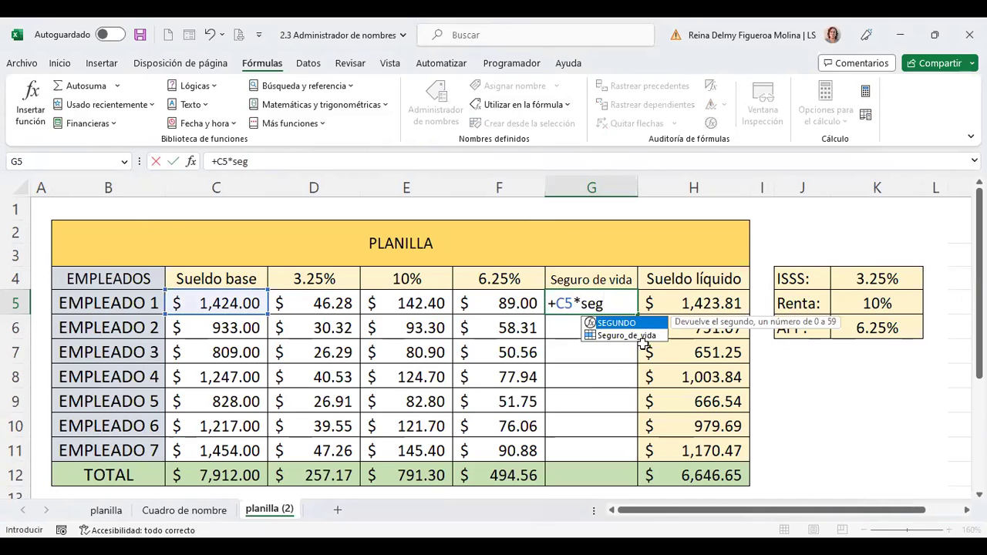
double_click(650, 336)
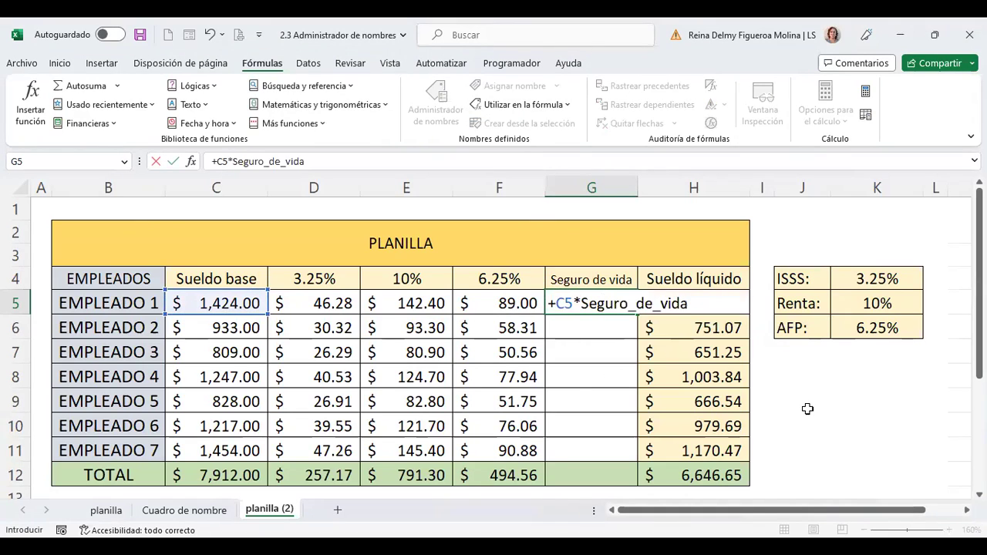
key(Return)
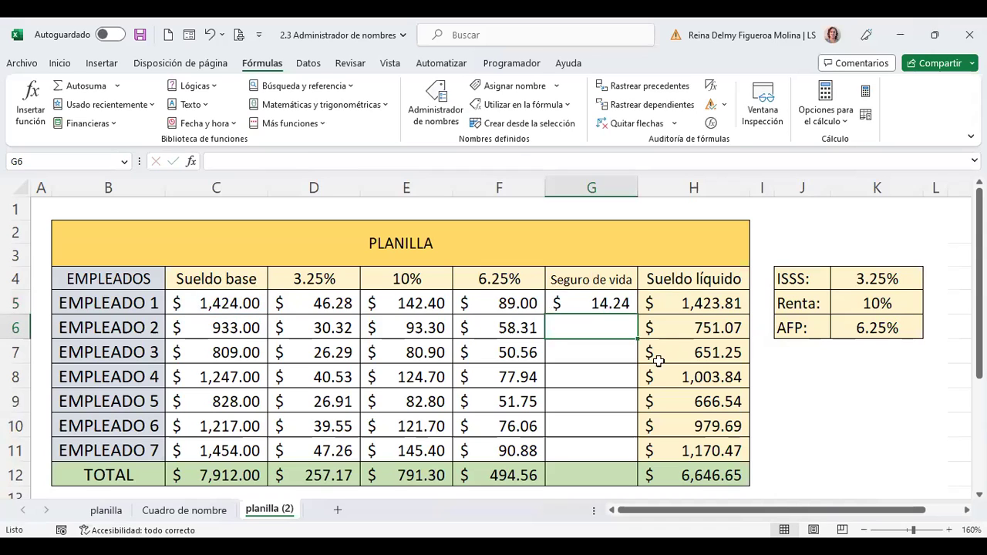
- Fill G5's life insurance formula down to G11 for Empleados 2–7
click(603, 302)
drag(637, 316, 629, 455)
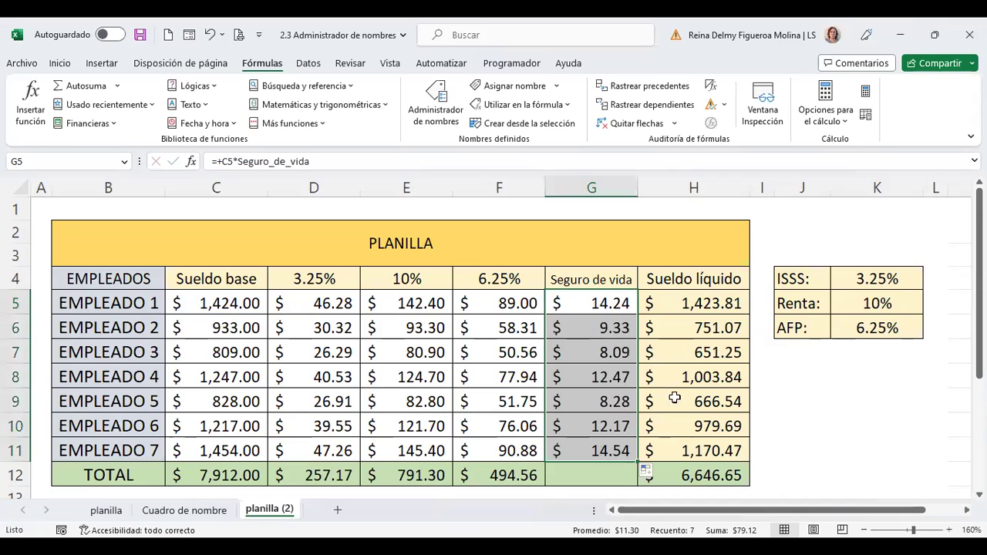
click(614, 299)
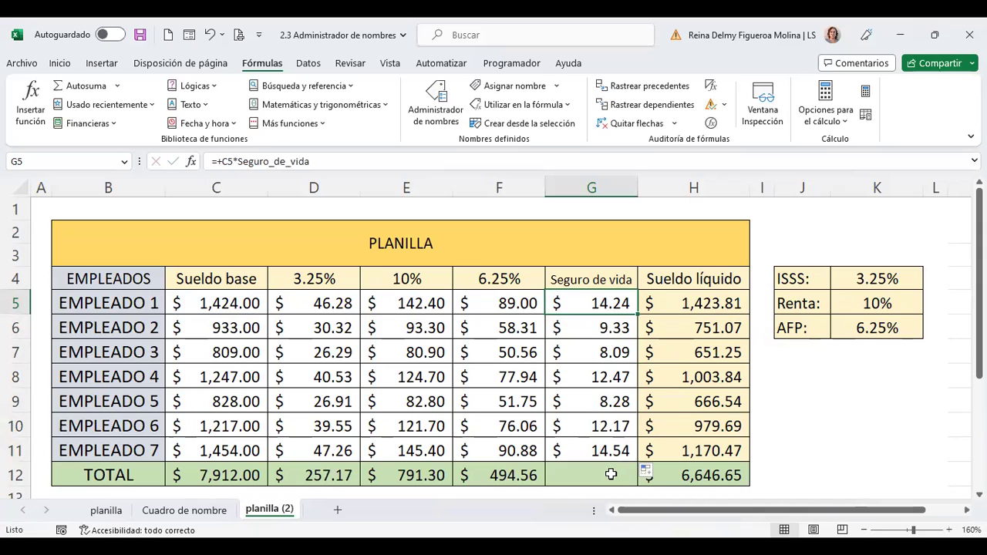
- Name the insurance amounts G5:G11 'seguro' using the Name Box
click(610, 474)
click(598, 279)
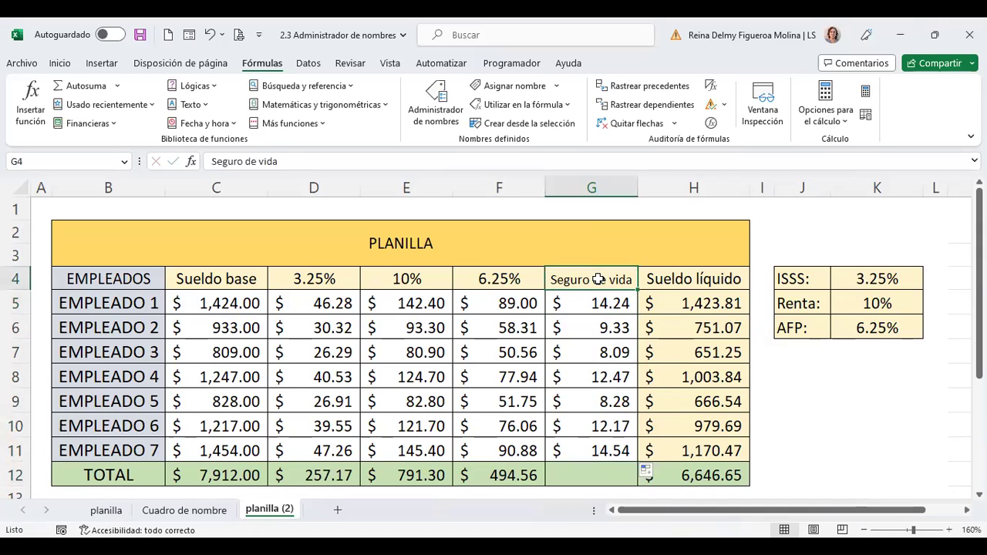
click(598, 475)
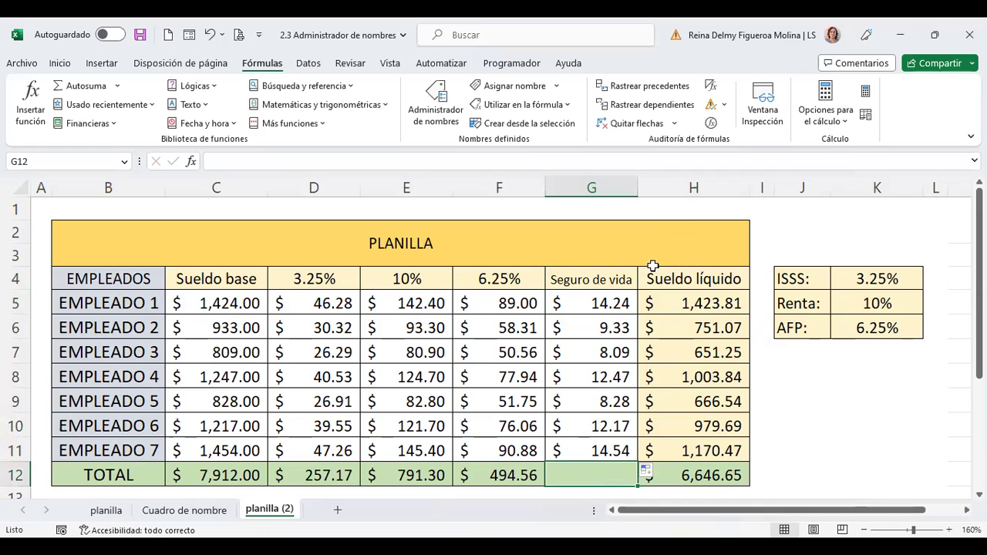
drag(601, 305, 597, 445)
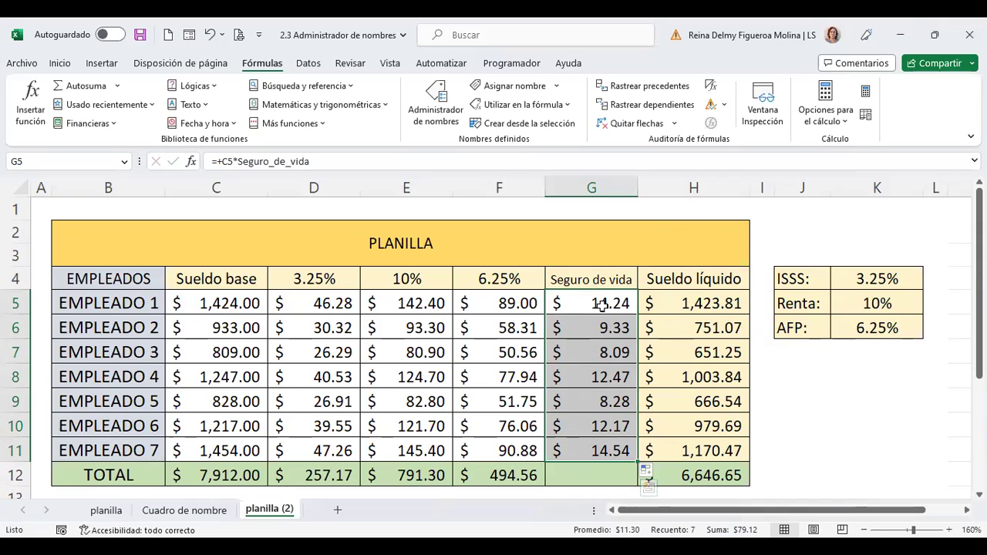
click(55, 162)
text(seguro)
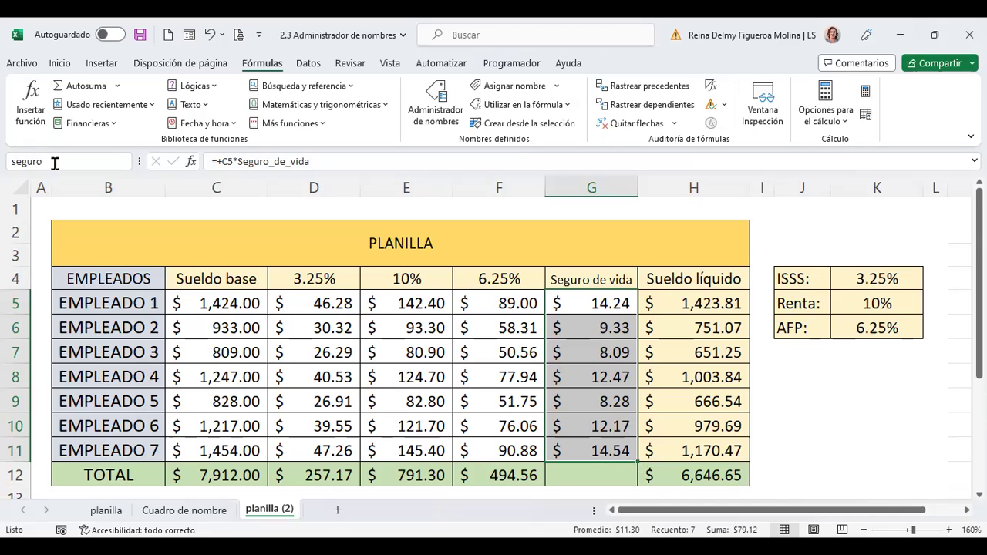
key(Return)
- Total the Seguro de vida column in G12 with =+SUMA(seguro), giving $79.12
click(590, 471)
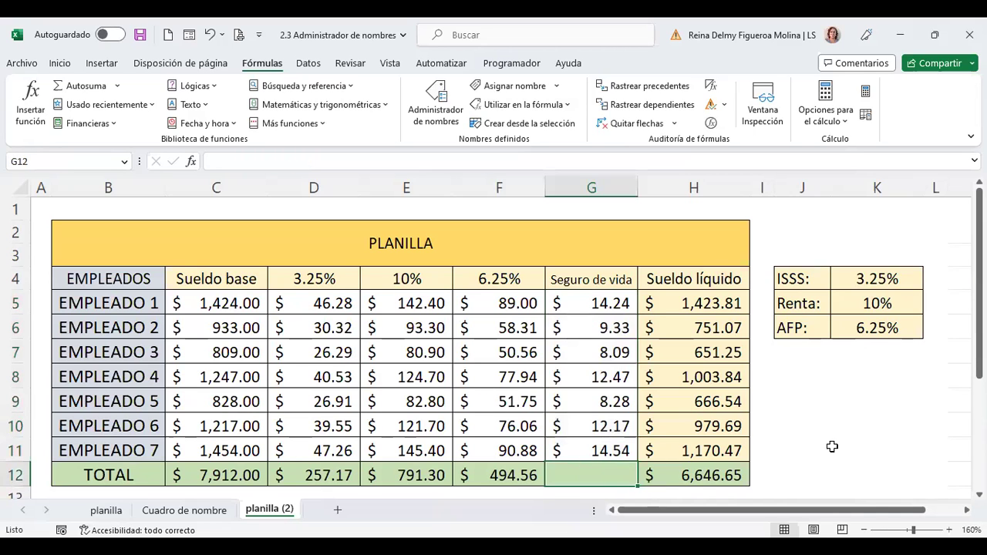
text(+)
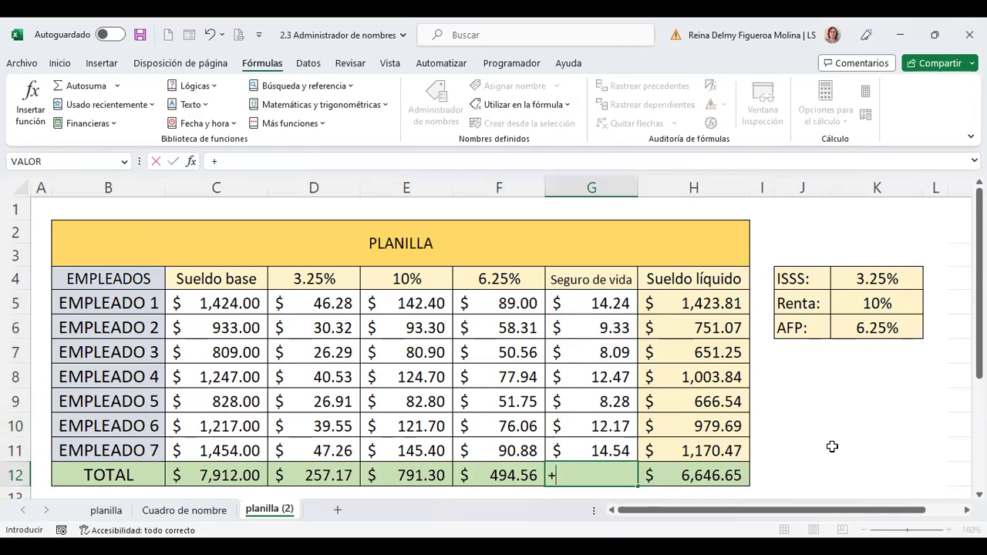
text(suma)
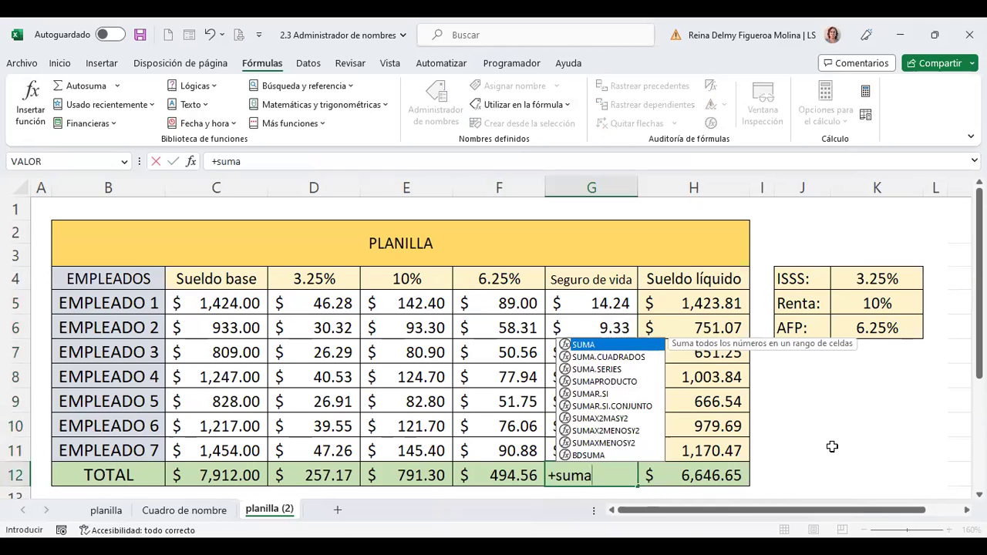
text())
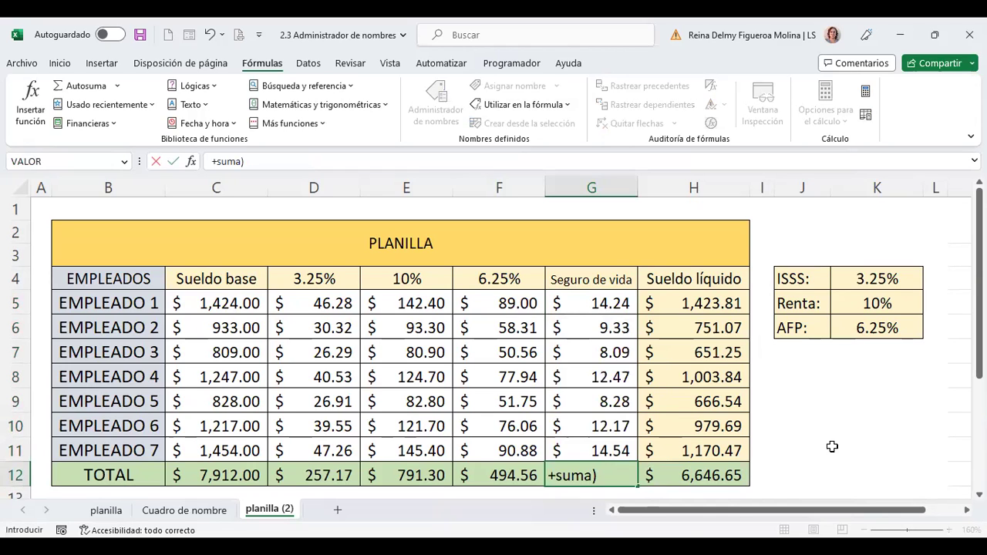
key(BackSpace)
text((se)
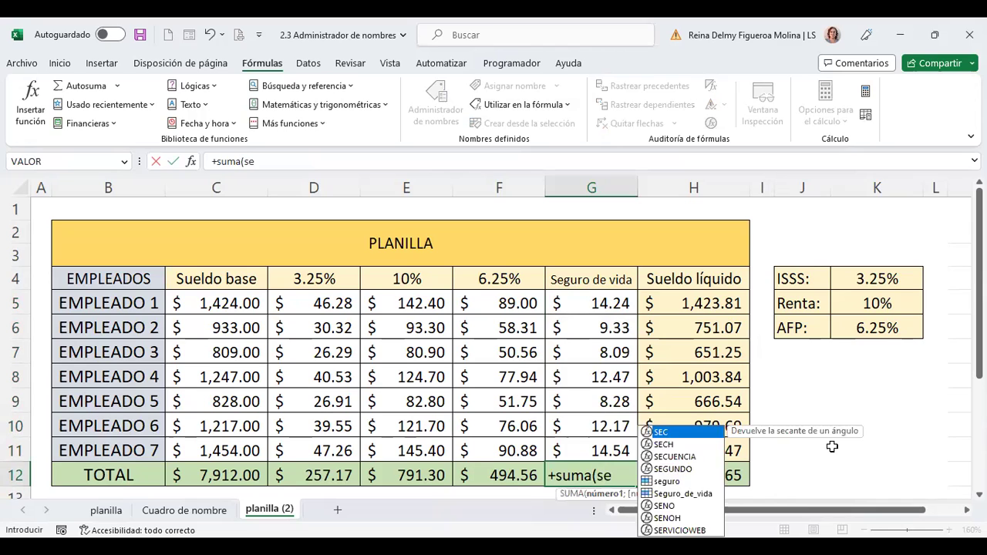
text(gu)
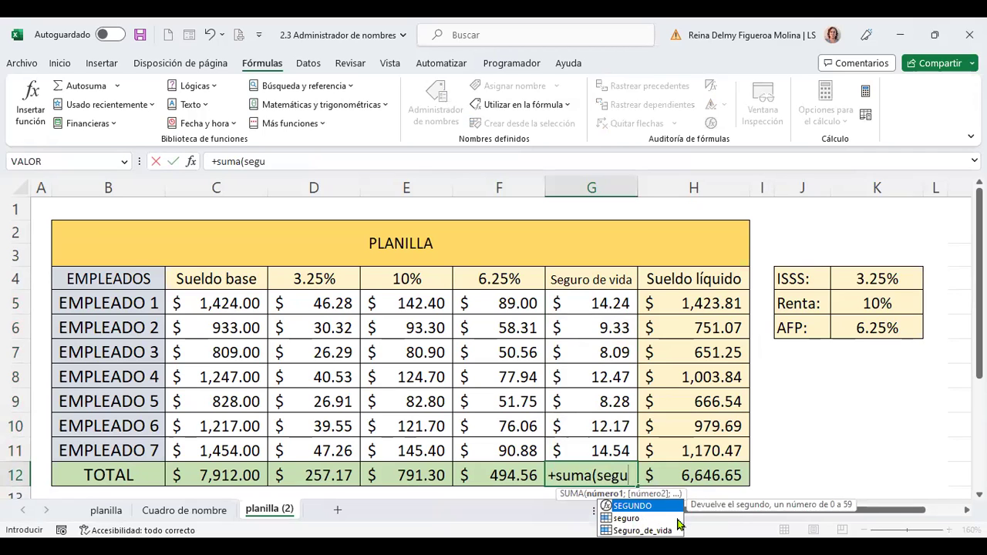
click(630, 519)
double_click(630, 518)
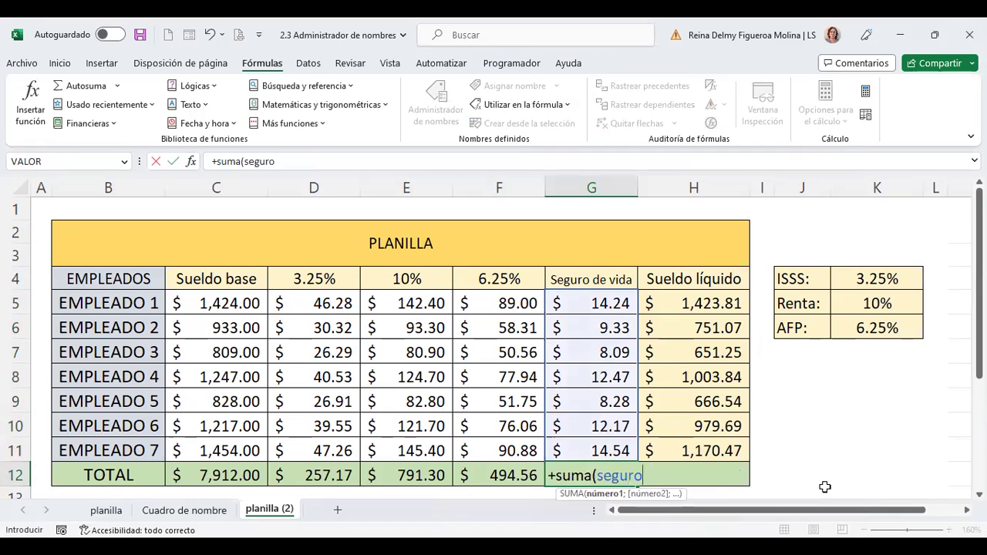
key(Return)
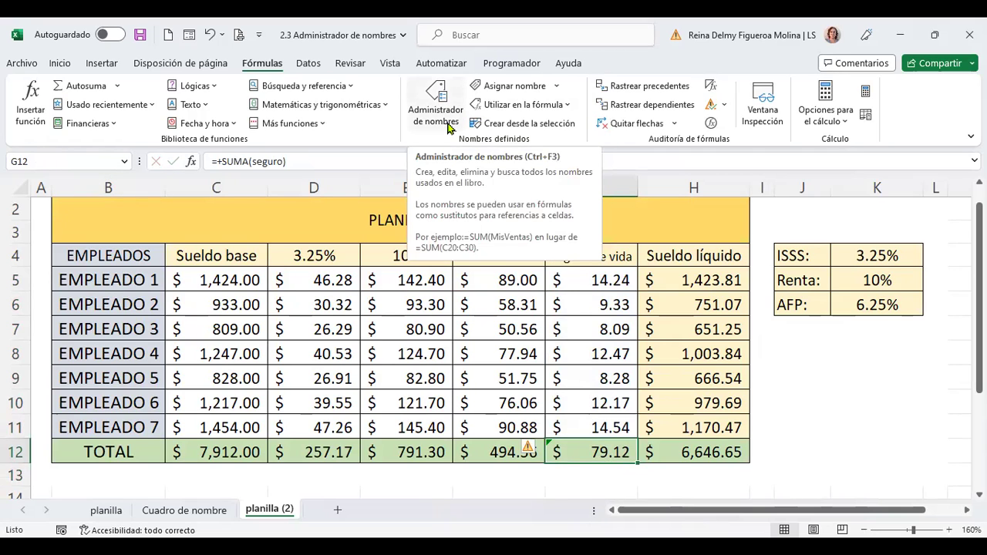
- Delete Seguro_de_vida in the Name Manager, keeping seguro, rojo and the rate names
click(448, 124)
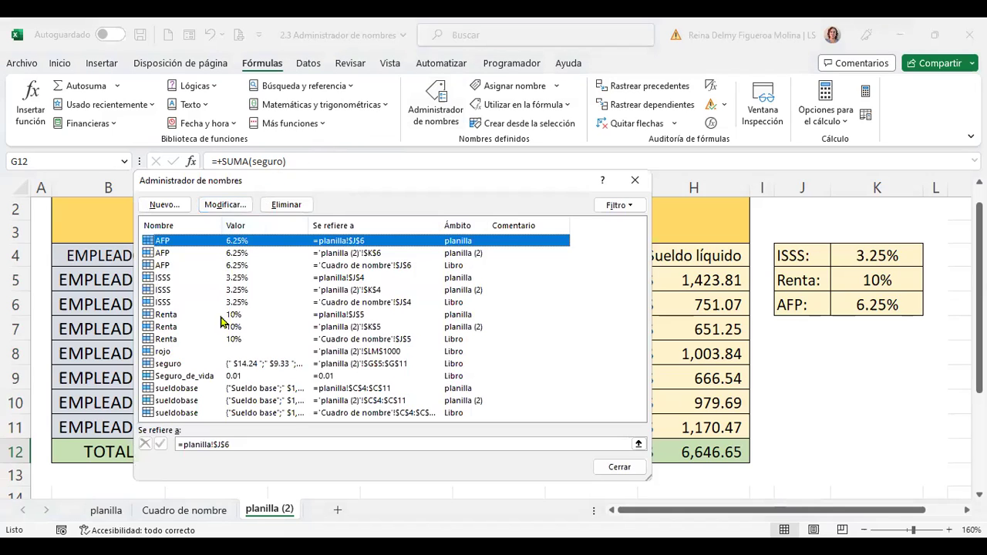
click(210, 376)
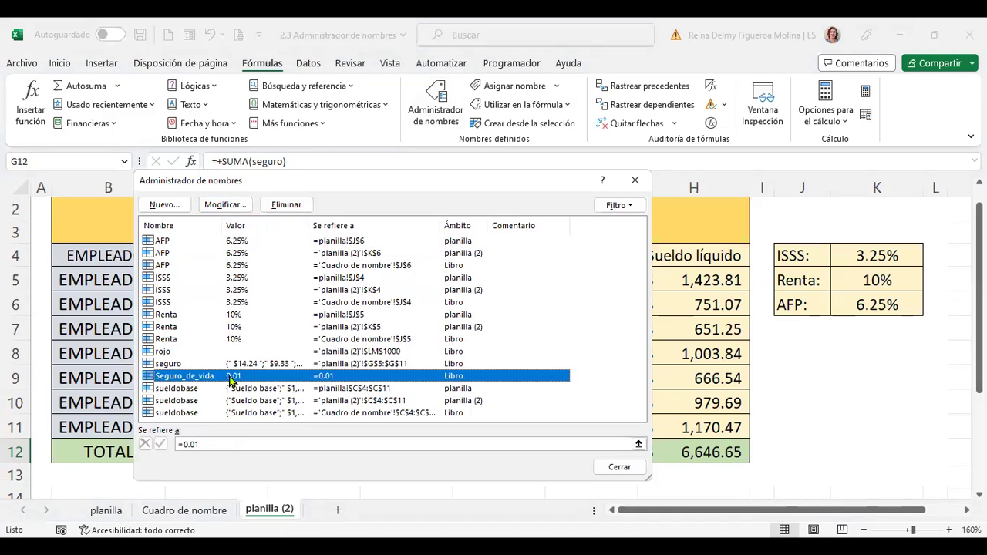
click(301, 208)
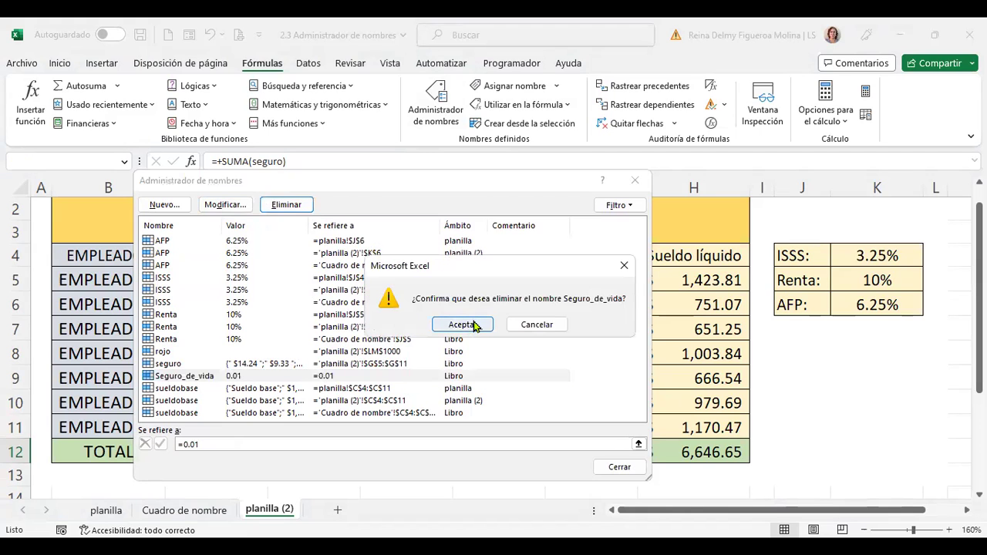
click(475, 324)
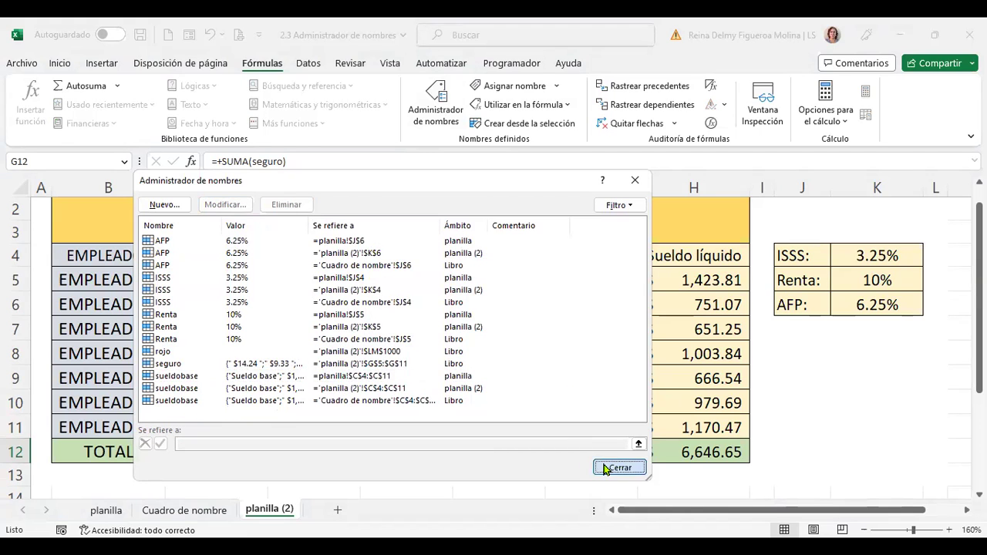
click(603, 467)
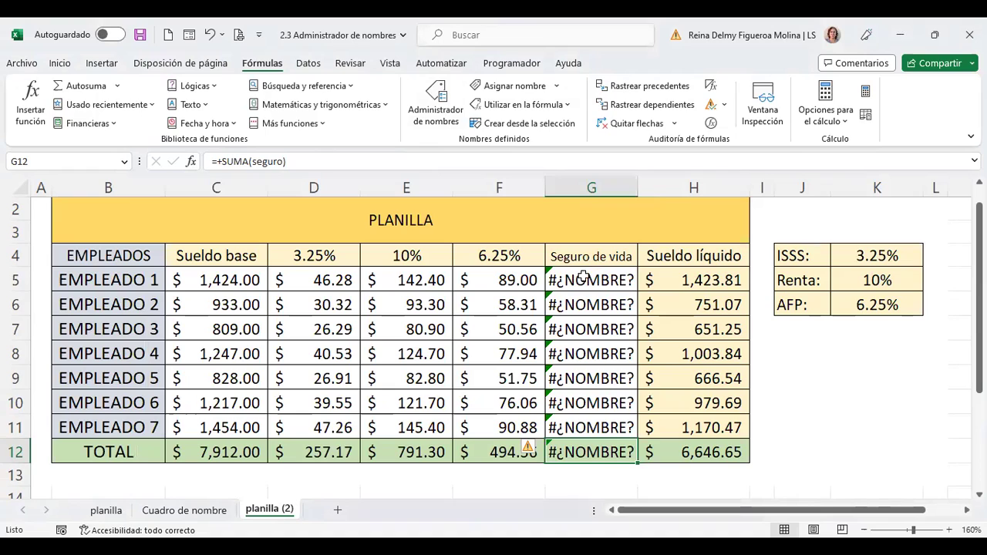
- Confirm G6 calculates again with =+C6*Seguro_de_vida ($9.33), then select the Sueldo base header C4
click(601, 302)
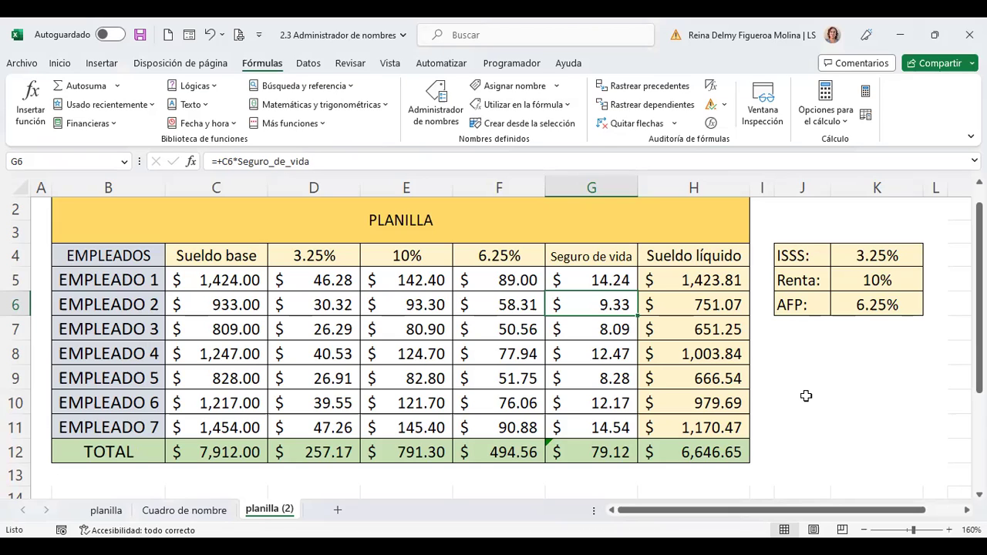
click(247, 255)
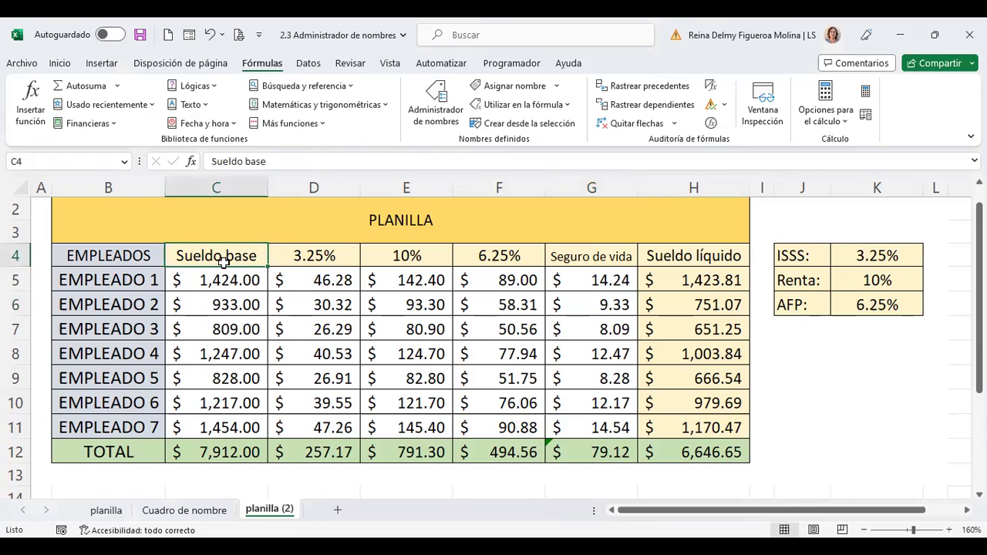
- Move Sueldo base C4:C12 down to C13, check D5's reference to C14, then undo
drag(221, 257, 224, 452)
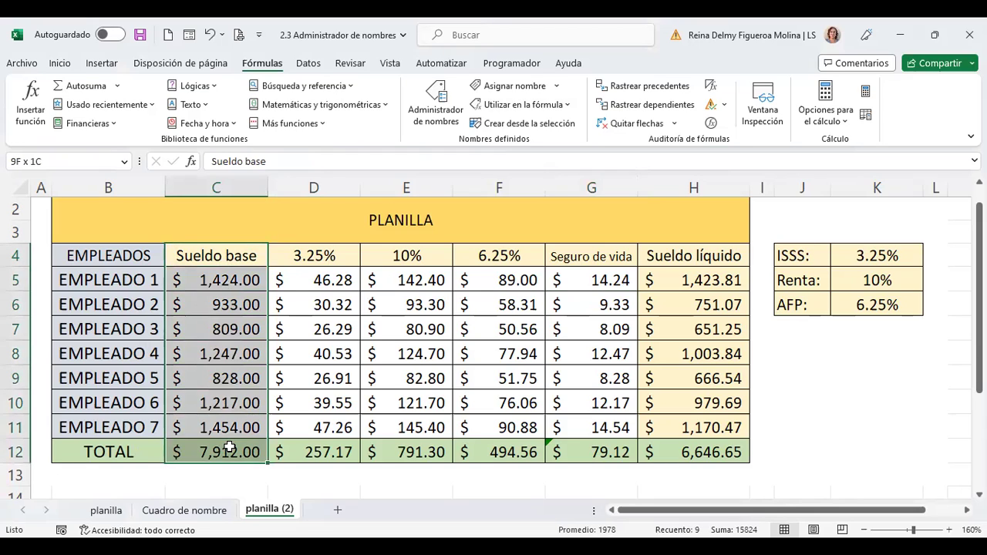
click(248, 482)
key(ctrl+v)
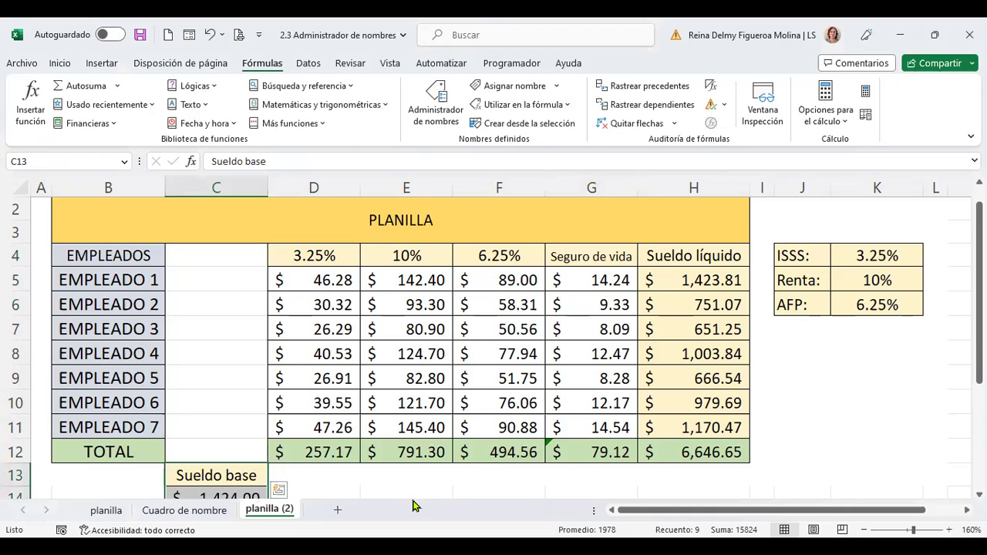
click(417, 491)
scroll(416, 462, down, 5)
scroll(416, 462, up, 4)
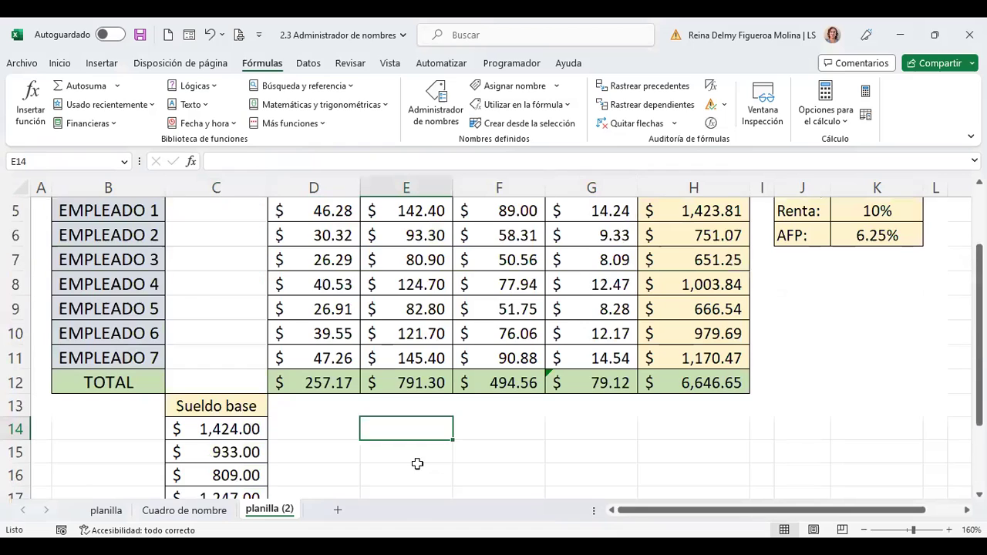
scroll(293, 430, up, 1)
scroll(293, 430, down, 1)
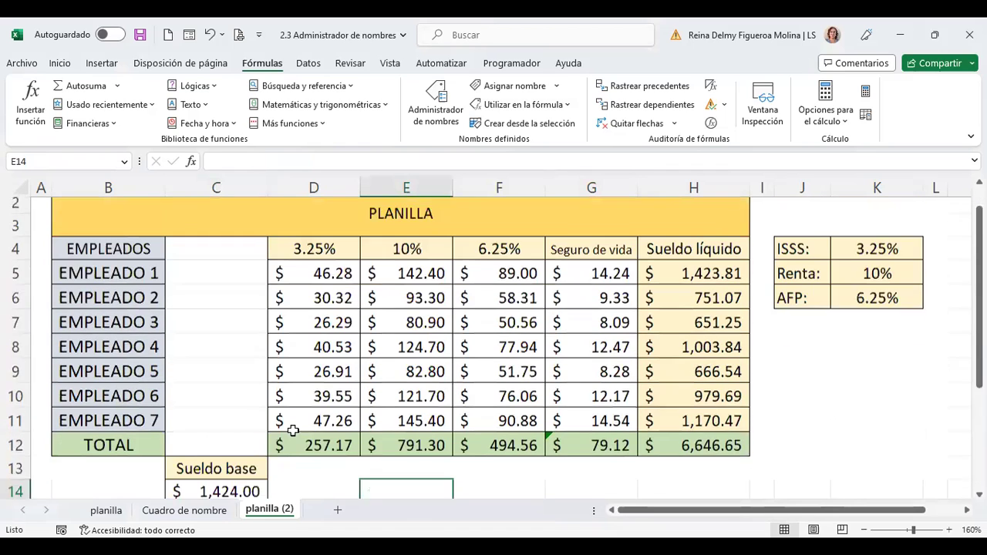
scroll(362, 386, up, 1)
click(318, 303)
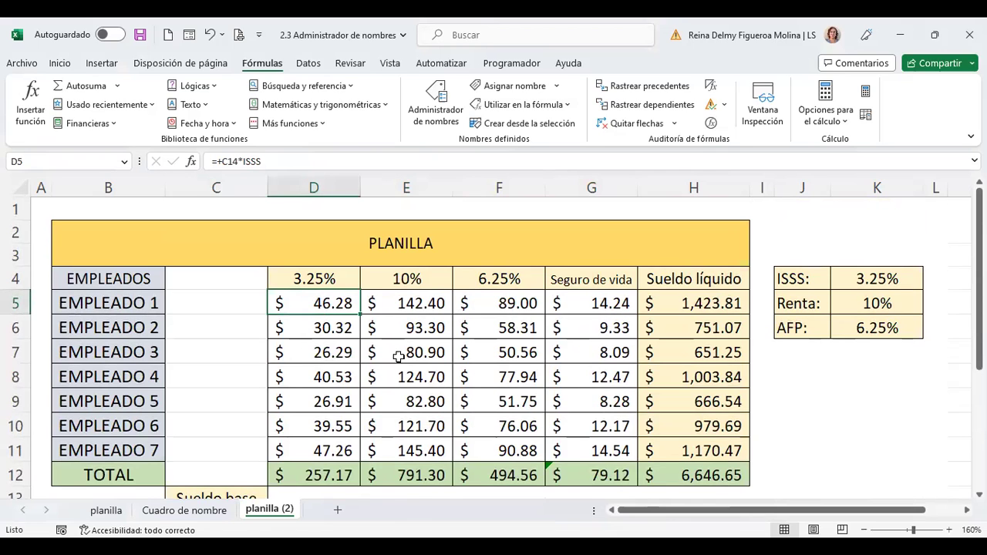
scroll(396, 358, down, 1)
scroll(396, 357, up, 1)
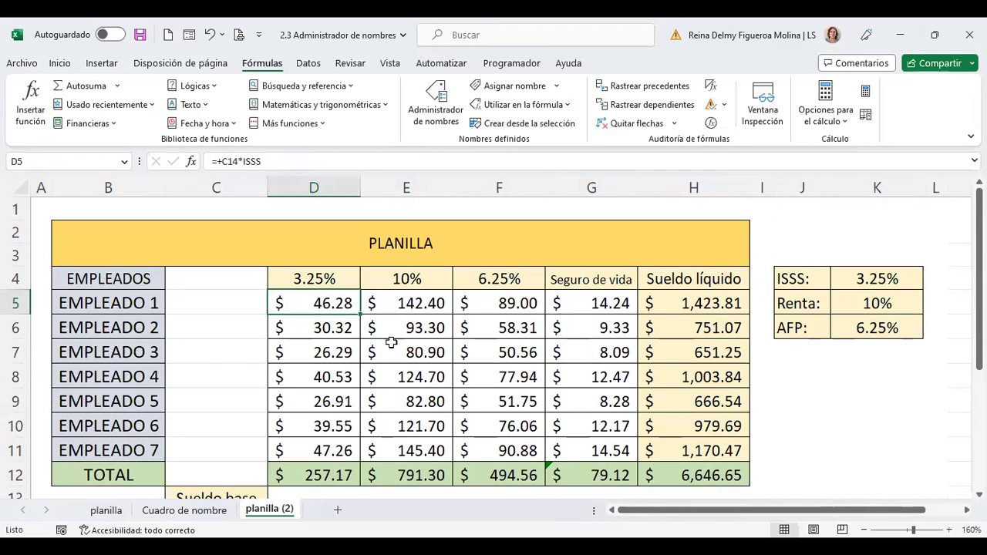
scroll(425, 379, down, 1)
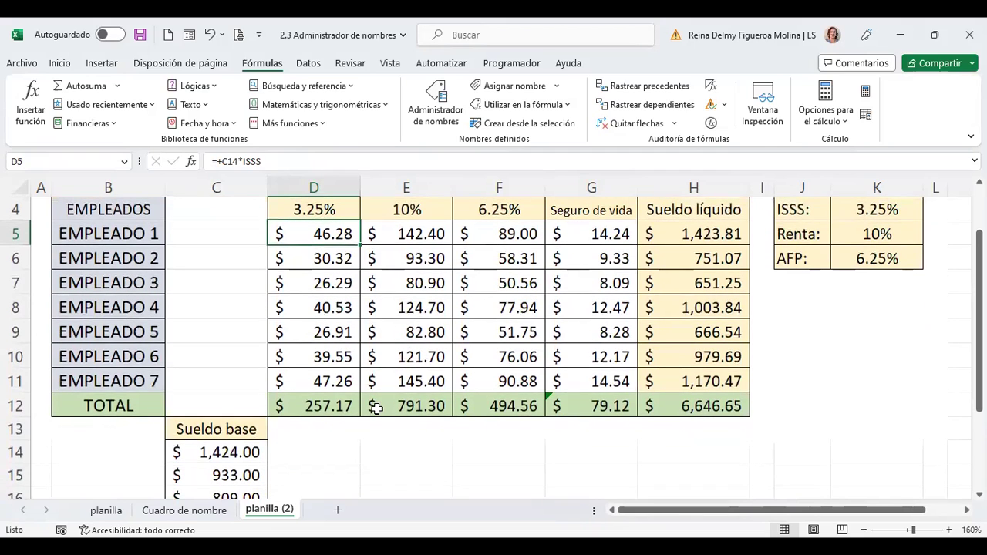
scroll(356, 409, up, 1)
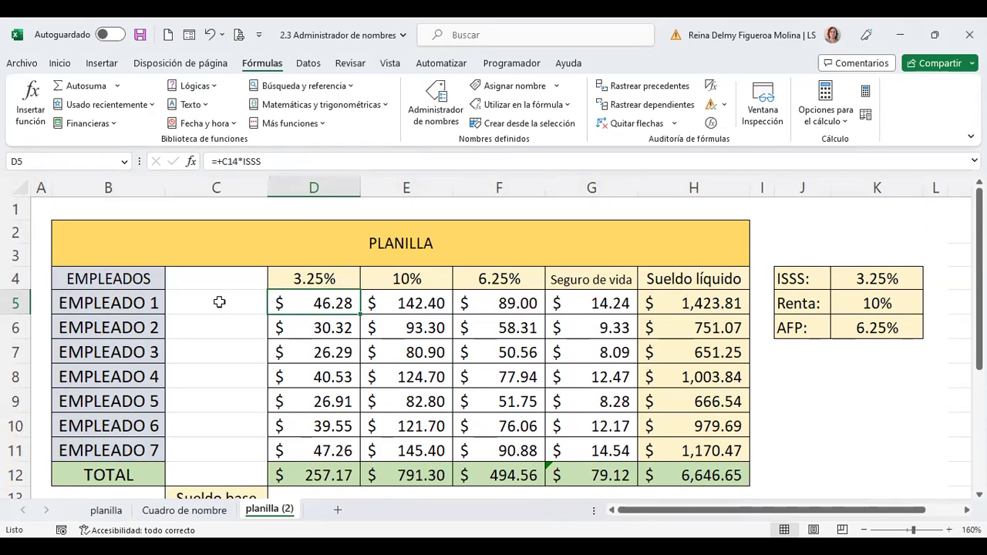
scroll(219, 302, down, 1)
key(ctrl+z)
click(324, 280)
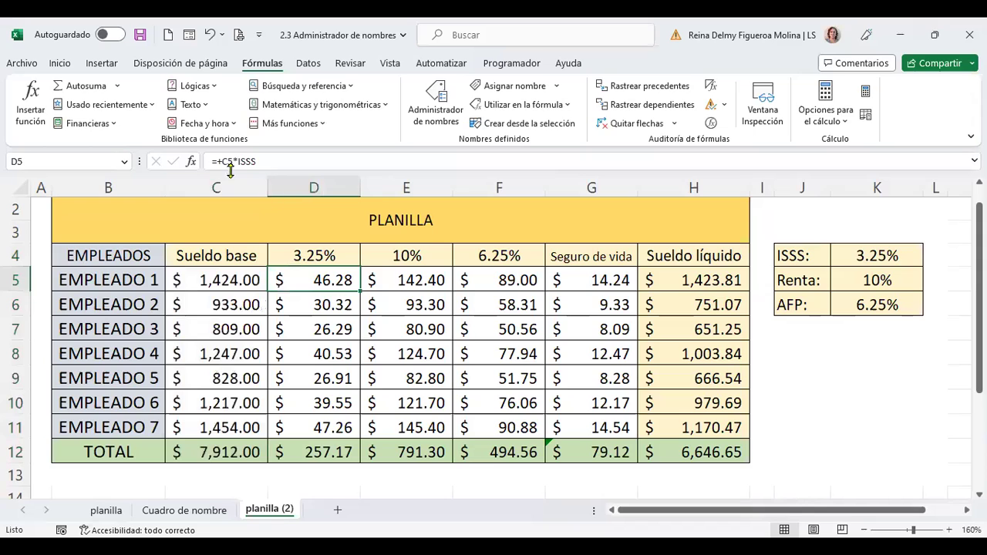
- Drag Sueldo base C4:C12 to D13 and confirm D5's formula now follows to D14
drag(244, 259, 241, 452)
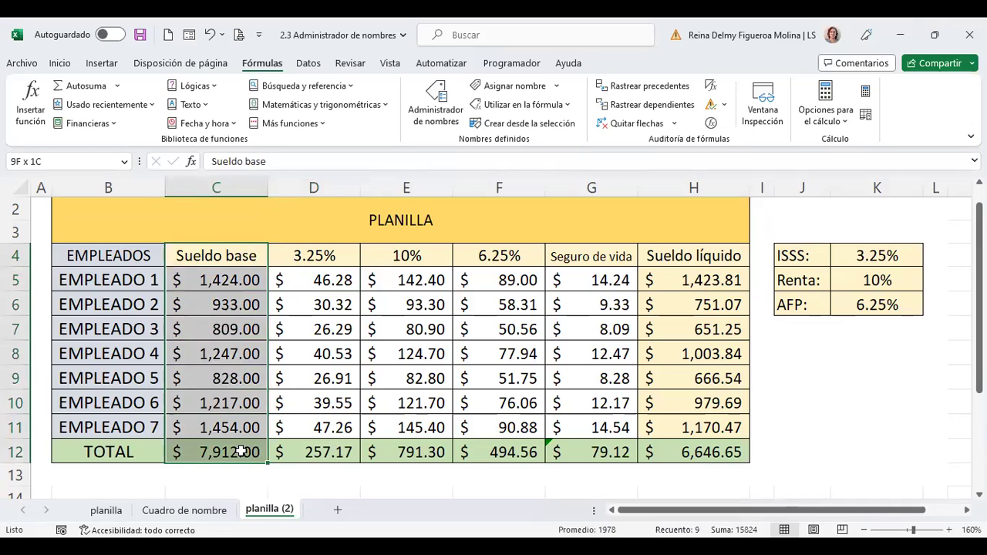
mouse_move(254, 252)
mouse_down()
mouse_move(287, 490)
mouse_move(293, 481)
mouse_up()
click(347, 425)
scroll(387, 446, up, 1)
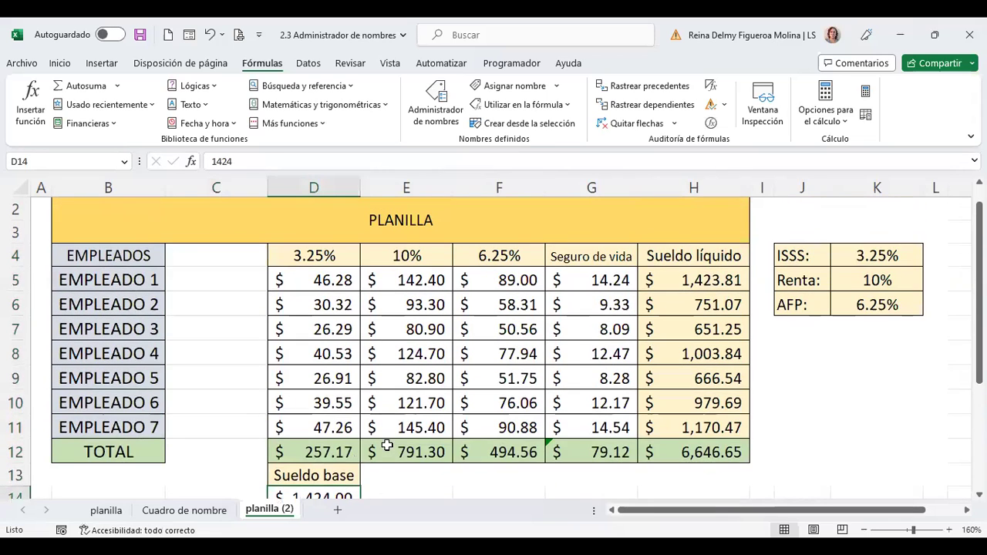
click(324, 281)
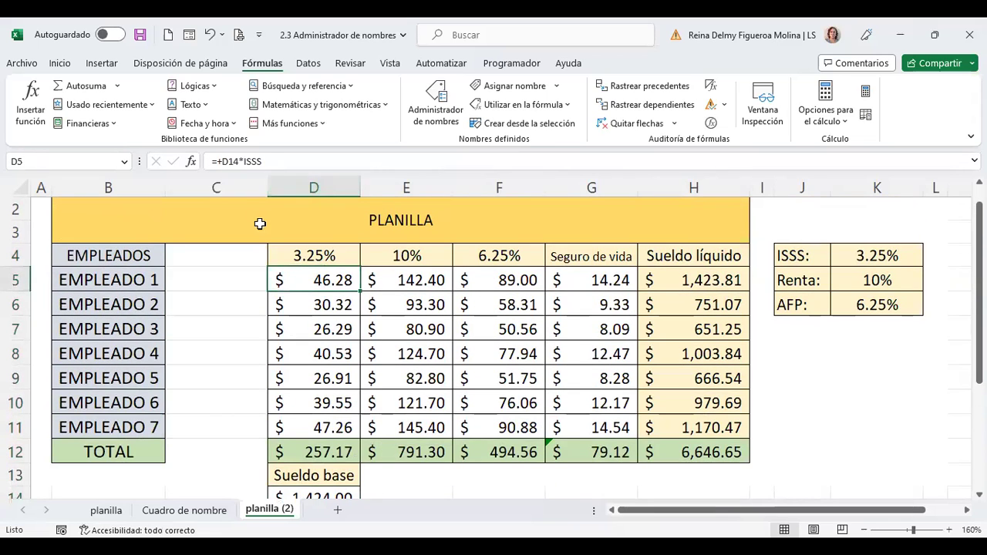
scroll(266, 231, down, 1)
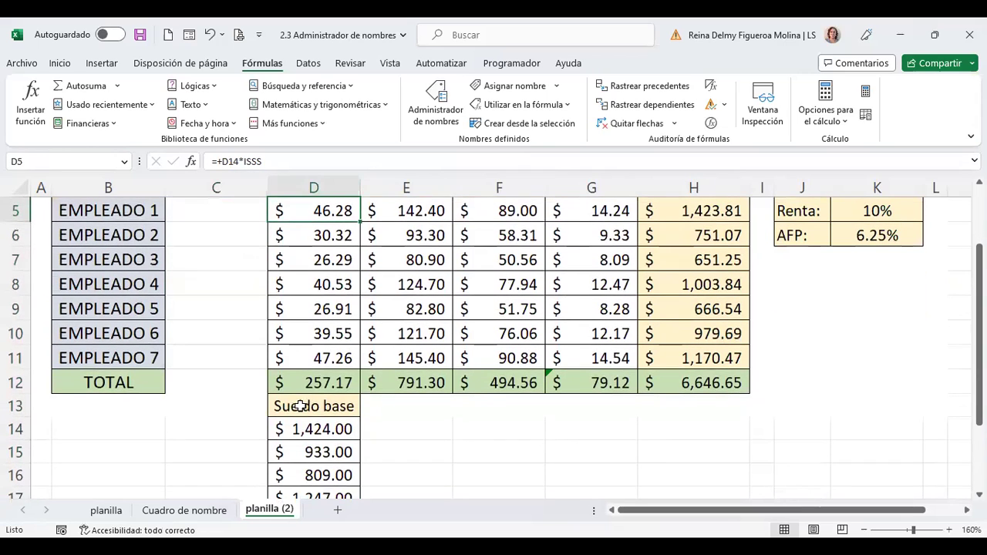
click(305, 429)
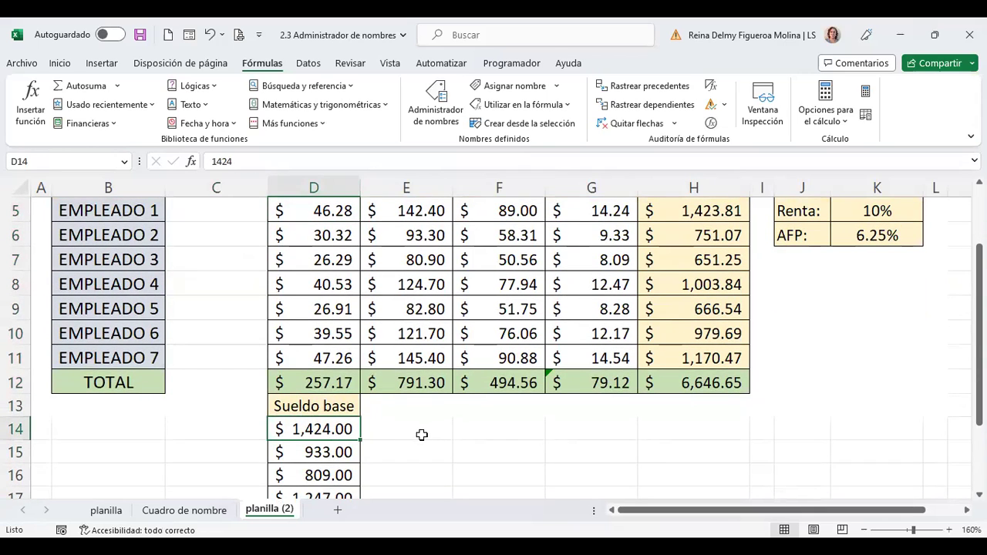
scroll(421, 435, up, 2)
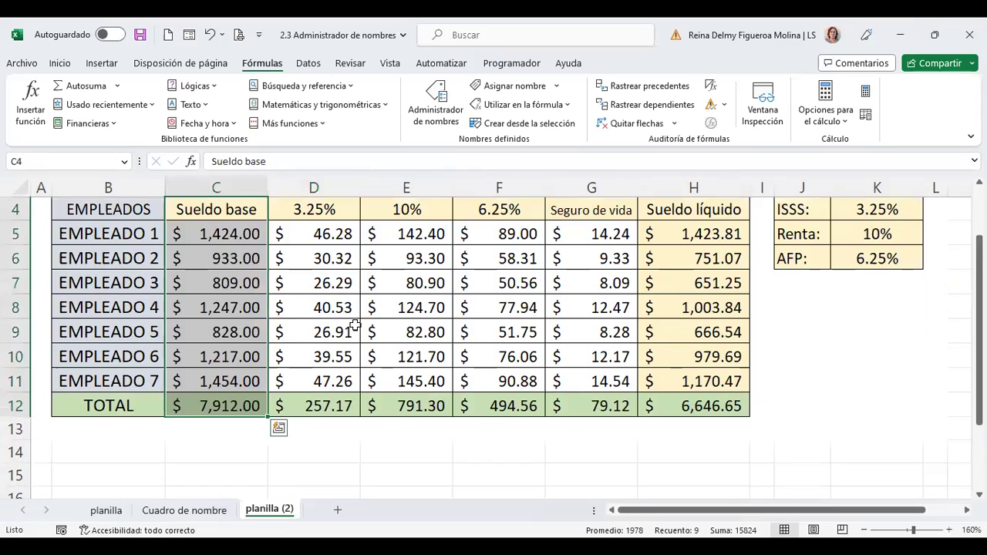
scroll(355, 327, up, 1)
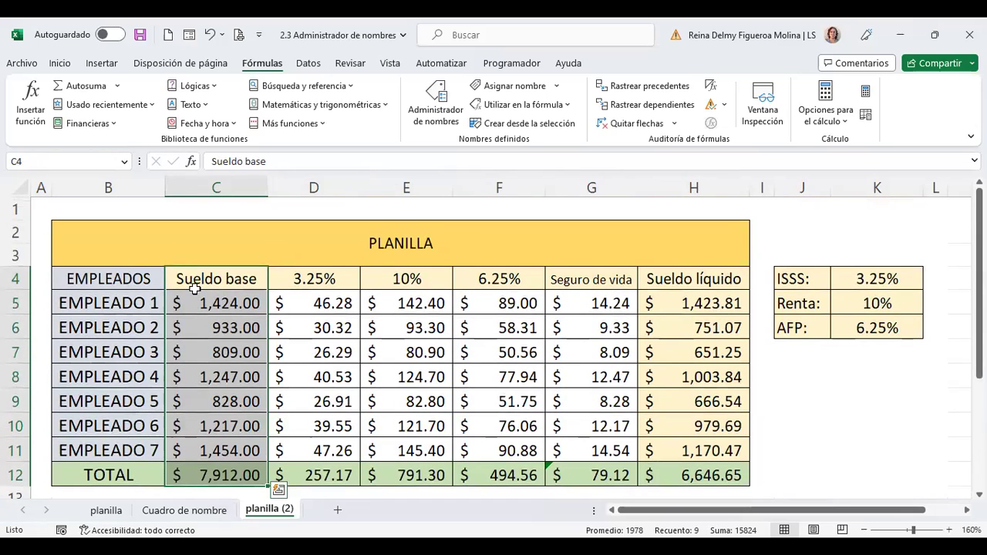
- Copy the Sueldo base column C4:C12 and paste it into A1 of a new sheet Hoja3
key(ctrl+c)
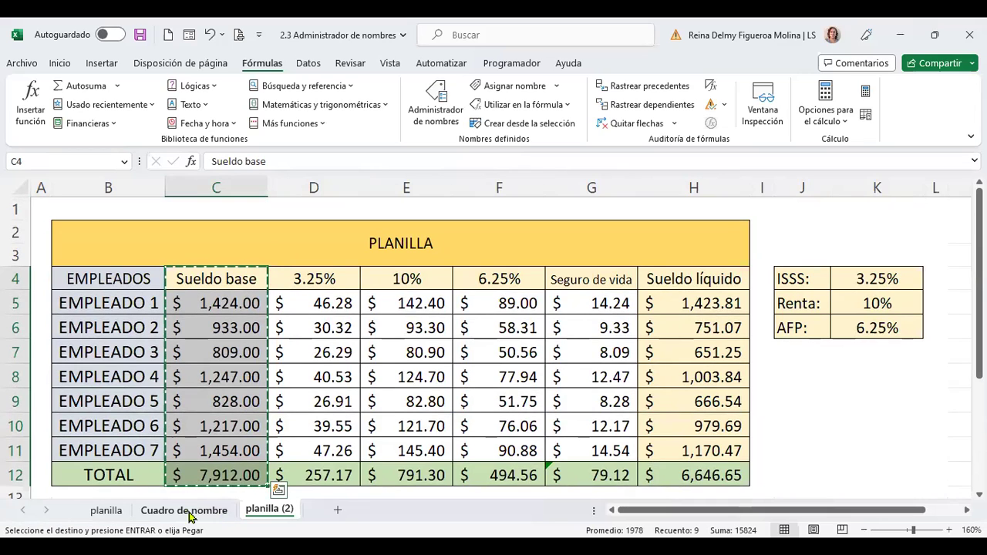
click(106, 511)
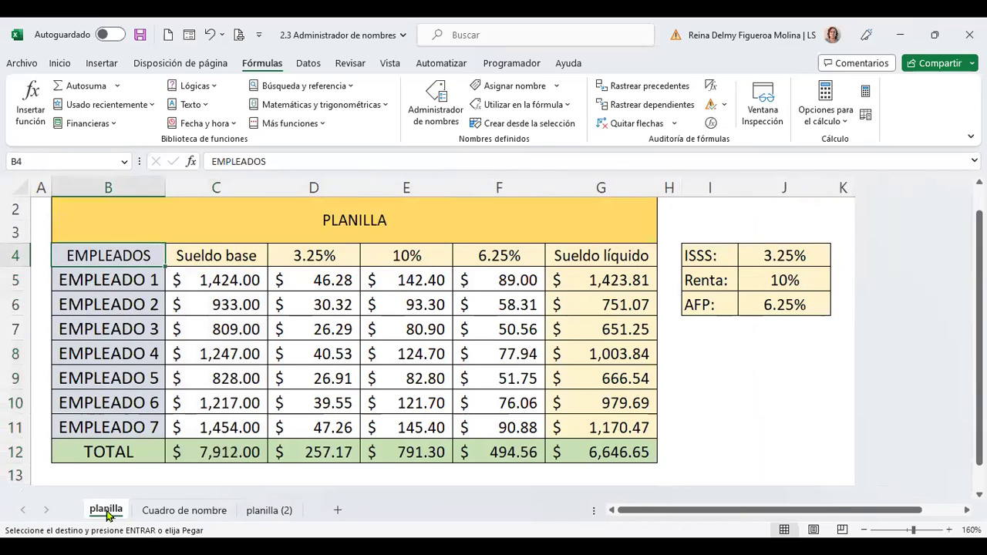
click(336, 511)
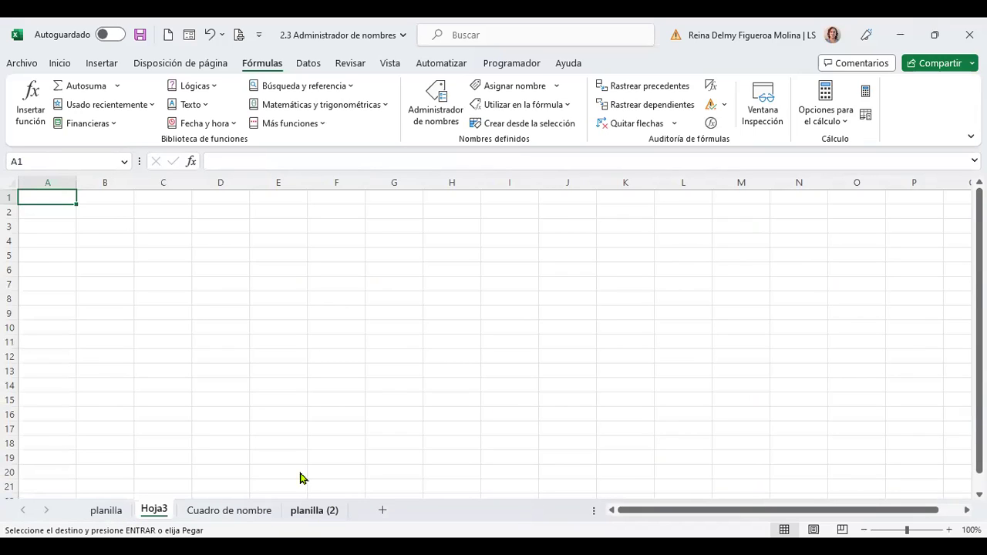
key(ctrl+v)
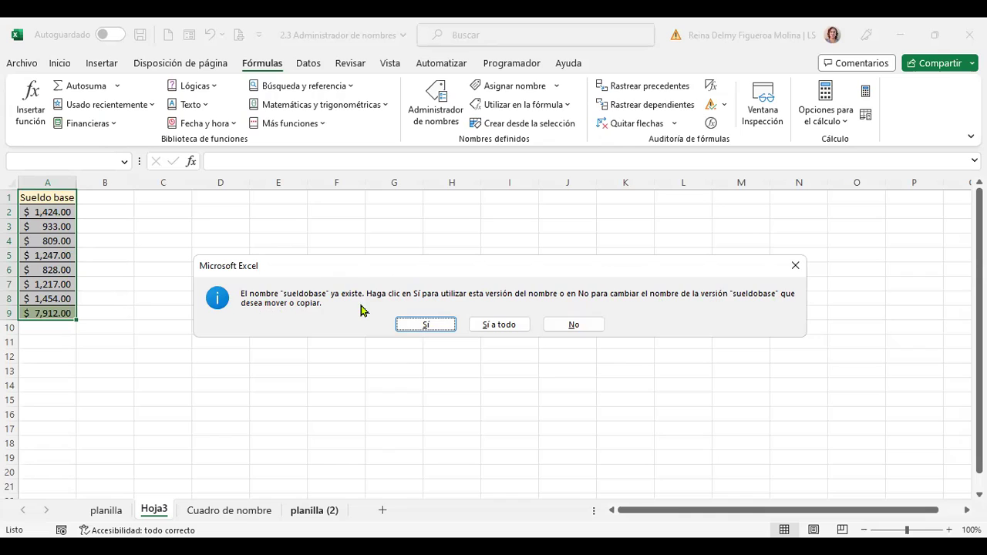
- Resolve the sueldobase name-conflict prompt by keeping the existing name
click(591, 325)
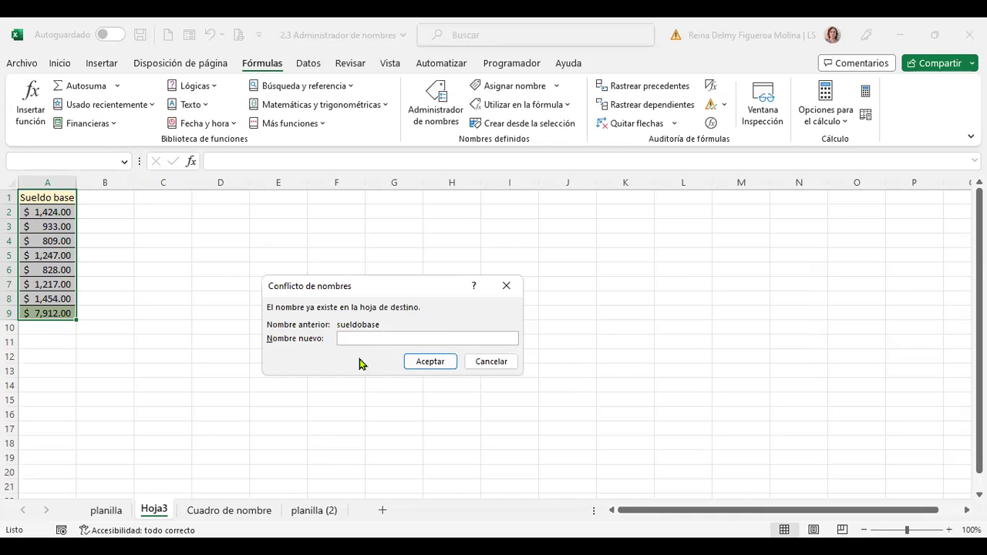
click(504, 363)
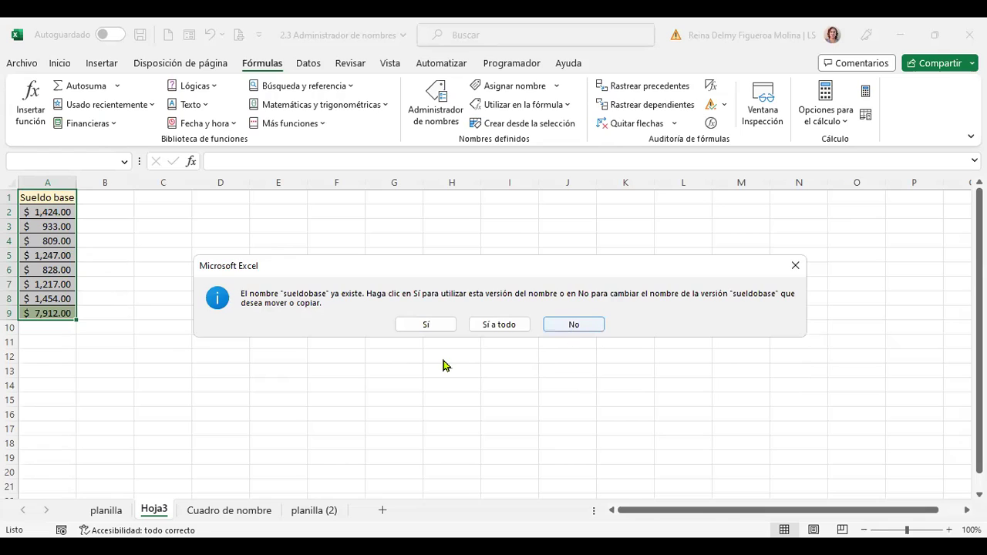
key(Return)
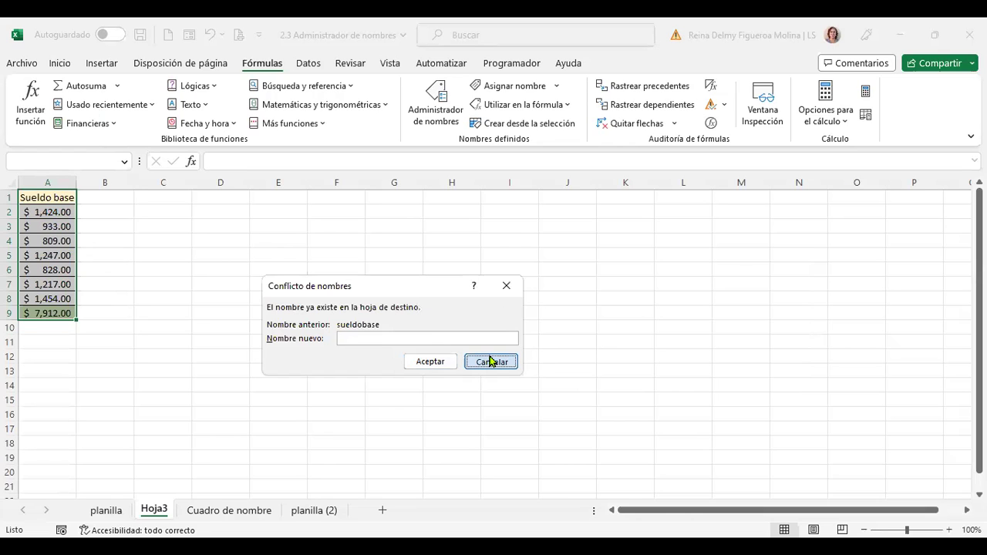
click(490, 361)
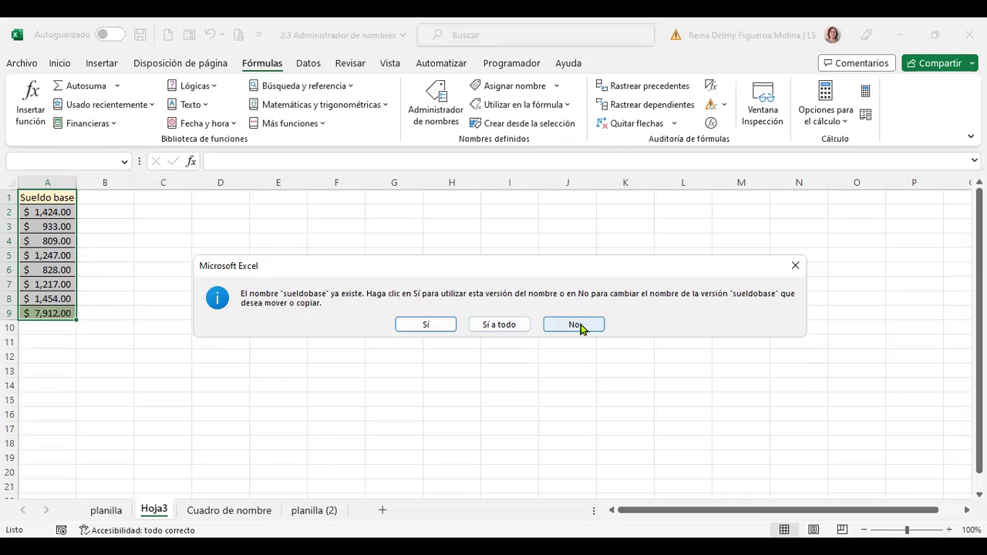
click(426, 324)
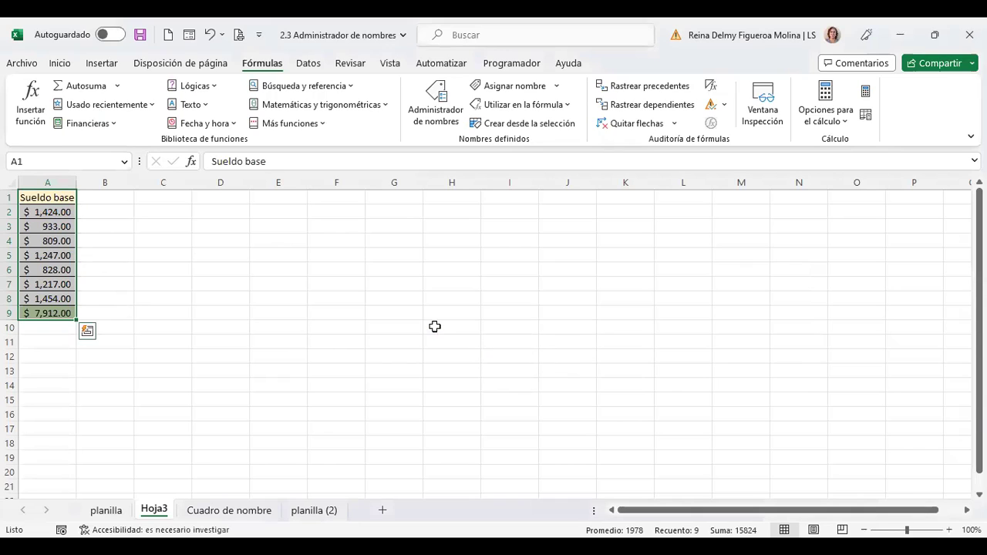
- Check the ISSS formula in D5 on planilla (2), glancing at the Cuadro de nombre sheet
click(310, 508)
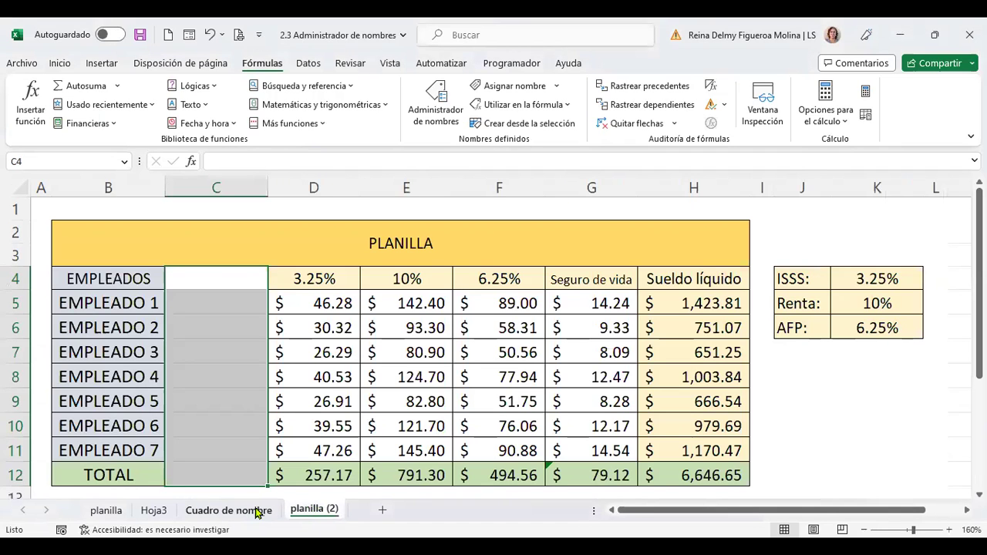
click(313, 297)
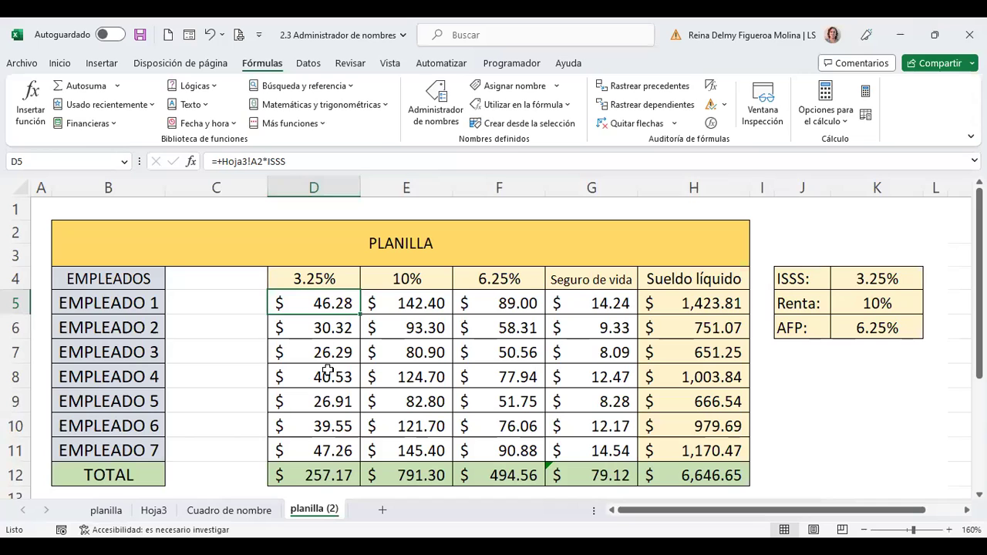
click(249, 510)
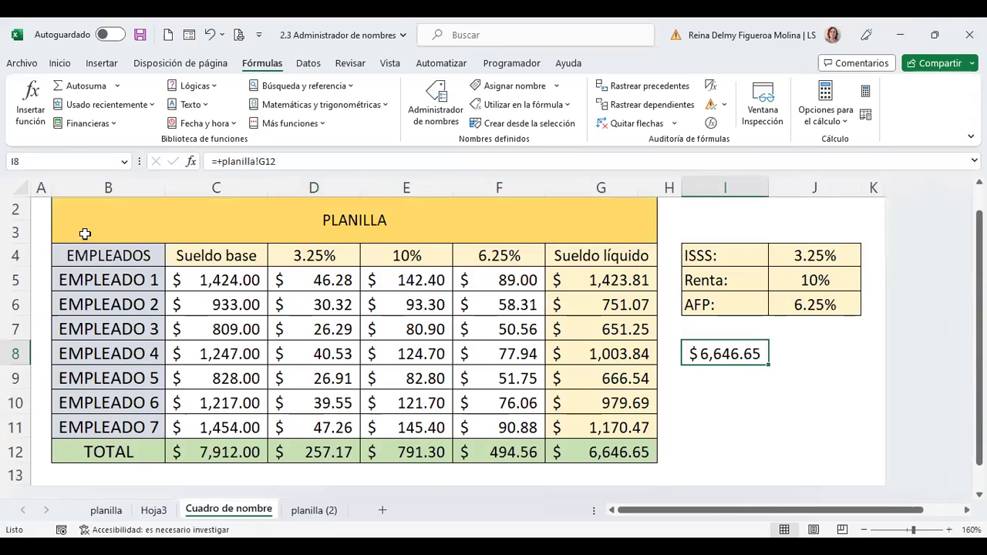
click(297, 511)
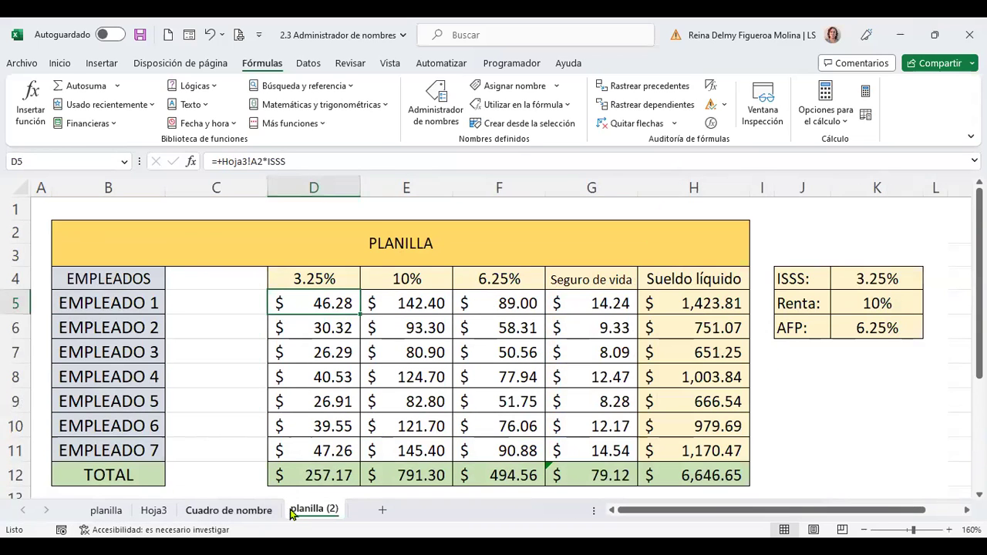
- Name Hoja3's salary range A1:A9 'salario', then view the Cuadro de nombre sheet
click(159, 511)
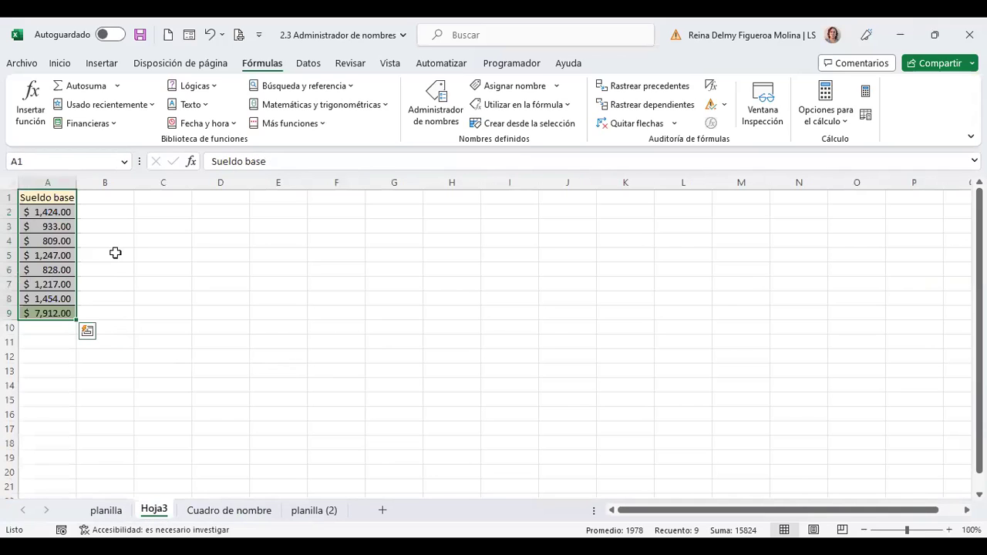
click(70, 160)
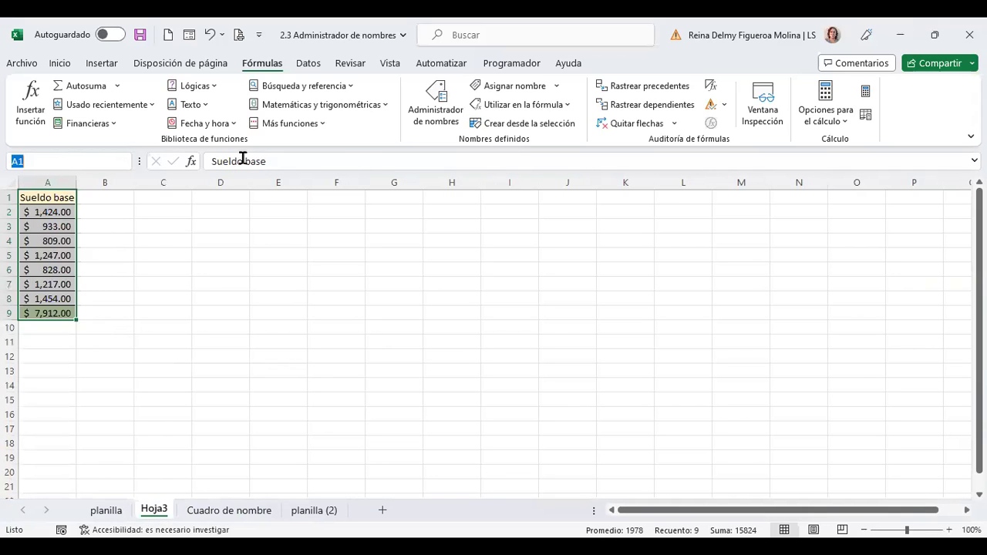
text(salario)
key(Return)
click(324, 511)
click(247, 510)
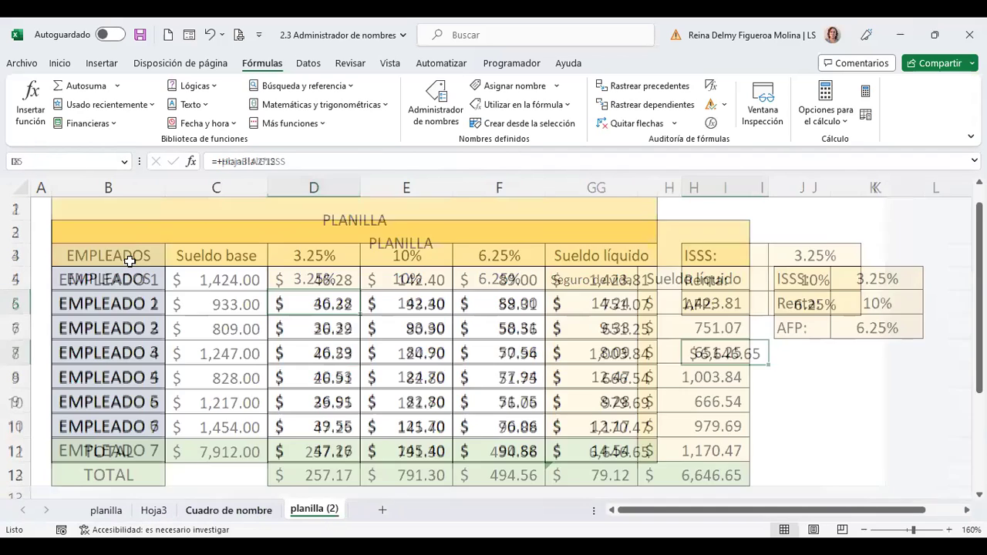
- Compare the three sueldobase names and delete the one scoped to planilla (2)
click(445, 109)
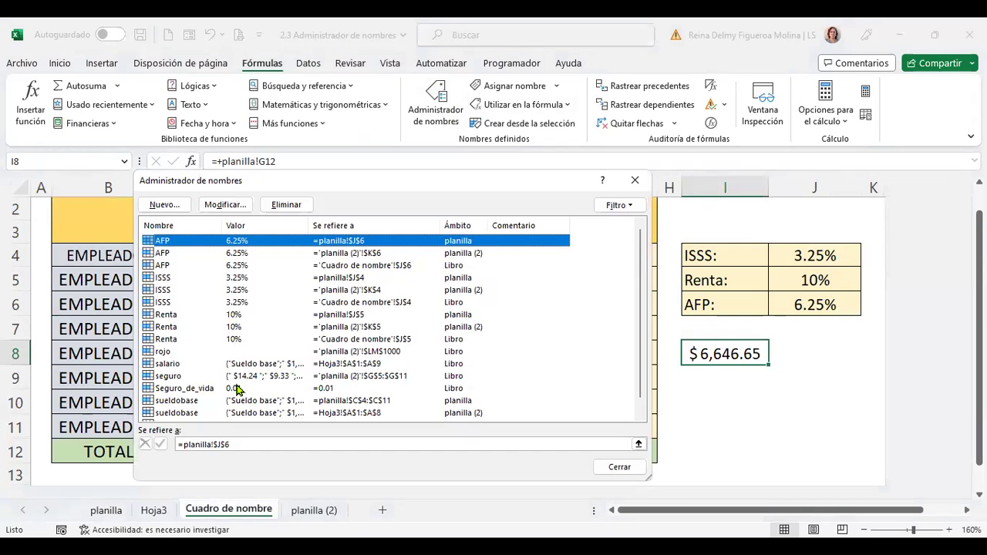
scroll(237, 390, down, 1)
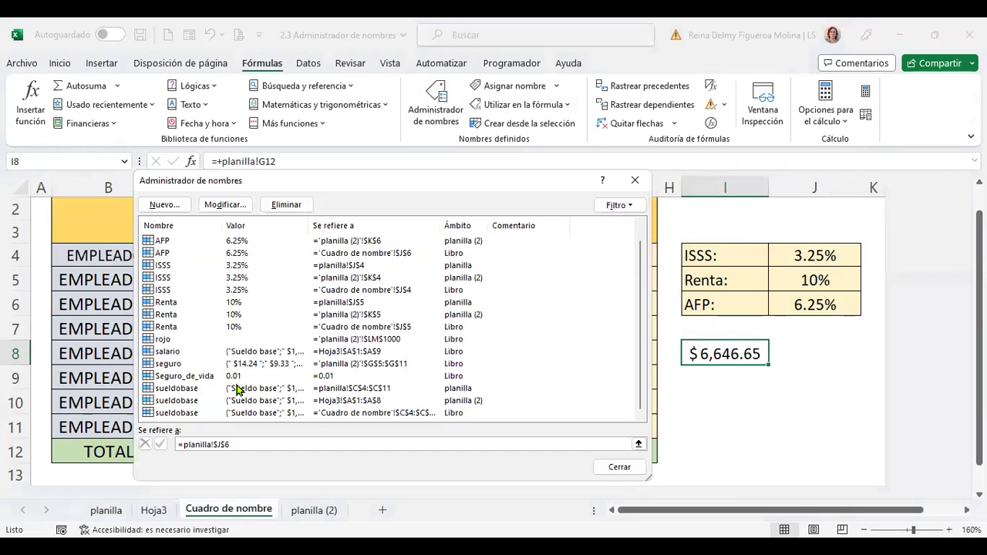
click(188, 390)
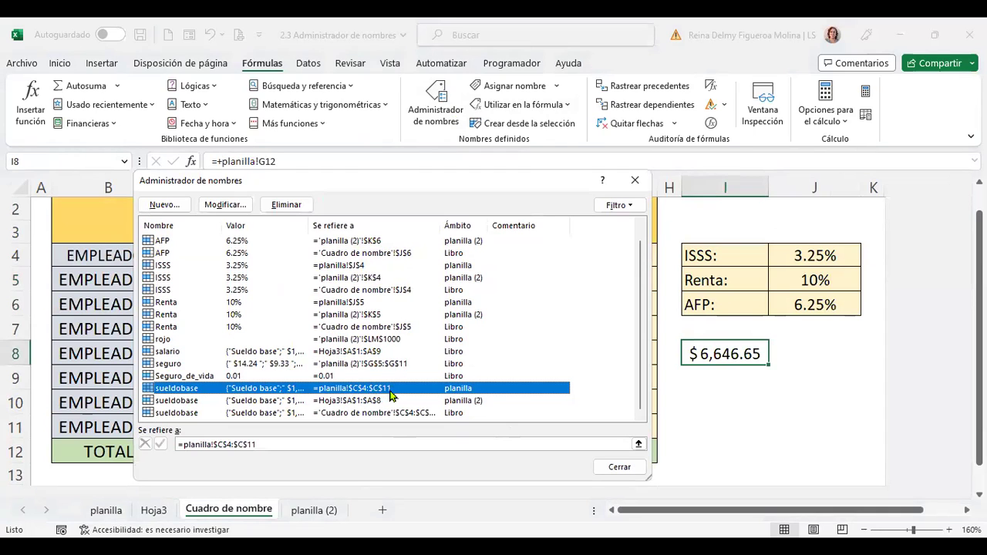
click(366, 407)
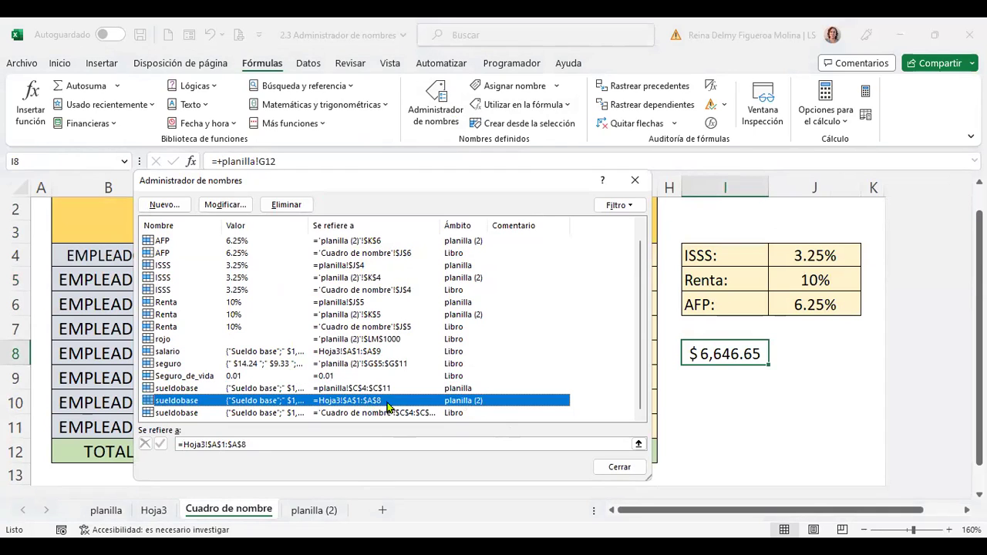
click(378, 414)
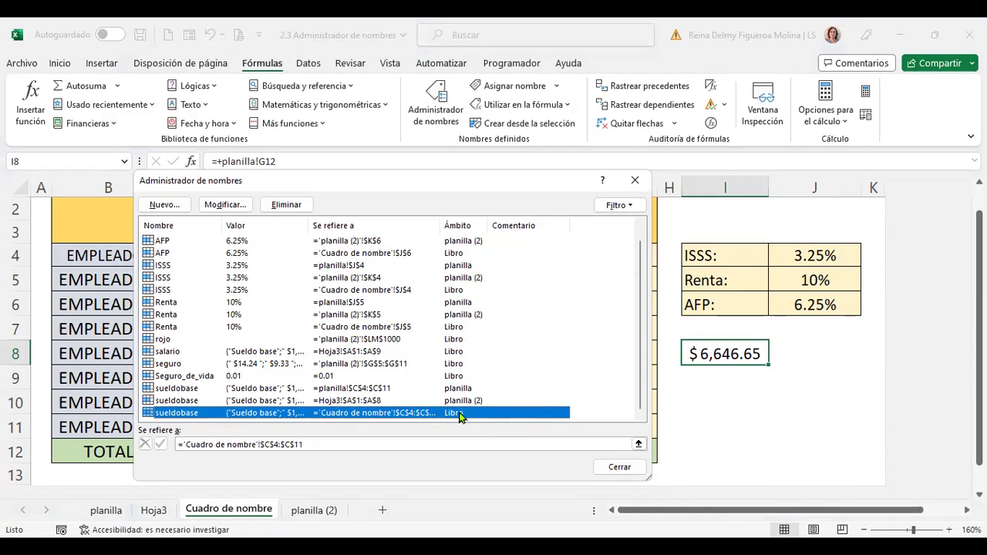
click(351, 402)
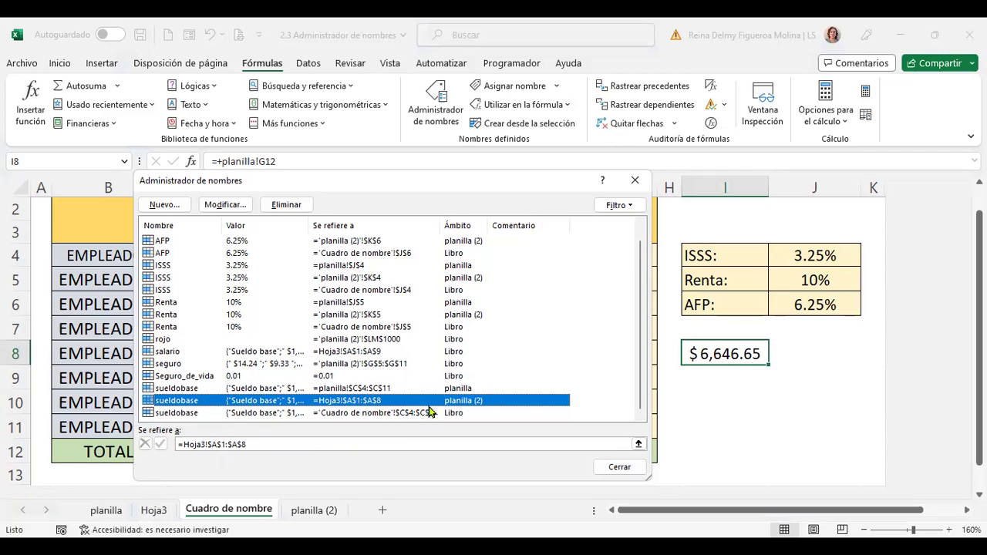
click(301, 208)
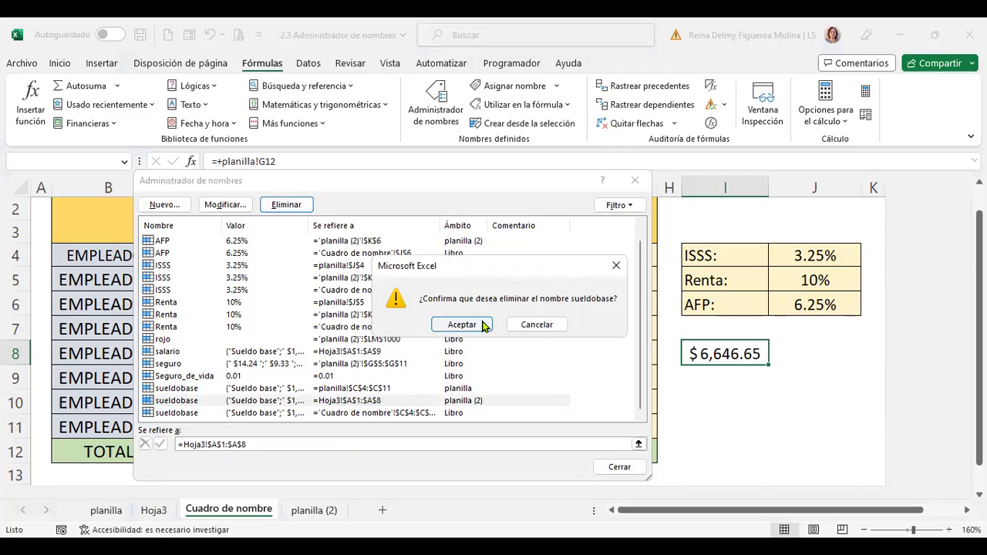
click(462, 324)
click(619, 467)
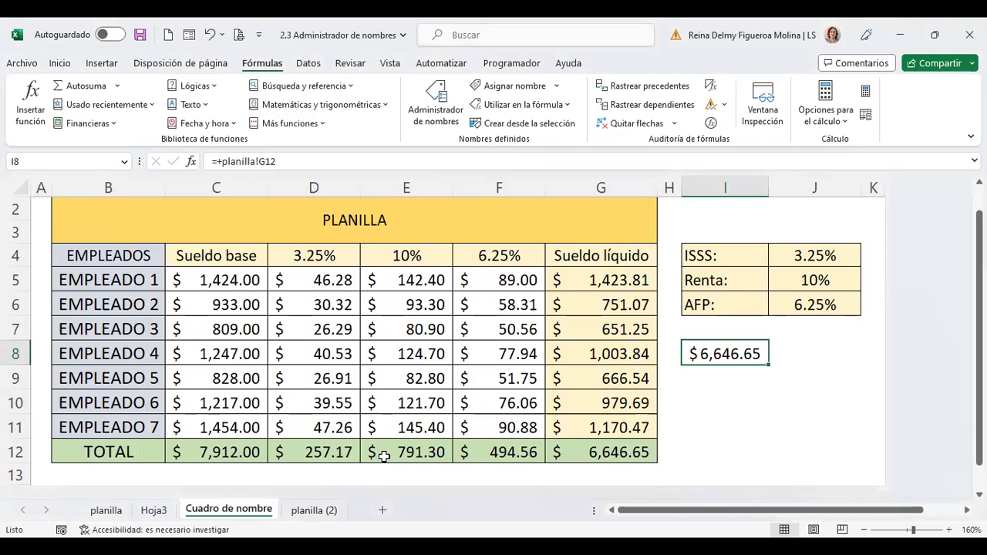
- Copy Hoja3's A9 total formula =+SUMA(sueldobase) into planilla (2) cell C12, showing $7,912.00
click(320, 510)
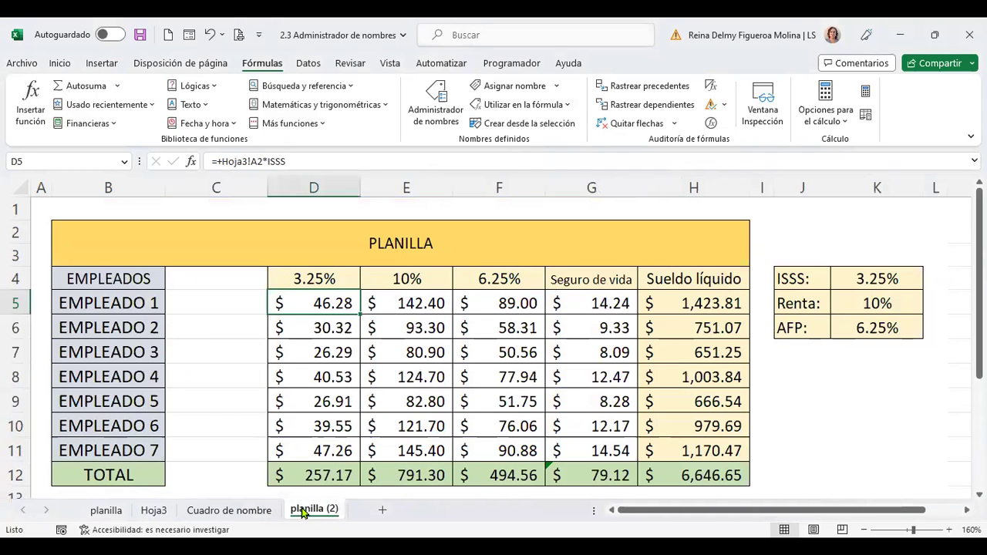
click(154, 510)
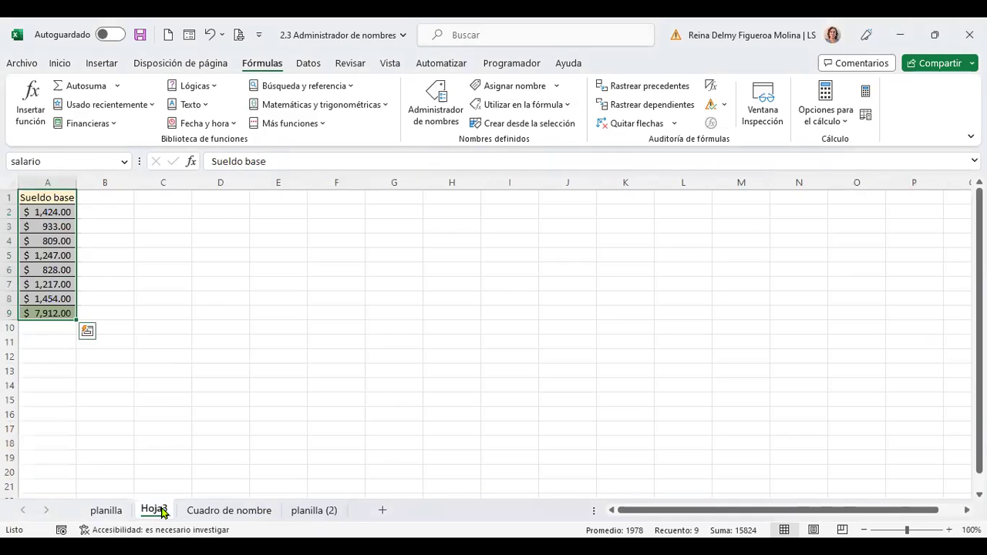
click(316, 513)
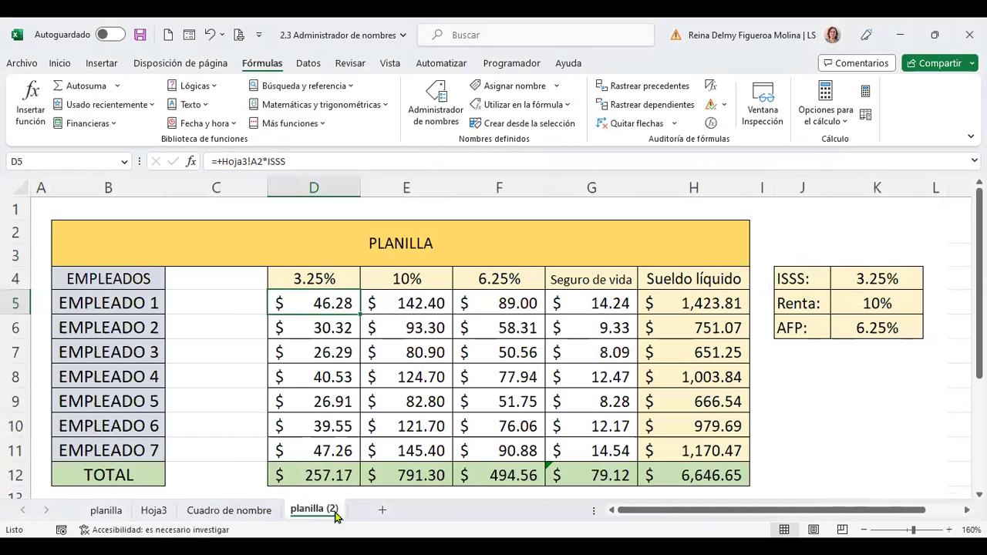
click(236, 466)
scroll(220, 440, down, 2)
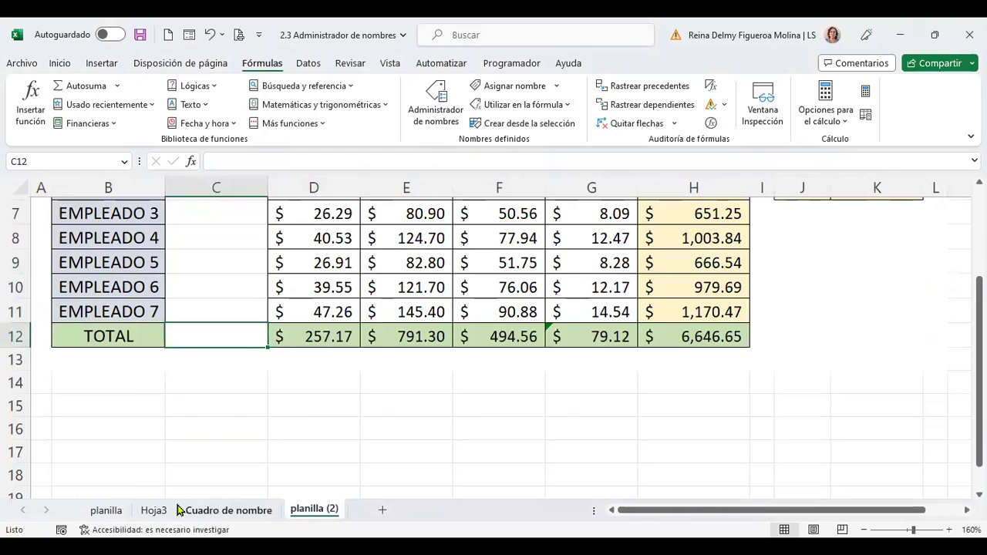
click(158, 509)
click(57, 313)
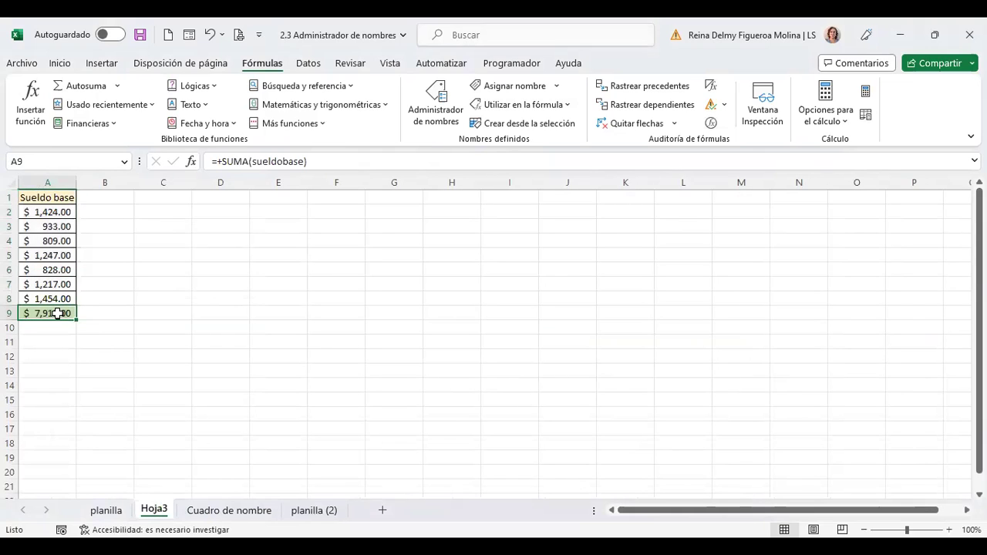
key(ctrl+c)
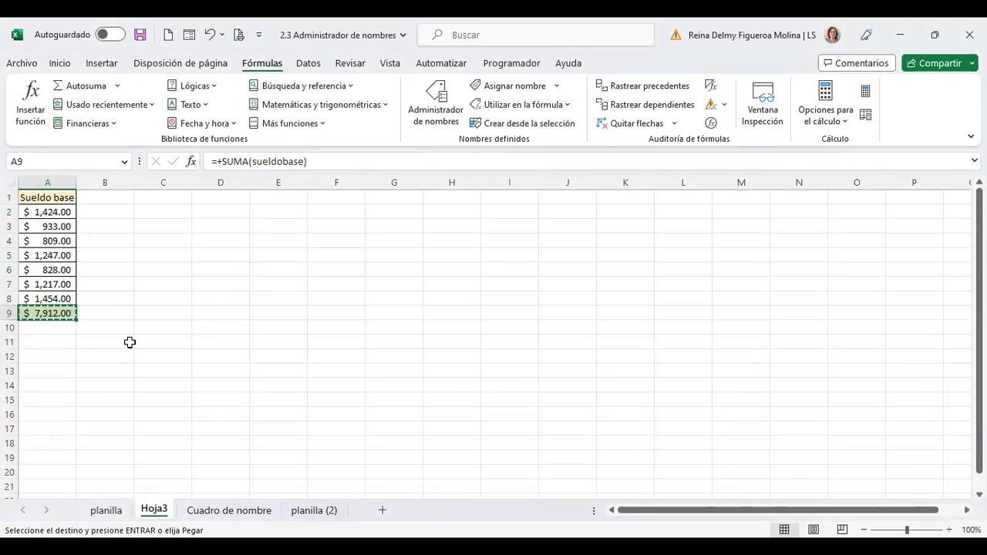
click(316, 510)
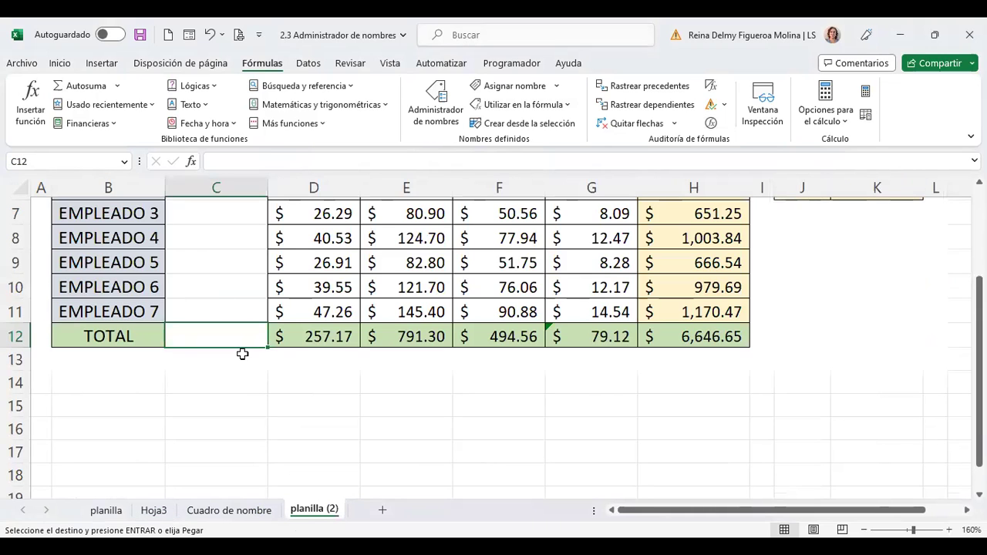
key(ctrl+v)
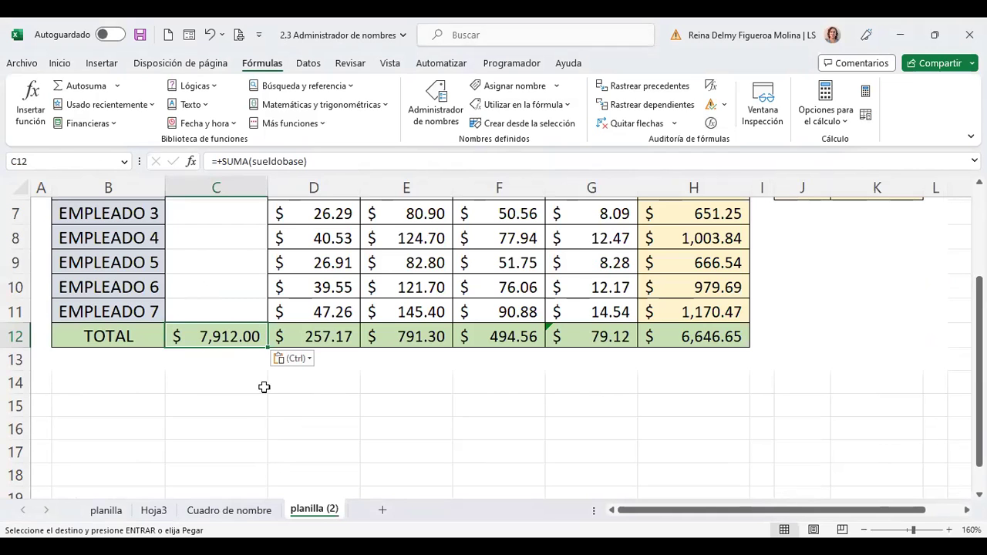
scroll(331, 263, up, 2)
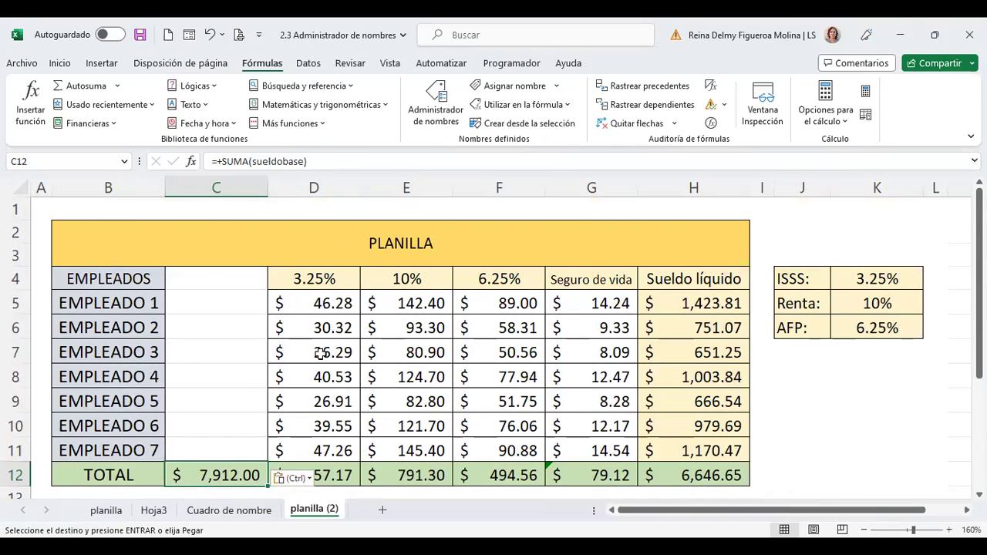
- Delete both remaining sueldobase names together, turning the C12 total into #¿NOMBRE?
click(446, 112)
click(300, 401)
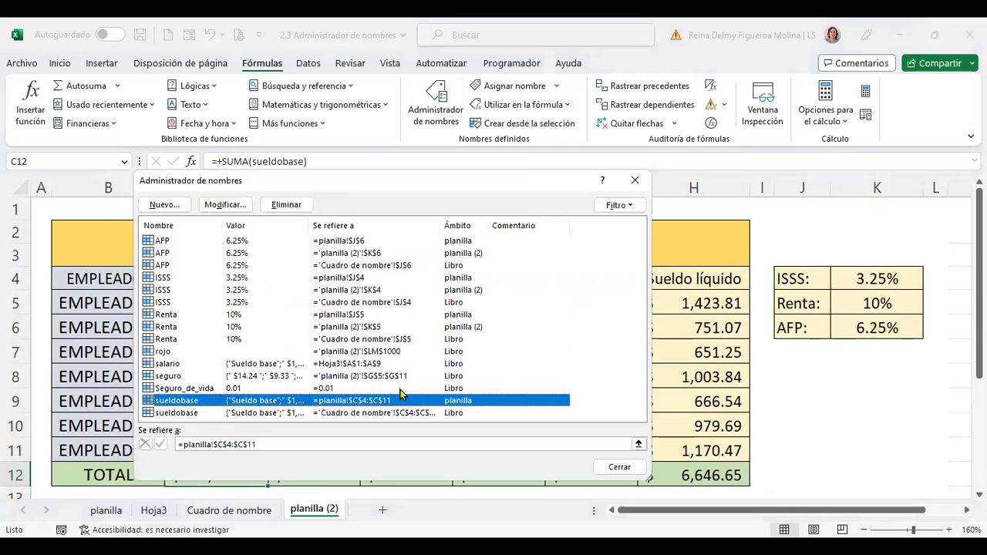
key(shift+Down)
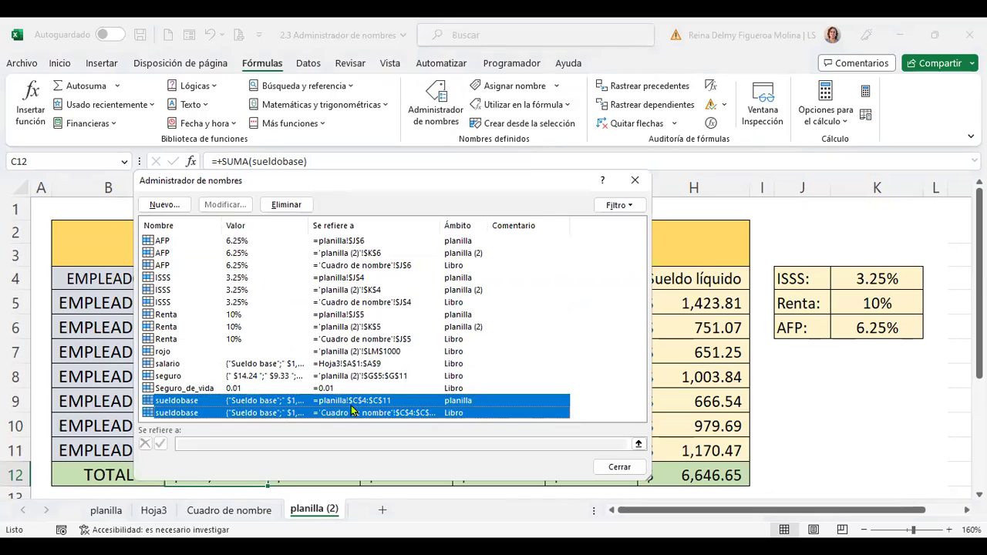
click(299, 207)
click(472, 327)
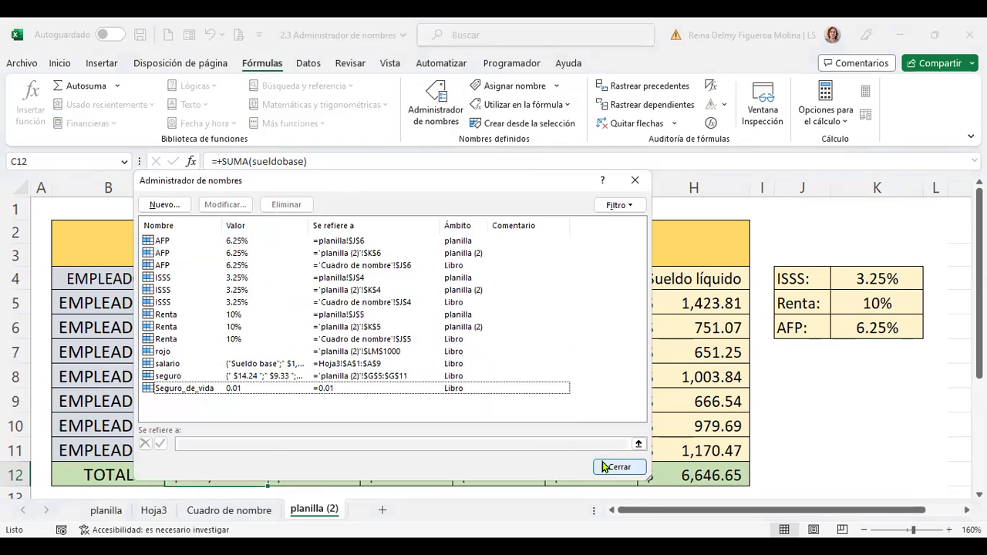
click(617, 466)
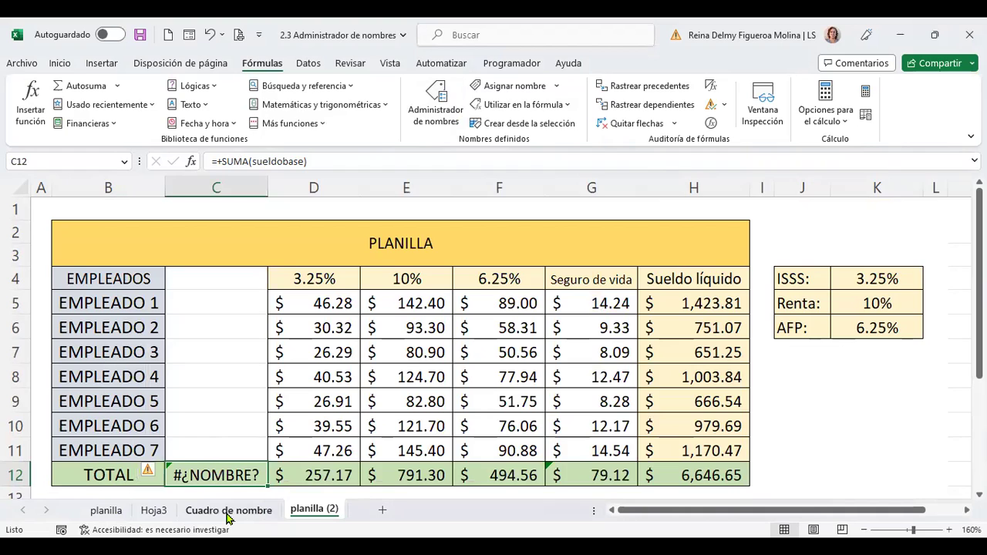
click(229, 510)
click(223, 453)
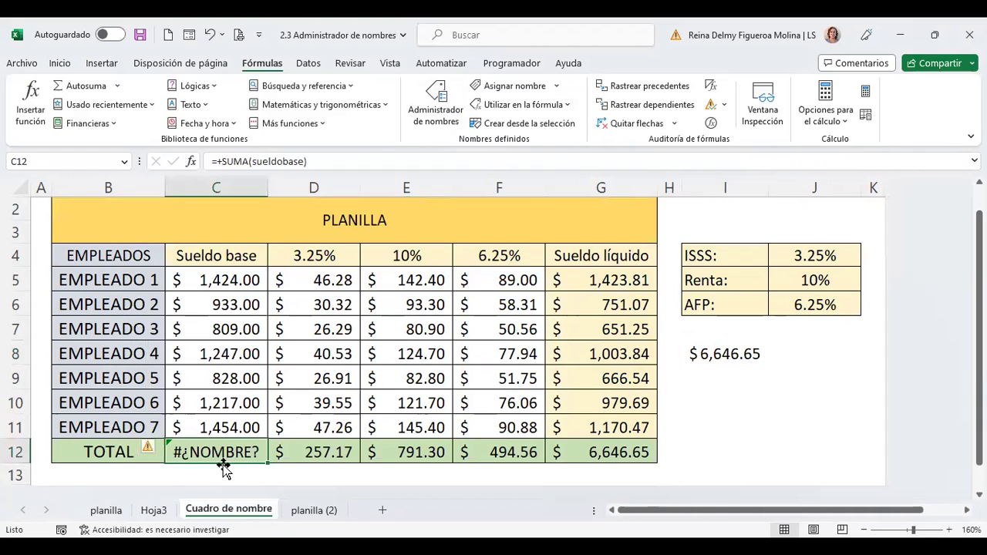
click(153, 510)
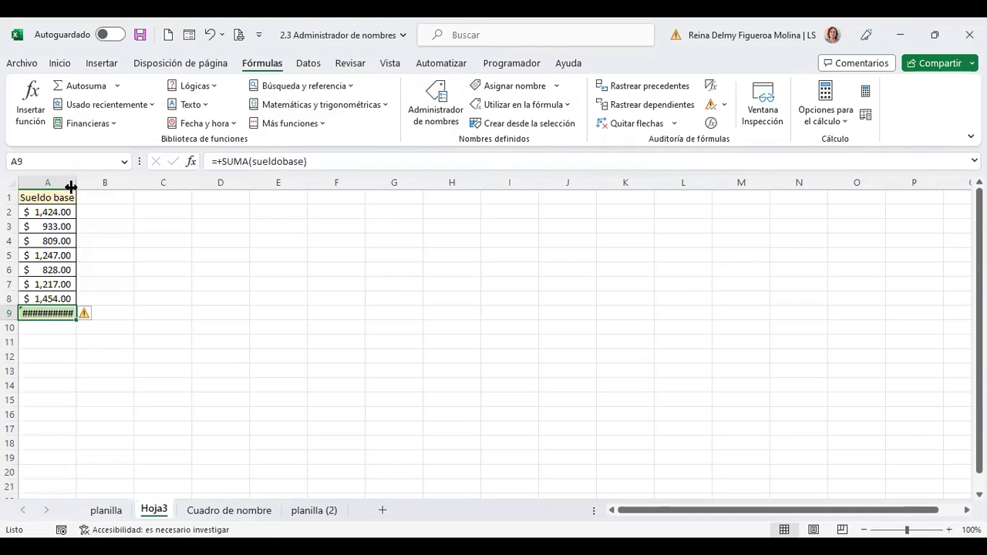
click(117, 512)
click(214, 459)
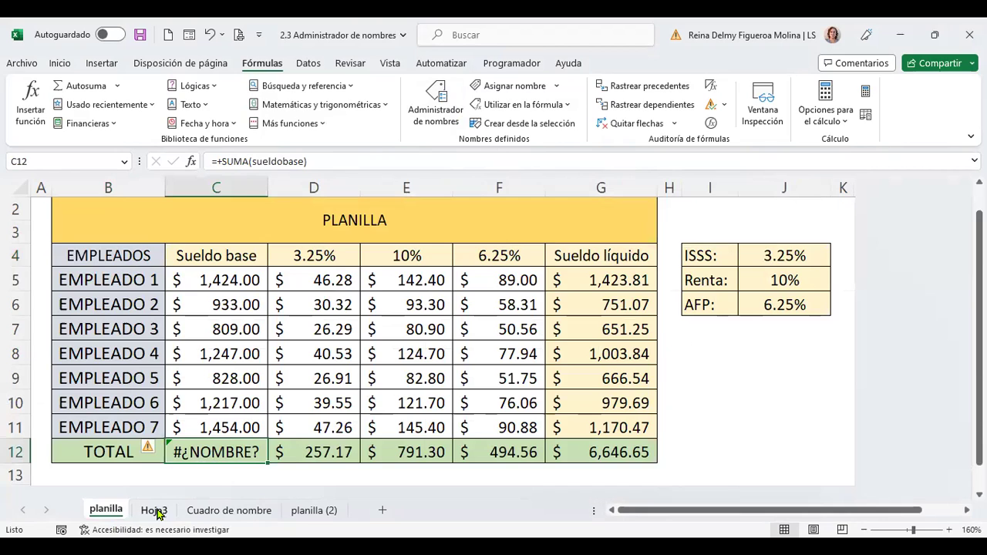
click(254, 512)
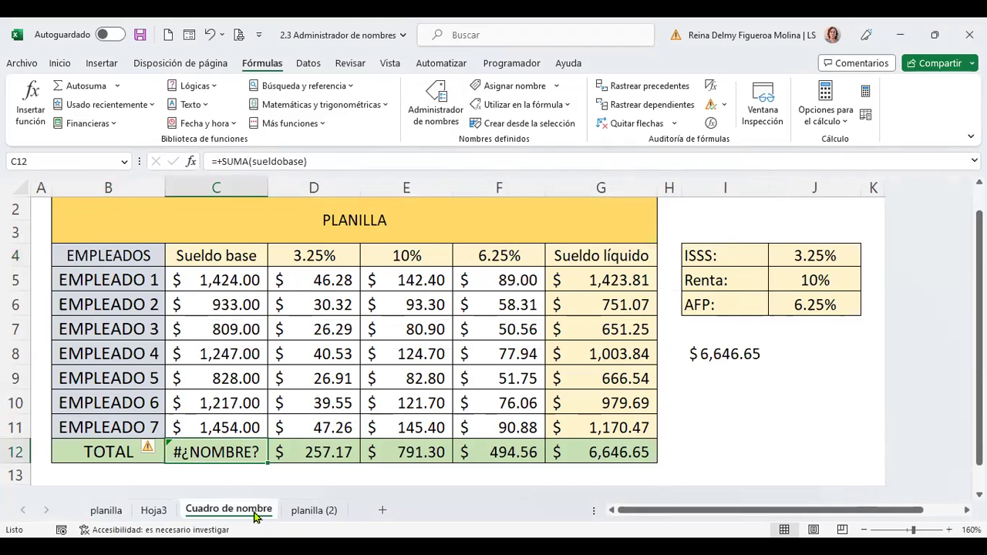
click(154, 510)
click(227, 512)
click(154, 510)
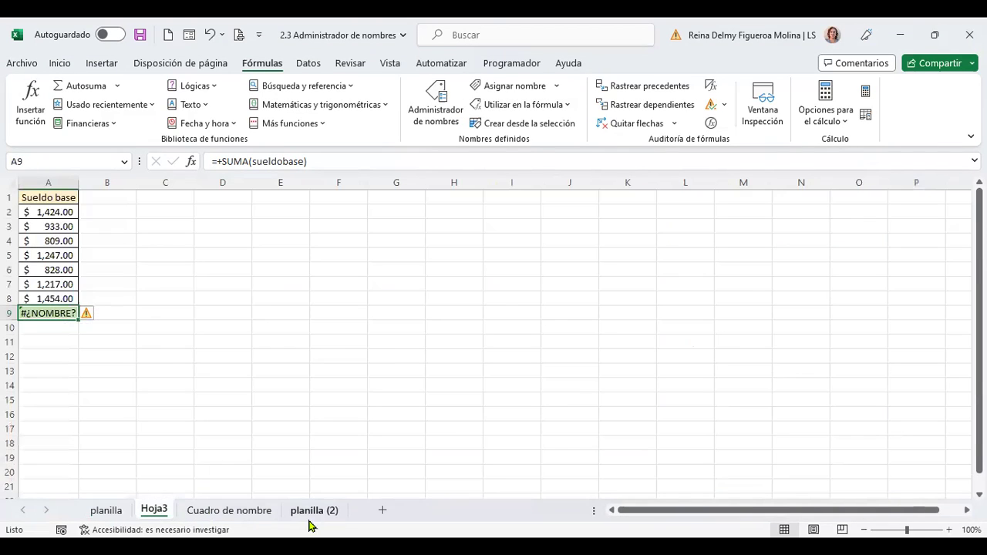
click(313, 516)
click(333, 296)
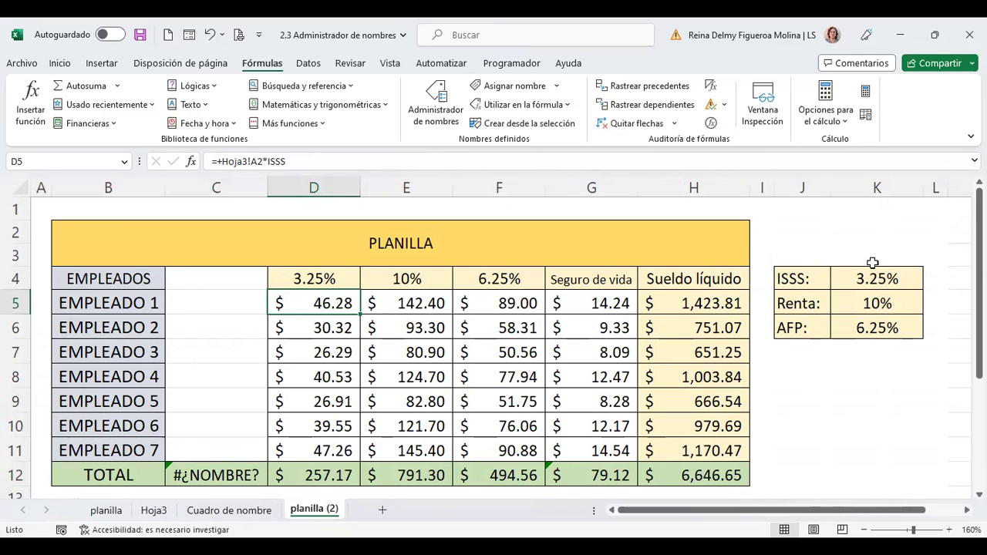
drag(871, 278, 877, 353)
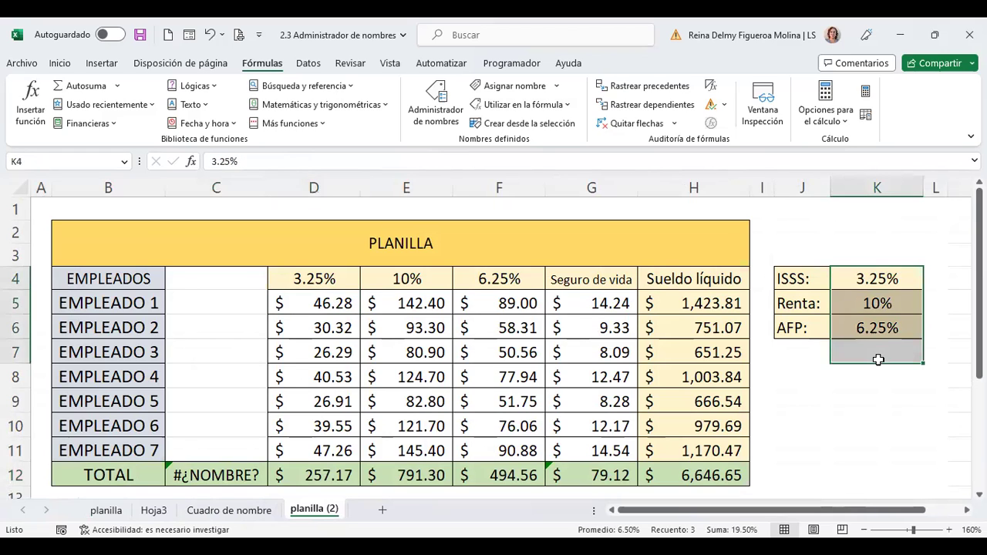
- Delete the ISSS, Renta and AFP rates in K4:K6, then undo to restore them
key(Delete)
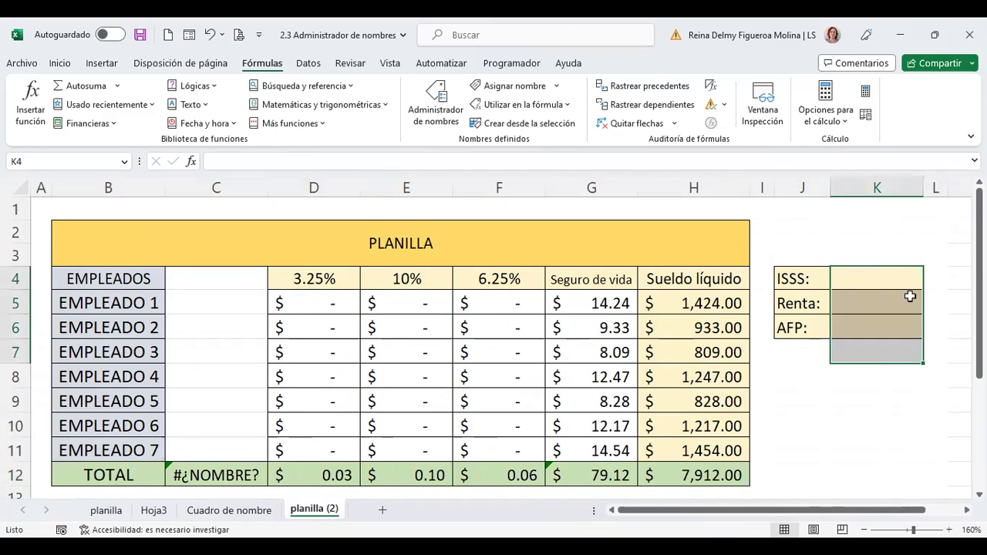
click(898, 276)
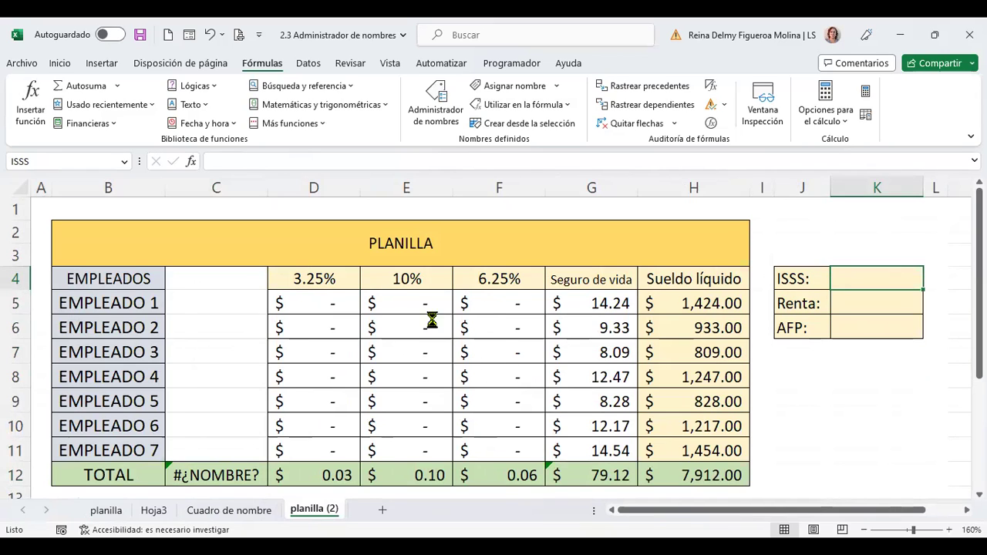
key(ctrl+z)
click(897, 423)
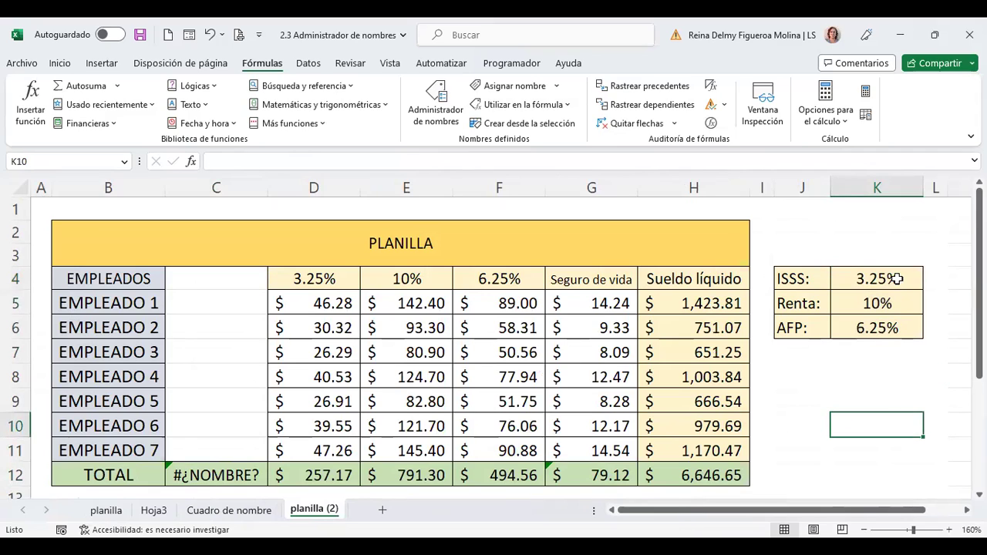
- Copy the 3.25%, 10% and 6.25% rates from K4:K6 into J4:J6
drag(897, 278, 894, 323)
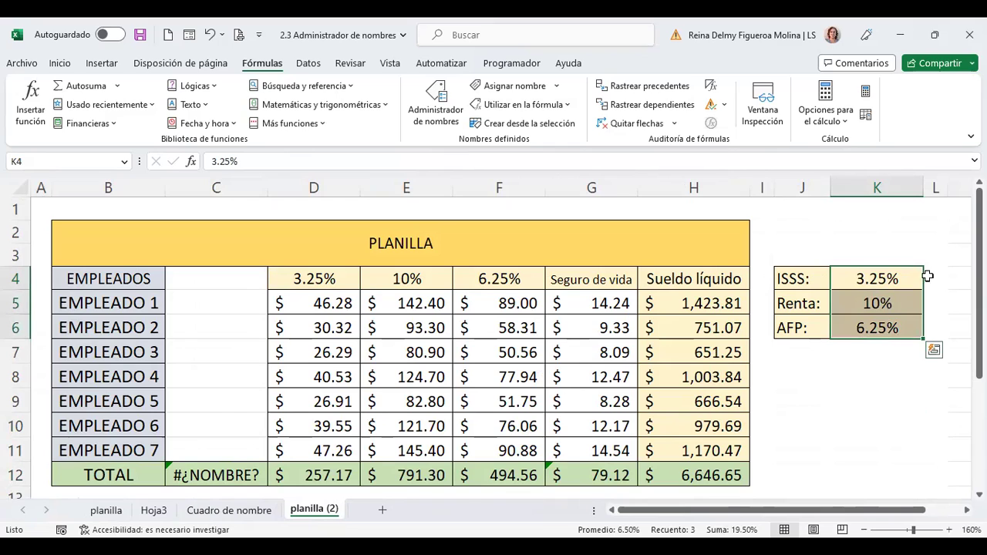
key(ctrl+c)
click(807, 280)
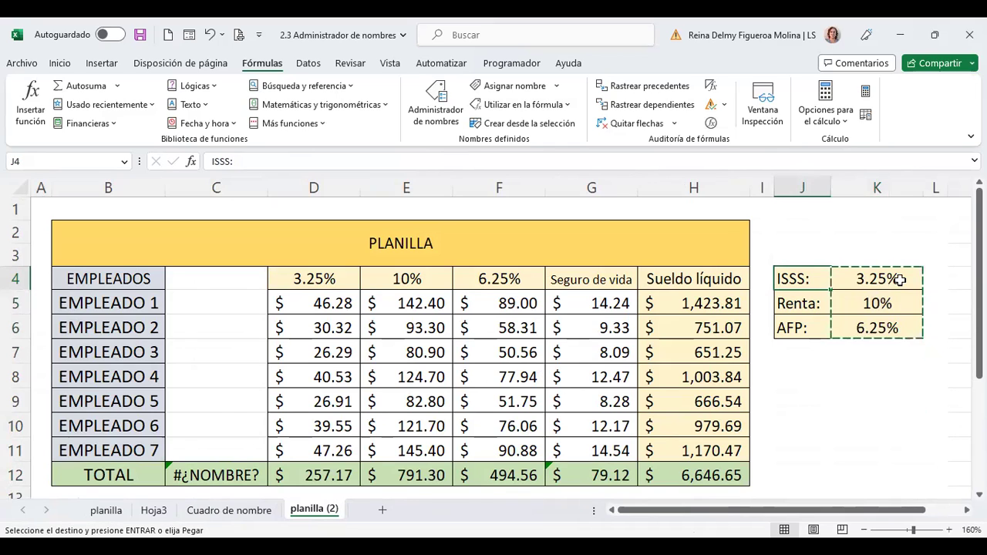
key(ctrl+v)
- Clear the original rates from K4:K6 and select the Seguro de vida total G12
drag(896, 279, 894, 327)
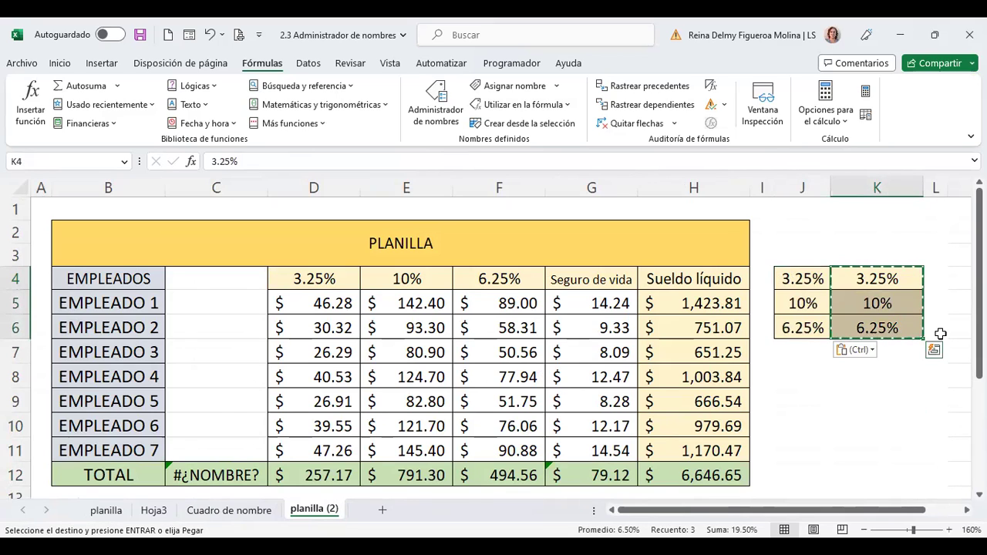
click(893, 418)
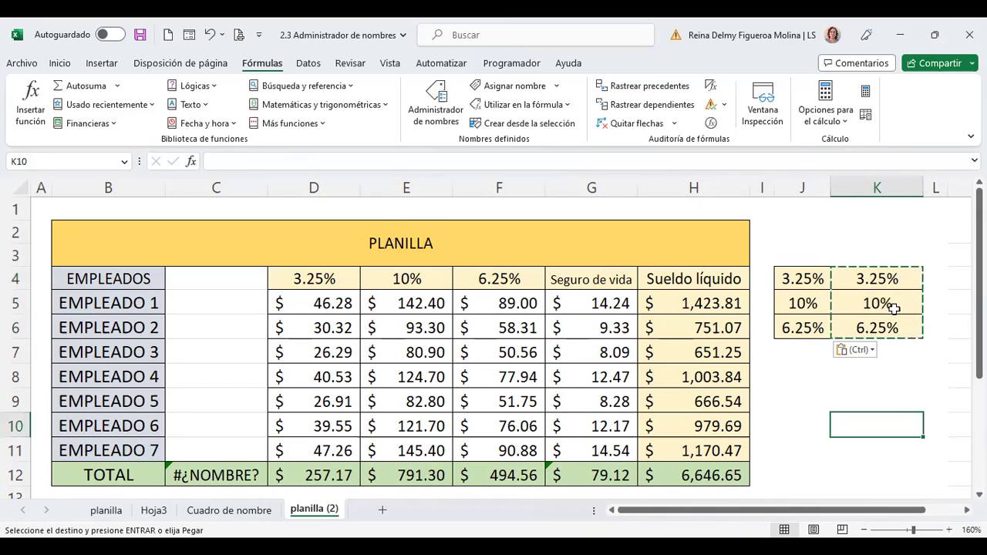
drag(895, 277, 894, 318)
key(Delete)
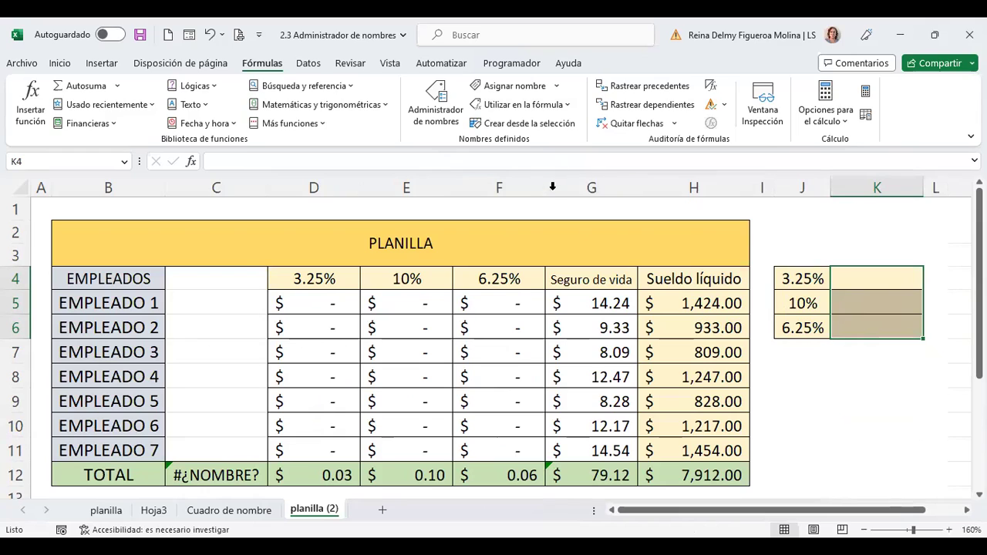
click(596, 473)
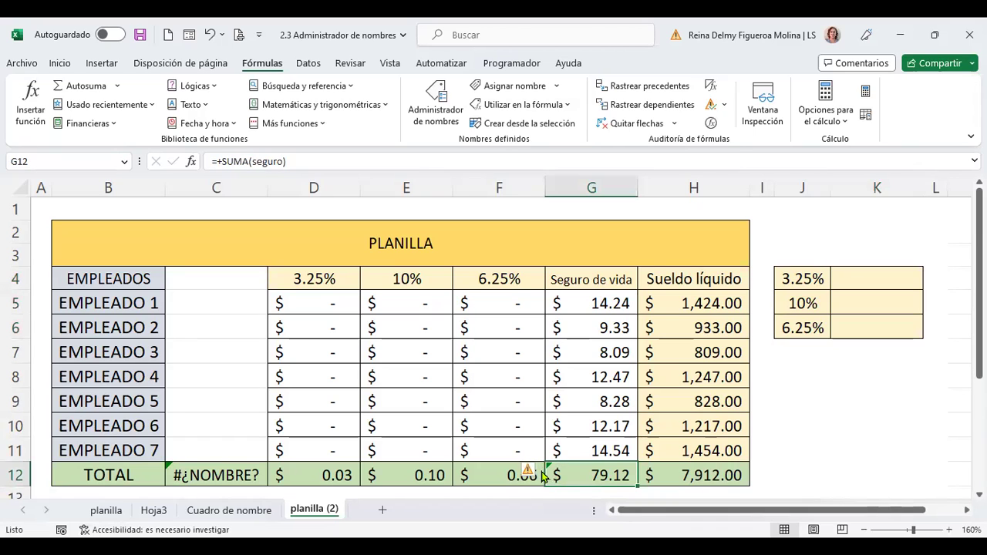
click(537, 471)
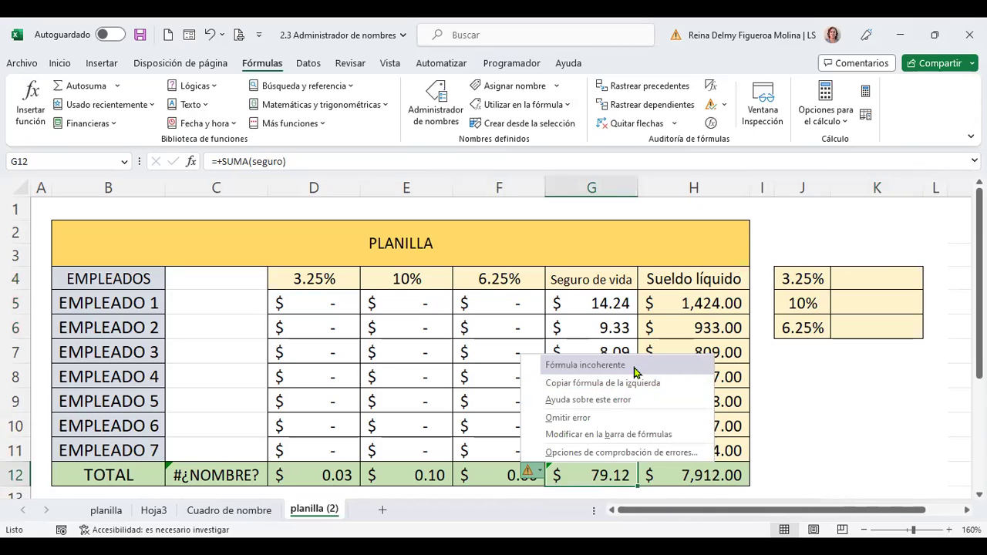
click(603, 480)
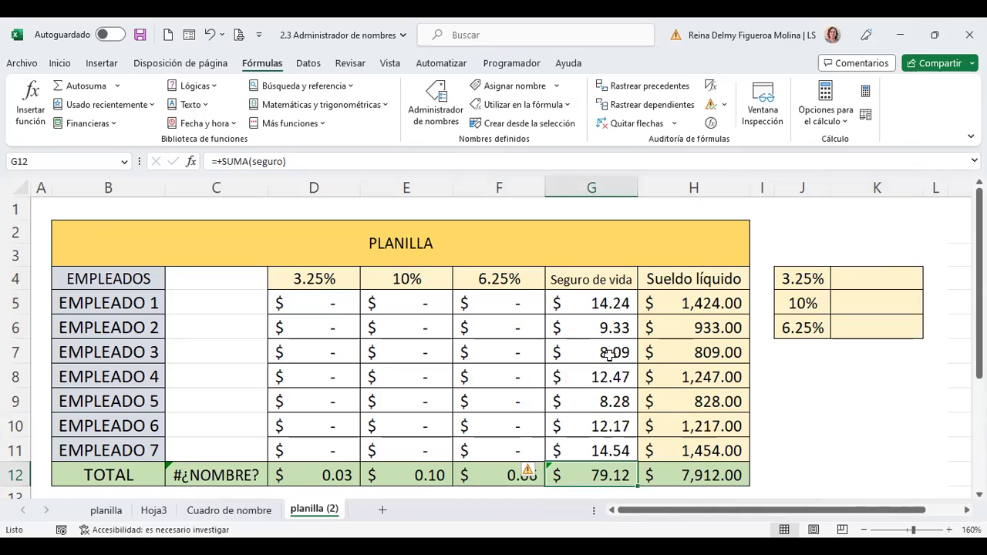
drag(600, 303, 598, 447)
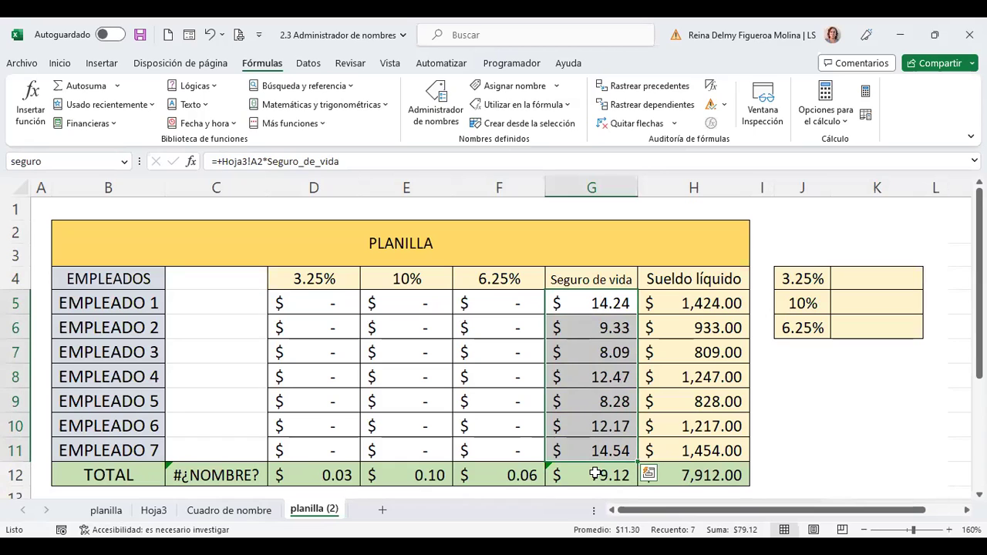
click(595, 473)
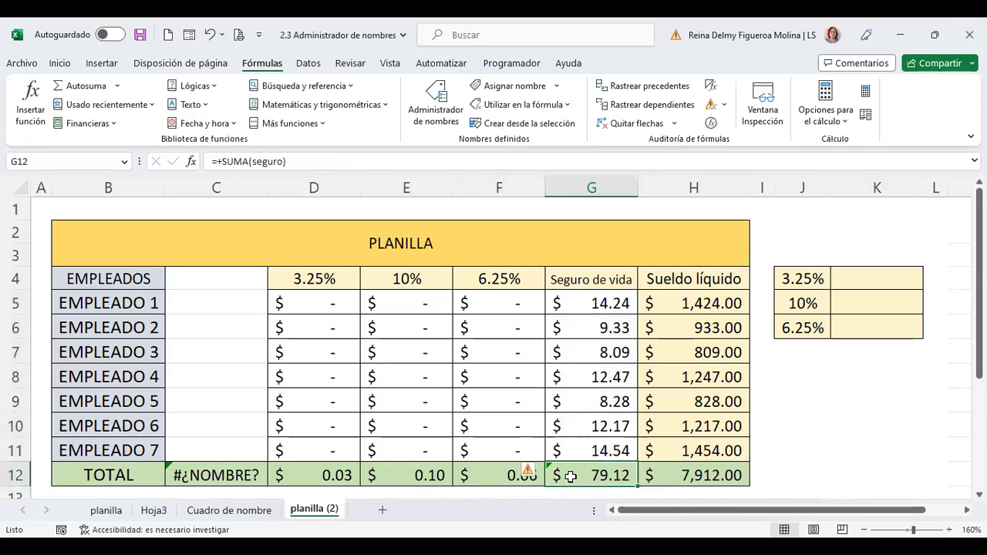
mouse_move(528, 470)
click(539, 472)
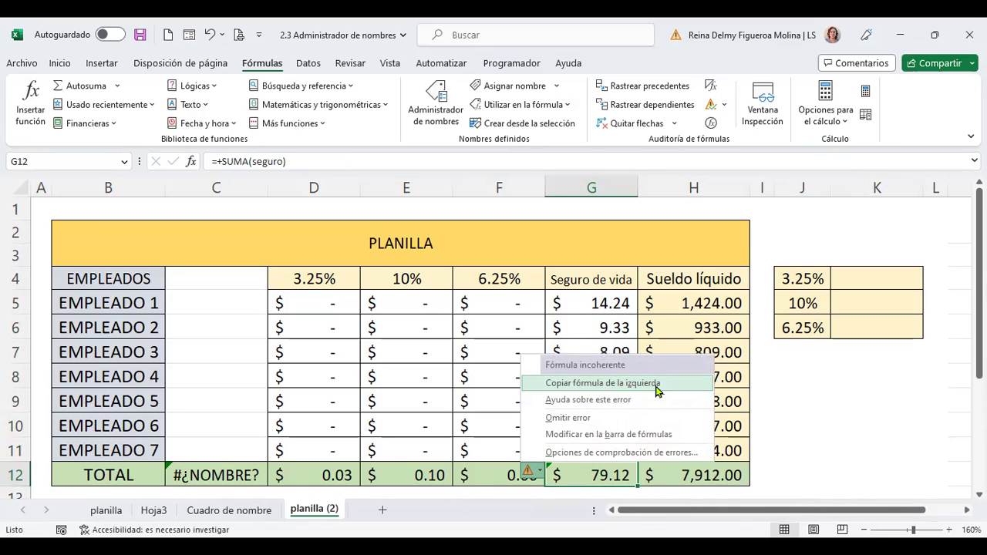
click(501, 475)
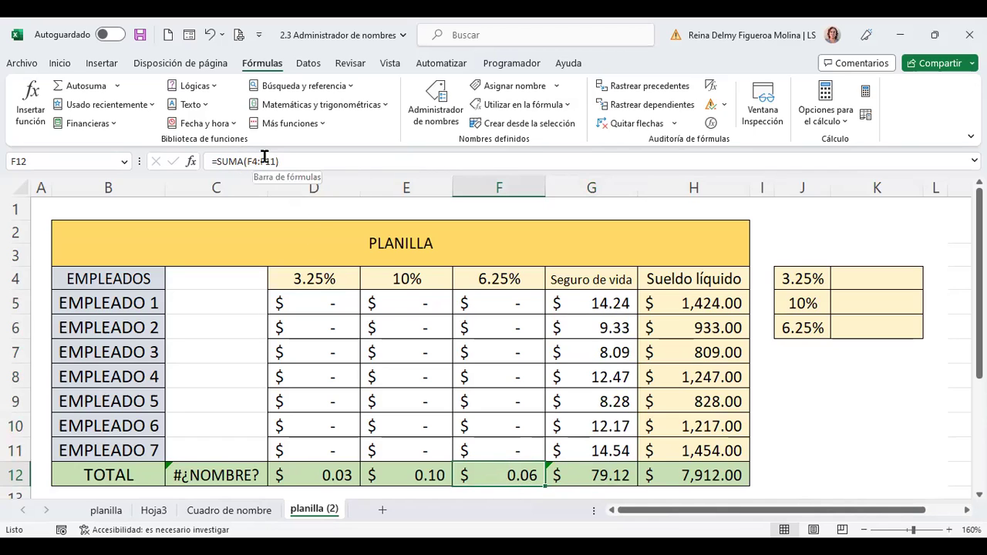
click(582, 475)
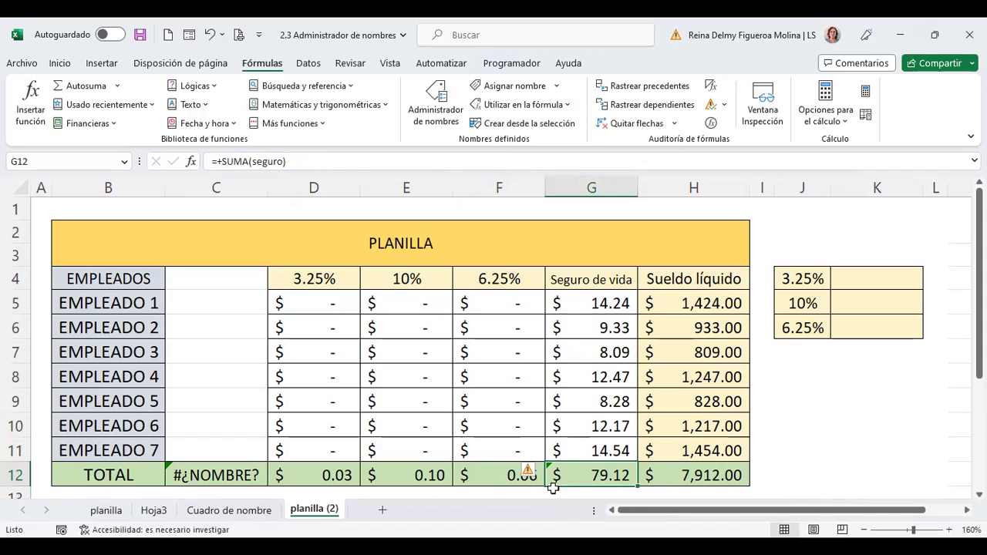
click(489, 477)
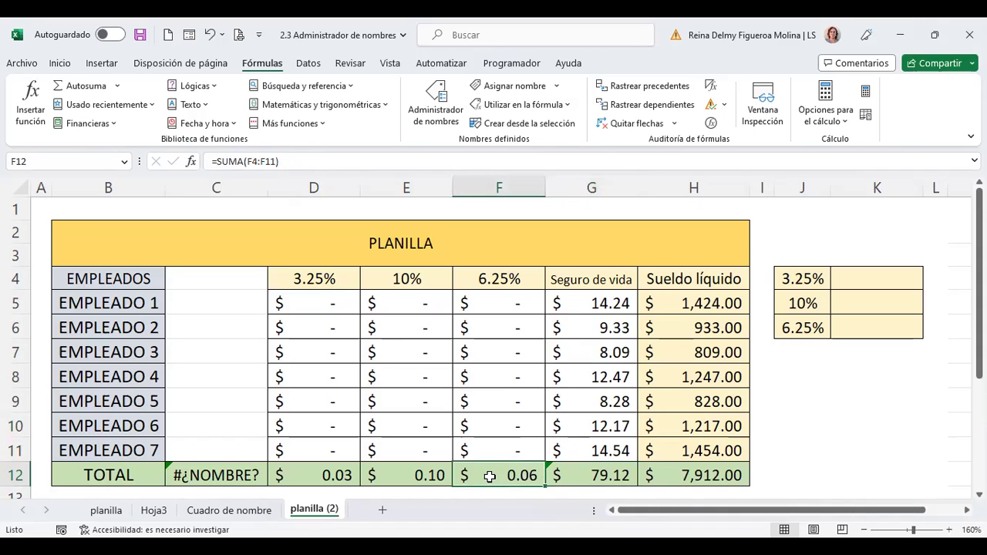
click(409, 473)
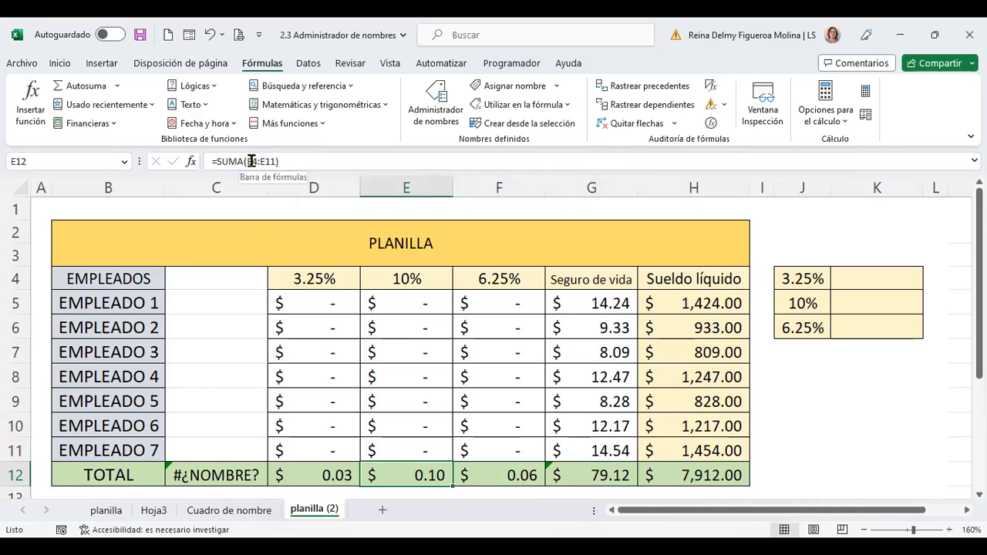
click(340, 471)
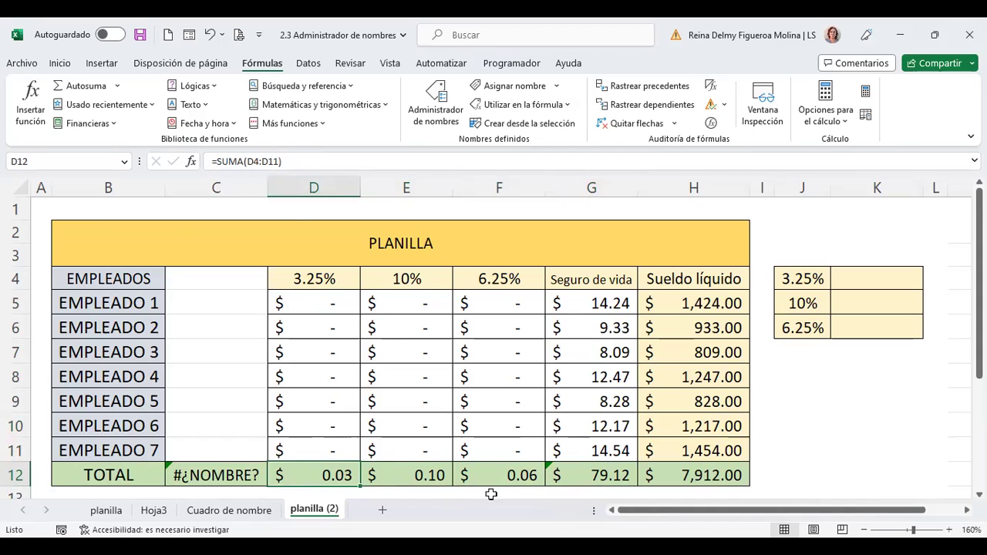
click(386, 472)
click(509, 473)
click(610, 475)
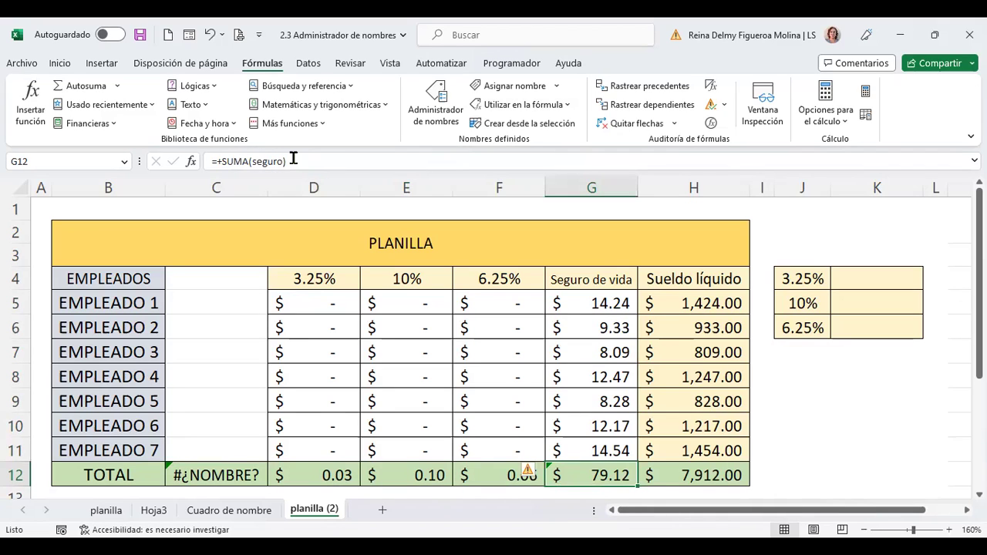
- Read the help on G12's inconsistent-formula error, close it, and reopen the error options
click(533, 473)
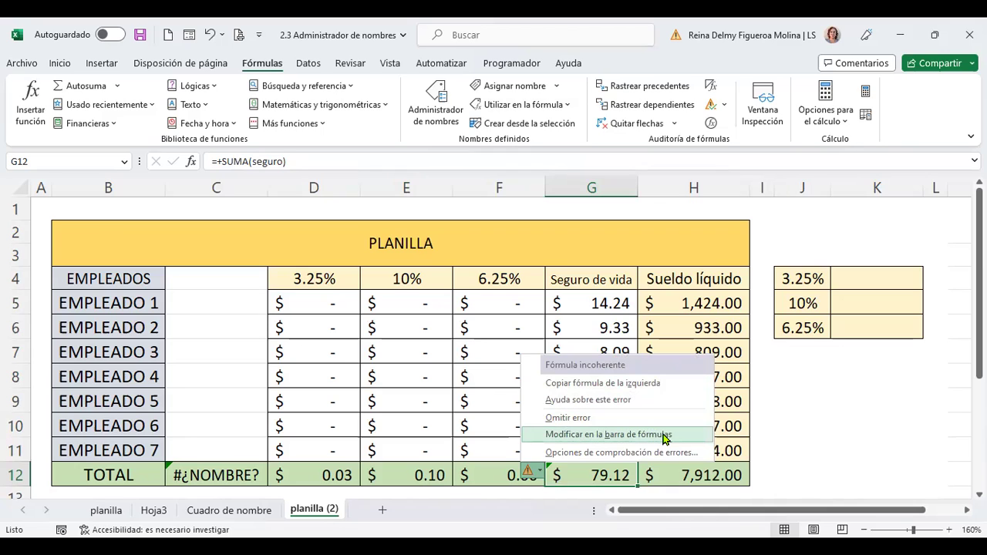
click(615, 405)
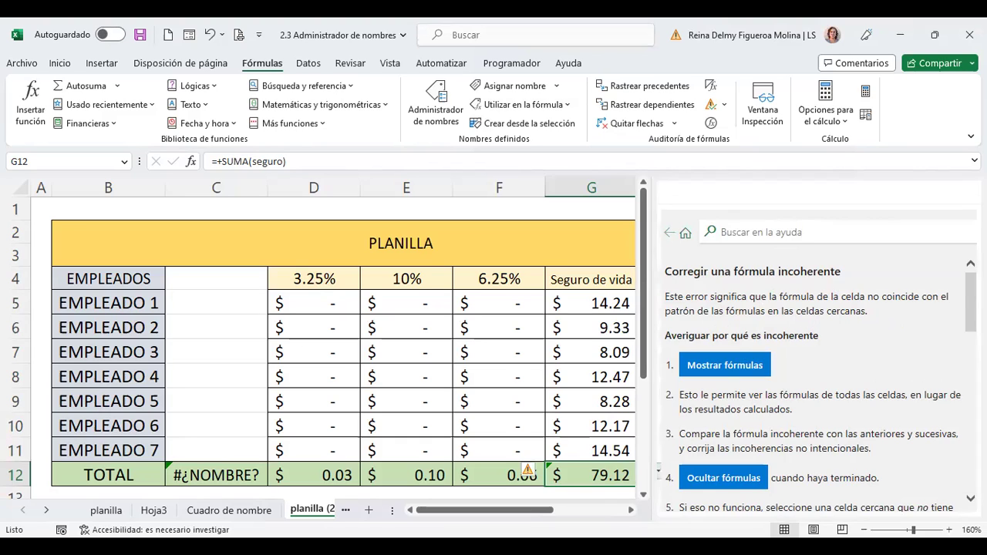
click(969, 192)
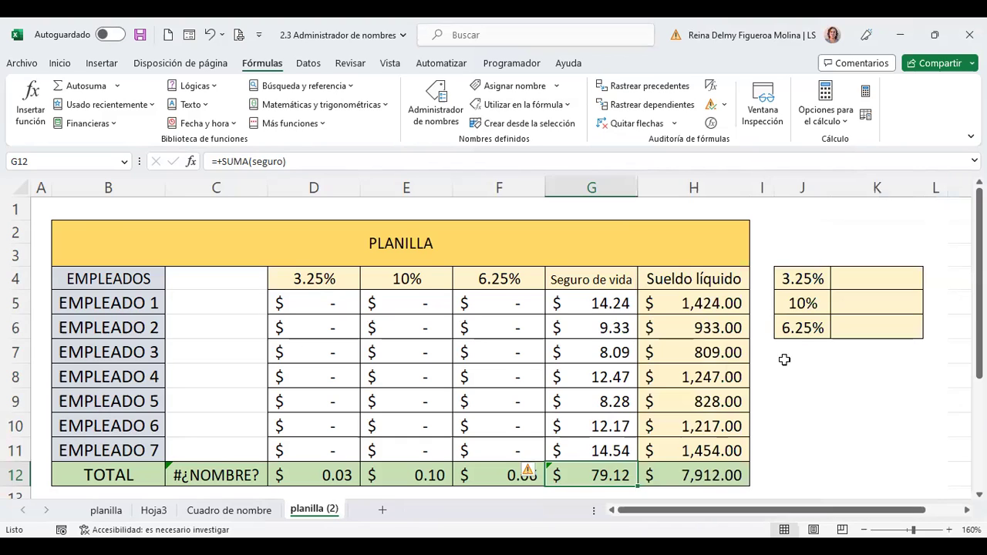
click(539, 477)
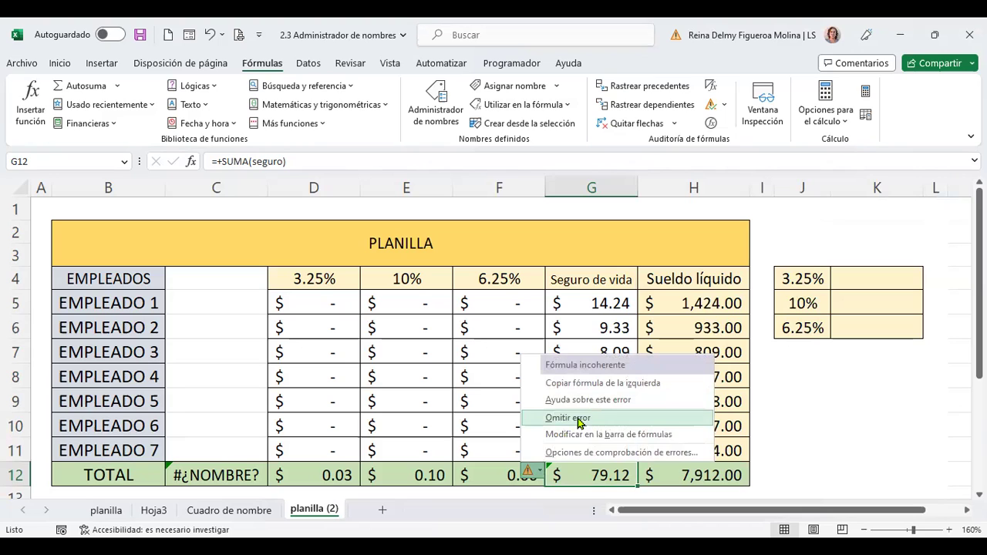
- Review the error-checking options in Excel Options and cancel without changes
click(595, 454)
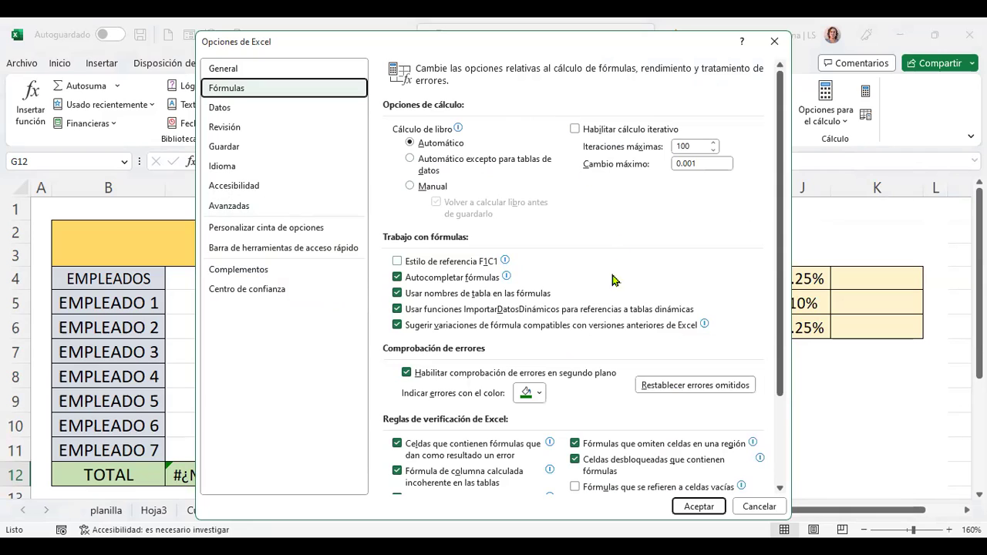
click(749, 507)
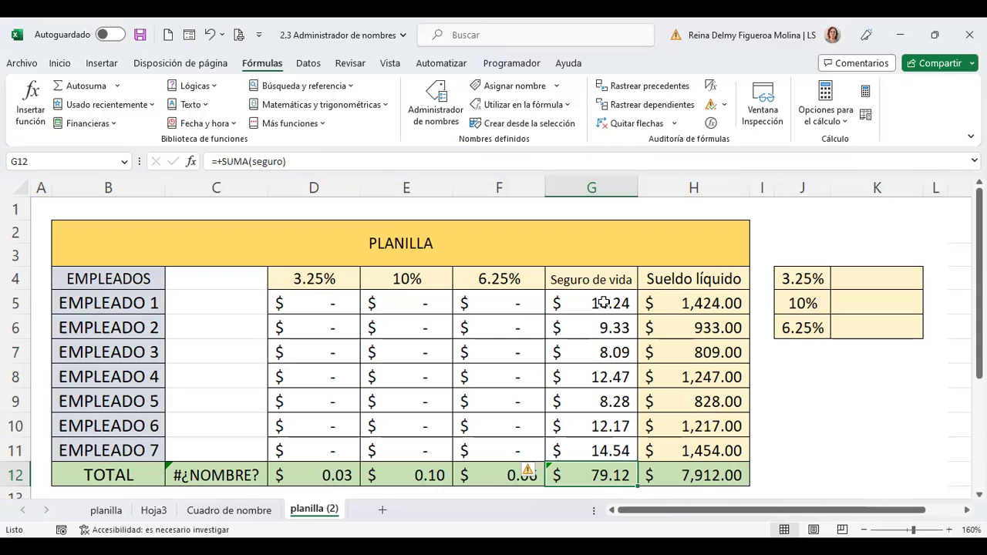
click(799, 363)
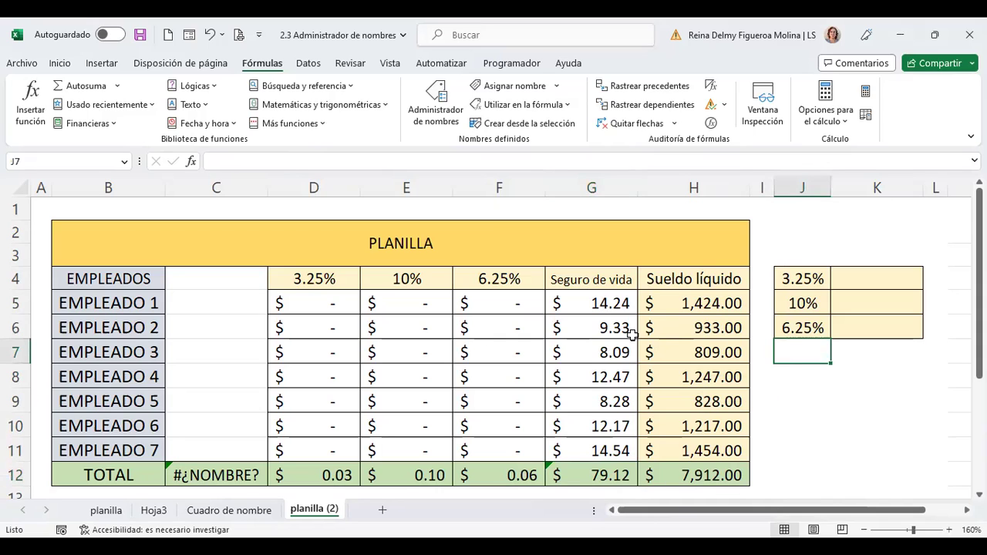
click(610, 426)
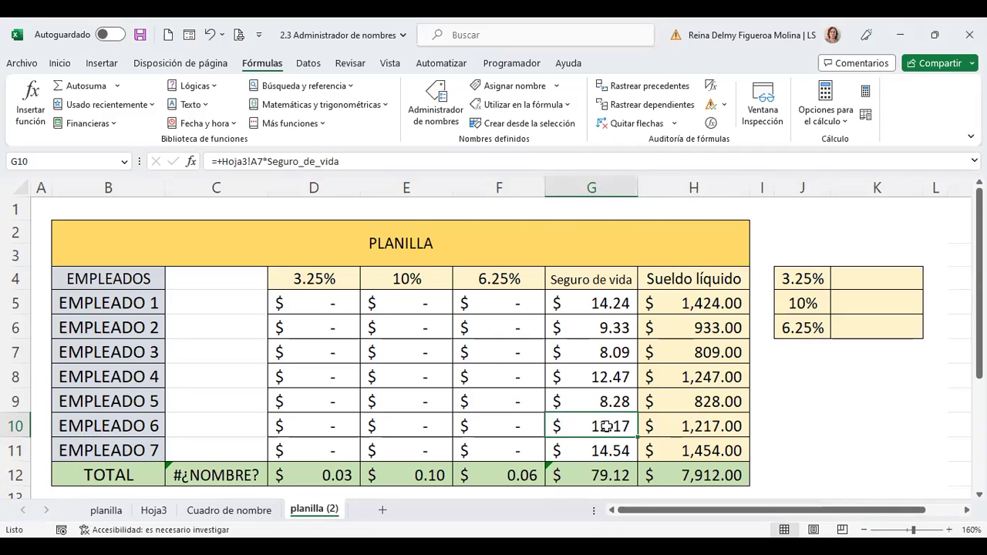
click(590, 305)
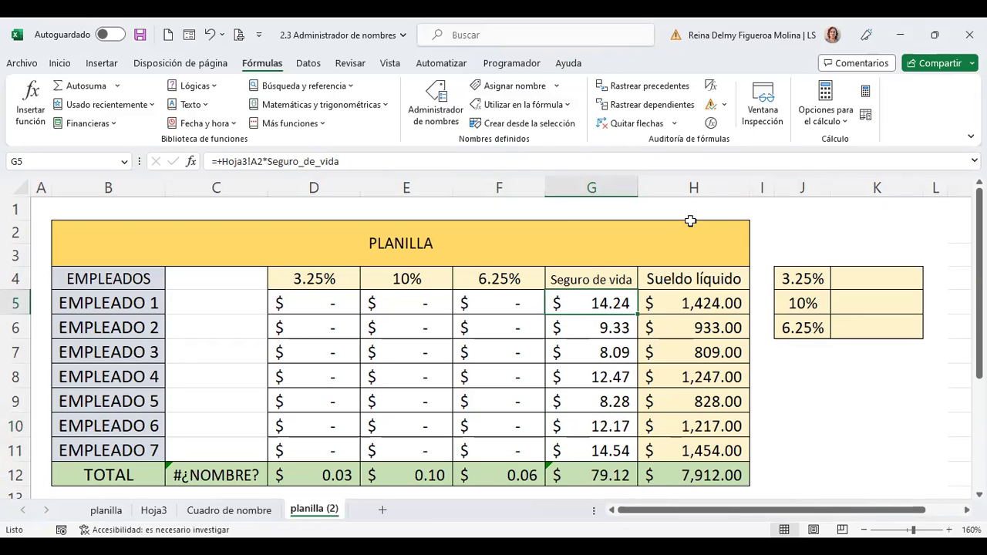
click(800, 208)
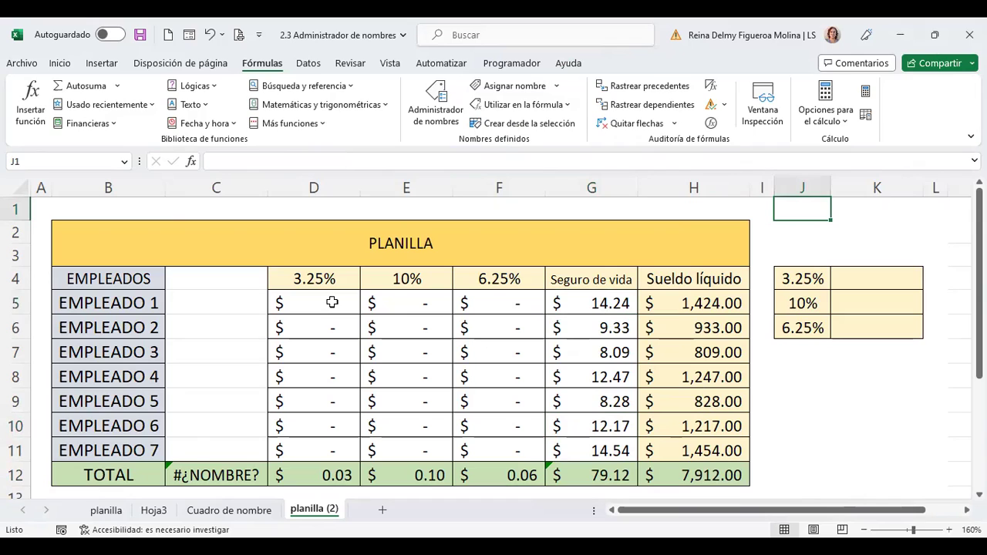
click(332, 302)
click(895, 282)
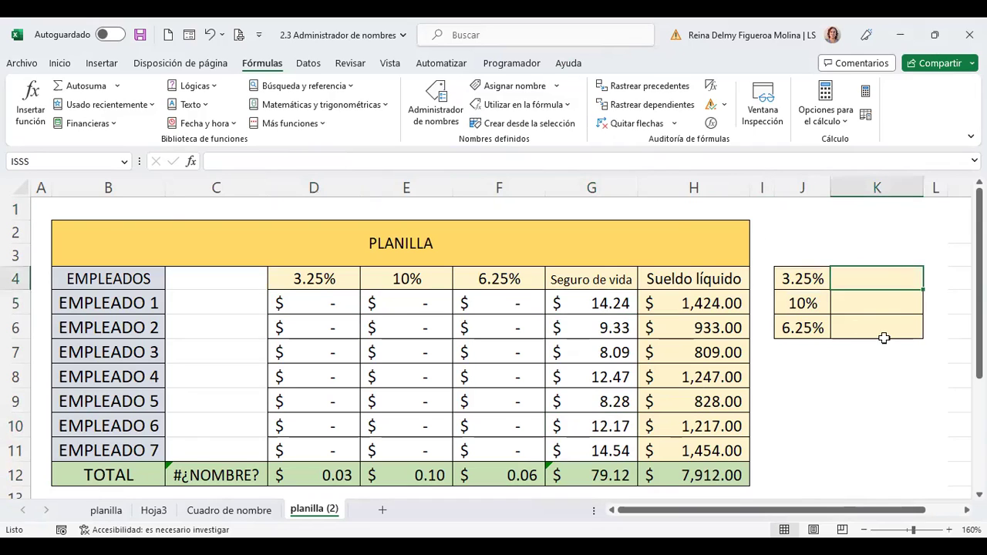
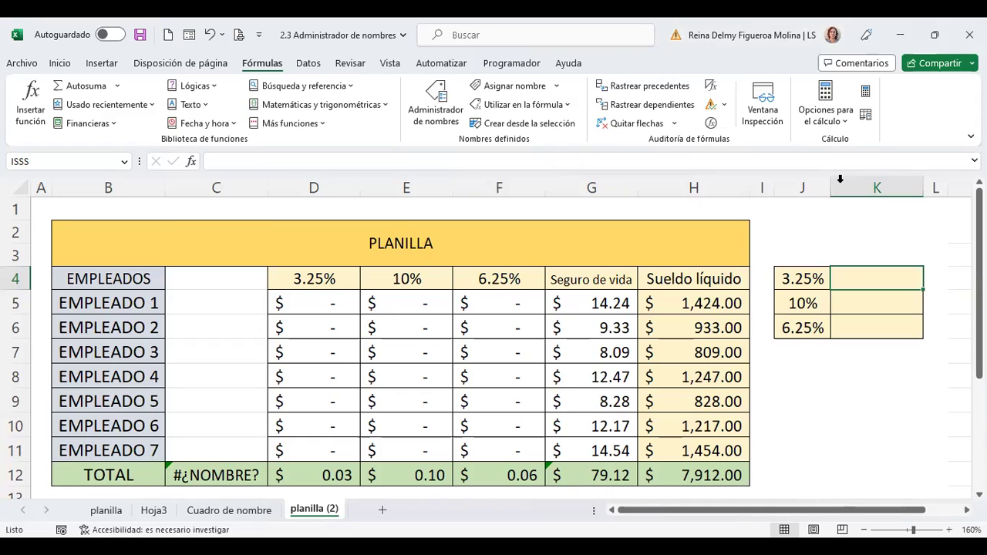
click(839, 180)
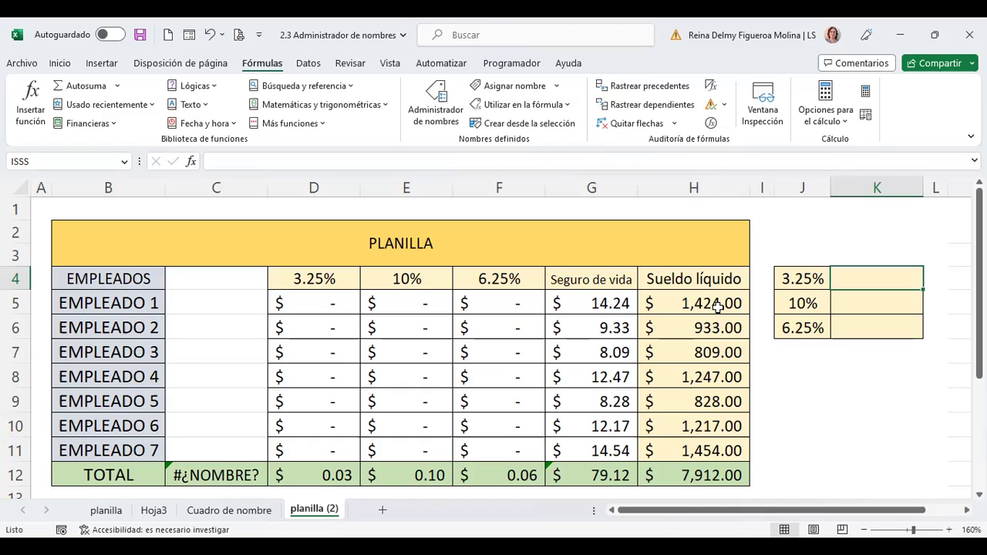
click(800, 240)
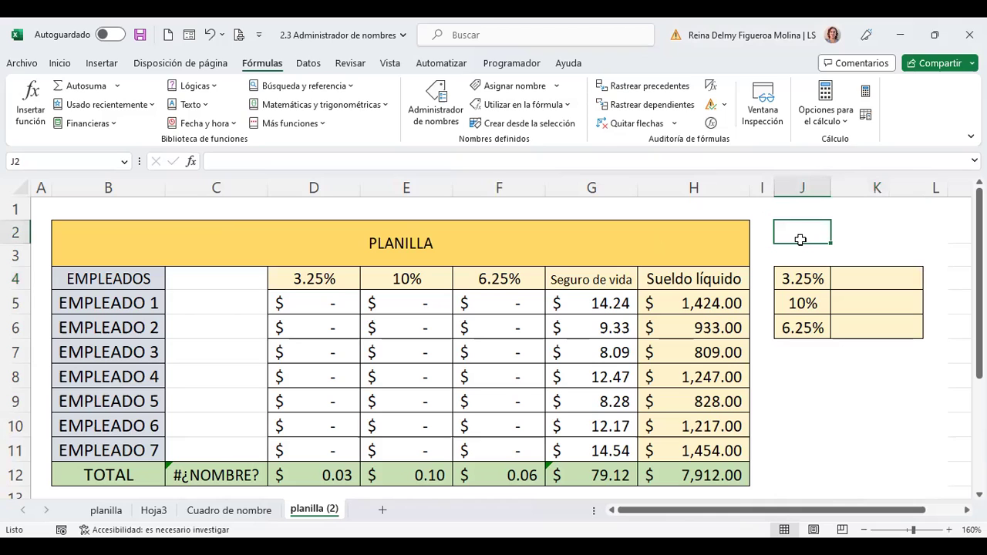